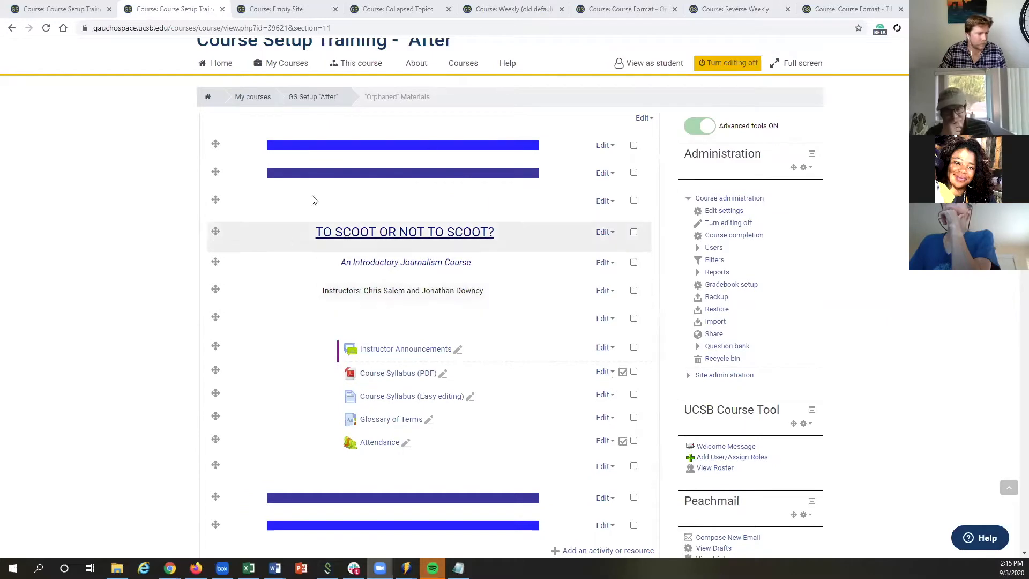
Step: Compare the header section of the "After" course with the announcements and introductory content of the "Before" course
scroll(279, 226, "down", 2)
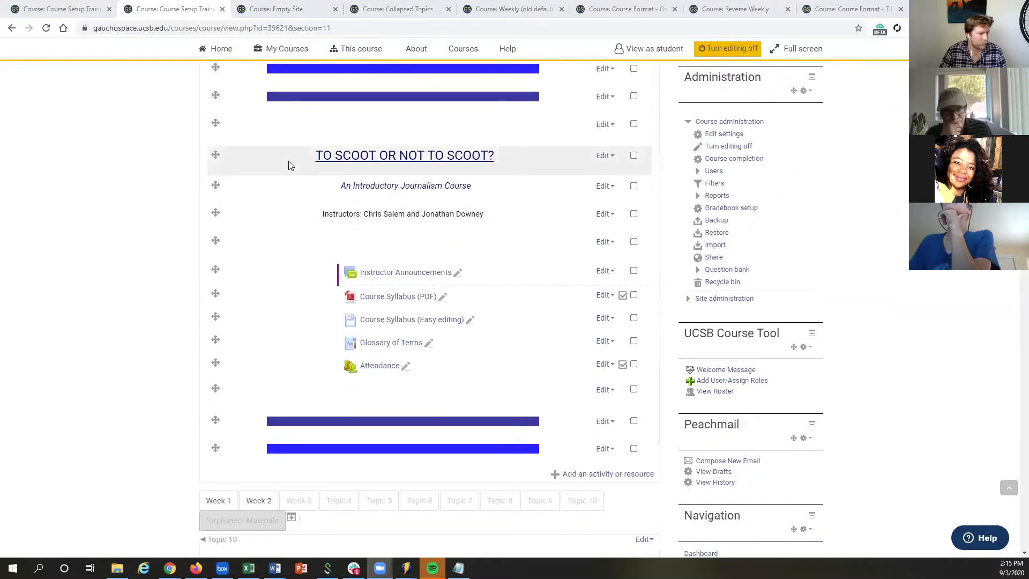
key("ctrl+Page_Up")
scroll(188, 142, "up", 3)
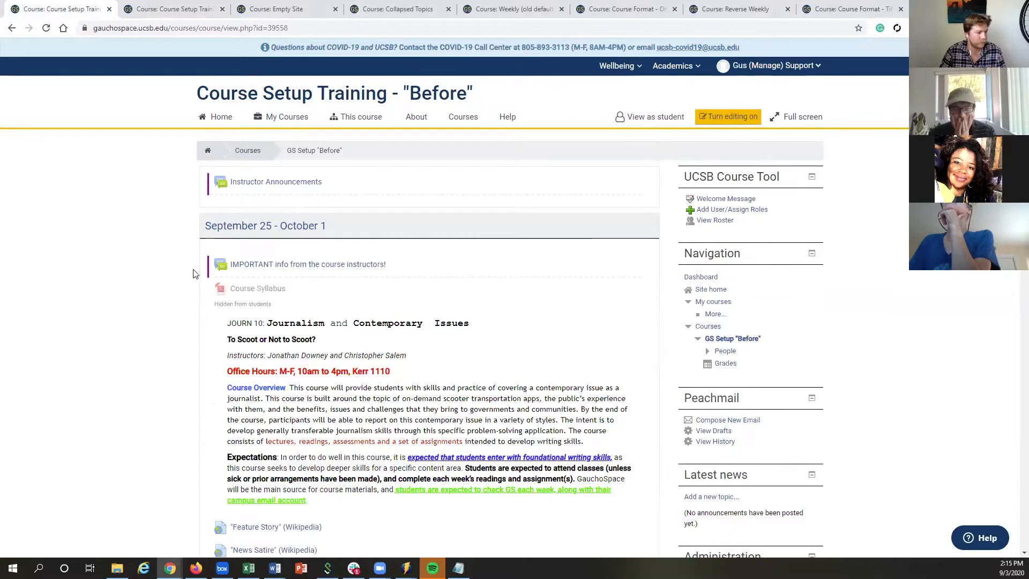
scroll(155, 292, "down", 5)
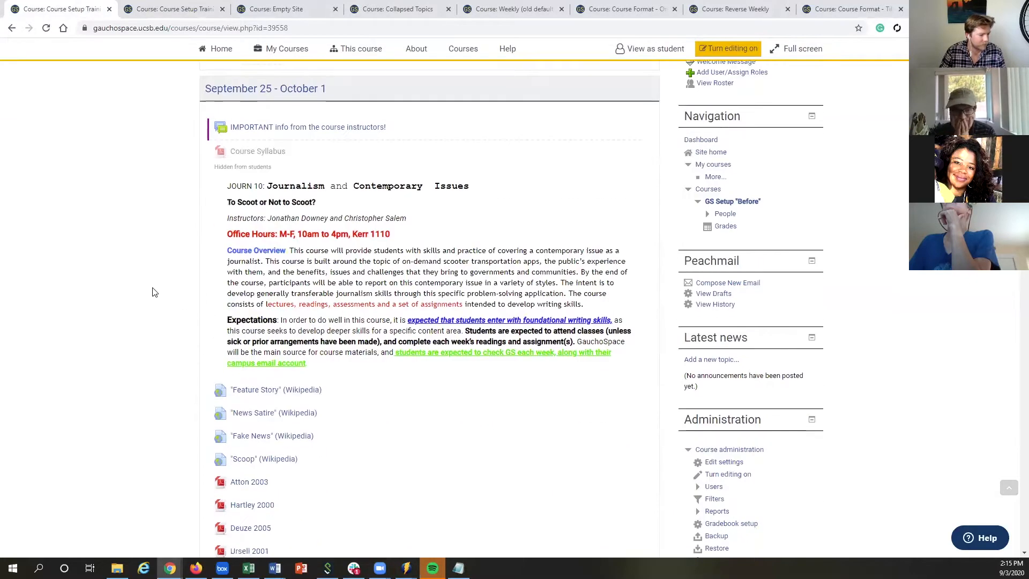
scroll(150, 290, "up", 2)
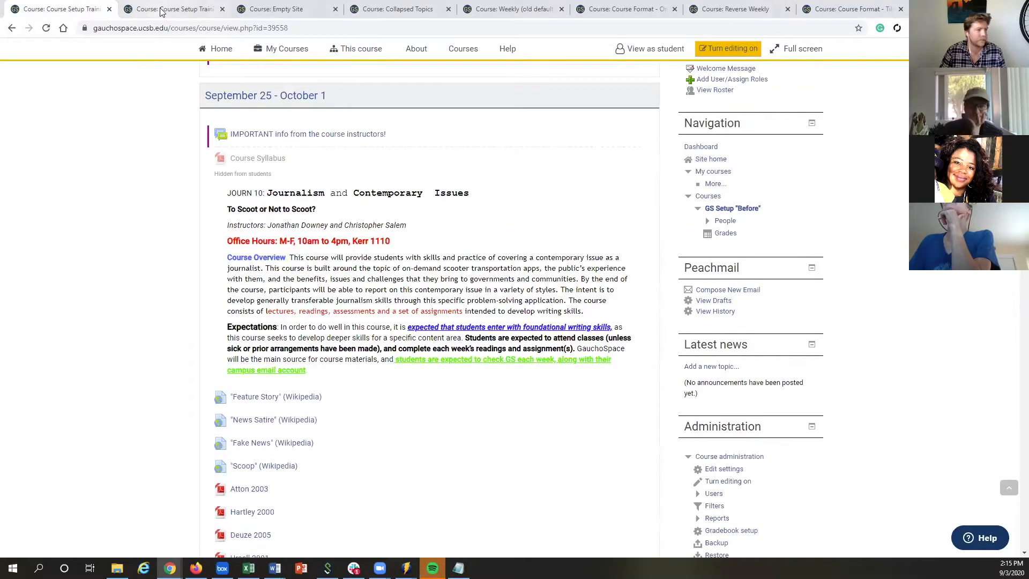
Step: Examine the "After" course's header with its title, instructor line, announcements, syllabus, glossary and attendance links
key("ctrl+Page_Down")
scroll(159, 239, "up", 1)
scroll(159, 239, "down", 2)
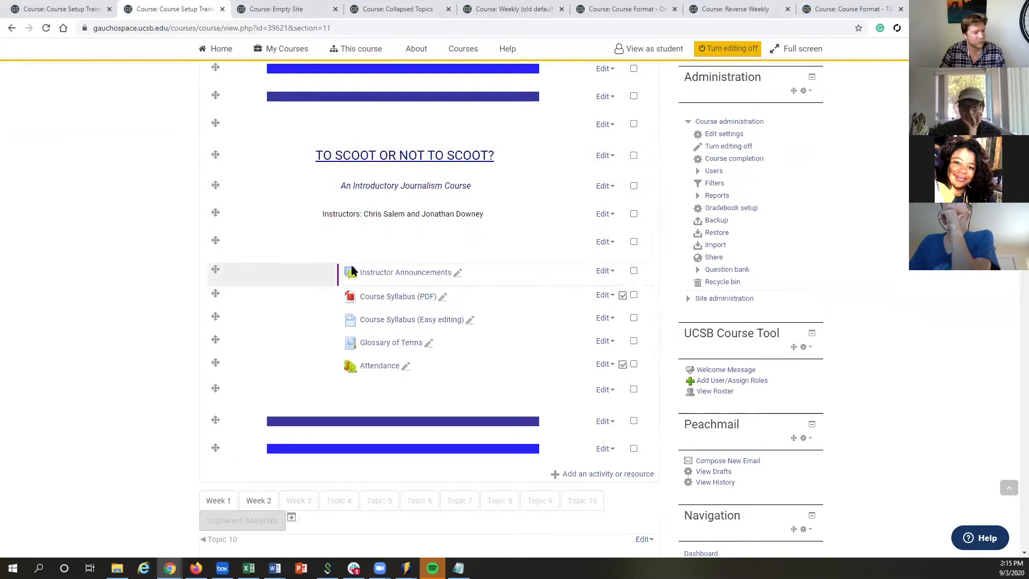
scroll(322, 243, "down", 1)
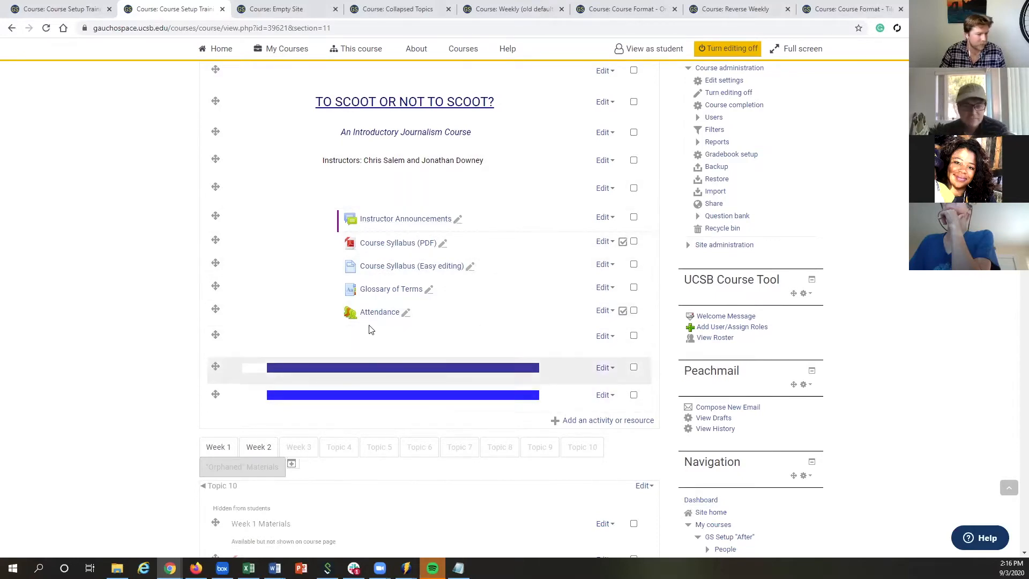
scroll(353, 114, "up", 2)
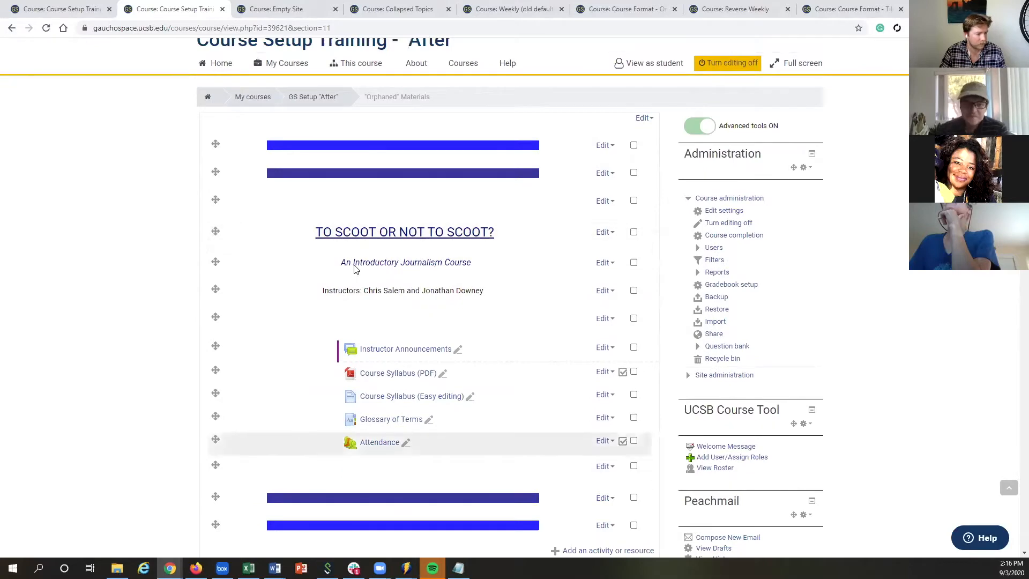
scroll(383, 251, "down", 2)
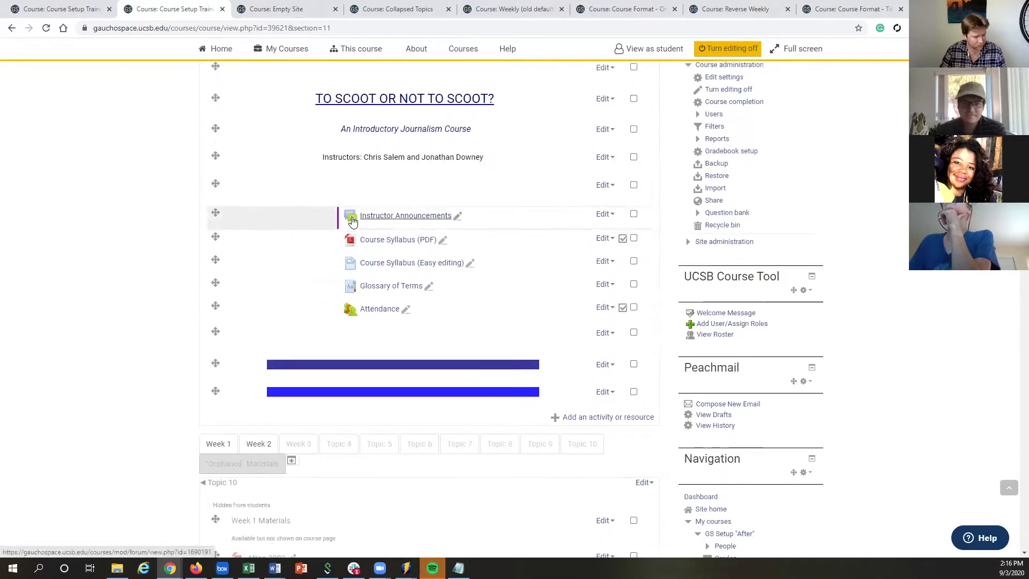
Step: Display the Week 1 section of the "After" course below the header
scroll(127, 204, "down", 3)
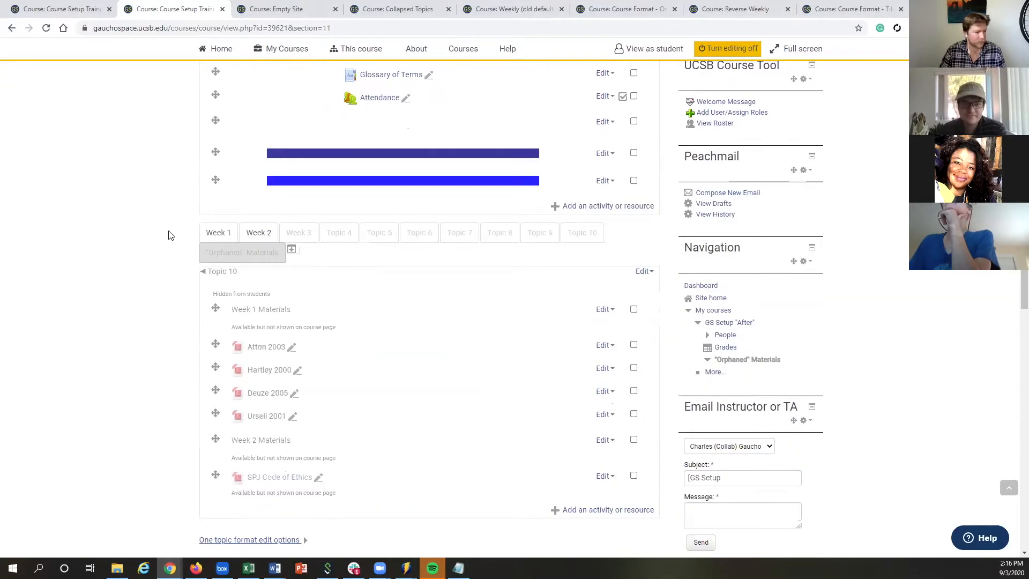
scroll(211, 209, "down", 1)
left_click(219, 179)
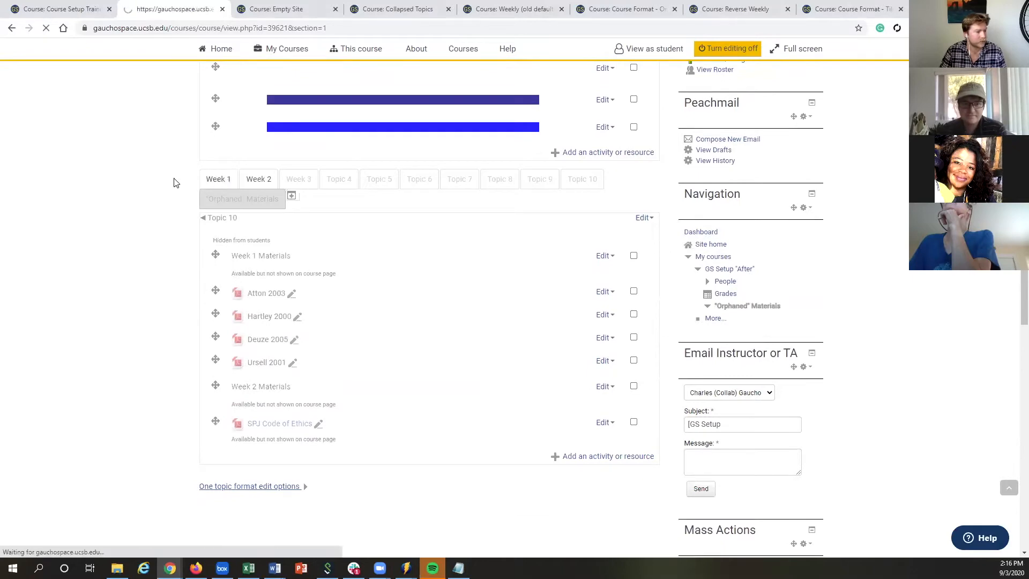
scroll(193, 241, "down", 4)
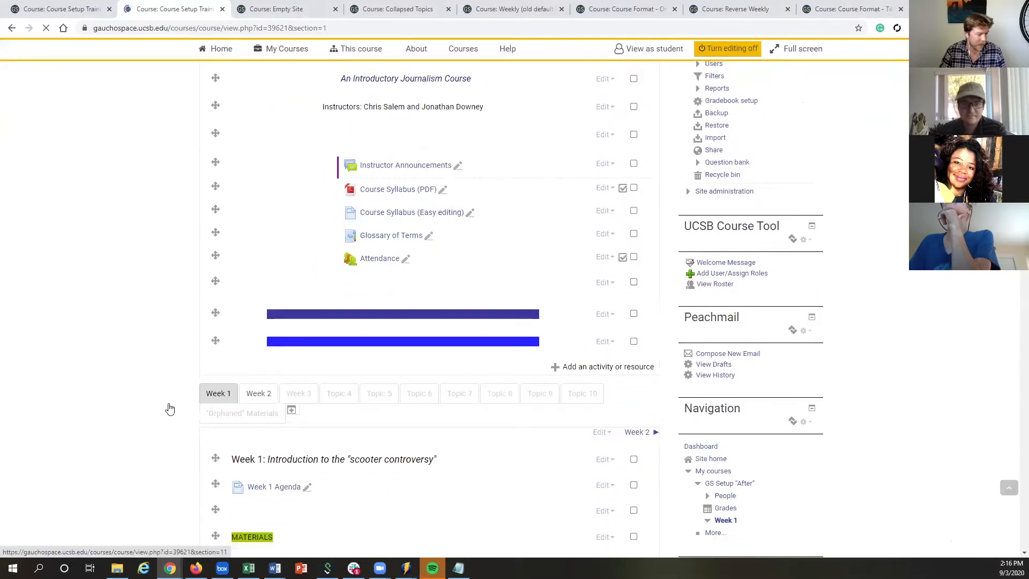
scroll(161, 321, "down", 1)
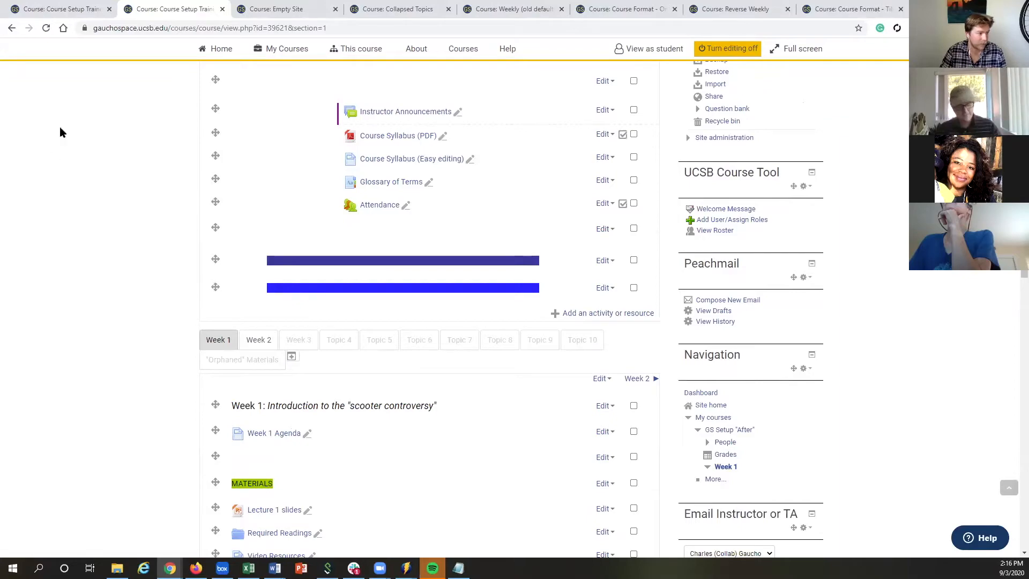
Step: Review the "Before" course's unorganized readings, web links, videos and quiz in the introductory and week 1 sections
left_click(60, 14)
scroll(124, 306, "down", 10)
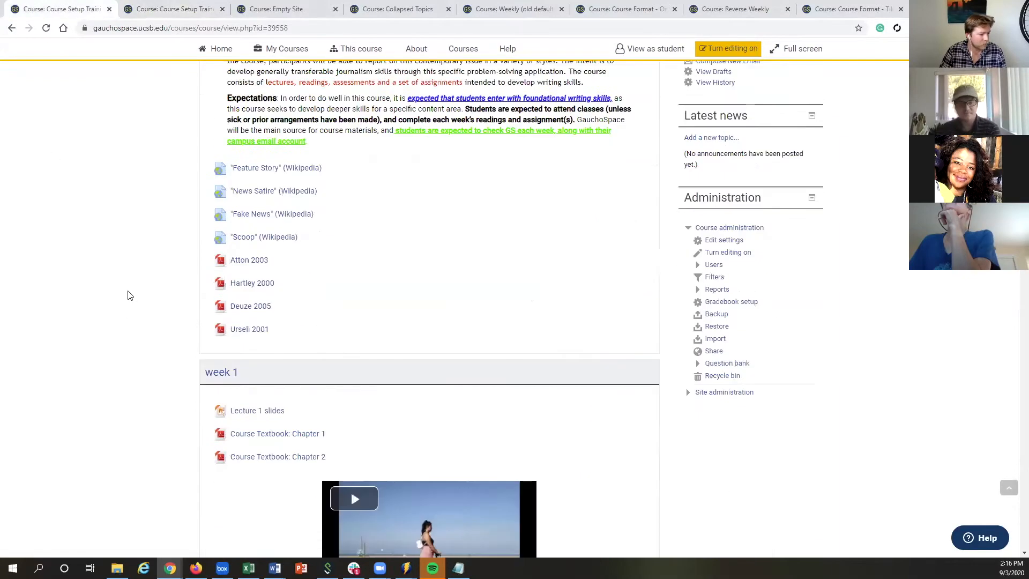
scroll(146, 297, "down", 5)
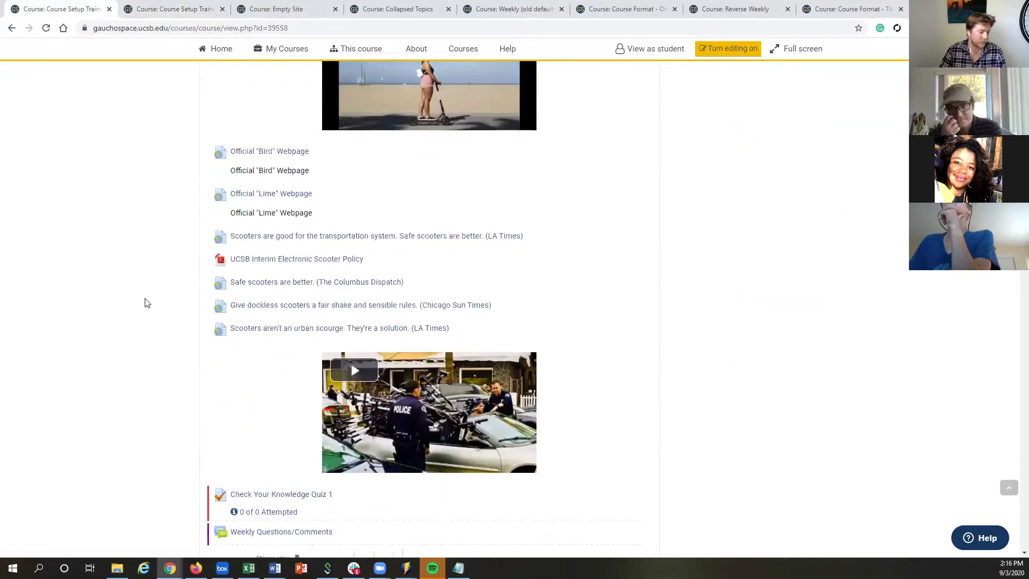
scroll(146, 296, "down", 3)
scroll(150, 301, "up", 5)
scroll(151, 301, "up", 9)
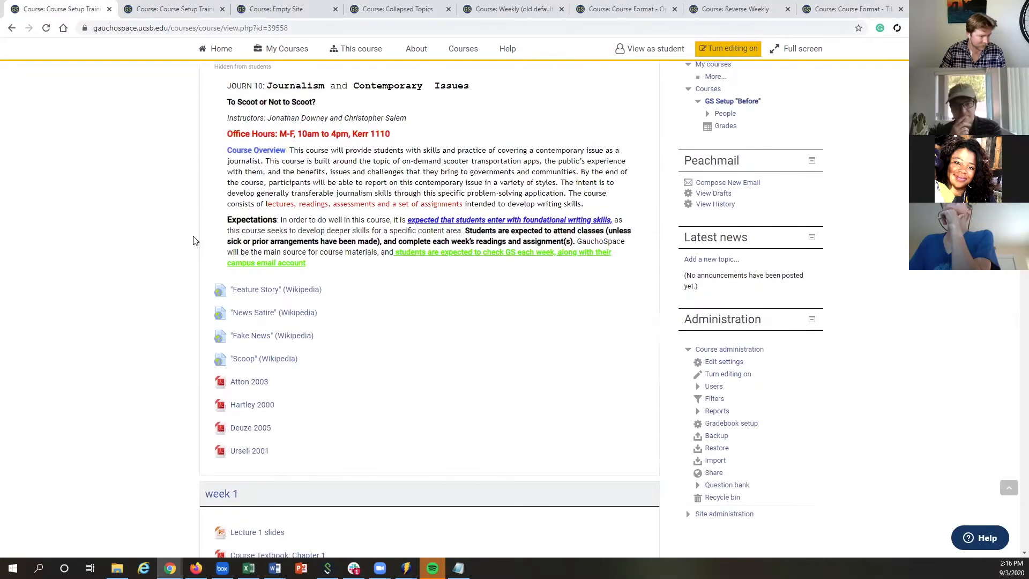
scroll(186, 294, "down", 4)
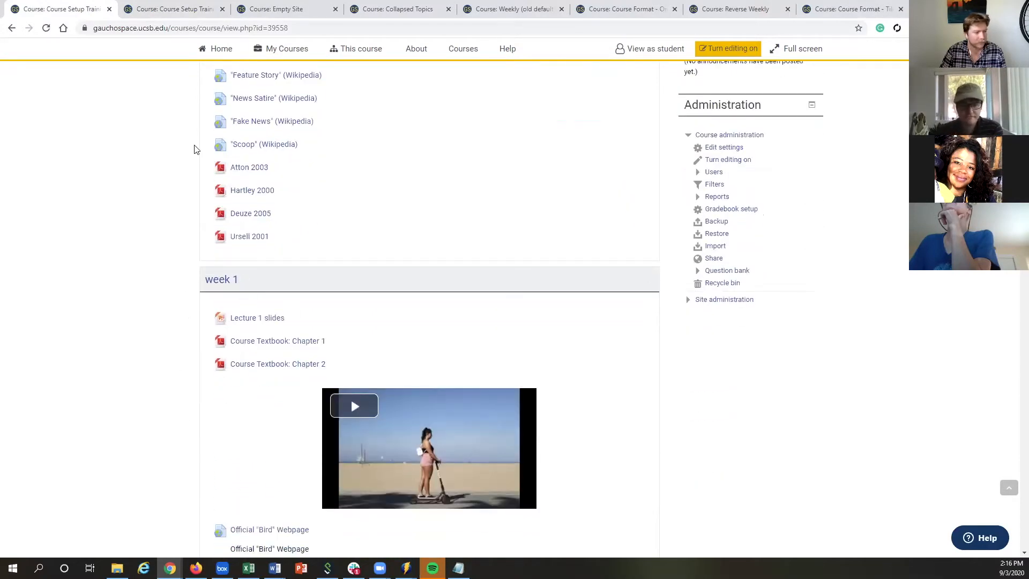
scroll(178, 290, "down", 11)
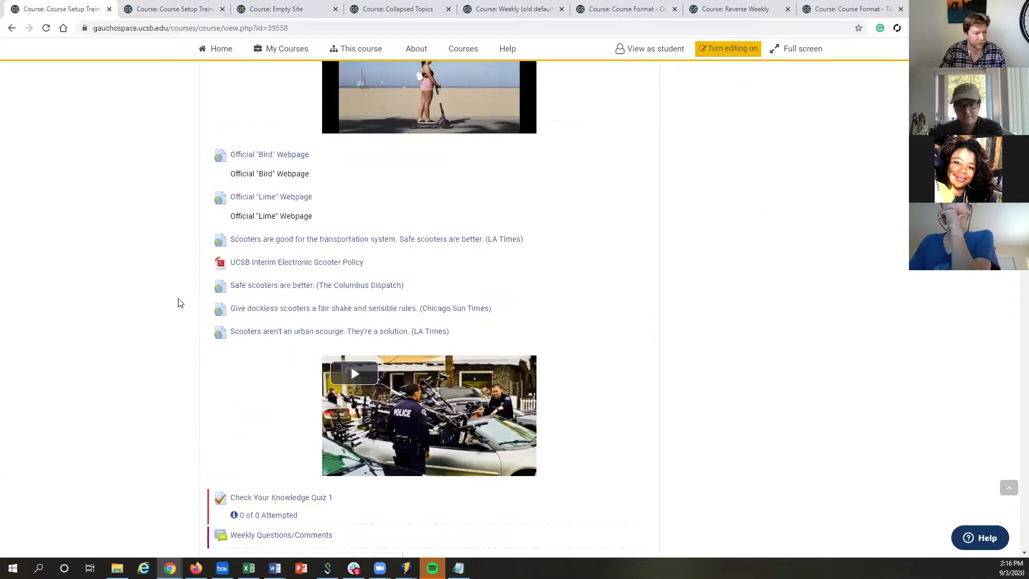
scroll(178, 225, "up", 5)
Step: Examine how the "After" course organizes Week 1 into materials and required assignments, comparing it with the "Before" course
left_click(151, 9)
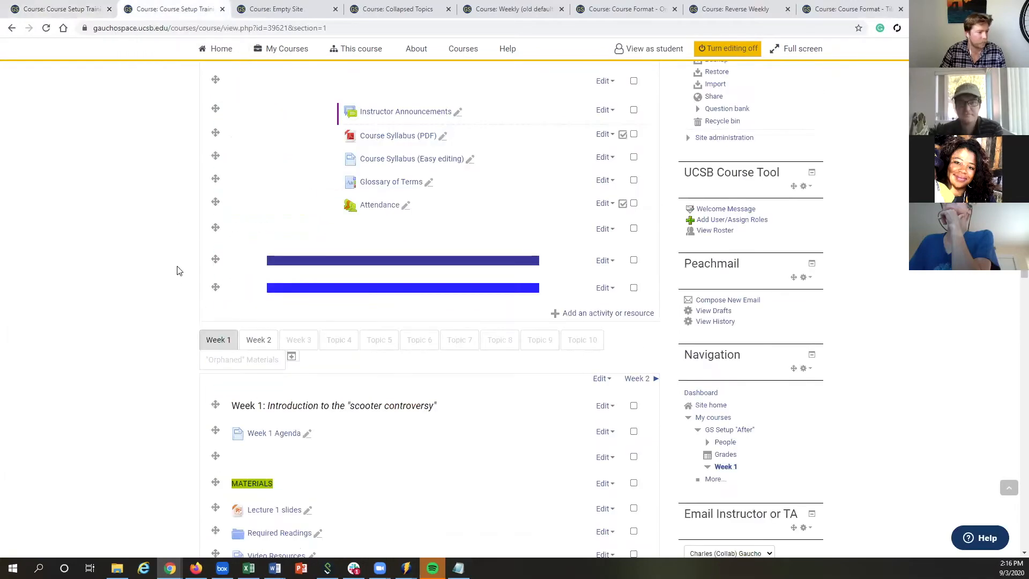
scroll(178, 272, "up", 3)
scroll(106, 373, "down", 3)
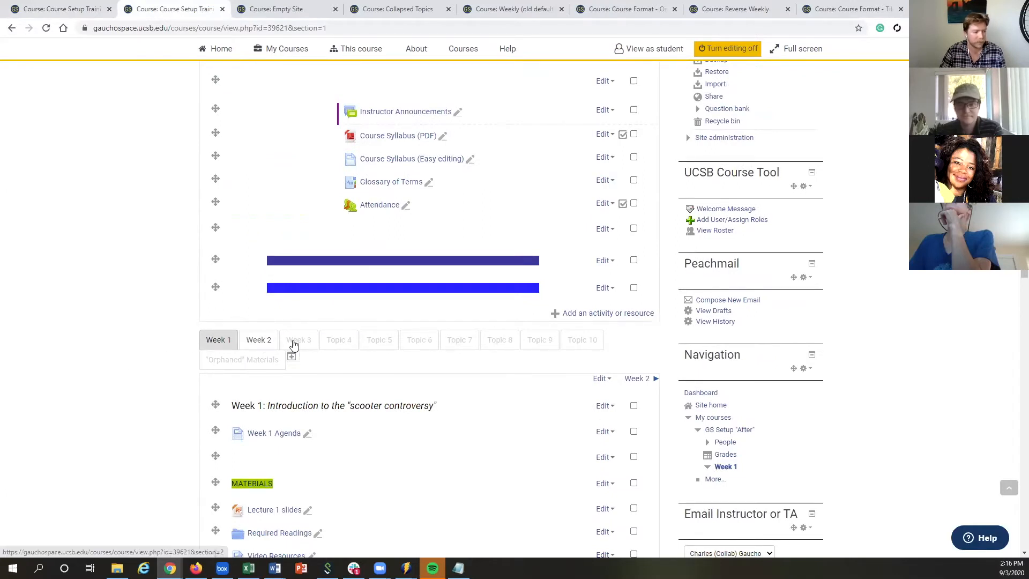
scroll(163, 322, "down", 1)
scroll(160, 316, "up", 1)
scroll(161, 316, "up", 1)
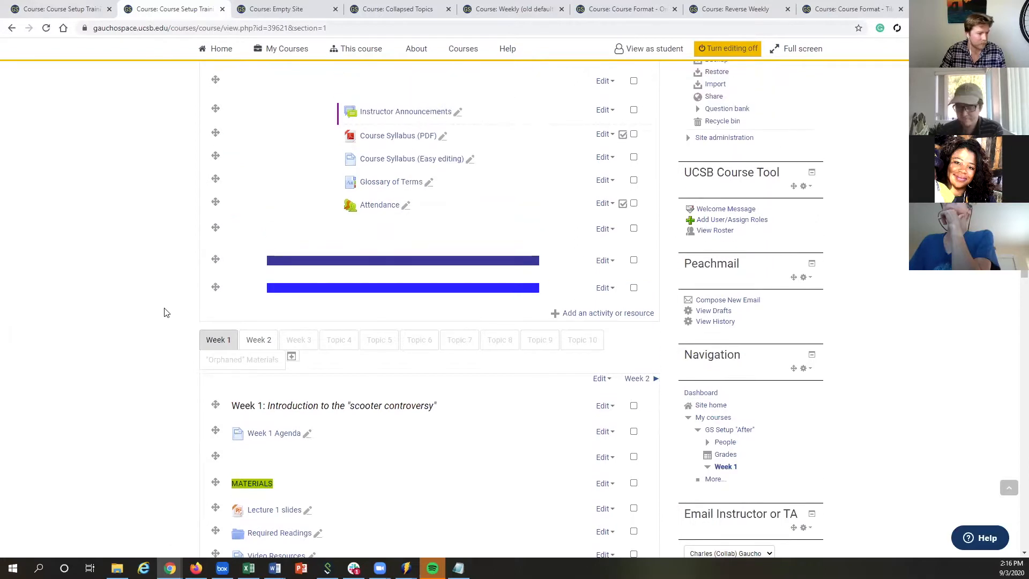
scroll(142, 261, "down", 5)
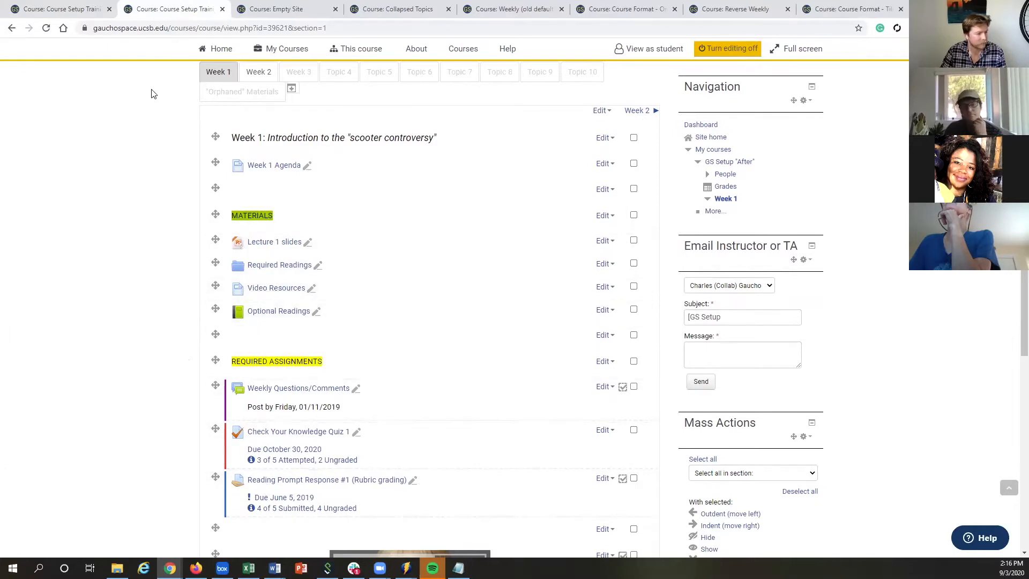
scroll(163, 163, "up", 1)
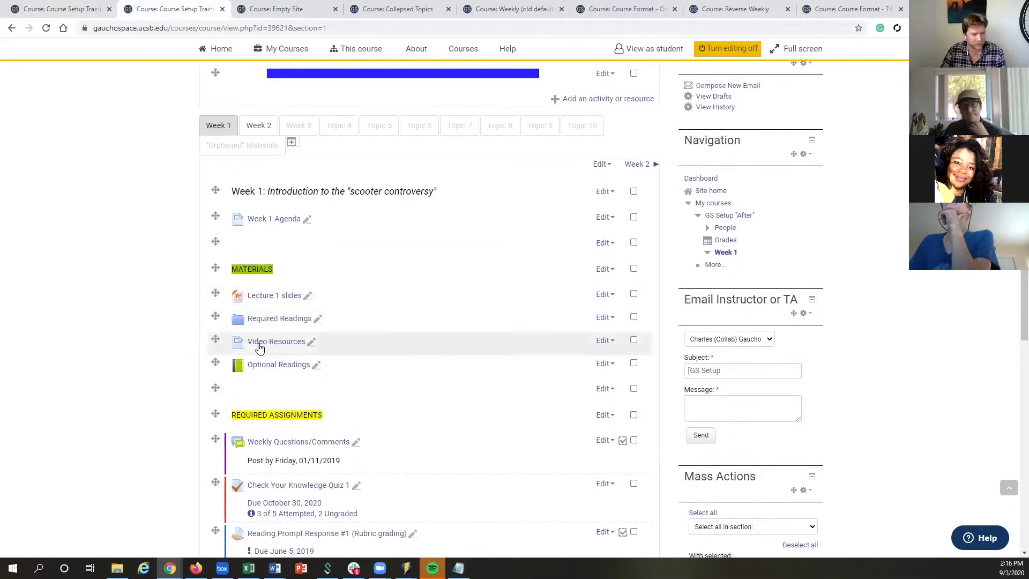
left_click(76, 13)
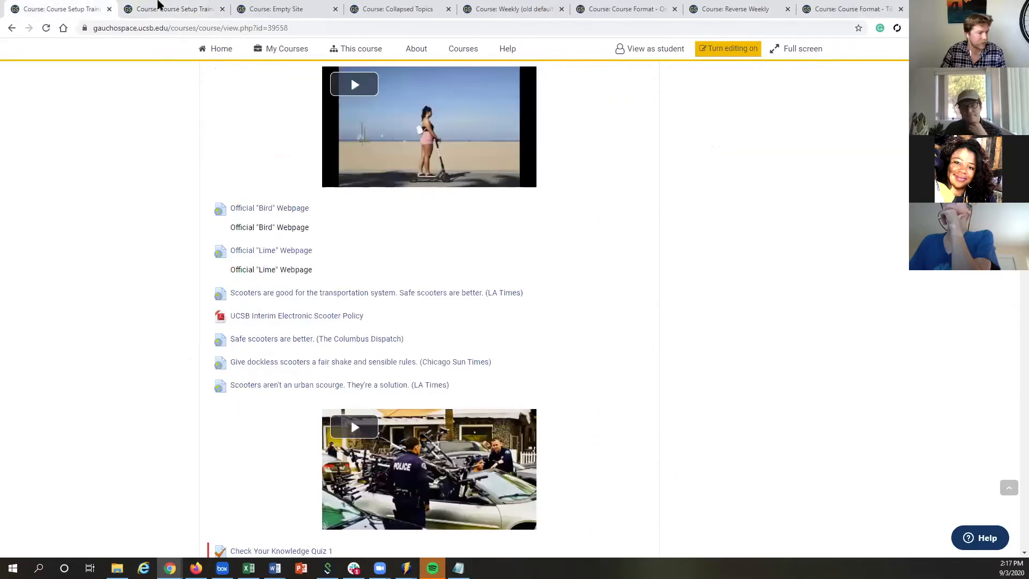
left_click(160, 12)
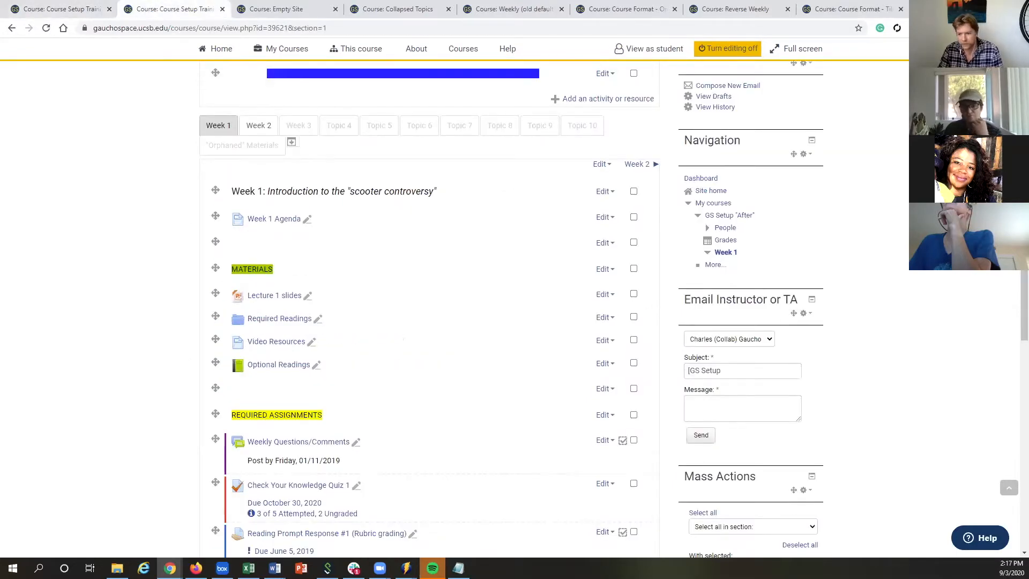
Step: Bring up the Empty Site course and switch its editing mode off and on again
left_click(259, 11)
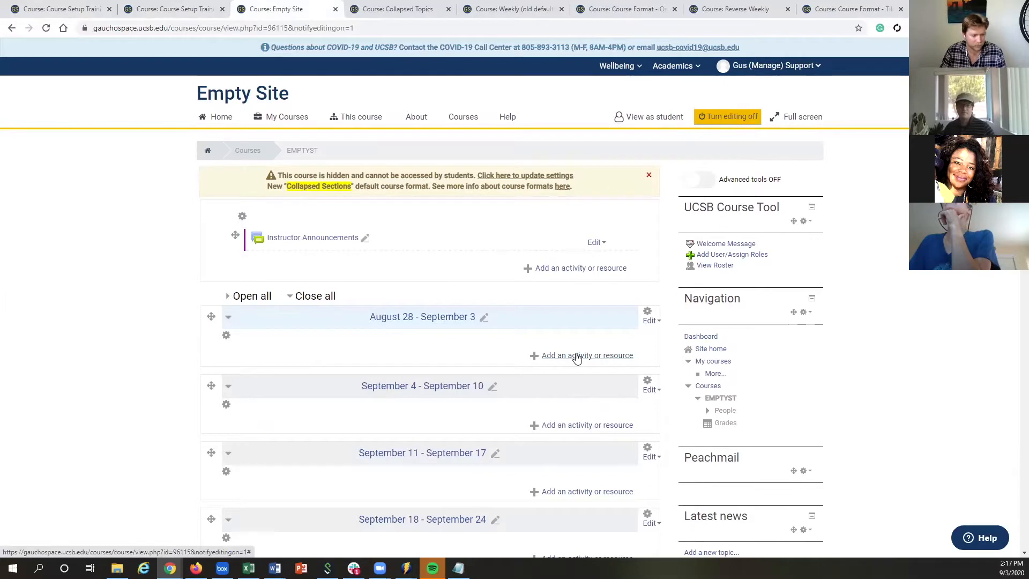
left_click(726, 117)
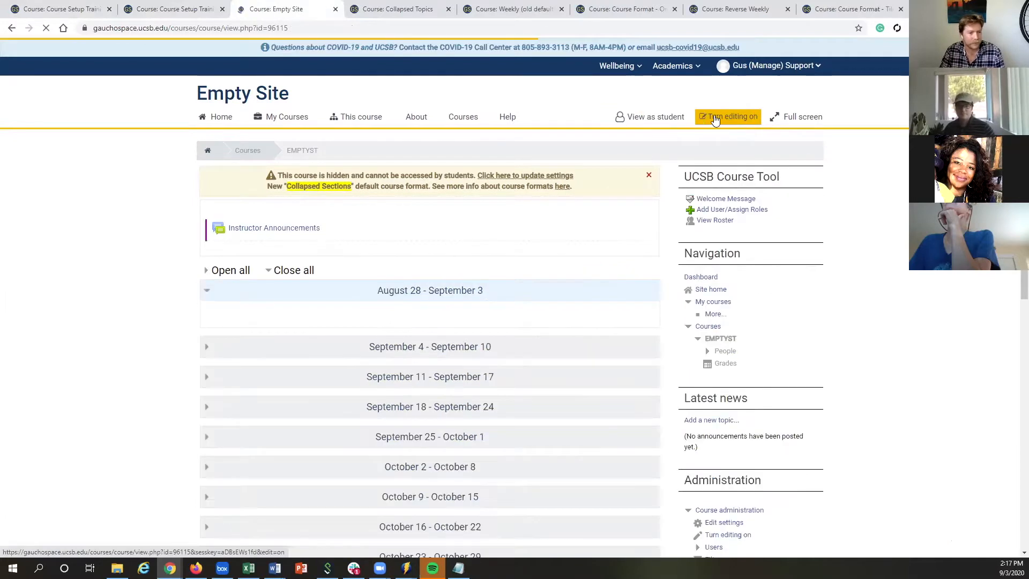
left_click(715, 117)
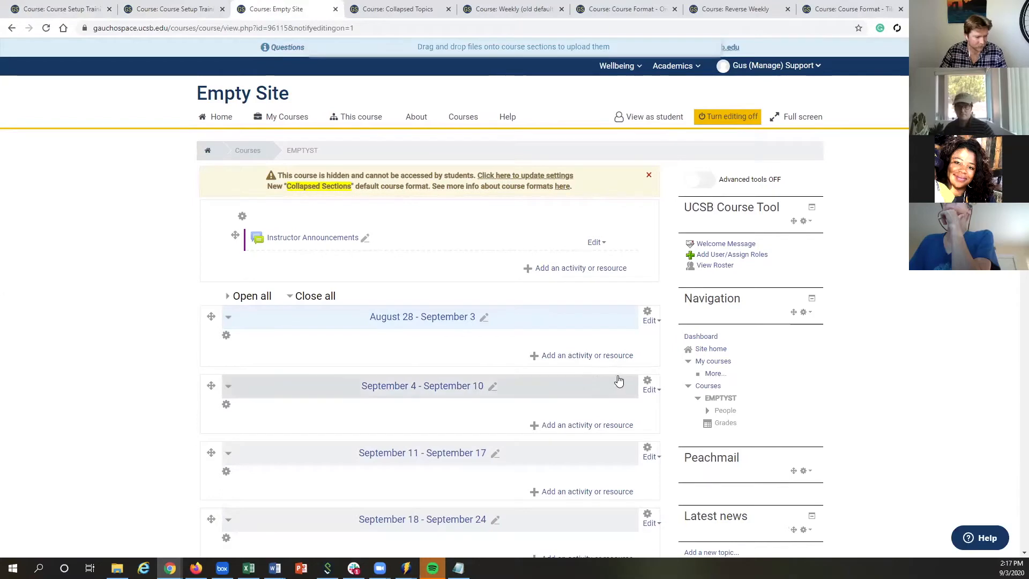
left_click(166, 9)
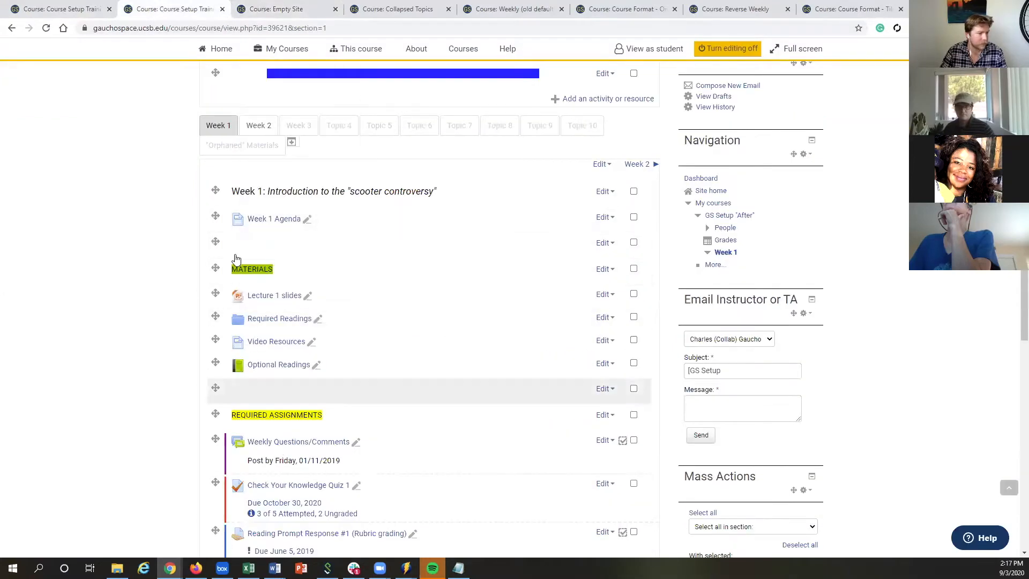
Step: Start adding a File resource to the August 28 - September 3 section of the Empty Site course
left_click(258, 10)
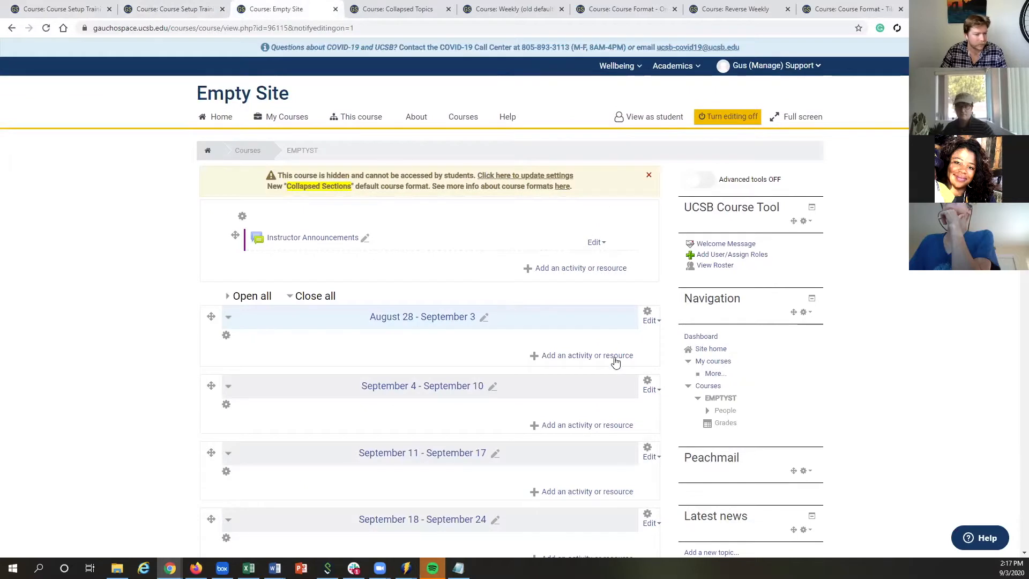
left_click(580, 357)
scroll(173, 234, "down", 8)
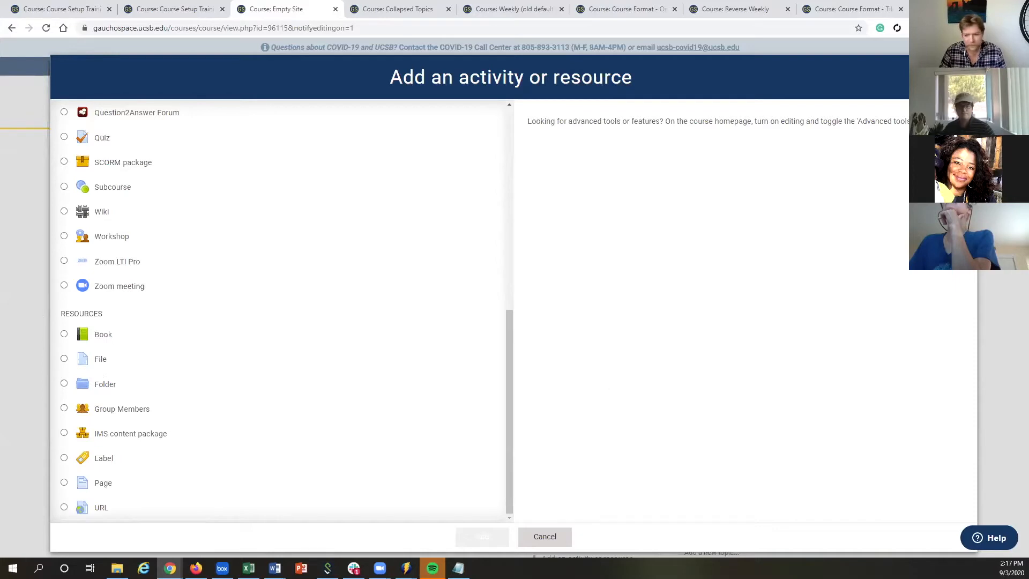
left_click(64, 360)
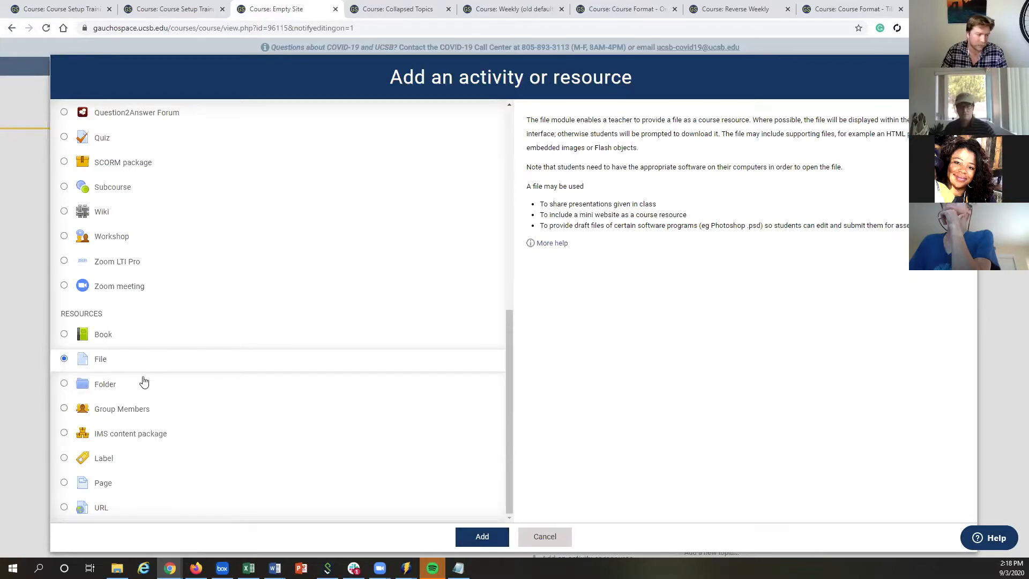
left_click(474, 539)
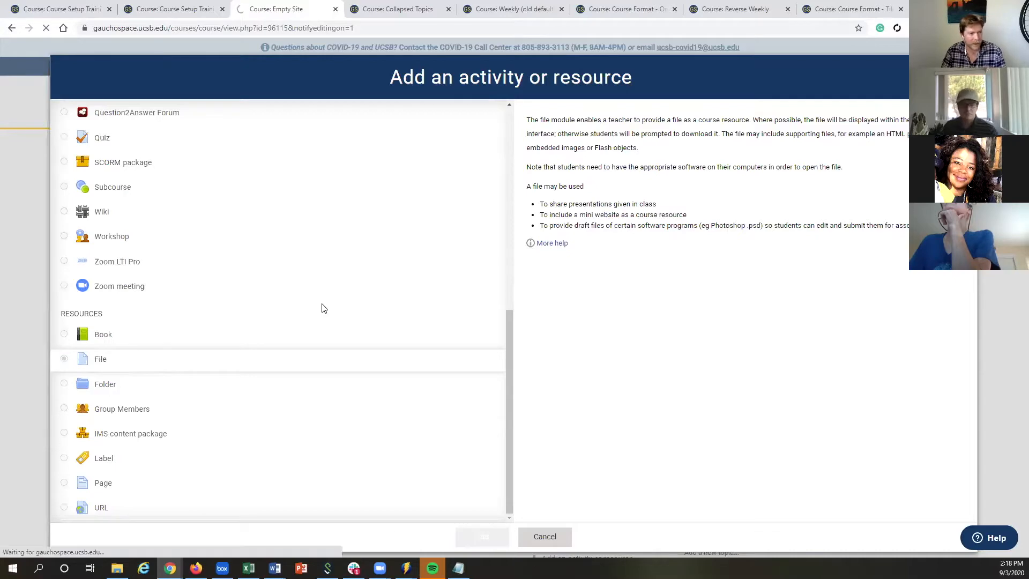
Step: Look over the new File form's name, description and file fields, turn on displaying the description on the course page, and discard the form
scroll(326, 296, "down", 1)
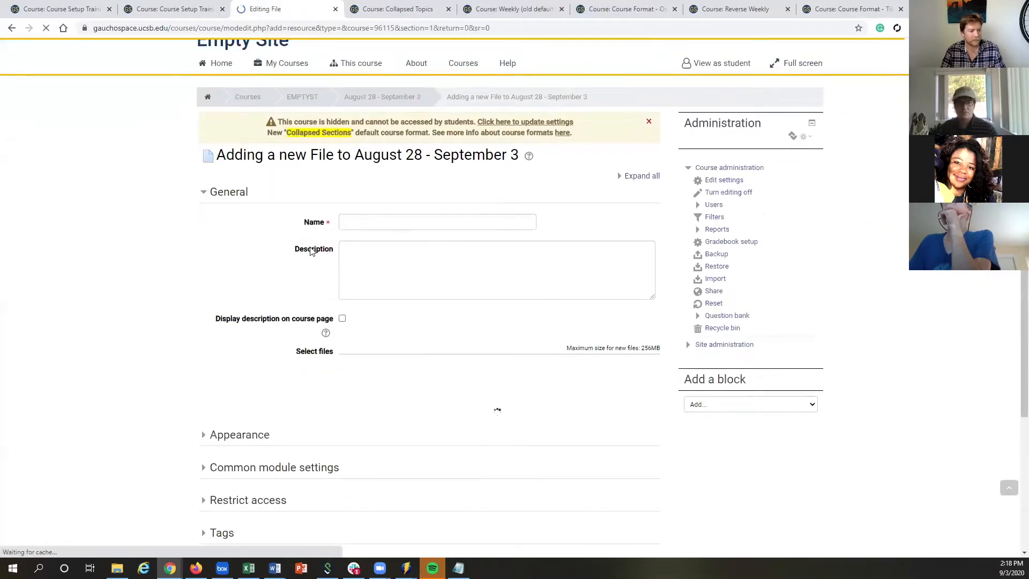
left_click(351, 237)
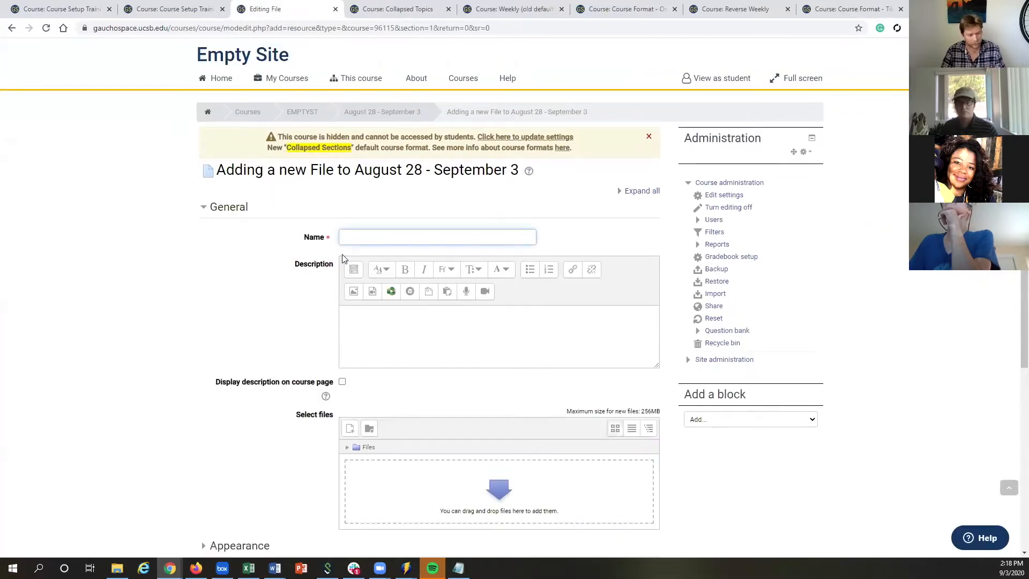
left_click(359, 339)
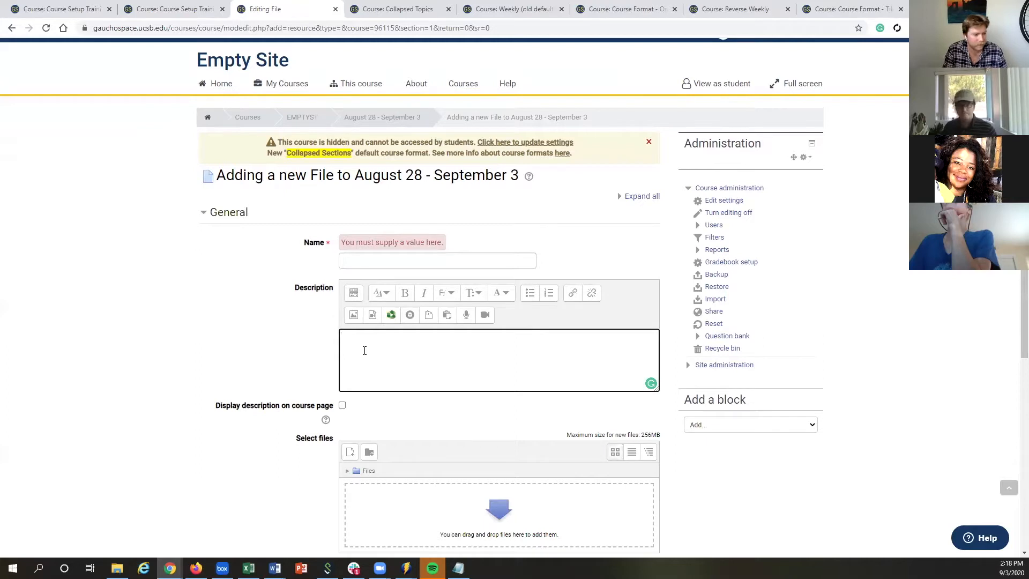
left_click(379, 256)
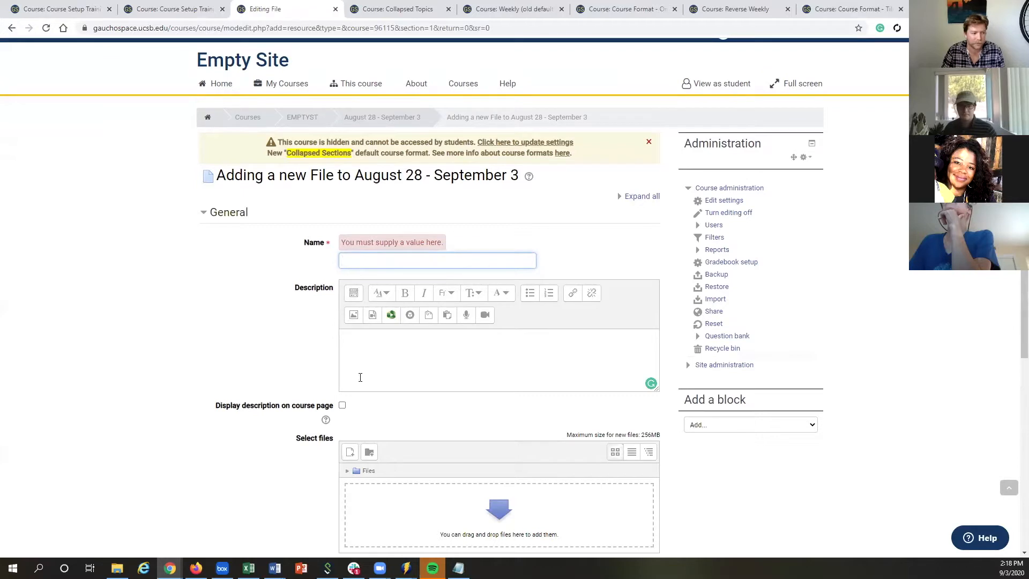
left_click(360, 358)
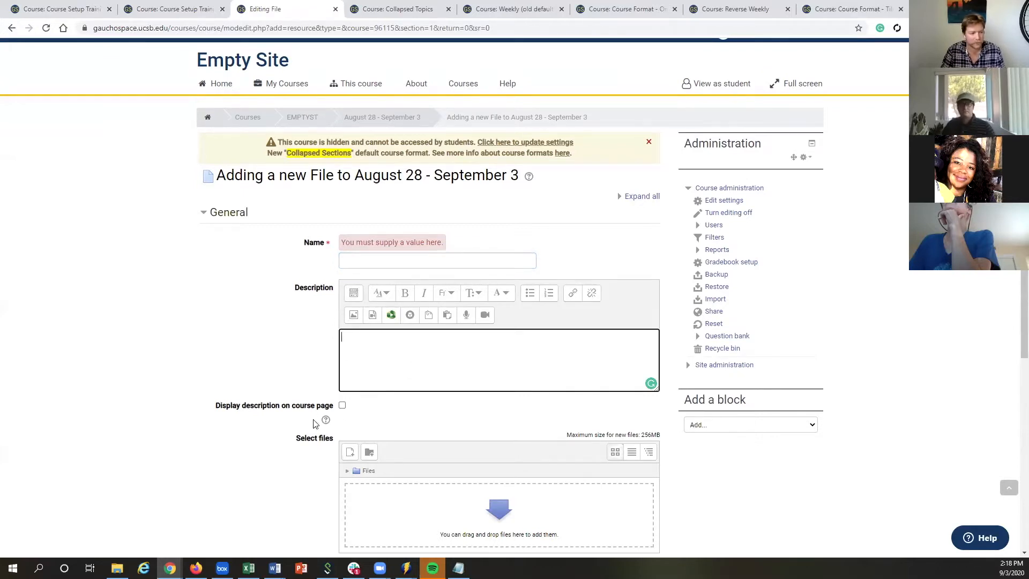
left_click(343, 407)
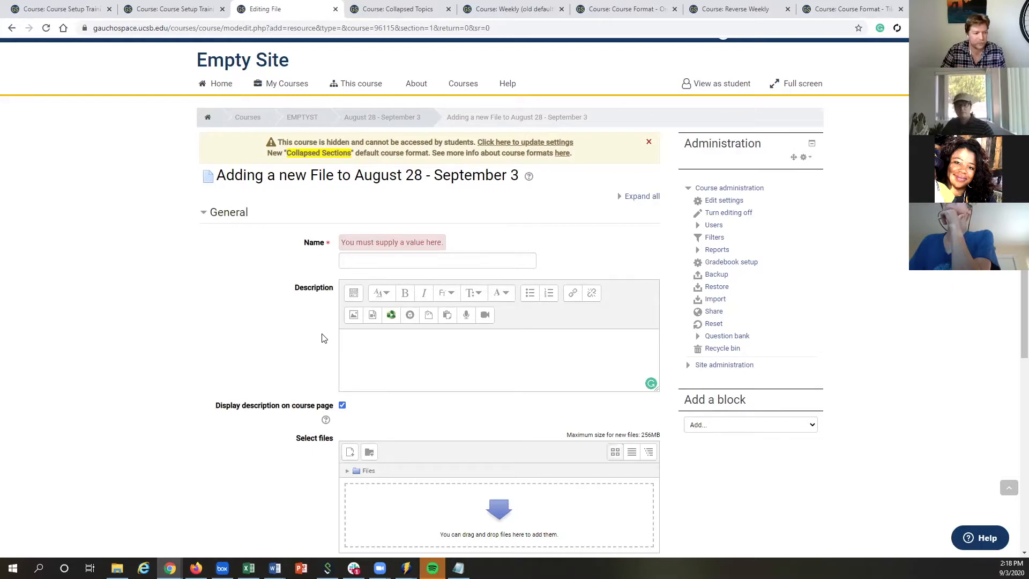
scroll(259, 303, "down", 3)
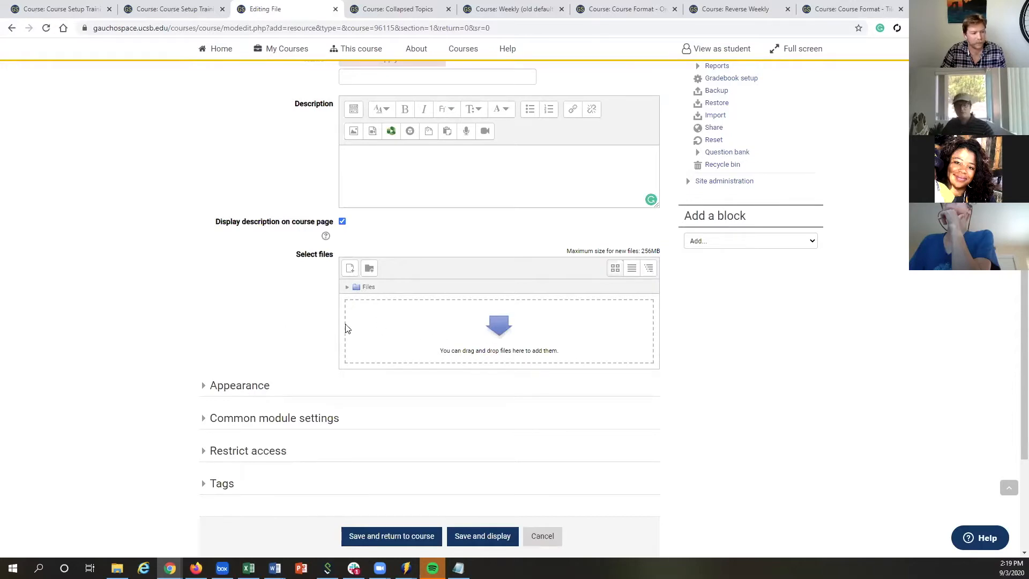
left_click(542, 535)
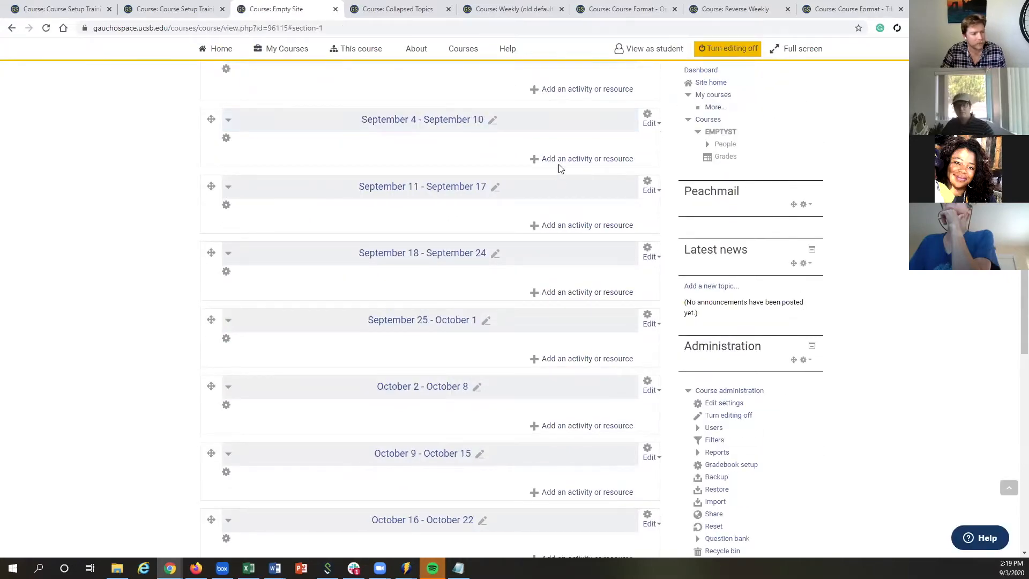
Step: Start adding a Folder named "1st Week Reading" to the September 4 - September 10 section and look over its content options
left_click(558, 156)
scroll(234, 305, "down", 6)
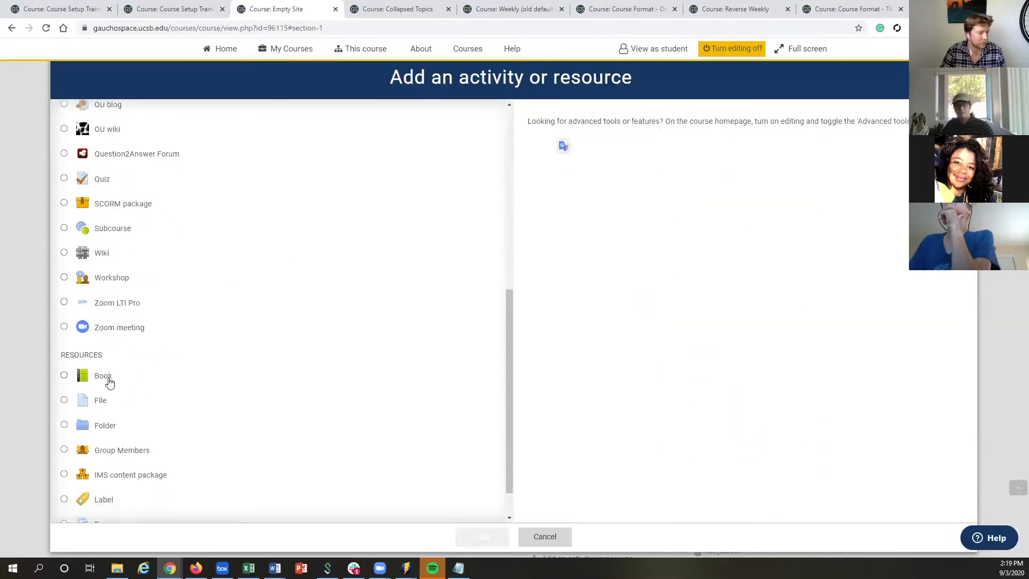
scroll(110, 382, "down", 1)
left_click(63, 385)
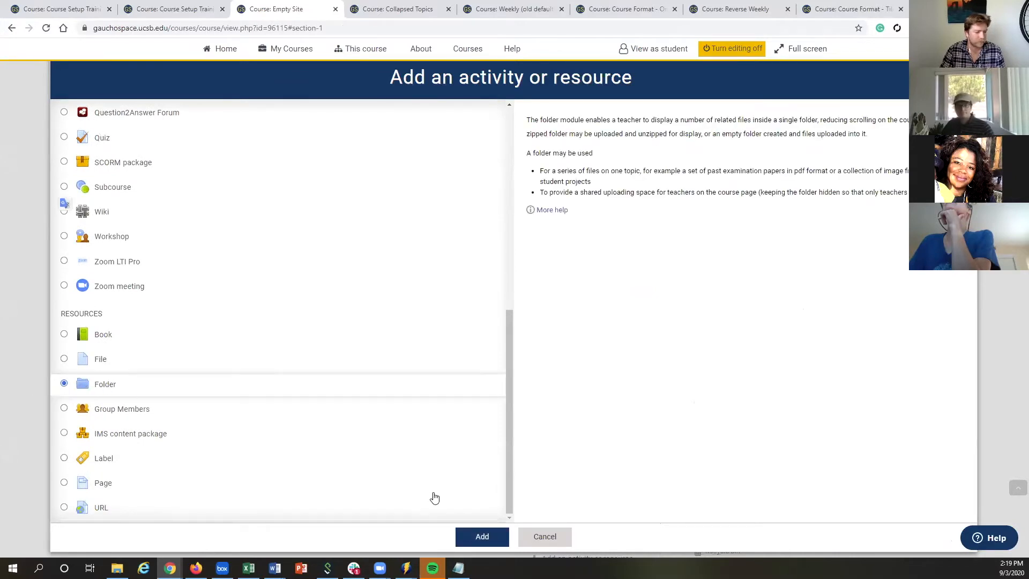
left_click(479, 537)
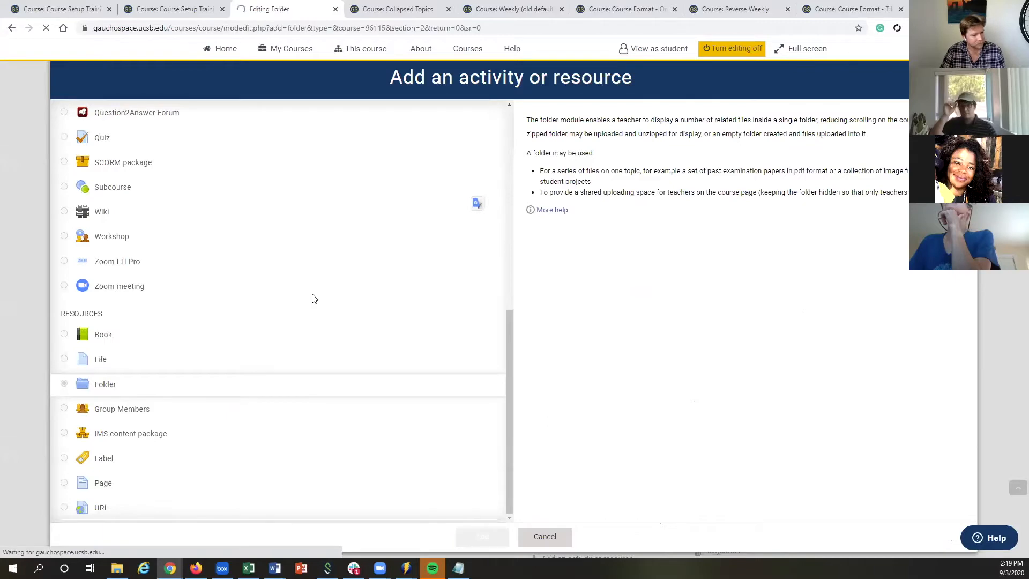
scroll(207, 310, "down", 1)
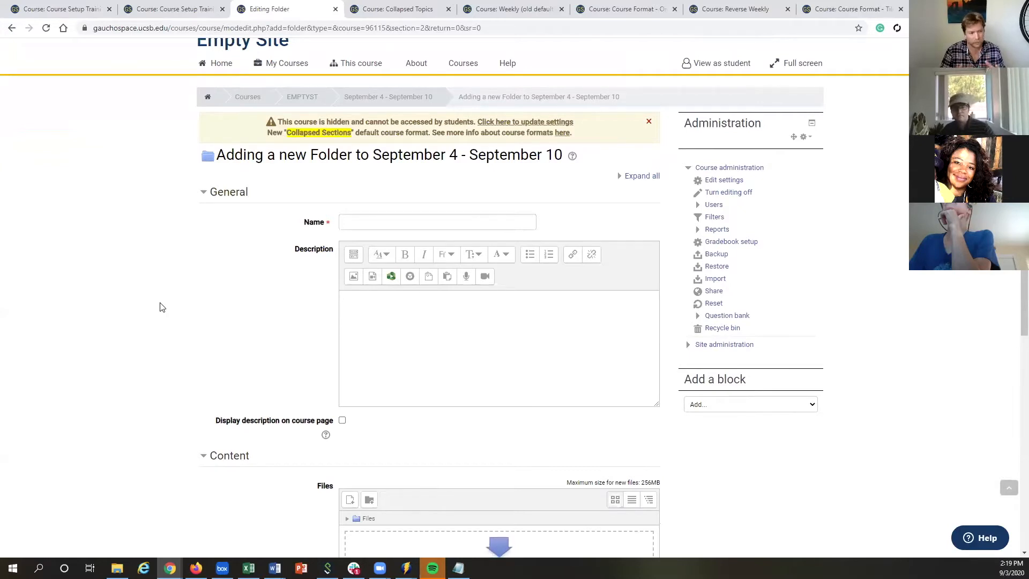
left_click(411, 221)
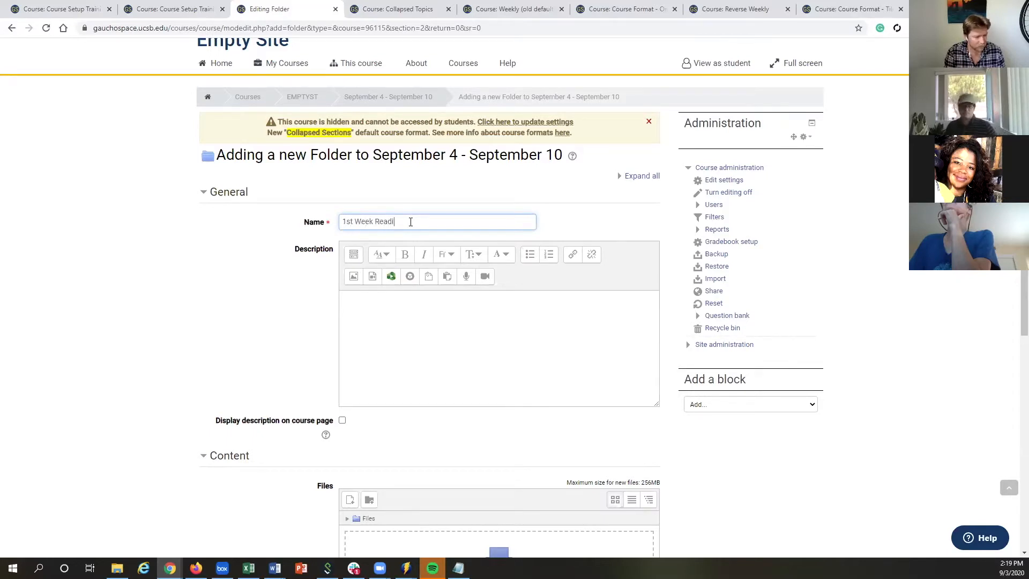
left_click(392, 325)
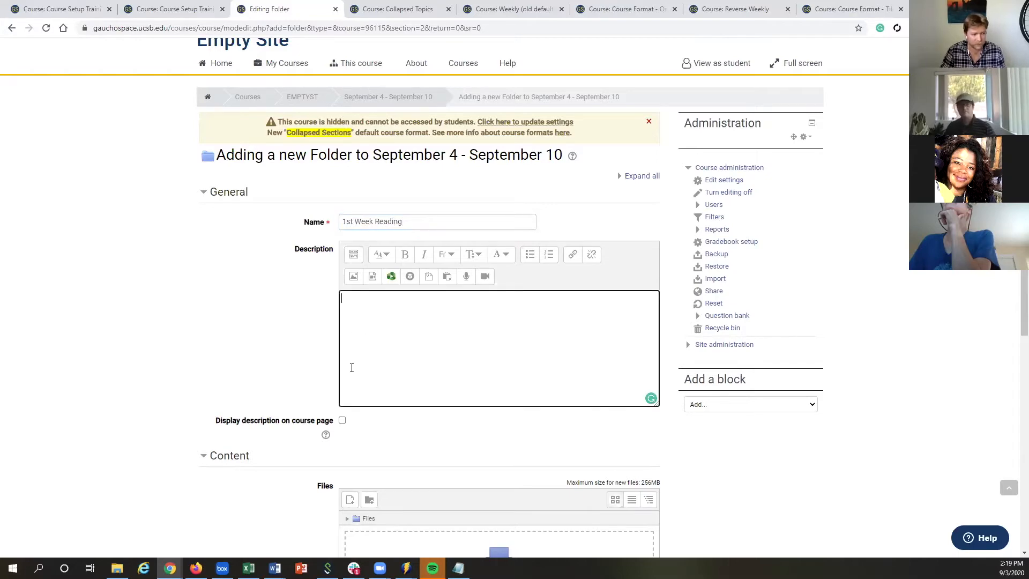
scroll(276, 329, "down", 3)
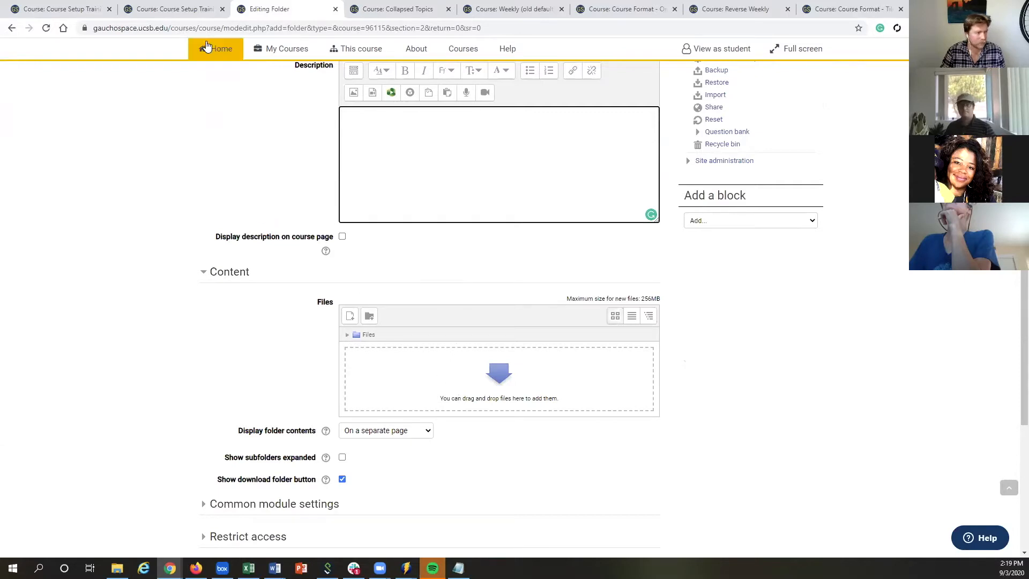
Step: Examine the Required Readings folder in Week 1 of the "After" course, and discard the unsaved folder in the Empty Site course
left_click(172, 9)
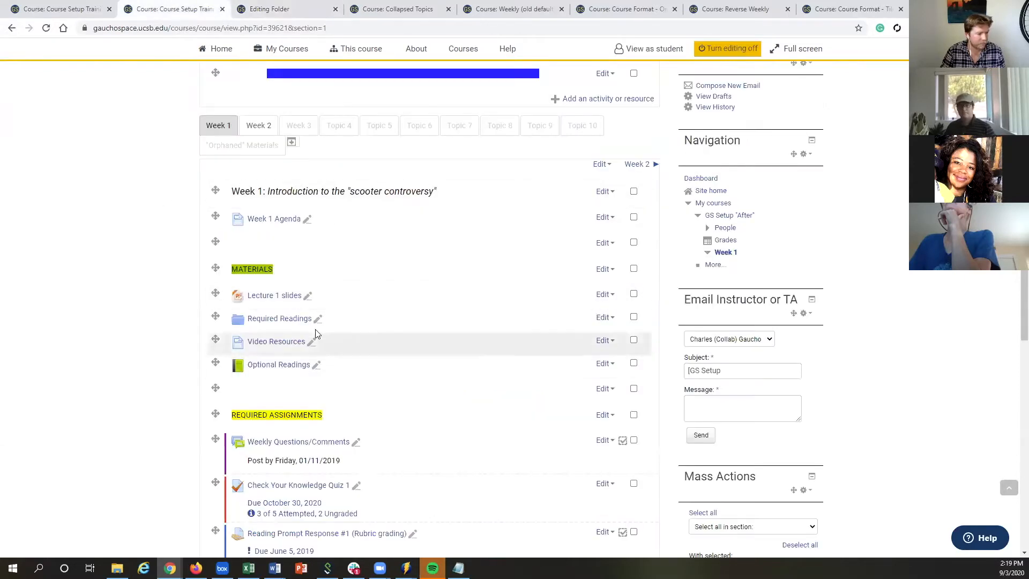
left_click(271, 320)
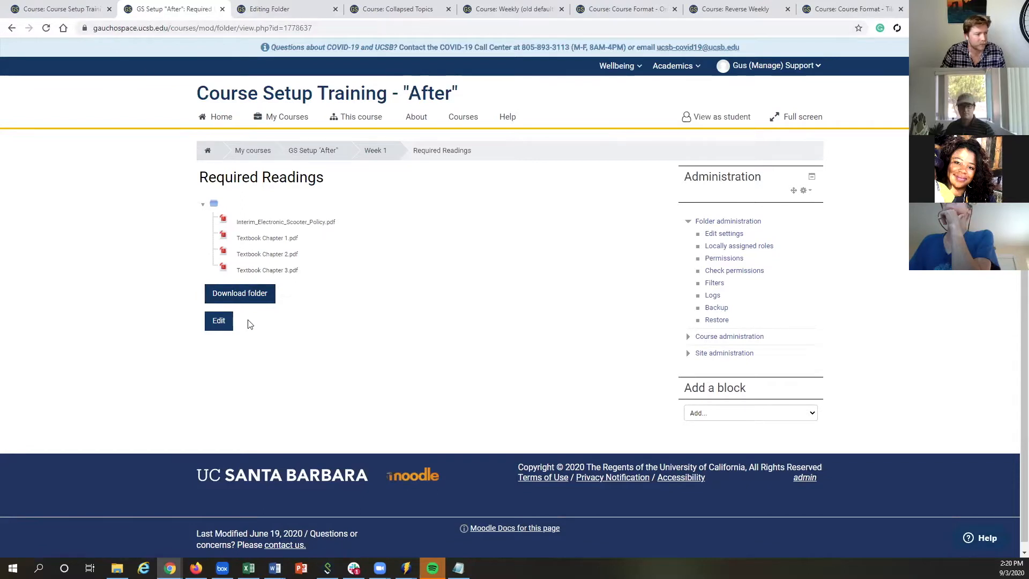
left_click(289, 11)
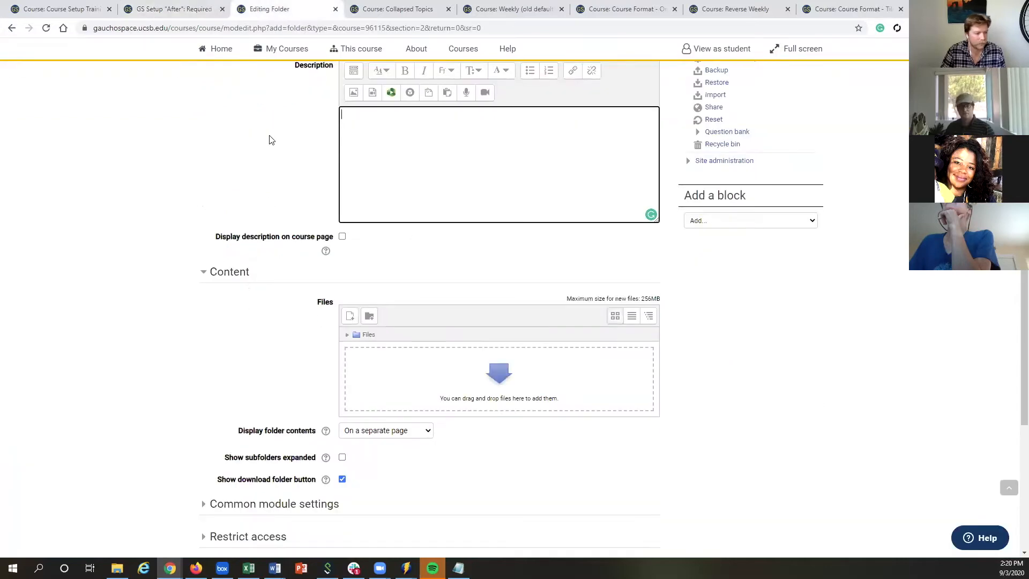
scroll(284, 257, "down", 4)
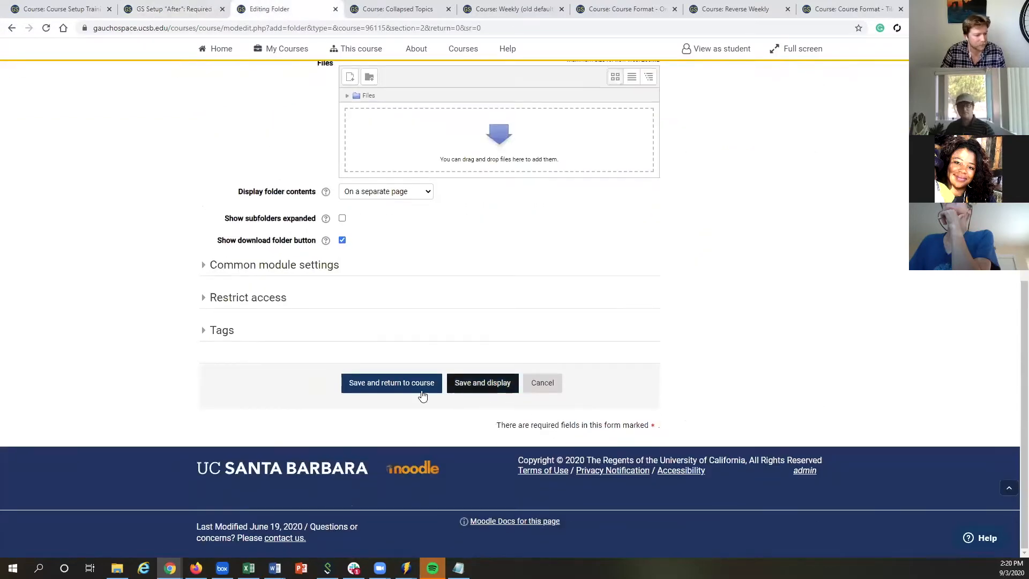
left_click(544, 383)
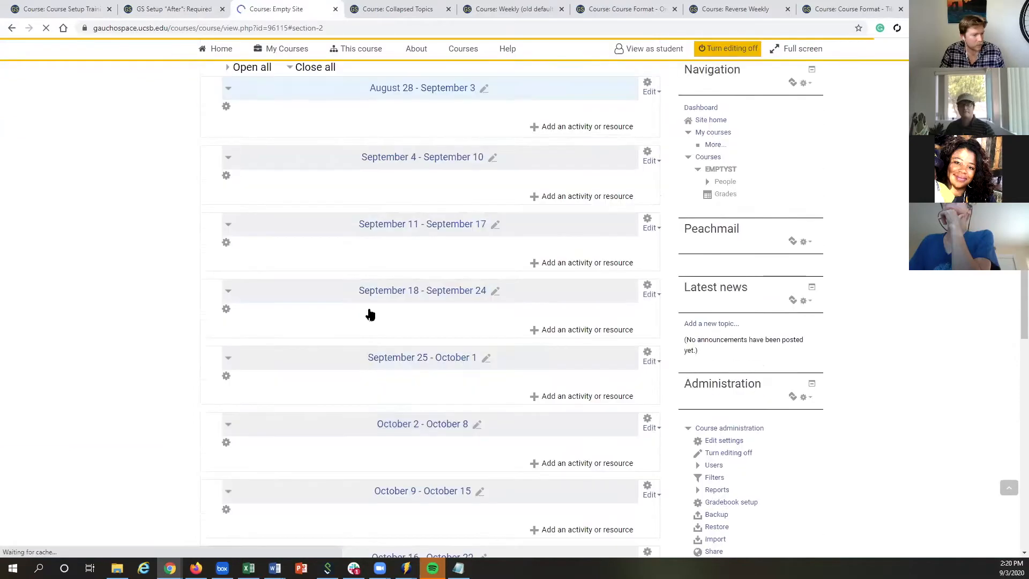
Step: Choose Page as the resource to add to the August 28 - September 3 section of the Empty Site course
scroll(553, 147, "up", 2)
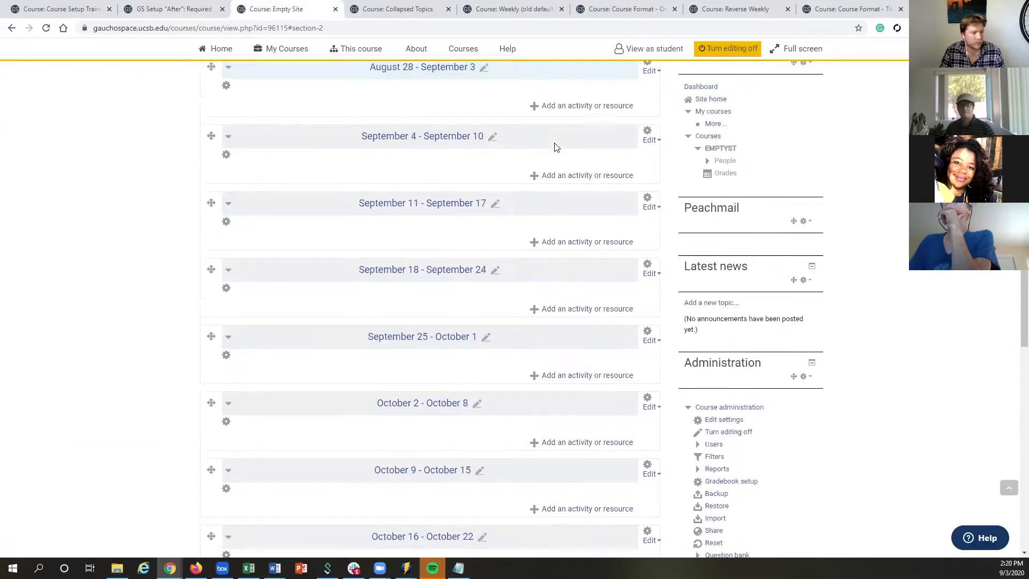
left_click(550, 129)
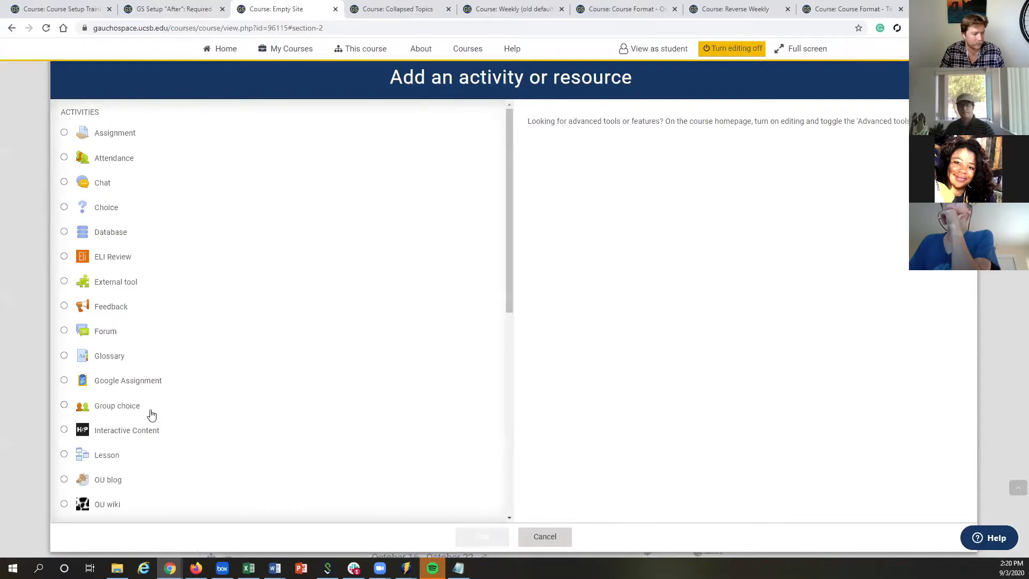
scroll(138, 413, "down", 5)
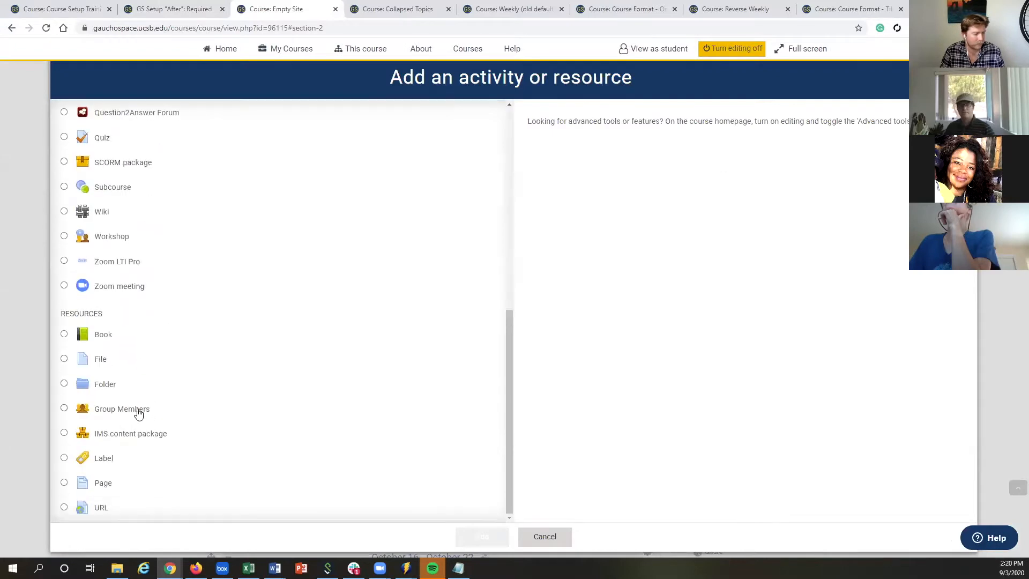
left_click(64, 483)
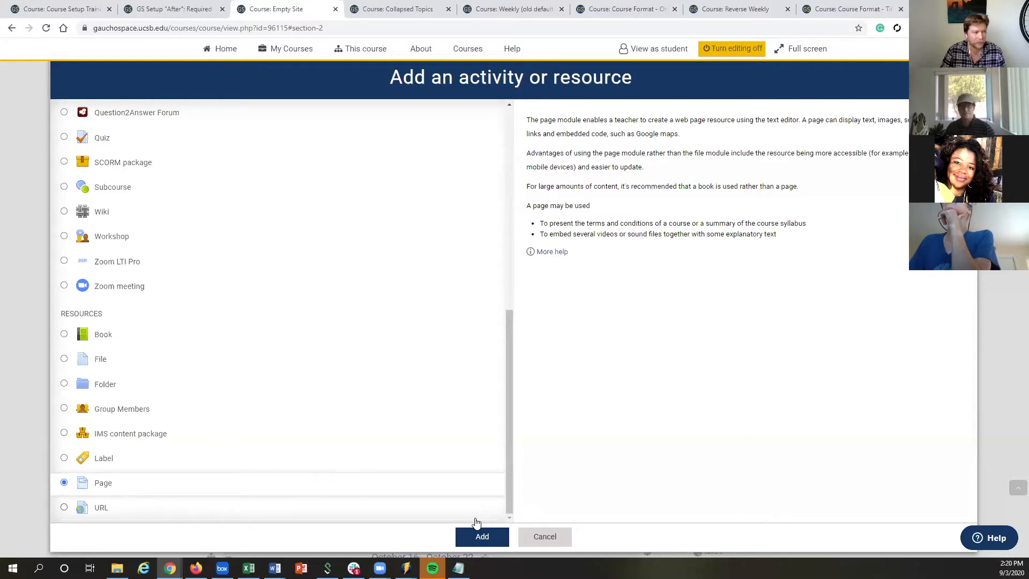
Step: Examine the Course Syllabus (Easy editing) page in the "After" course, from its overview down to the weekly schedule
left_click(141, 8)
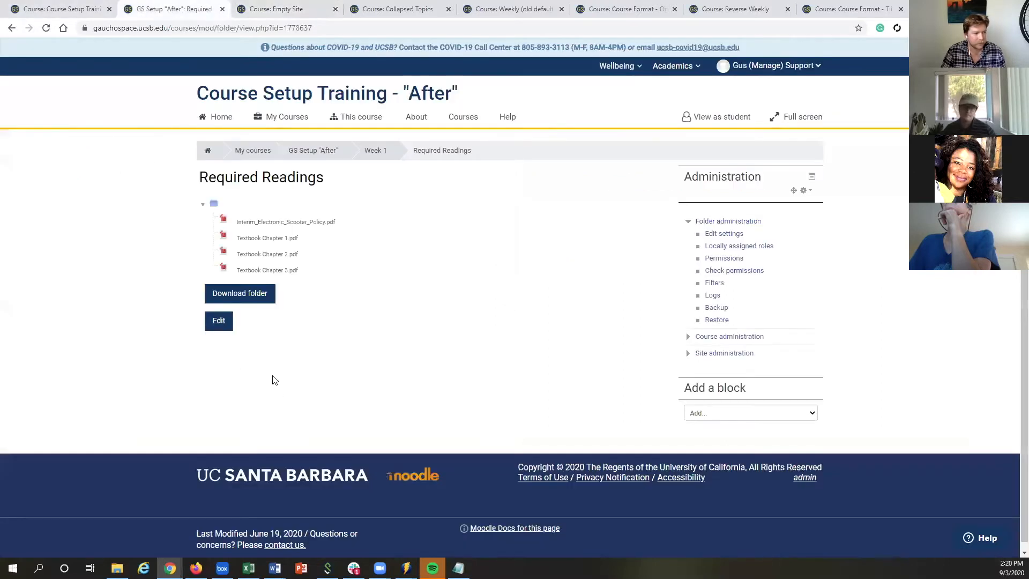
key("alt+Left")
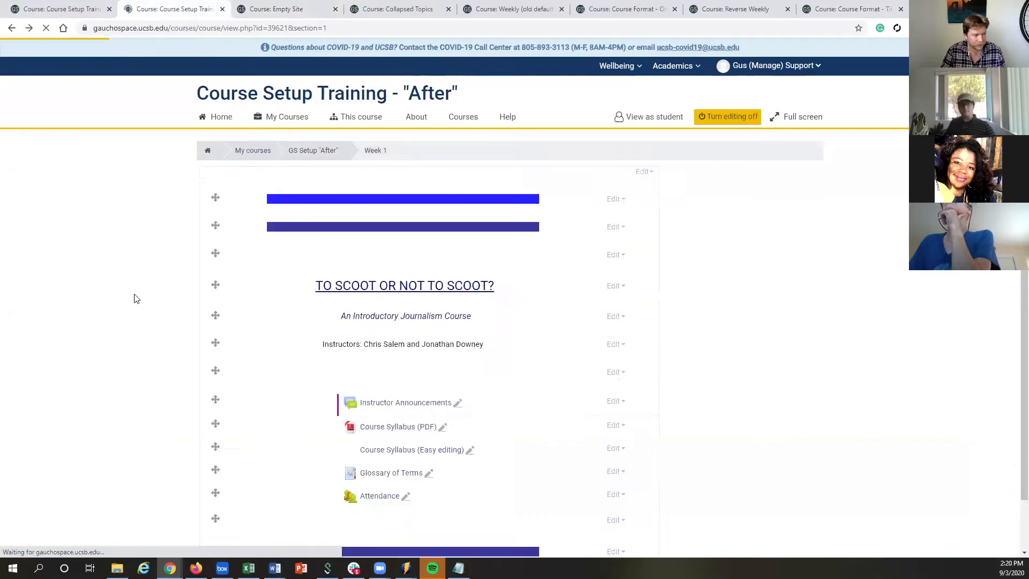
scroll(186, 361, "up", 8)
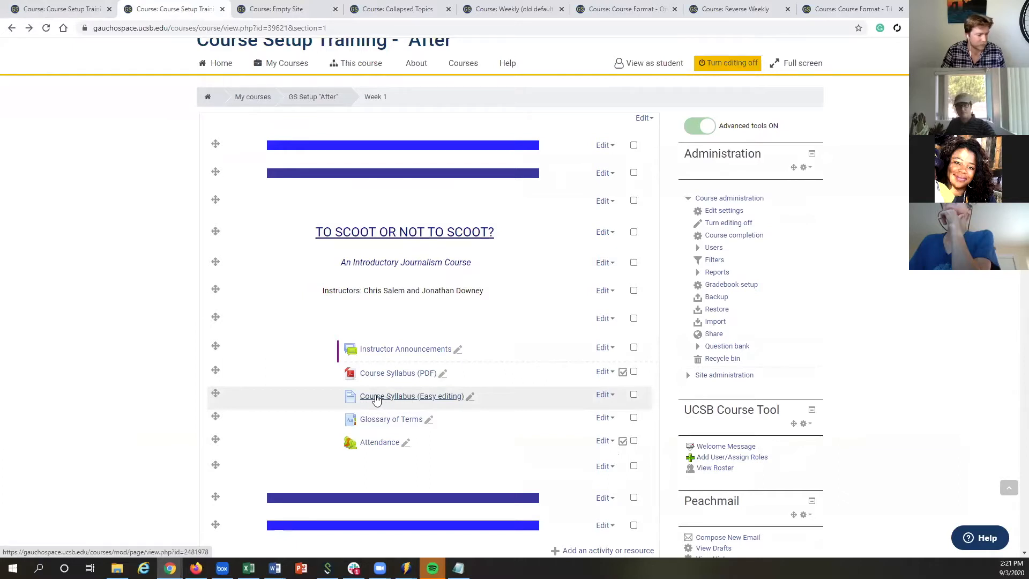
left_click(378, 398)
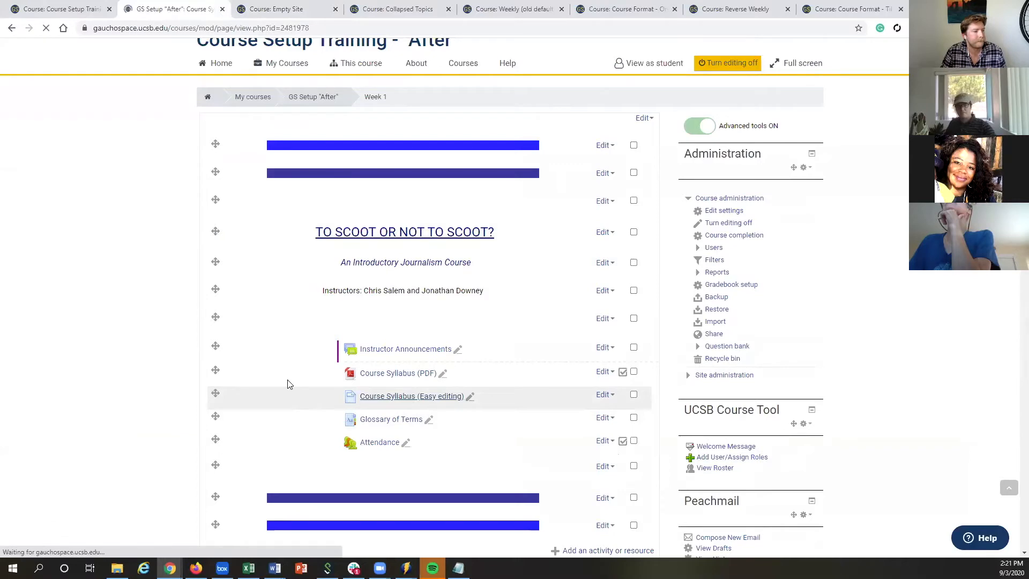
scroll(204, 293, "down", 2)
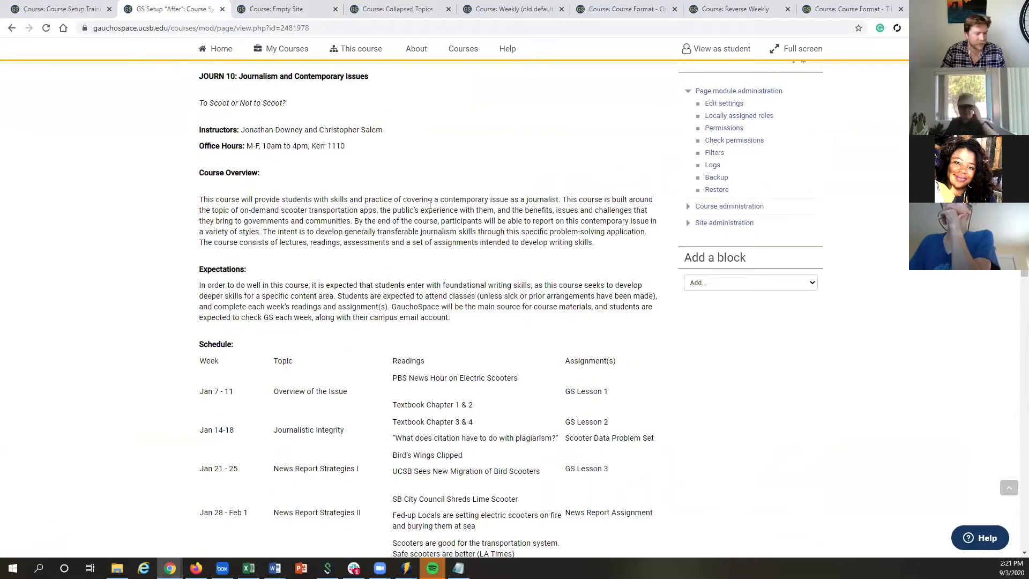
scroll(241, 126, "down", 3)
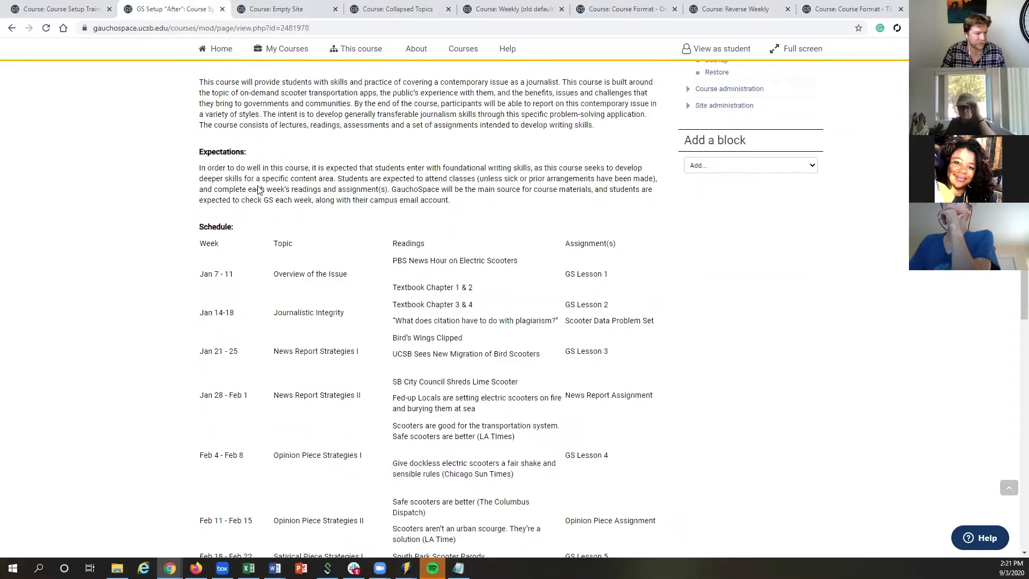
scroll(283, 321, "down", 1)
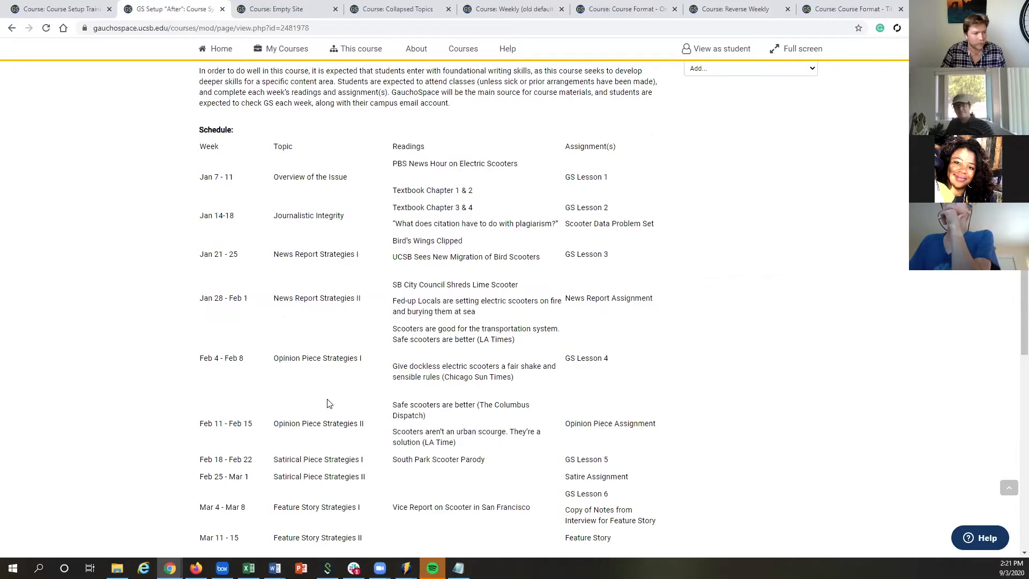
Step: Go back to the "After" course page to review its Week 1 materials, and bring up the Empty Site course
scroll(328, 250, "up", 6)
left_click(290, 150)
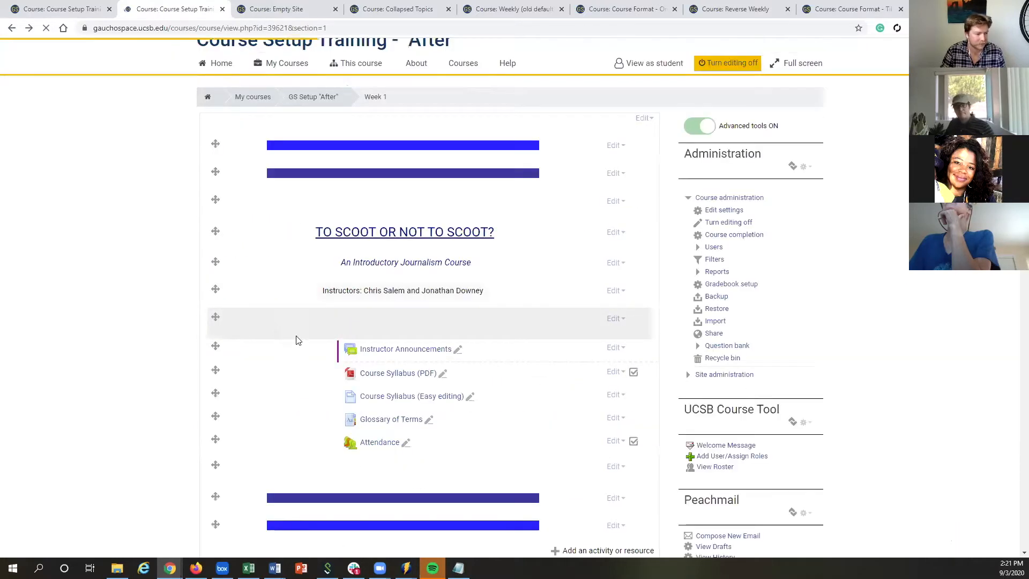
scroll(362, 402, "down", 8)
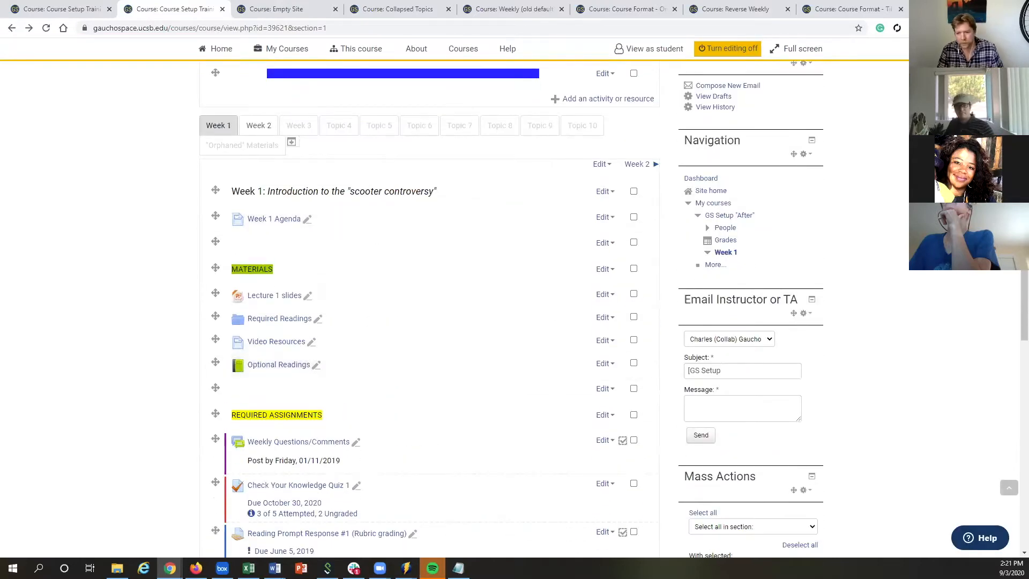
scroll(528, 257, "up", 5)
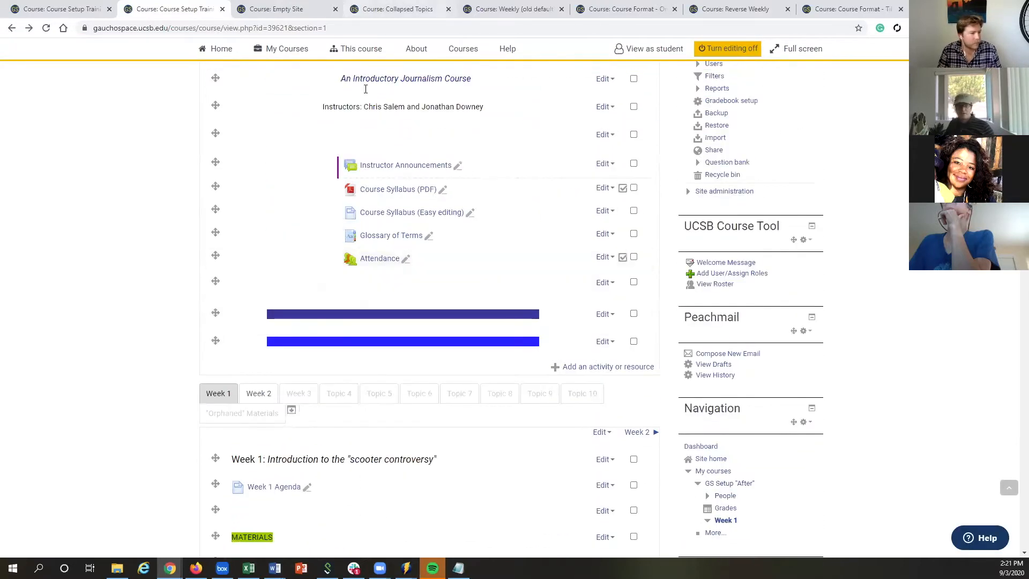
key("ctrl+Tab")
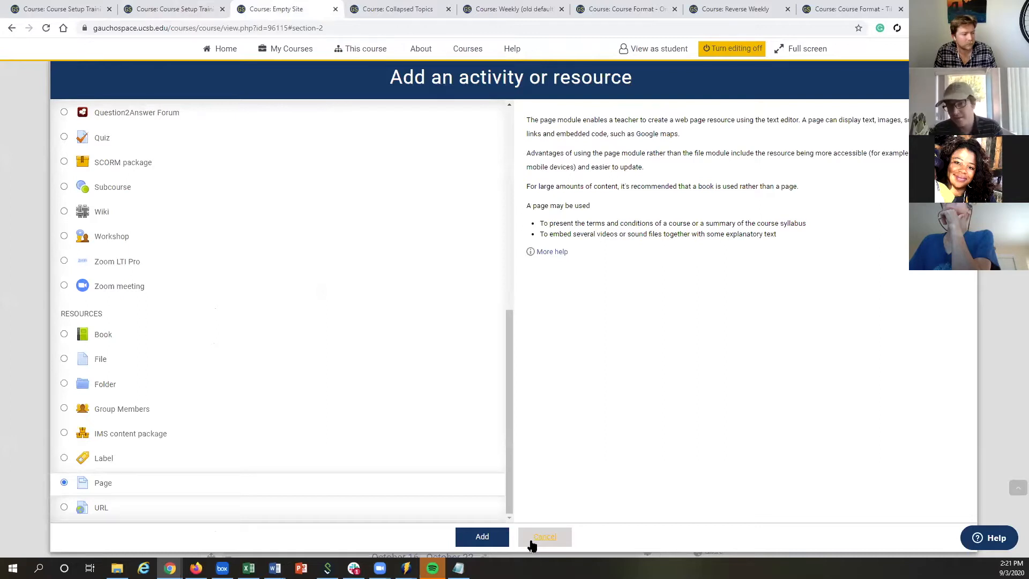
Step: Select Label as the resource type in the Empty Site course, and review the title labels heading the "After" course
left_click(180, 459)
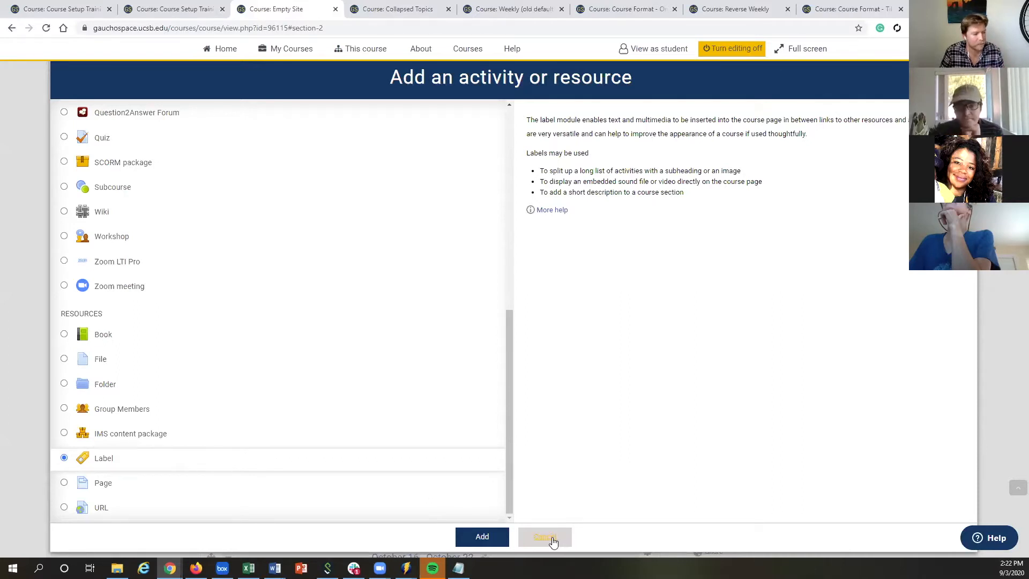
left_click(180, 9)
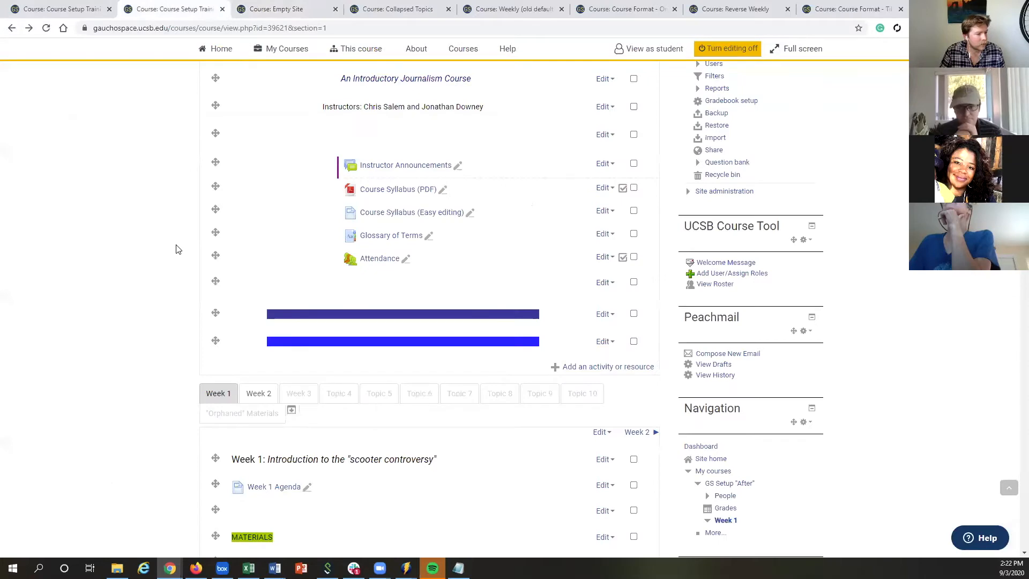
scroll(177, 248, "up", 2)
scroll(177, 247, "up", 2)
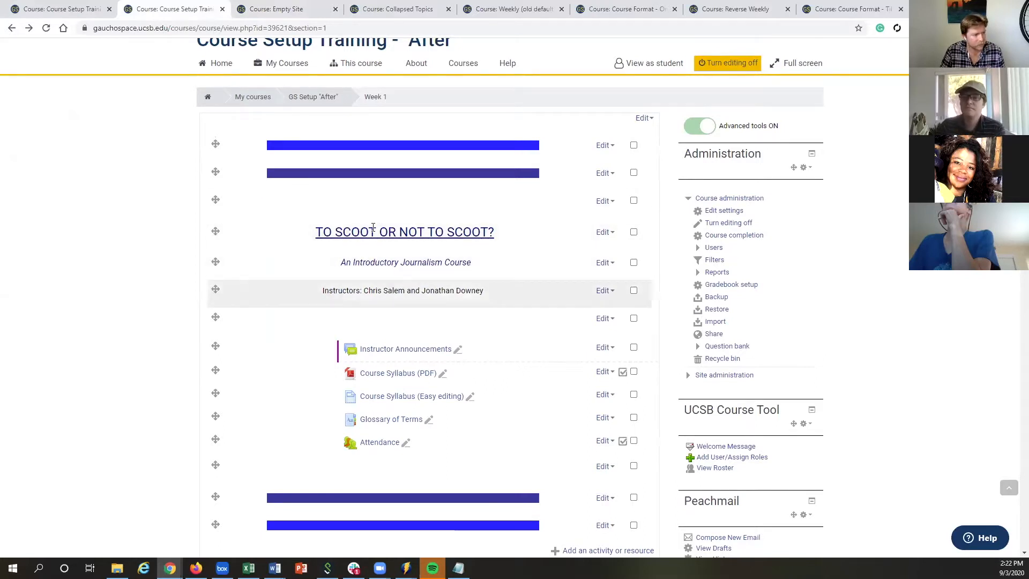
left_click(271, 9)
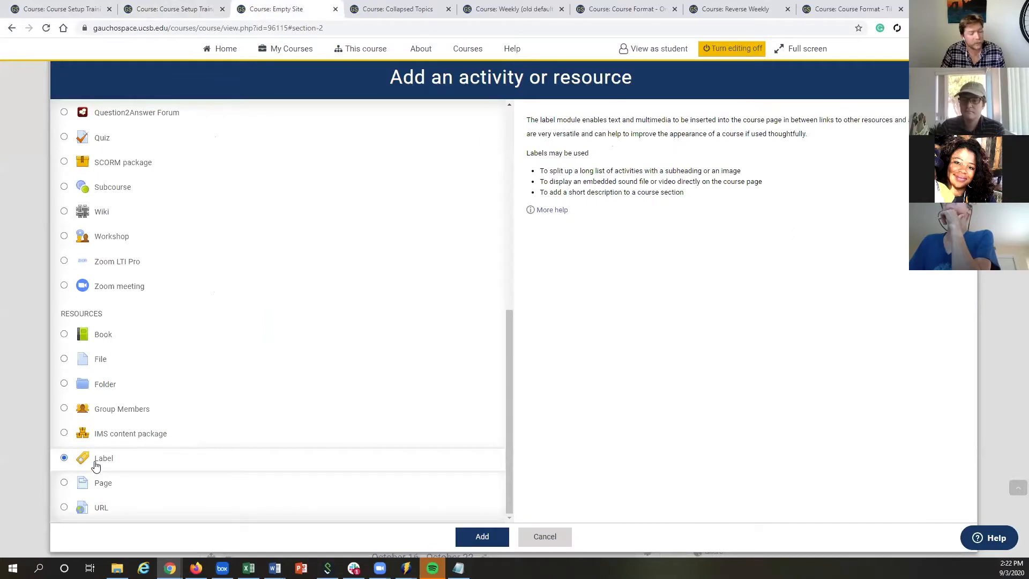
Step: Start a new label in the August 28 - September 3 section with the text "This is a label"
left_click(468, 535)
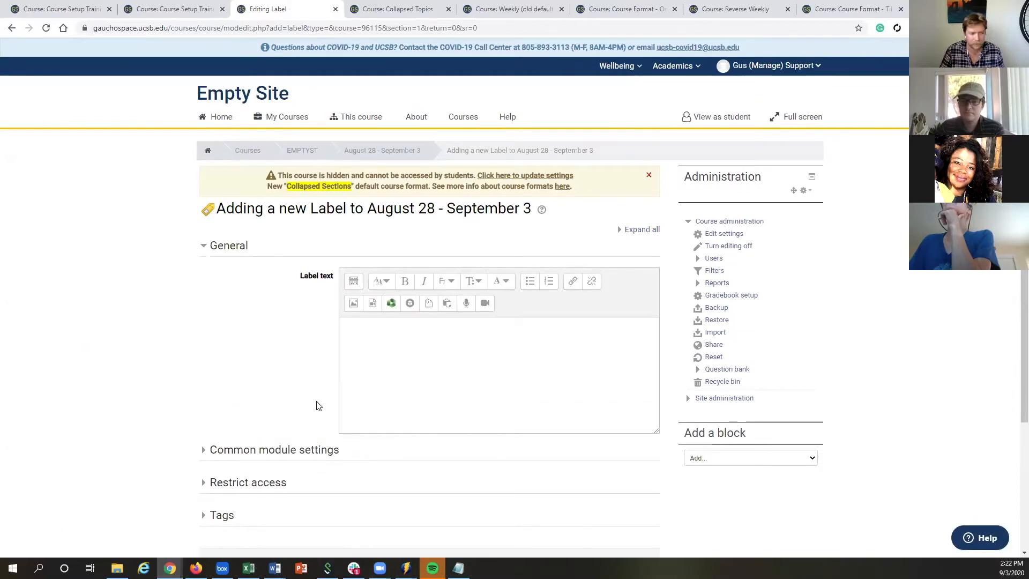
left_click(391, 340)
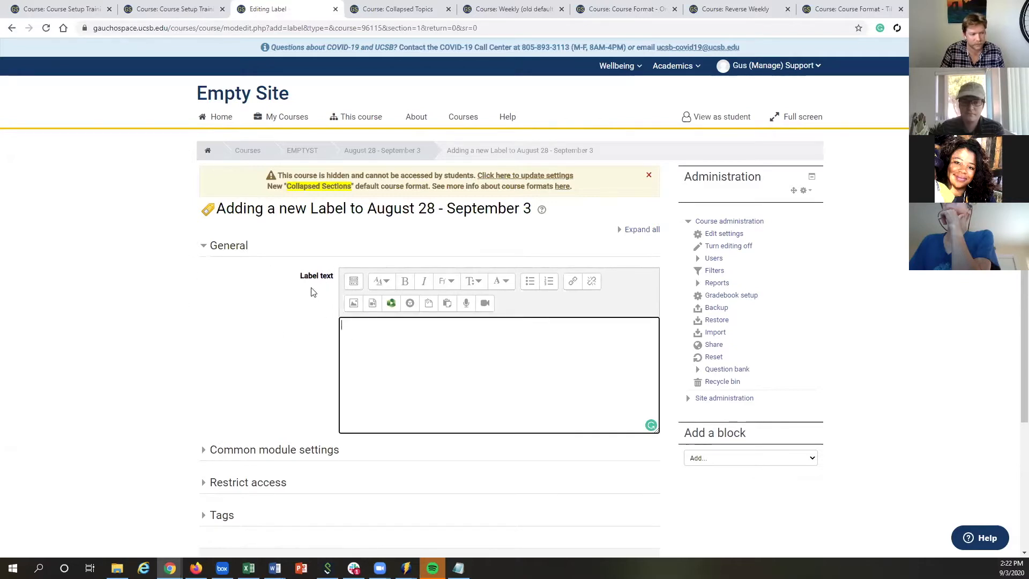
type("This ")
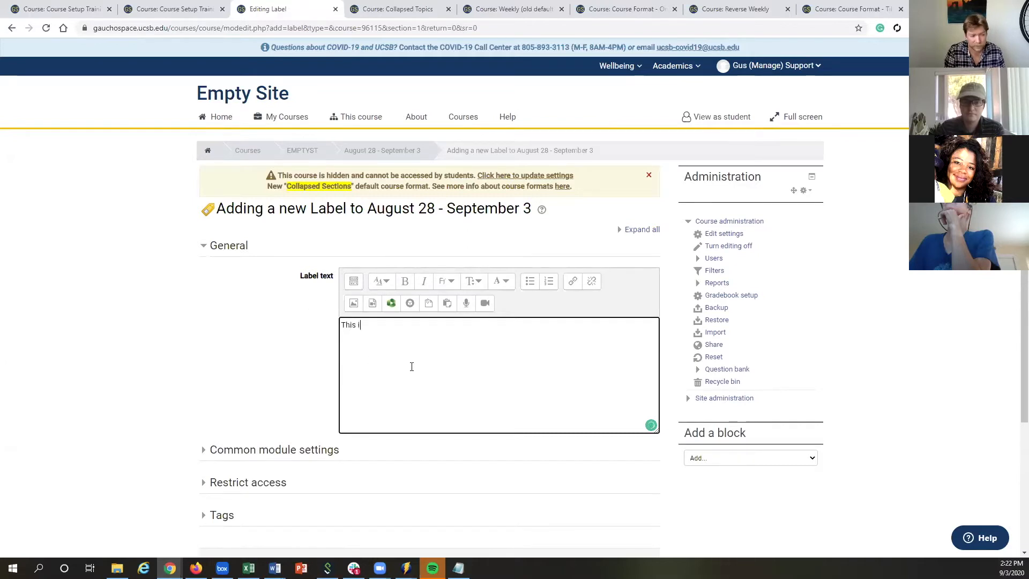
type("is a label")
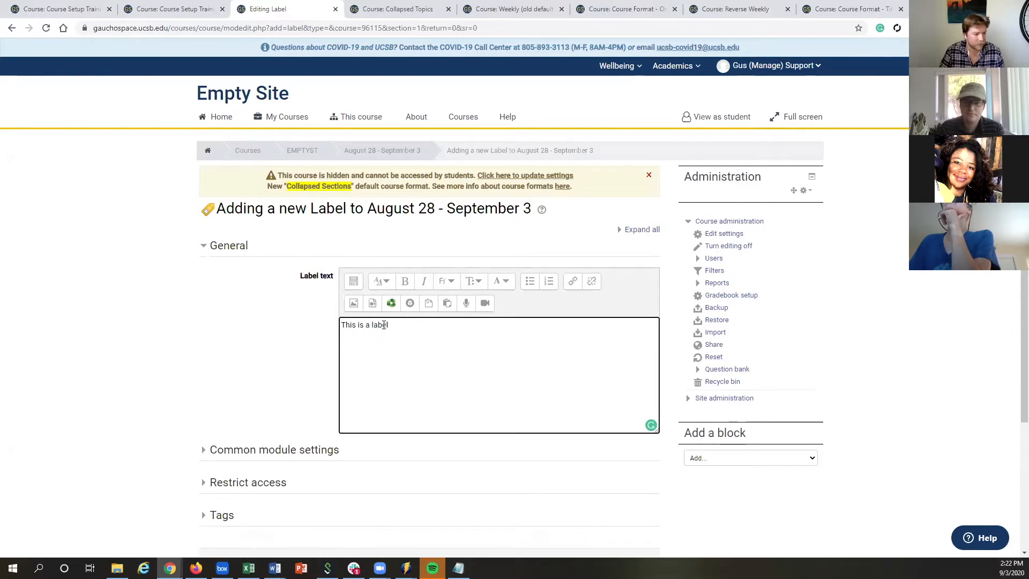
Step: Format the whole label text as a medium heading in bold, and look through the available fonts
left_click_drag(384, 325, 332, 327)
left_click(378, 285)
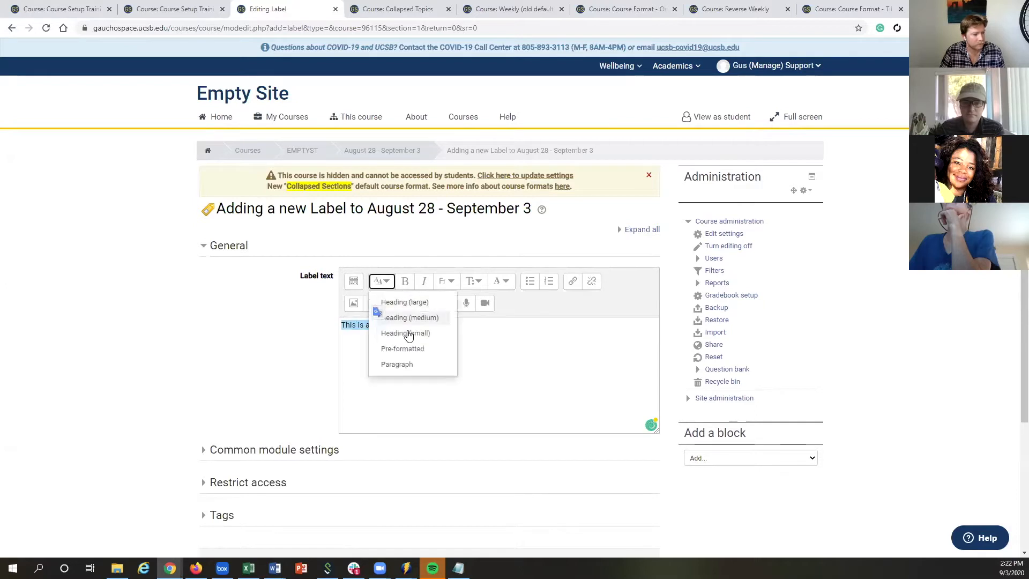
left_click(417, 320)
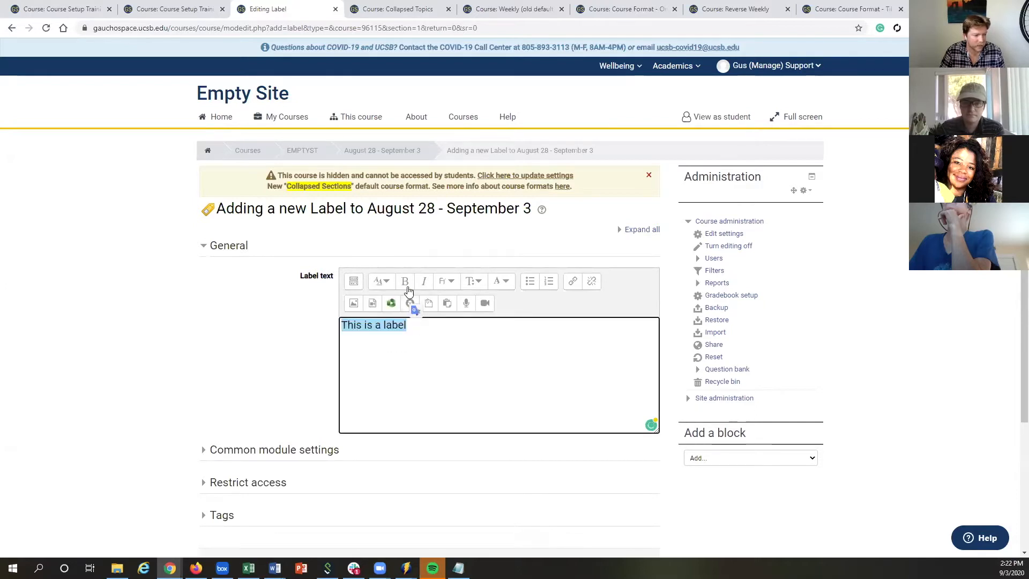
left_click(448, 282)
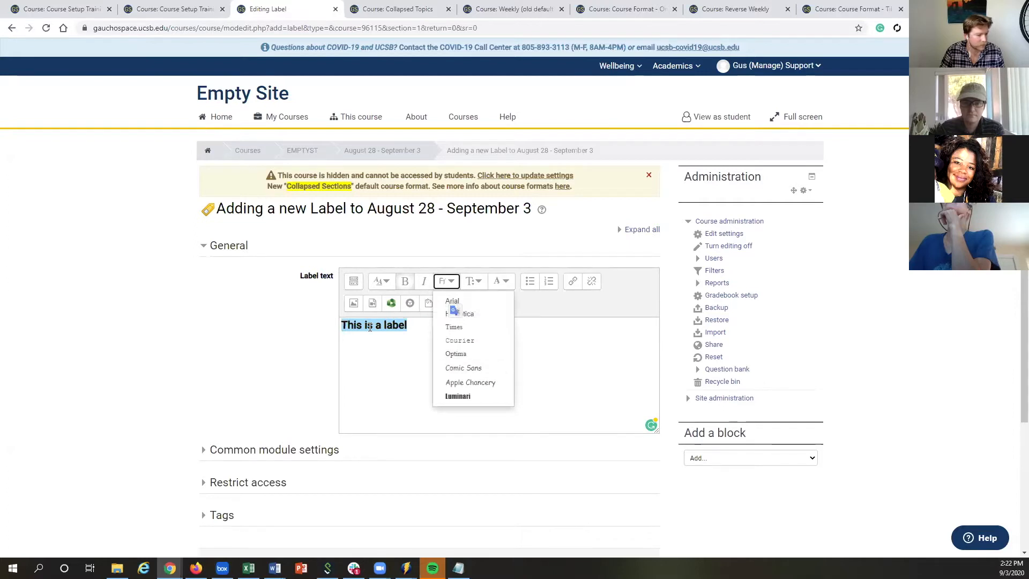
left_click(371, 346)
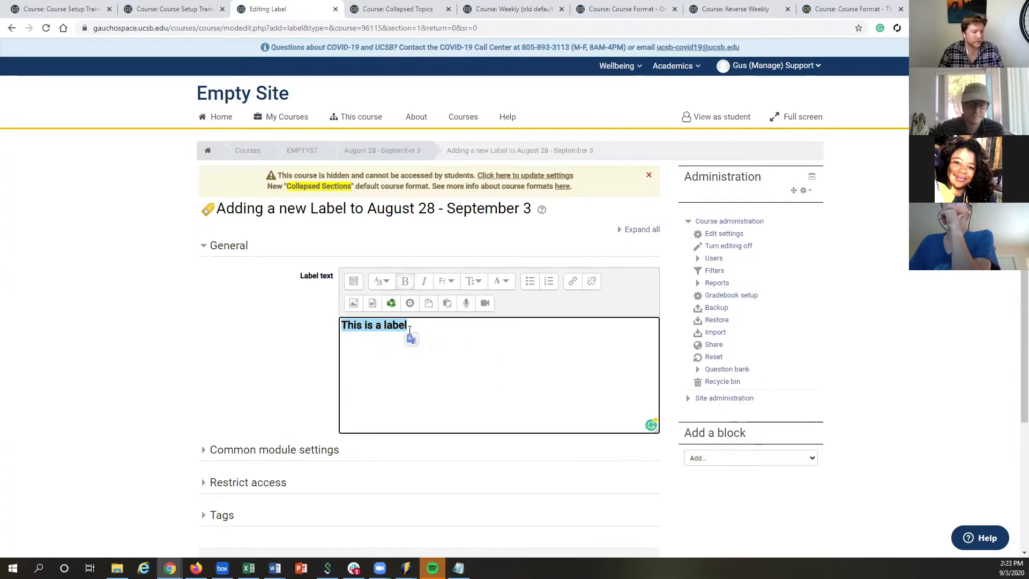
left_click(406, 343)
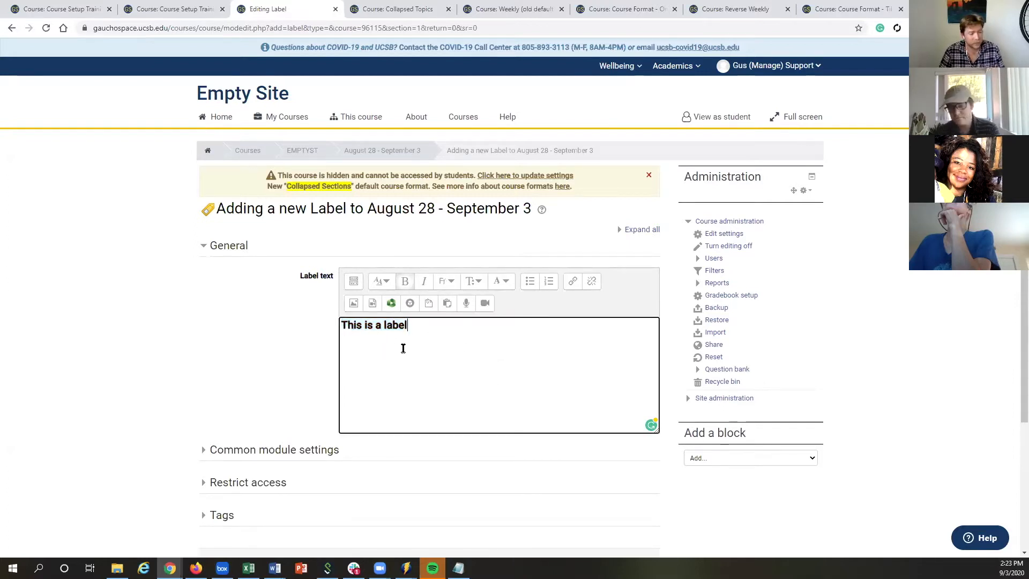
Step: Examine the label editor's image upload options and the image closing Week 1 of the "After" course, without inserting an image
left_click(353, 303)
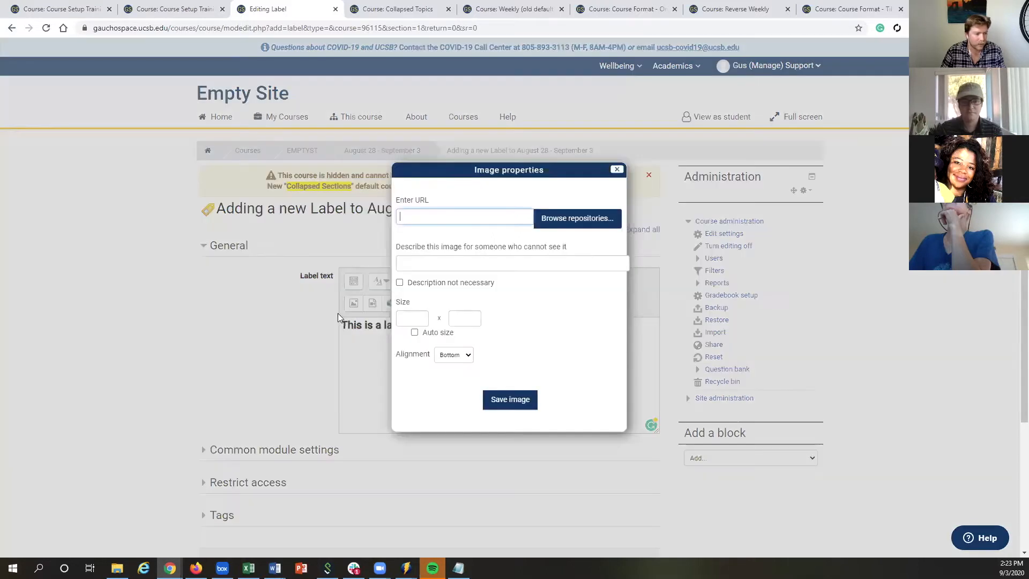
left_click(543, 230)
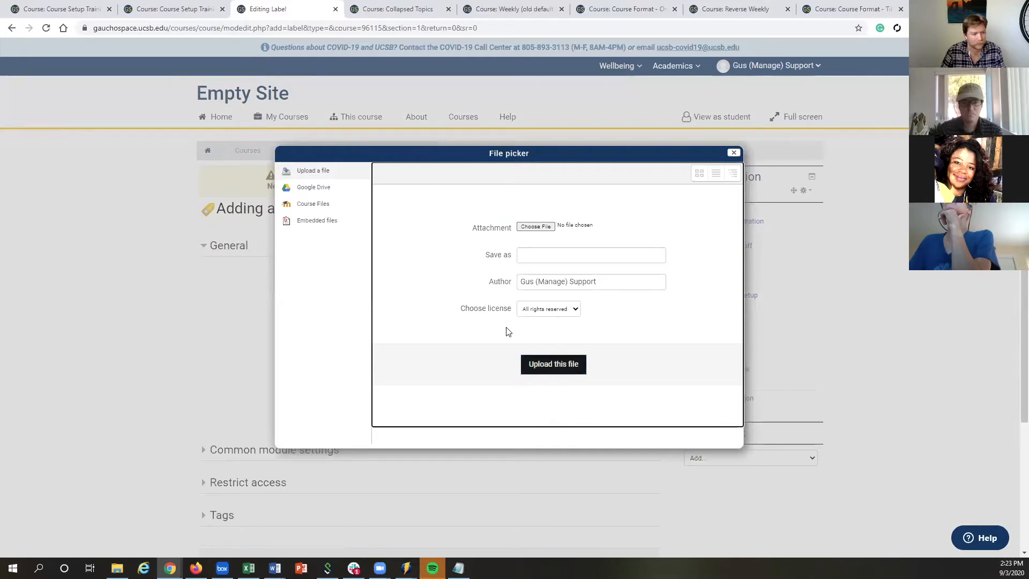
left_click(170, 9)
scroll(156, 303, "down", 12)
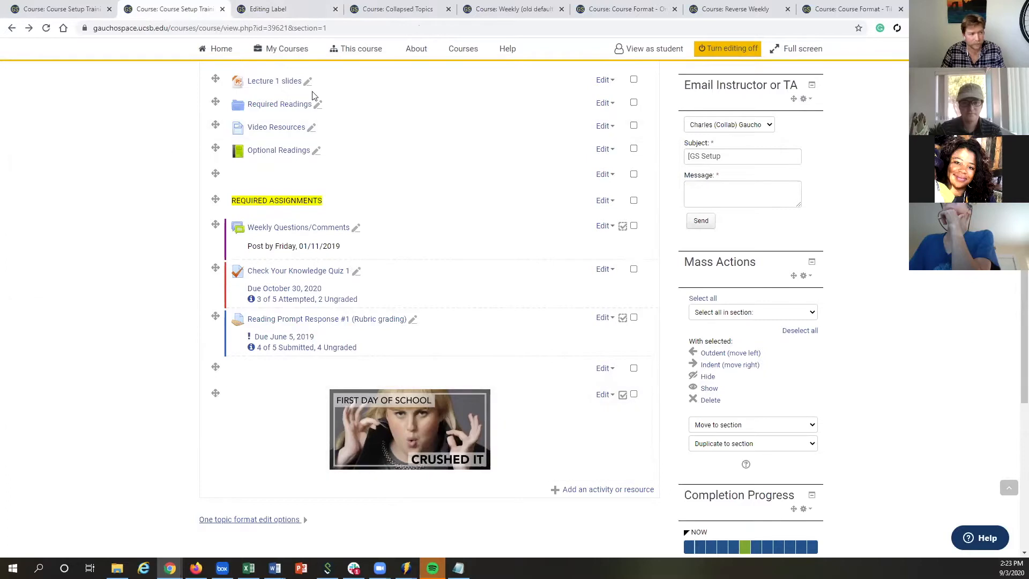
left_click(279, 9)
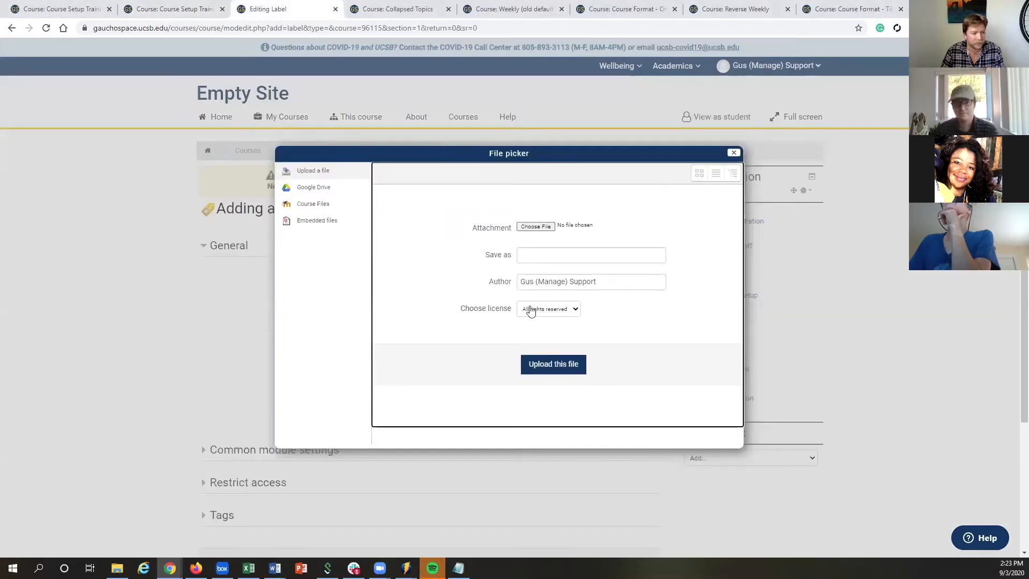
left_click(733, 153)
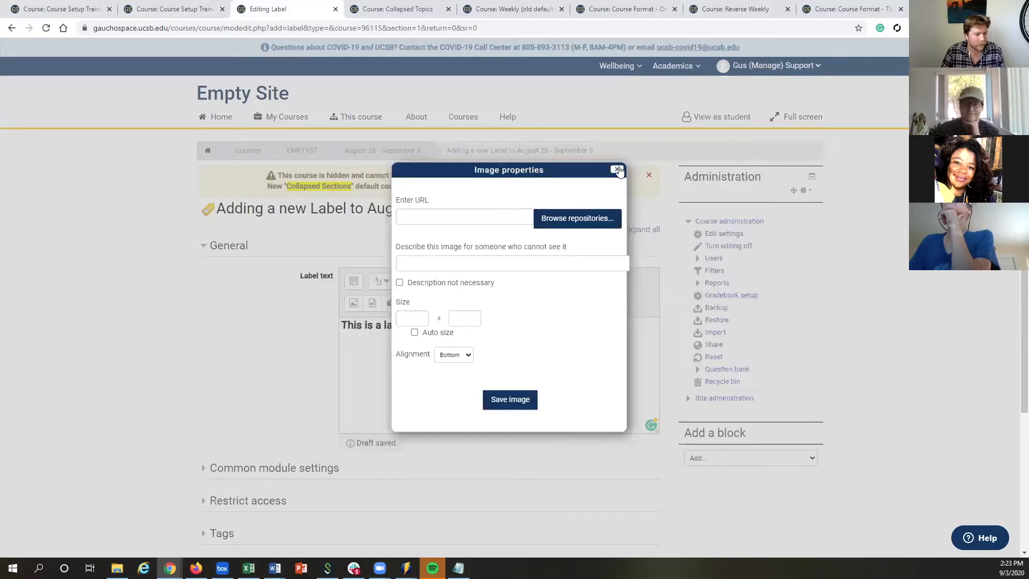
left_click(617, 169)
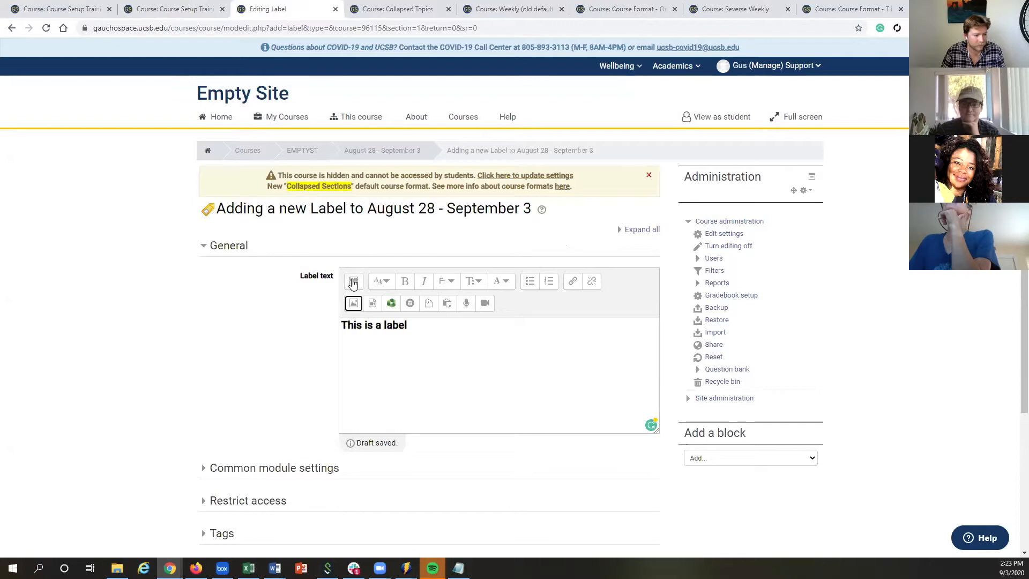
Step: Examine the label editor's Paste special and Insert from Panopto dialogs, closing each without adding content
left_click(448, 304)
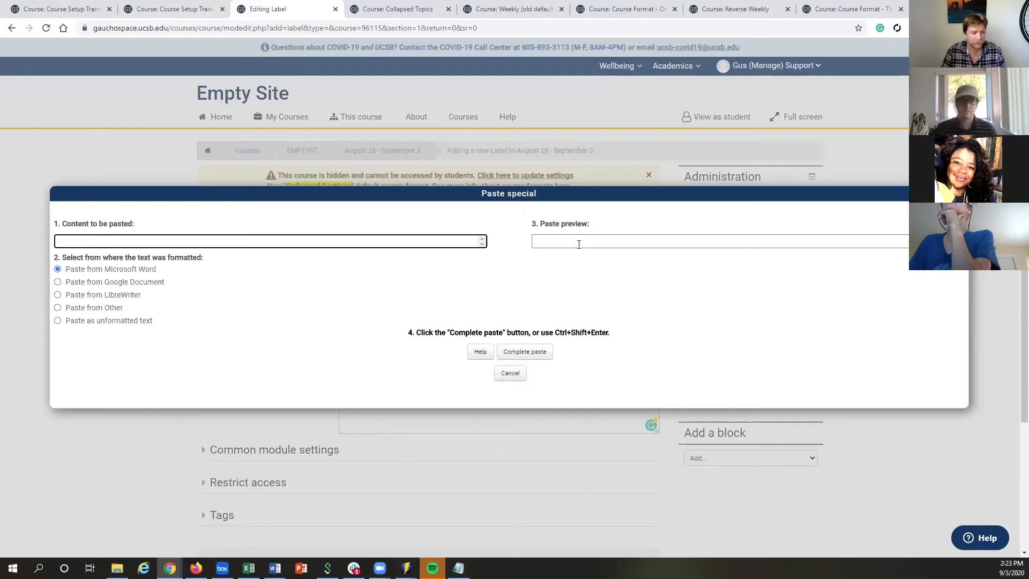
left_click(513, 375)
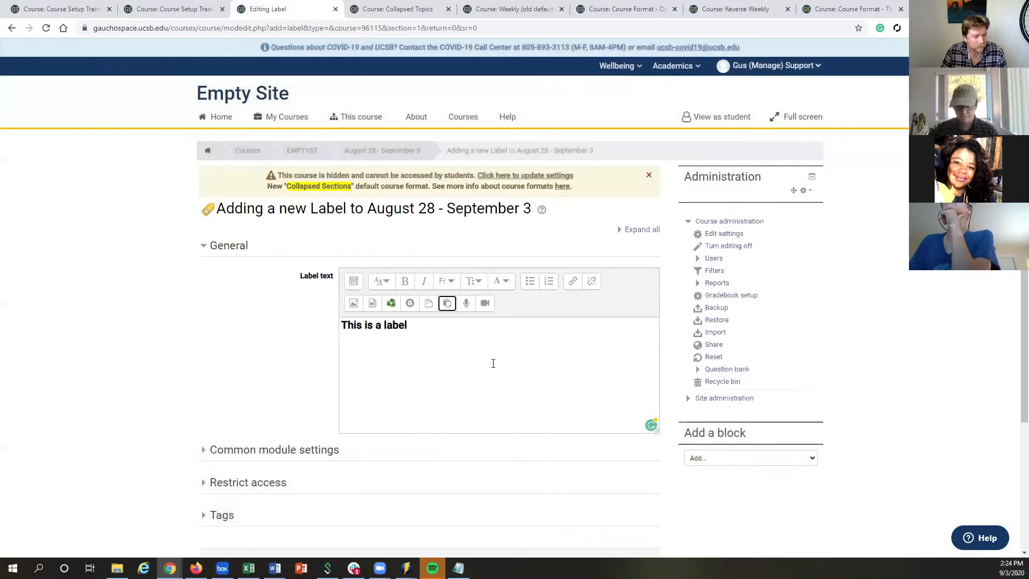
left_click(372, 379)
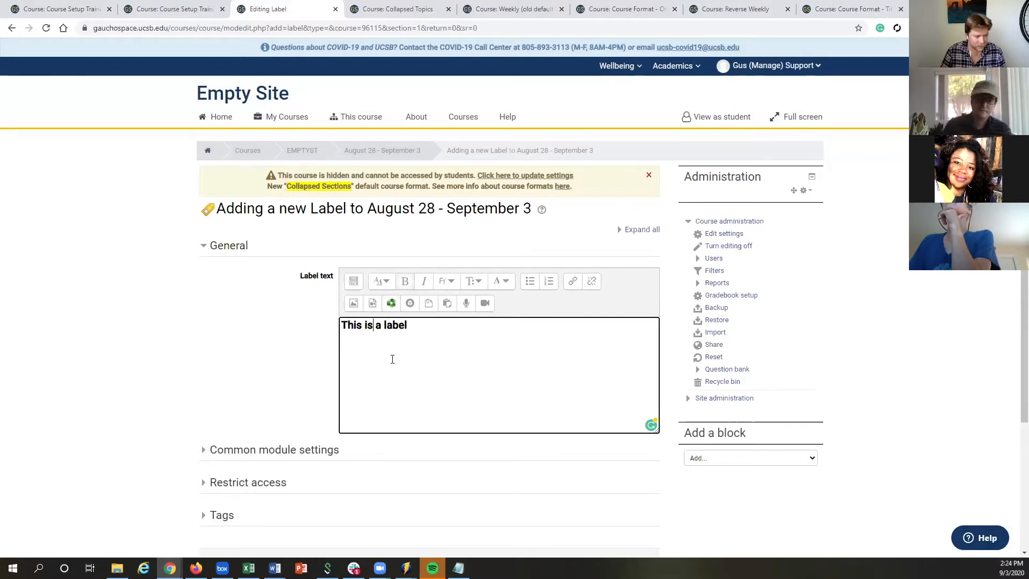
left_click(392, 303)
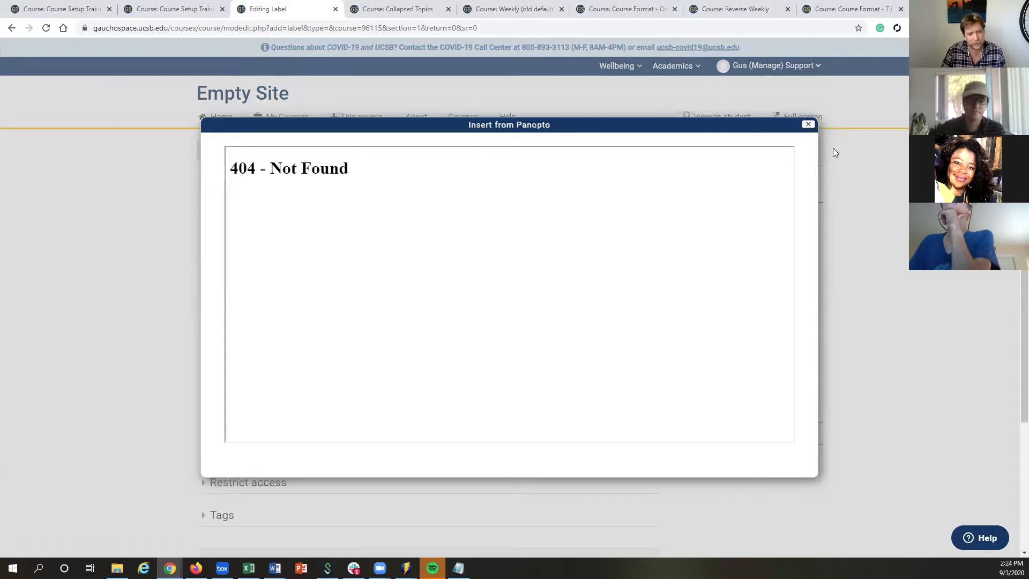
left_click(810, 125)
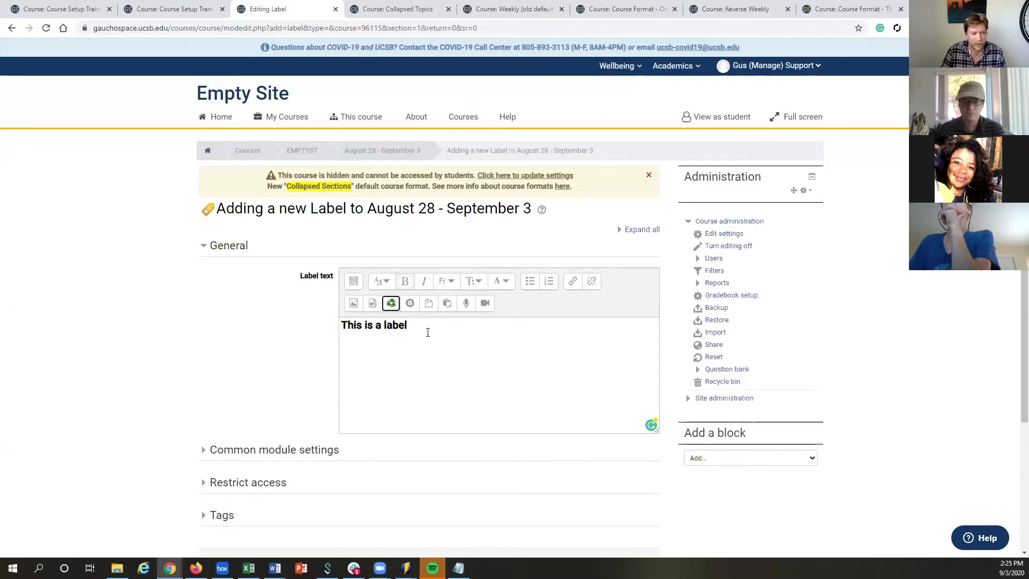
Step: Save the new label, return to the course, and view it in the August 28 - September 3 section
scroll(418, 331, "down", 2)
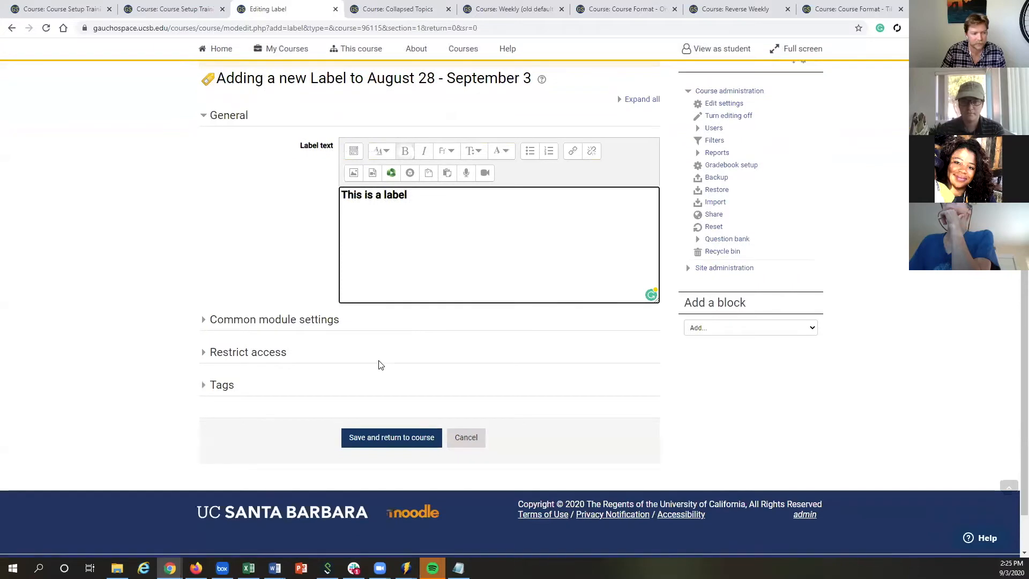
left_click(390, 437)
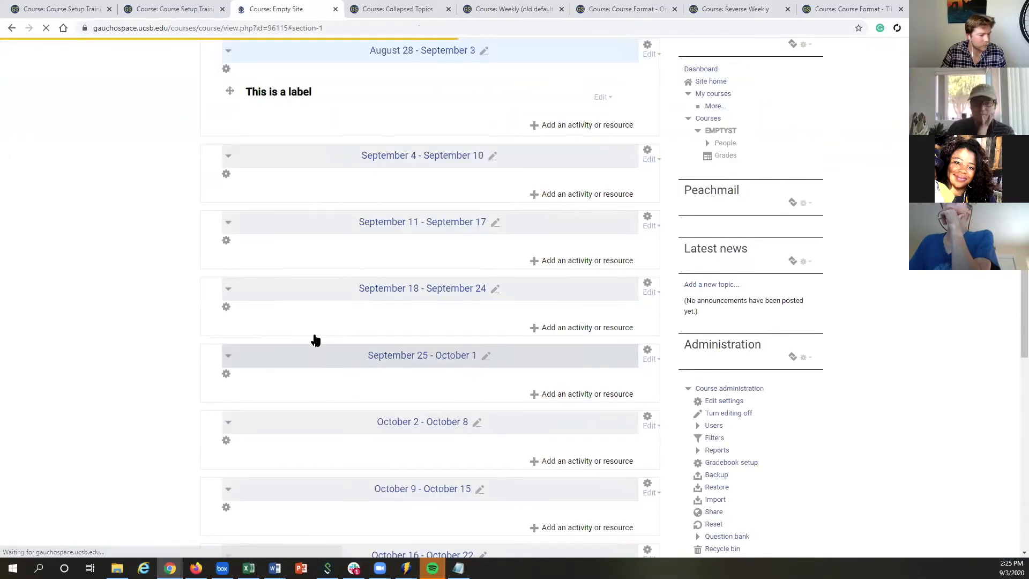
scroll(626, 297, "up", 2)
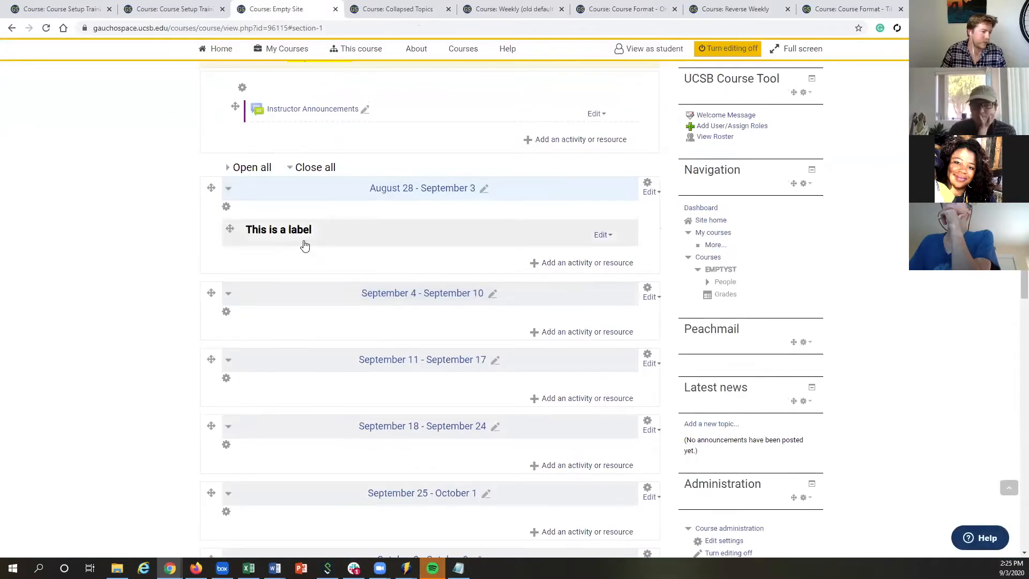
scroll(453, 280, "up", 3)
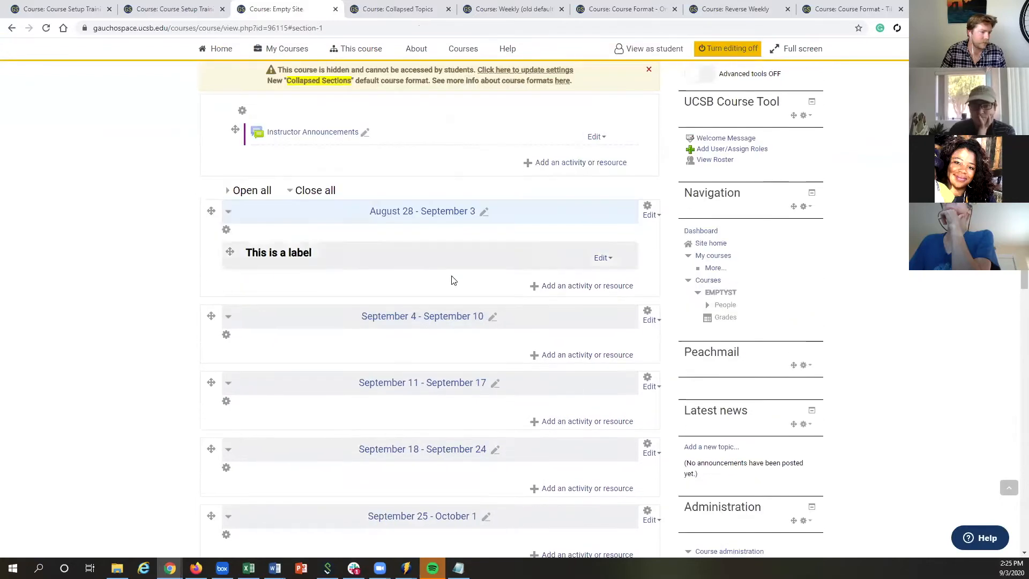
Step: Delete the "This is a label" label from the August 28 - September 3 section
left_click(601, 259)
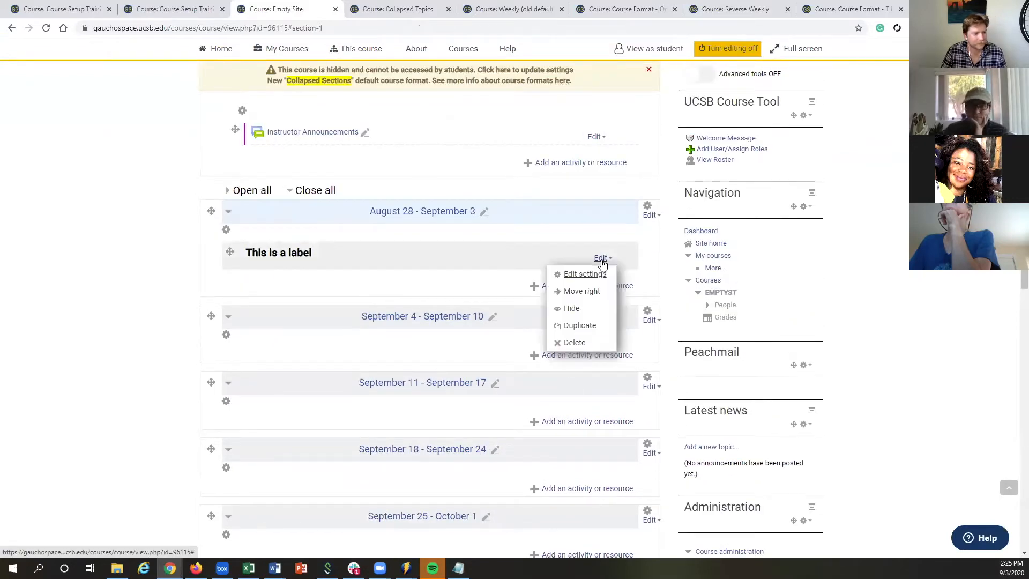
left_click(572, 342)
left_click(508, 344)
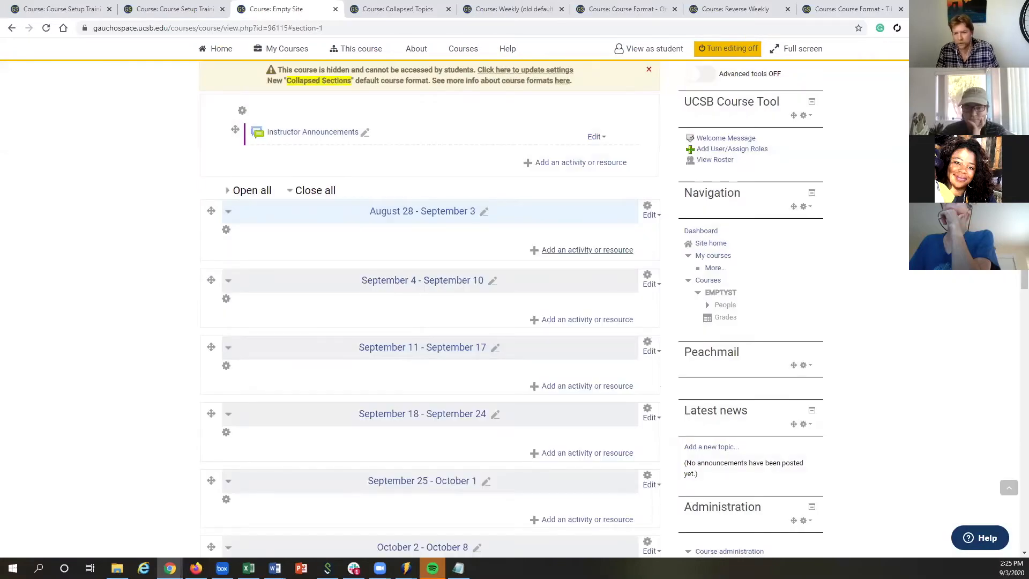
Step: Review the Week 1 Materials in the "After" course, down to the Optional Readings book
left_click(187, 10)
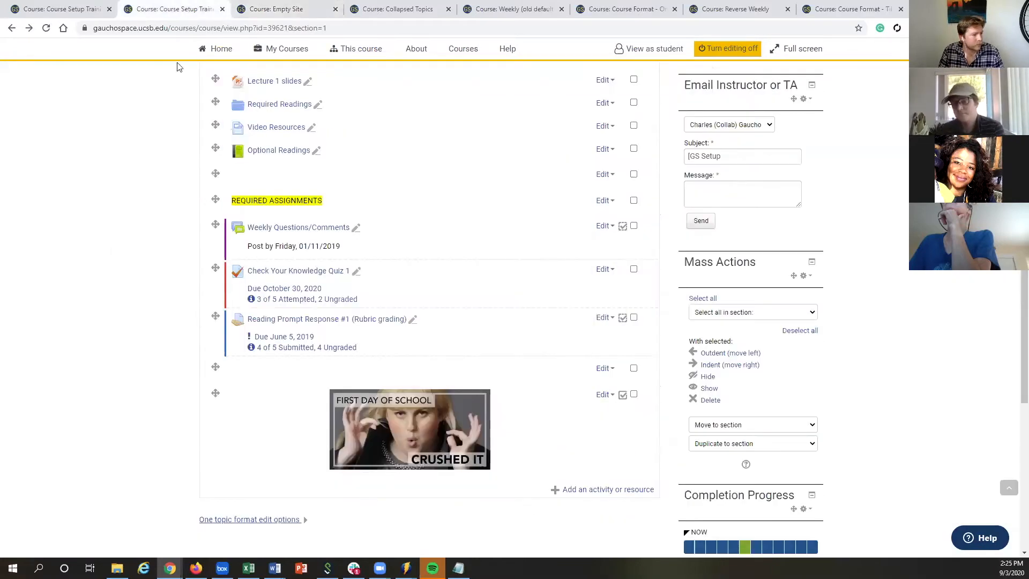
scroll(107, 266, "up", 4)
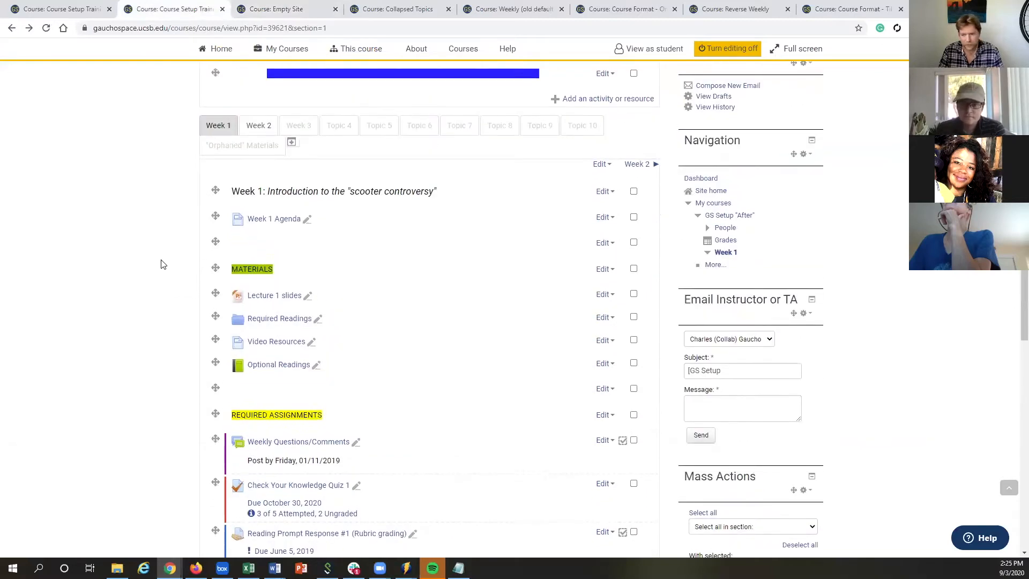
scroll(209, 235, "down", 1)
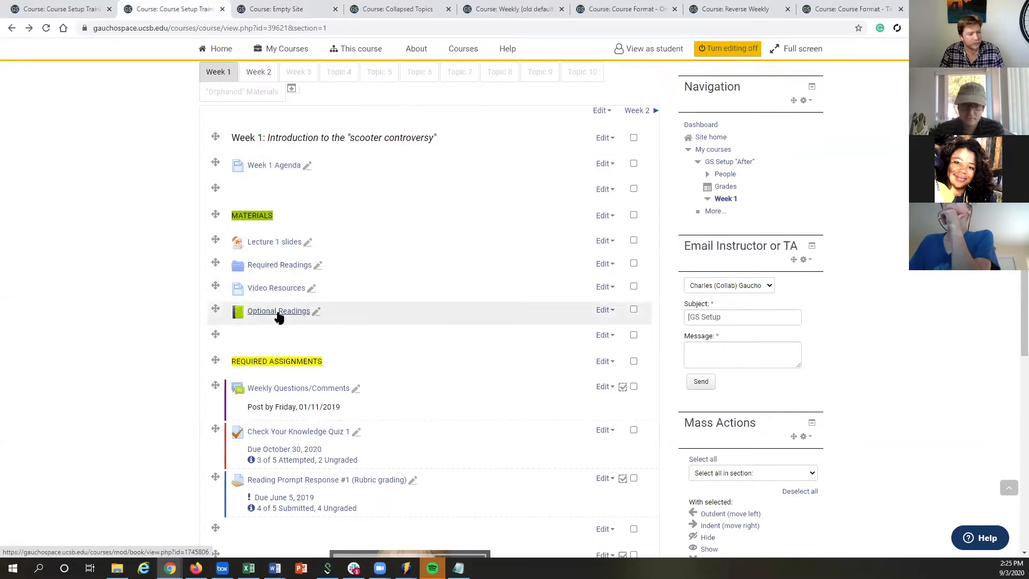
Step: In the Empty Site course, view the Book resource description for the August 28 - September 3 section, then cancel without adding it
key("ctrl+Tab")
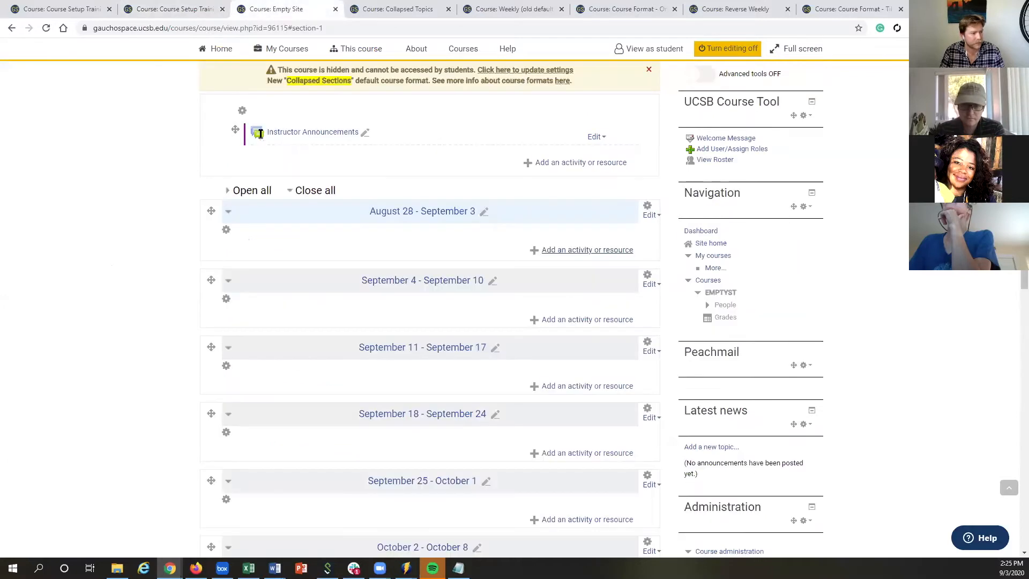
left_click(568, 250)
scroll(200, 386, "down", 8)
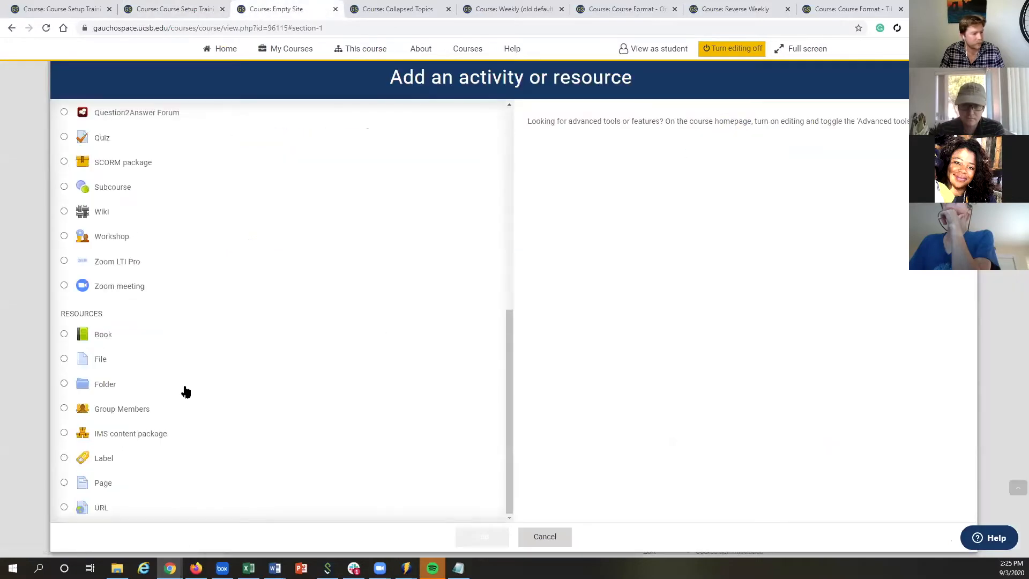
left_click(64, 335)
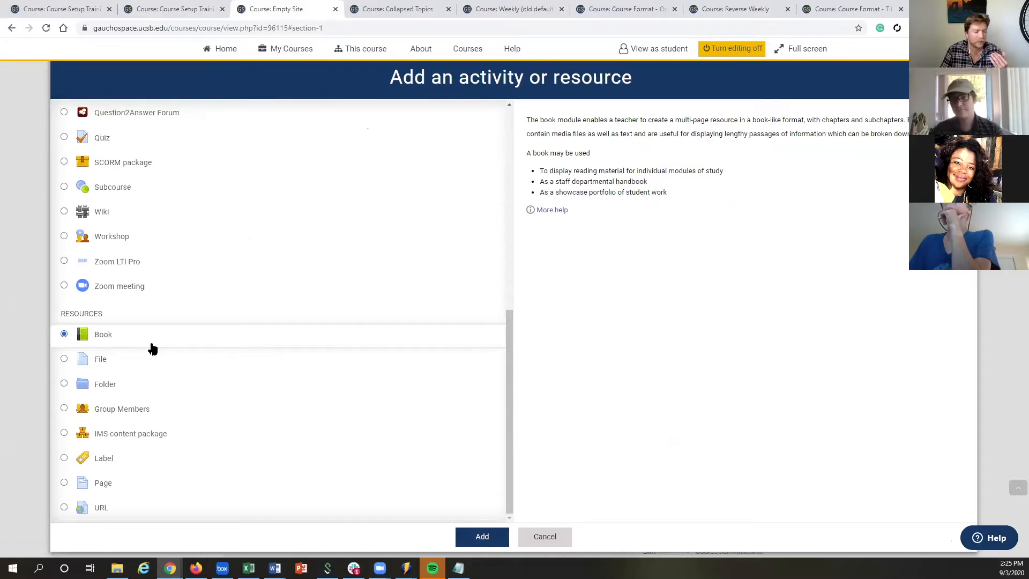
left_click(542, 534)
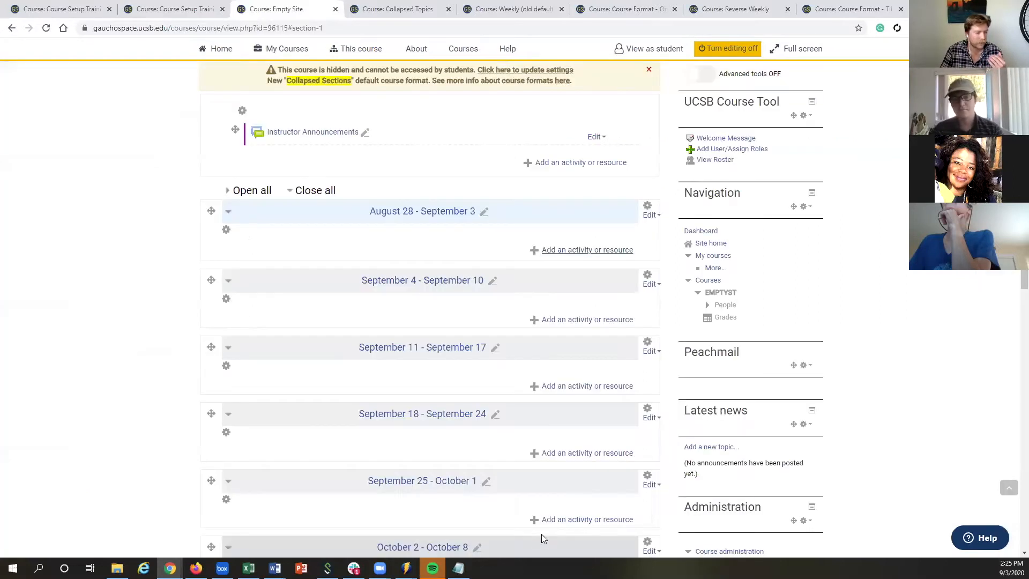
Step: Open the Week 1 Optional Readings book in the "After" course and examine the first chapter's embedded PDF and the table of contents
left_click(197, 8)
left_click(273, 315)
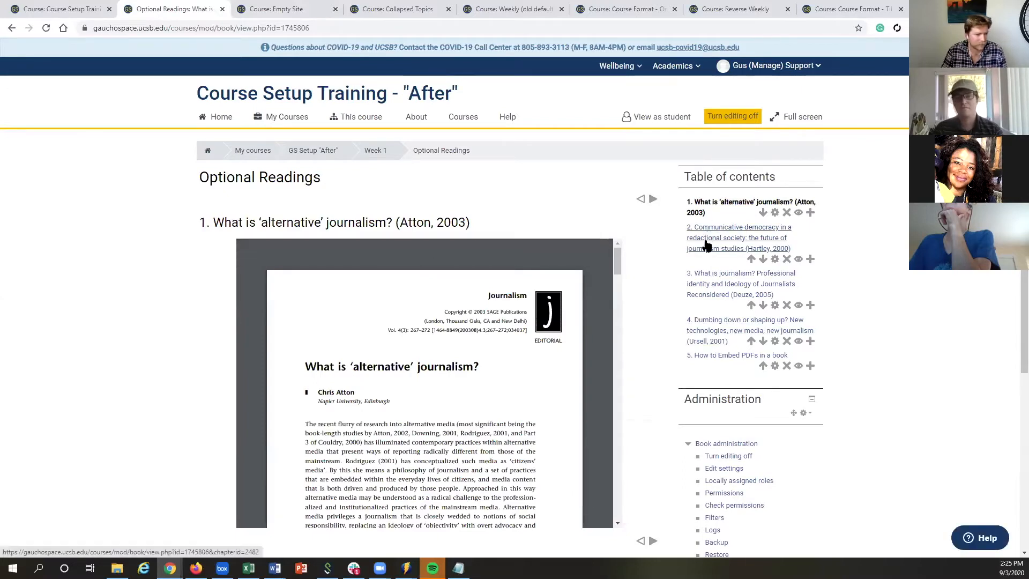
scroll(540, 305, "down", 2)
scroll(667, 310, "down", 1)
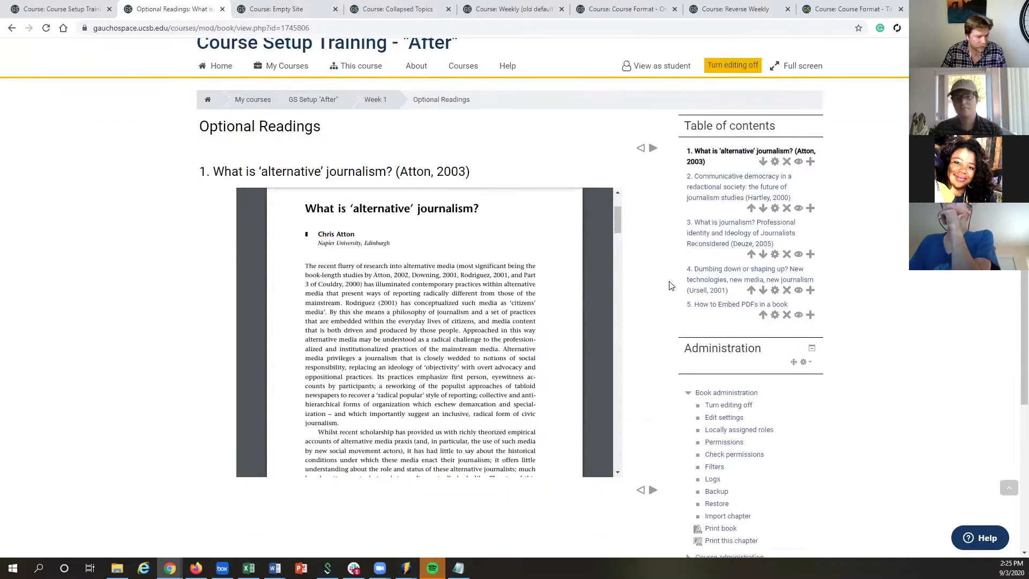
scroll(337, 303, "up", 2)
scroll(428, 343, "down", 1)
scroll(491, 304, "up", 1)
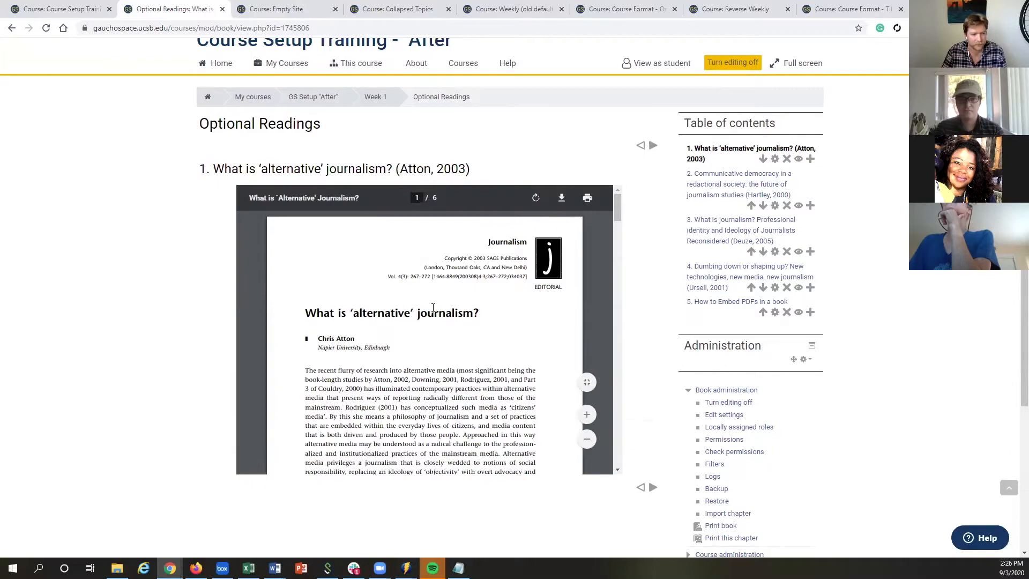
scroll(395, 383, "down", 15)
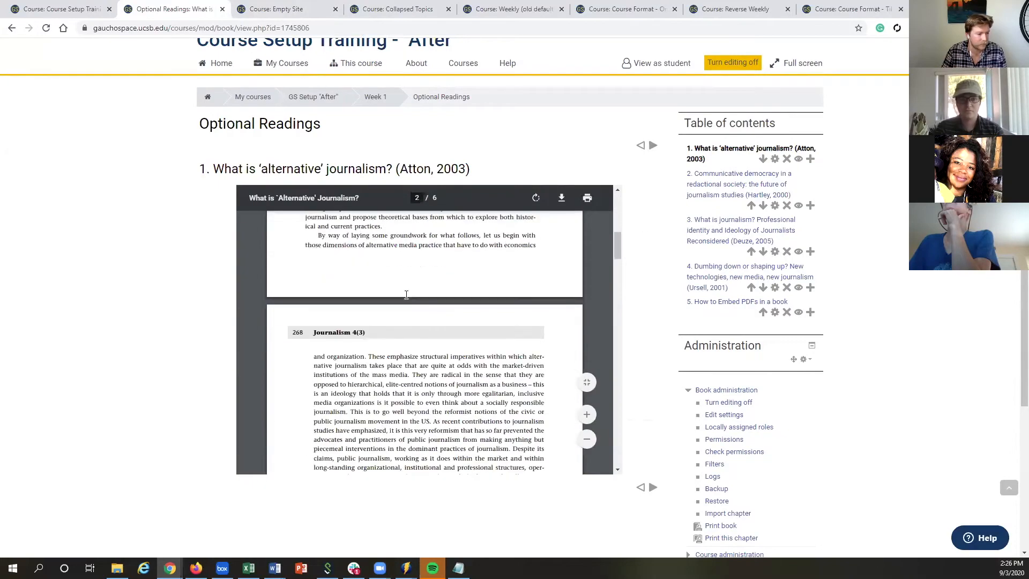
Step: Open chapter 2 of the Optional Readings book, "Communicative democracy in a redactional society", and look through its embedded PDF
scroll(408, 321, "down", 15)
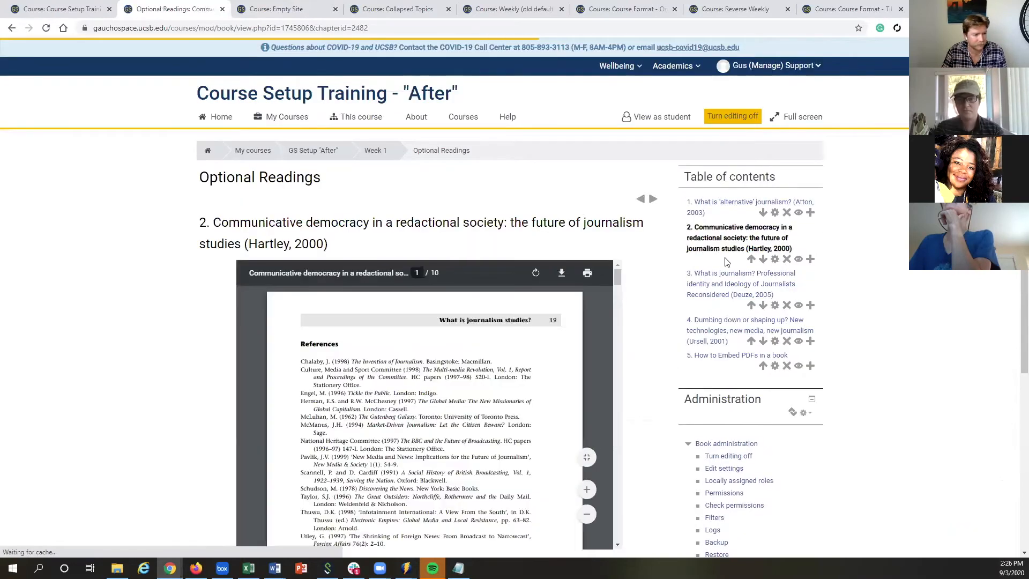
scroll(582, 334, "up", 20)
scroll(510, 346, "down", 5)
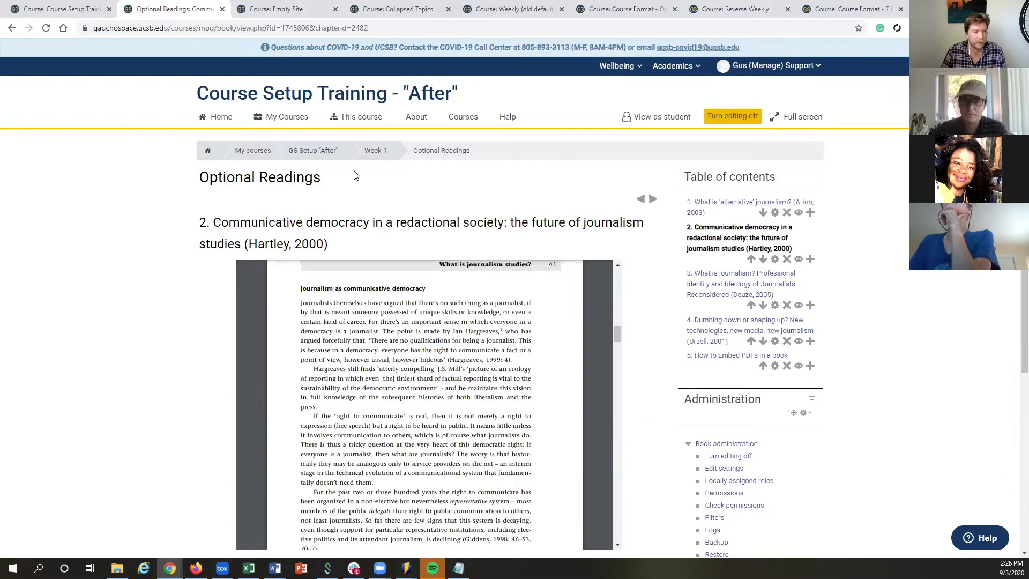
scroll(640, 305, "down", 2)
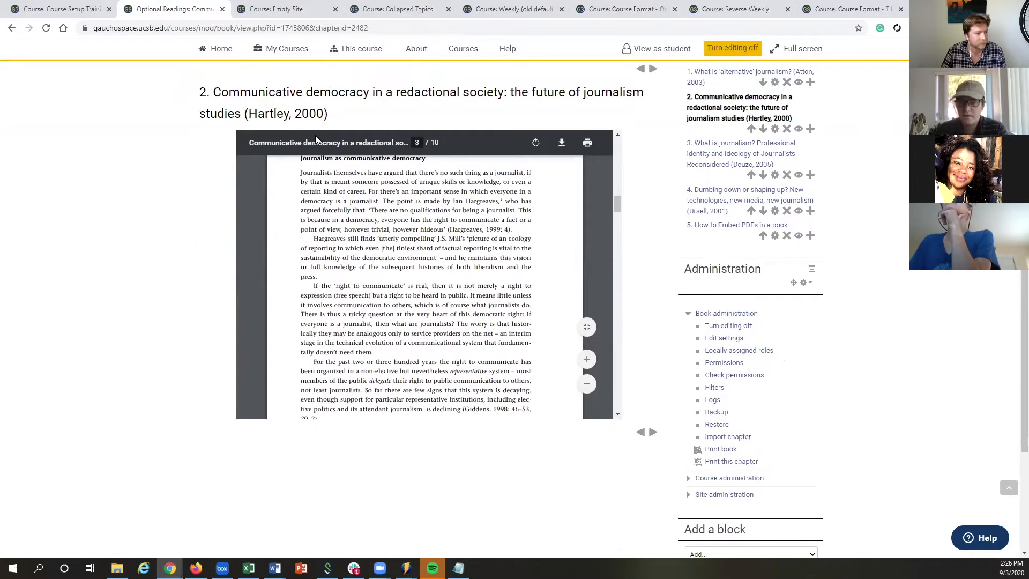
scroll(287, 96, "up", 2)
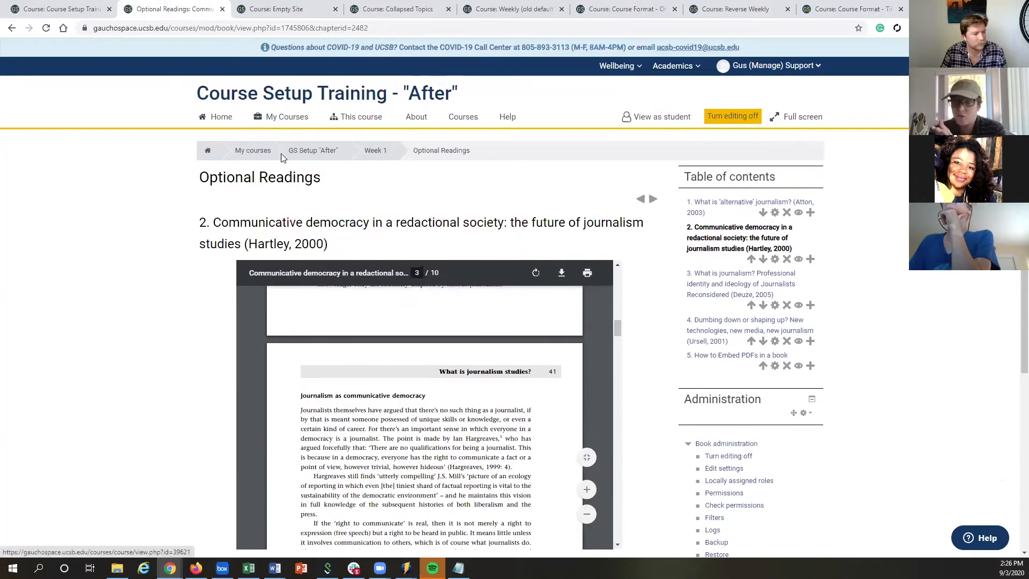
scroll(359, 208, "down", 1)
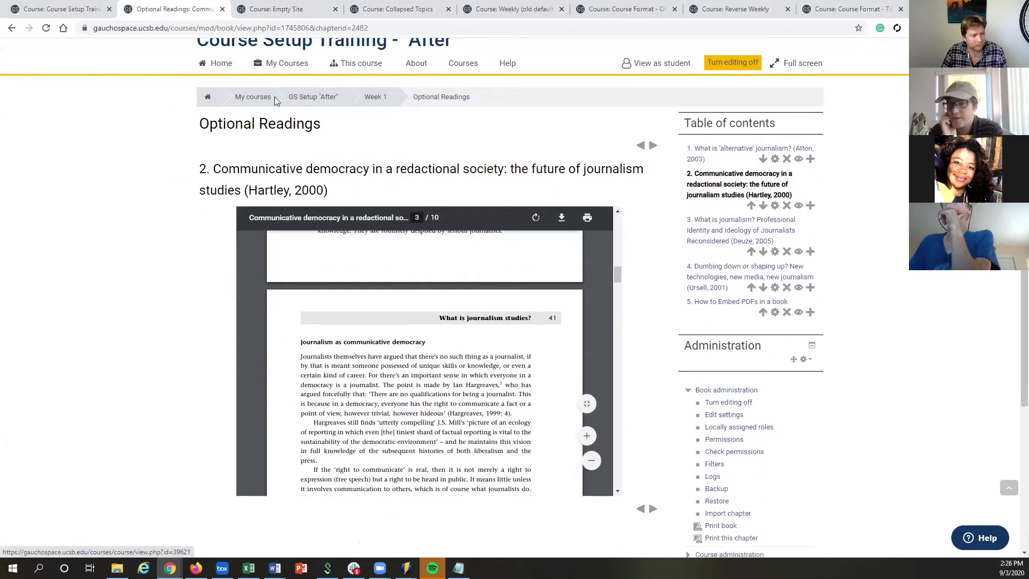
Step: Return to the "After" course, switch to Week 2, and open the "Optional Readings - News Articles about Scooters" book
left_click(306, 103)
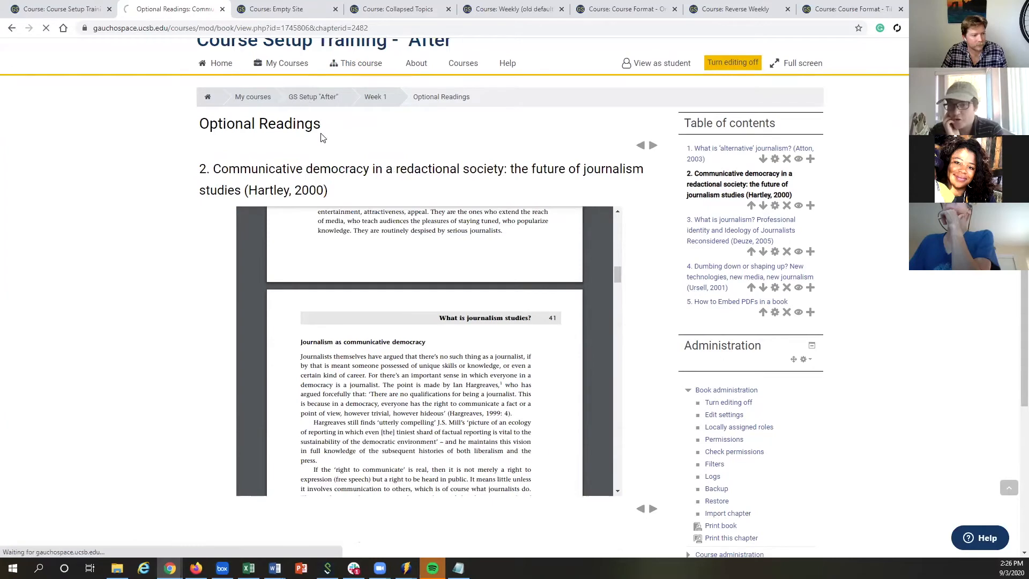
scroll(309, 288, "down", 5)
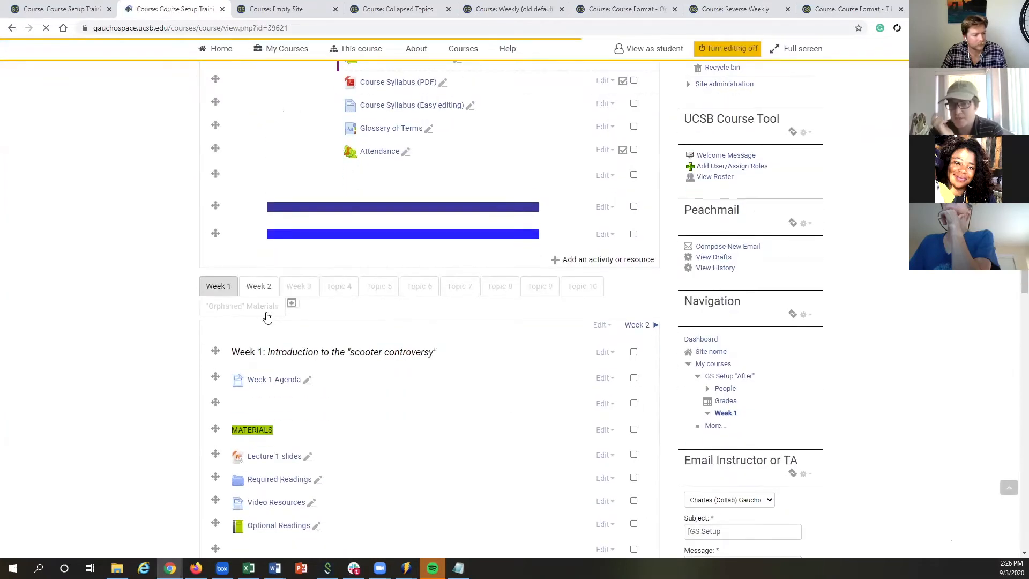
left_click(258, 288)
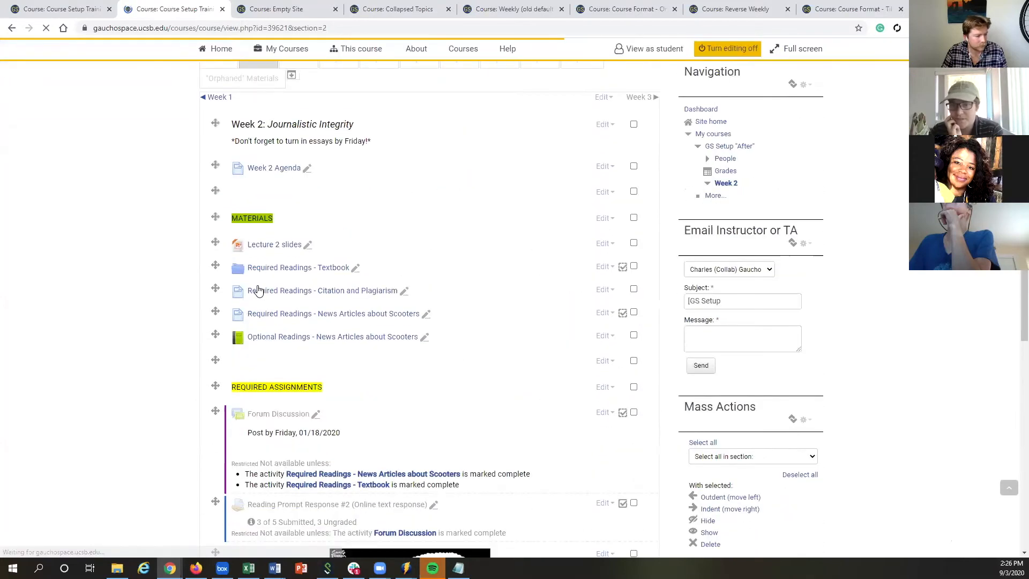
left_click(283, 296)
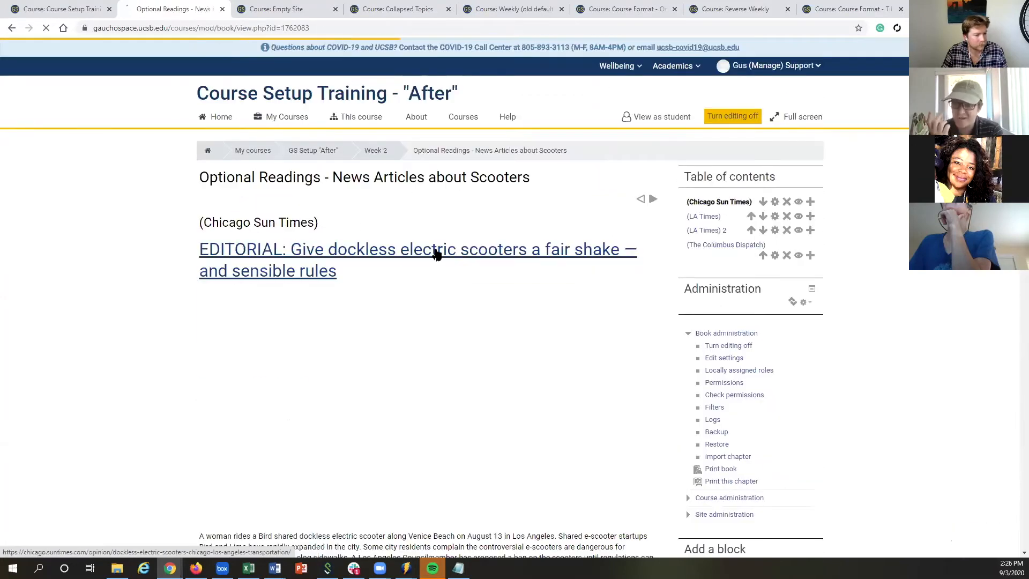
Step: Examine the Chicago Sun Times chapter, including its linked headline, image and article text, along with the book's table of contents
scroll(451, 244, "down", 3)
scroll(456, 241, "down", 4)
scroll(449, 242, "down", 5)
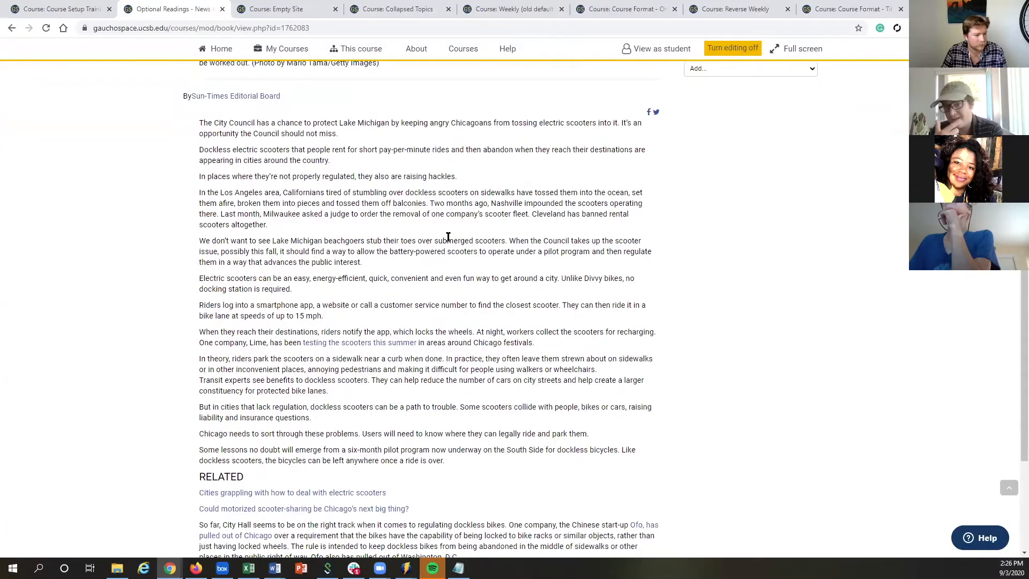
scroll(448, 236, "up", 6)
scroll(448, 236, "up", 6)
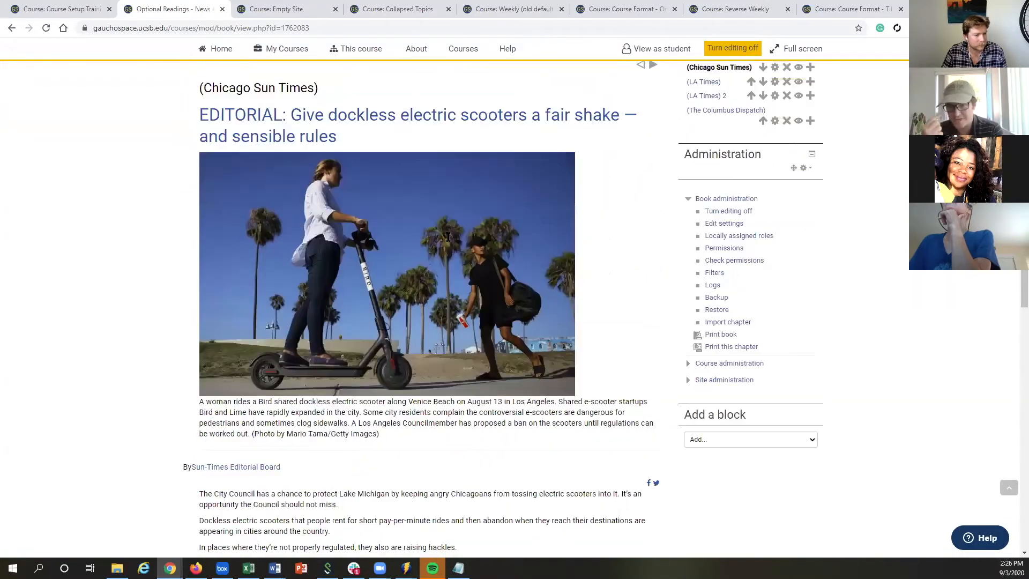
scroll(446, 235, "down", 4)
scroll(446, 235, "up", 2)
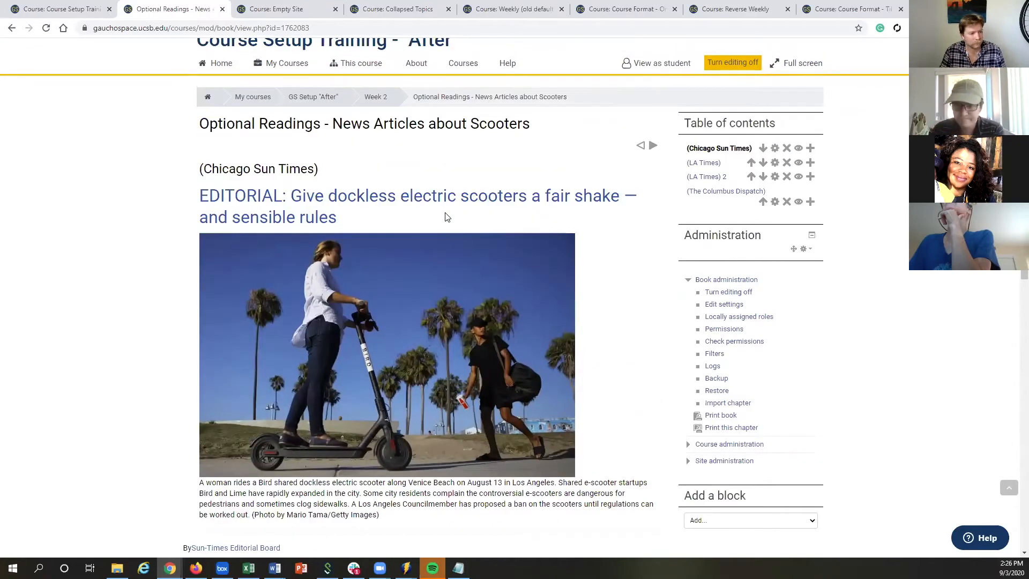
scroll(378, 214, "down", 2)
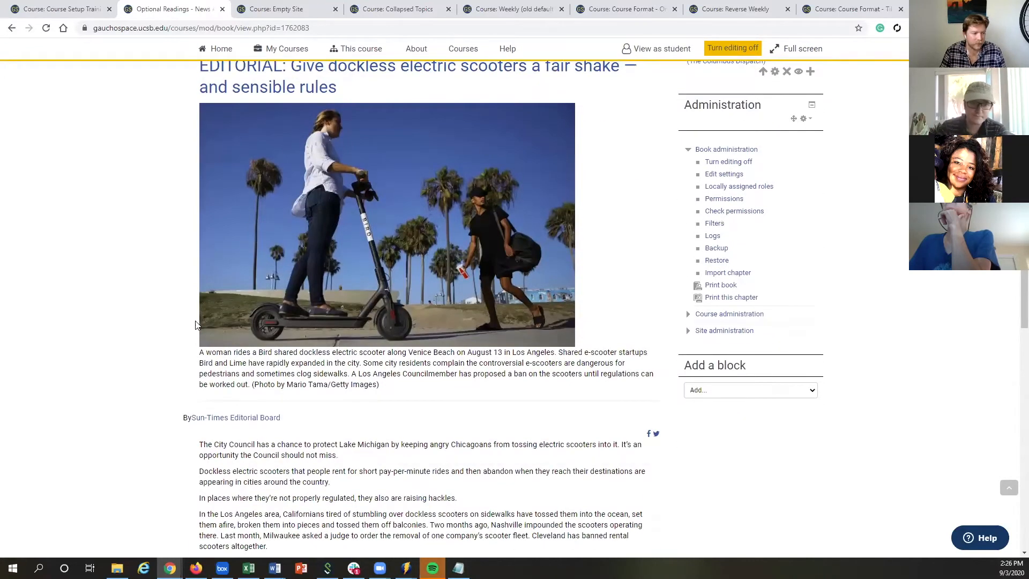
scroll(193, 328, "down", 2)
scroll(346, 411, "down", 2)
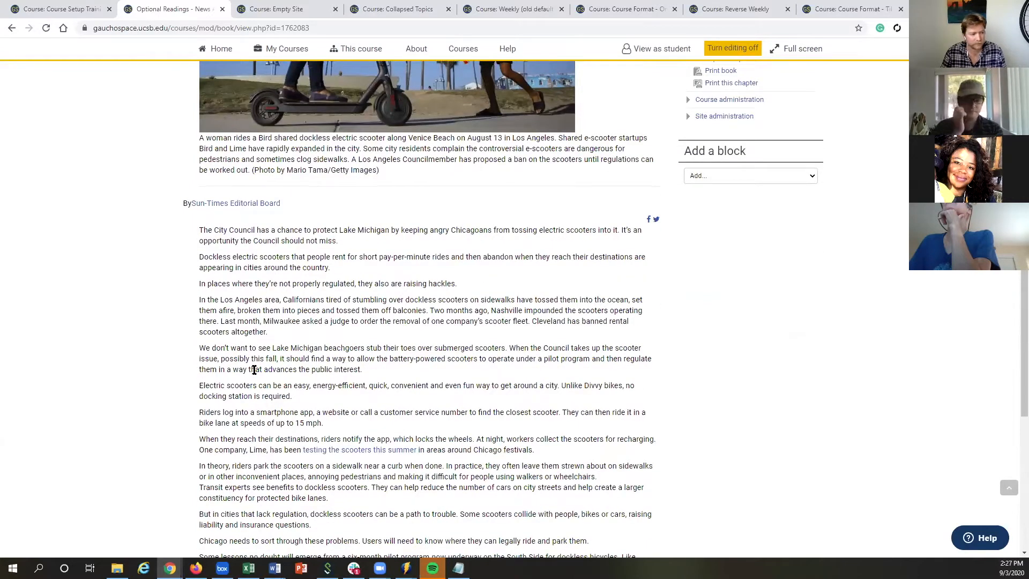
scroll(366, 345, "up", 2)
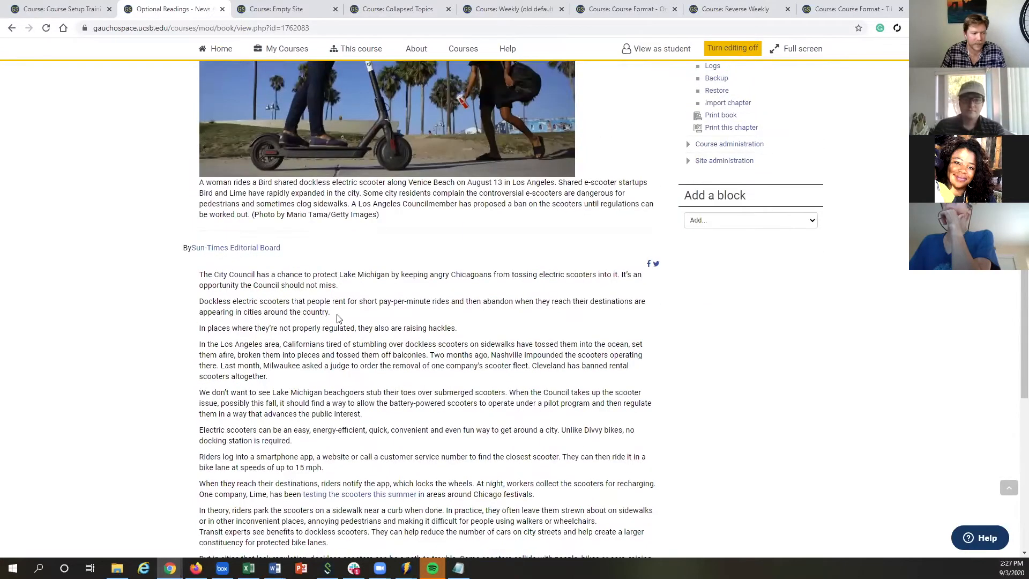
scroll(535, 406, "up", 4)
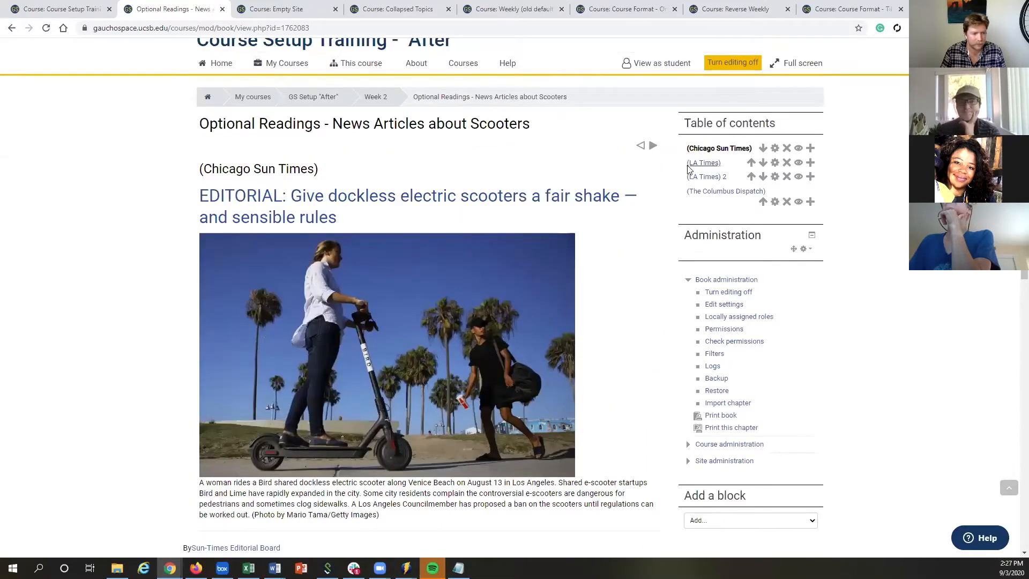
scroll(615, 229, "down", 2)
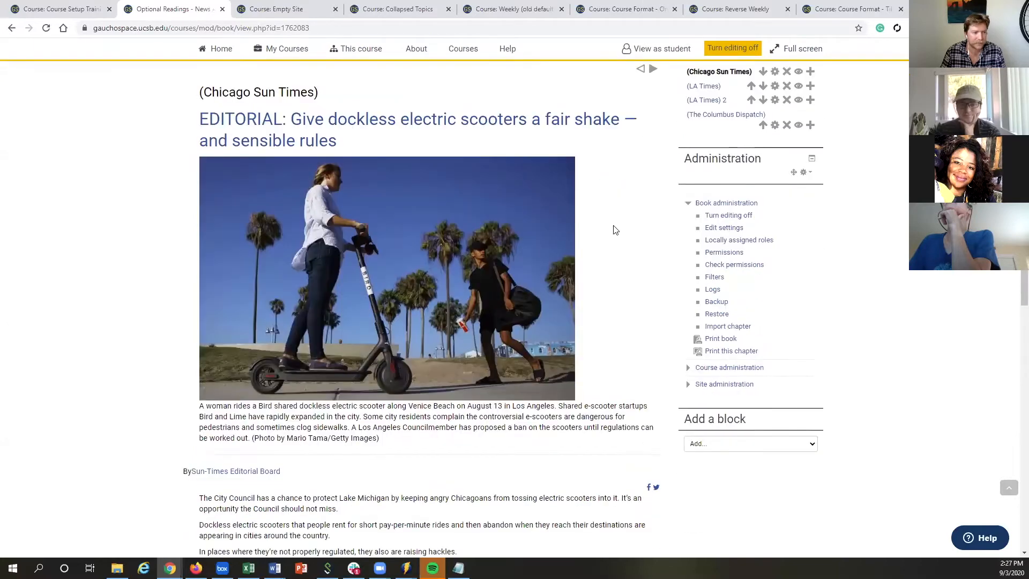
scroll(343, 280, "up", 3)
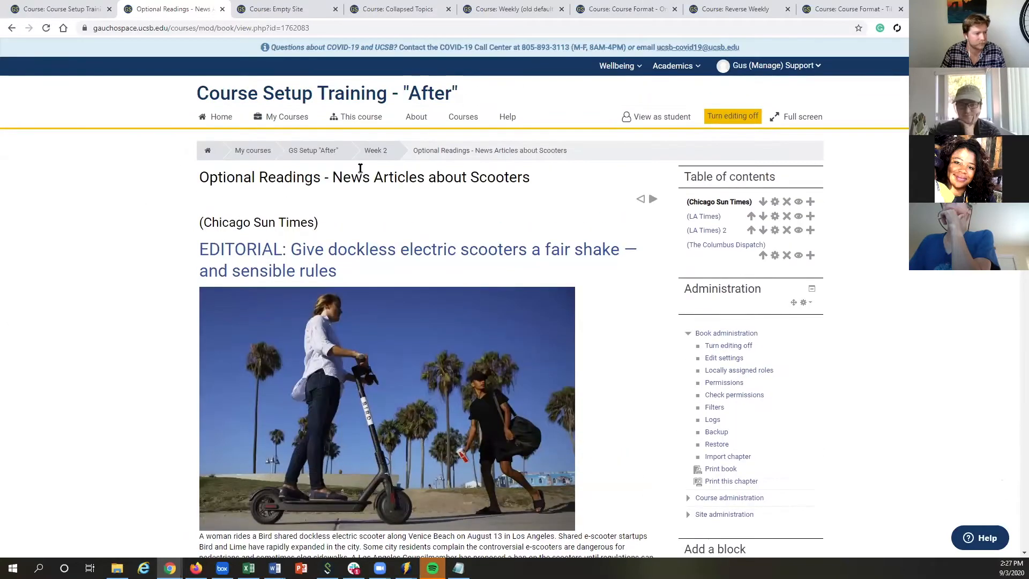
Step: Return to the "After" course page and review Week 2's materials and required assignments alongside the Mass Actions block
left_click(324, 156)
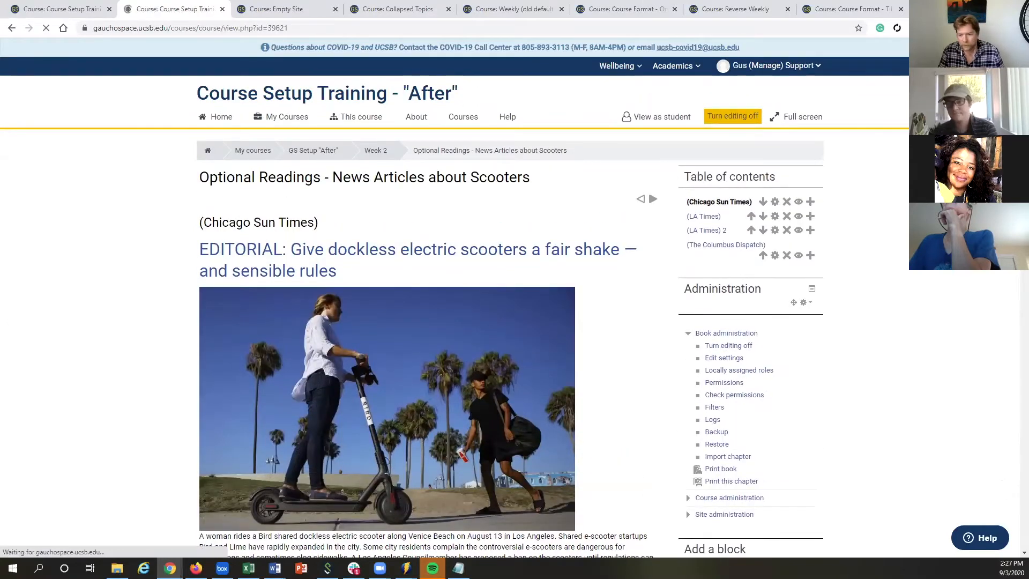
scroll(583, 375, "down", 8)
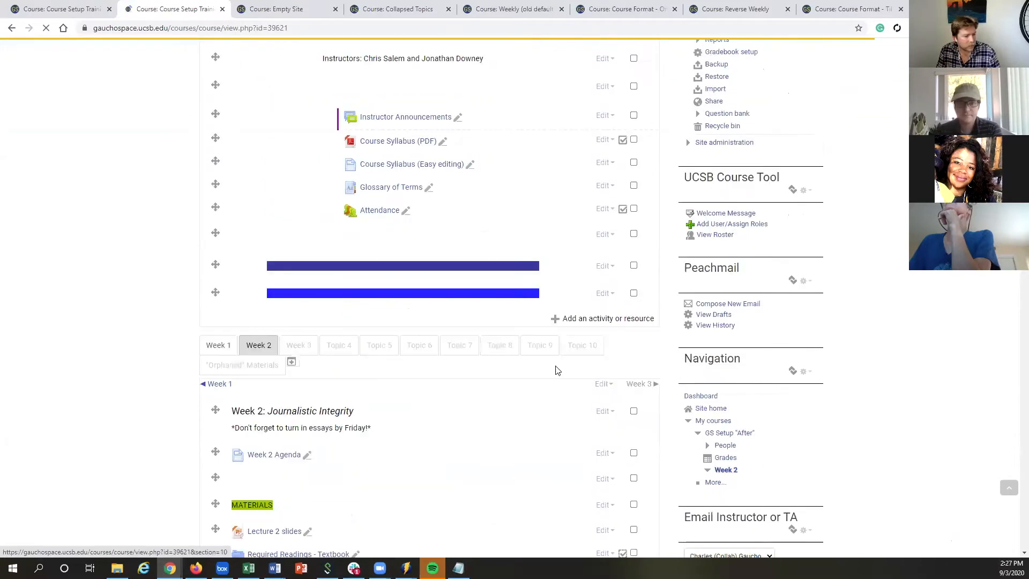
scroll(465, 358, "down", 2)
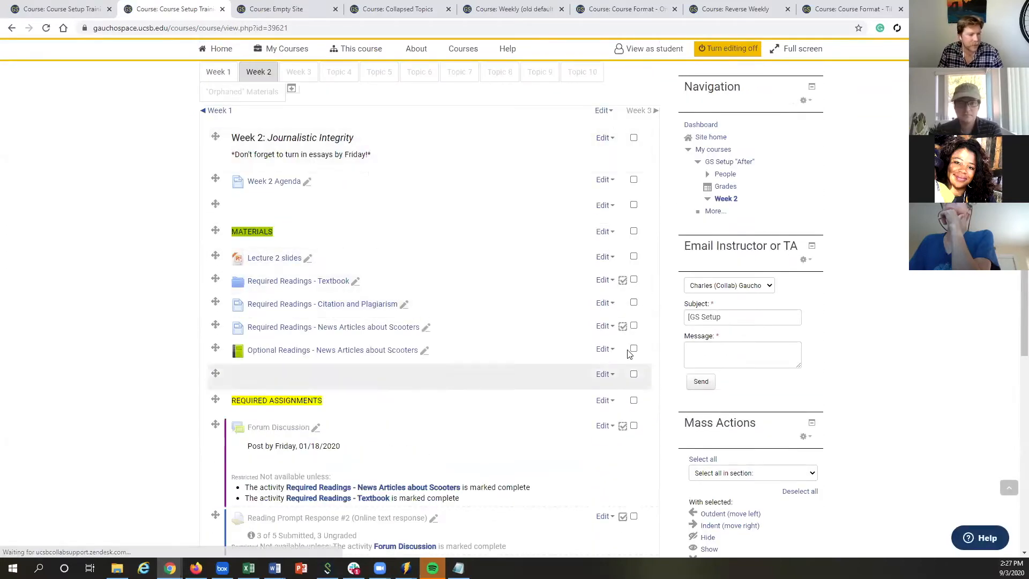
scroll(587, 389, "down", 2)
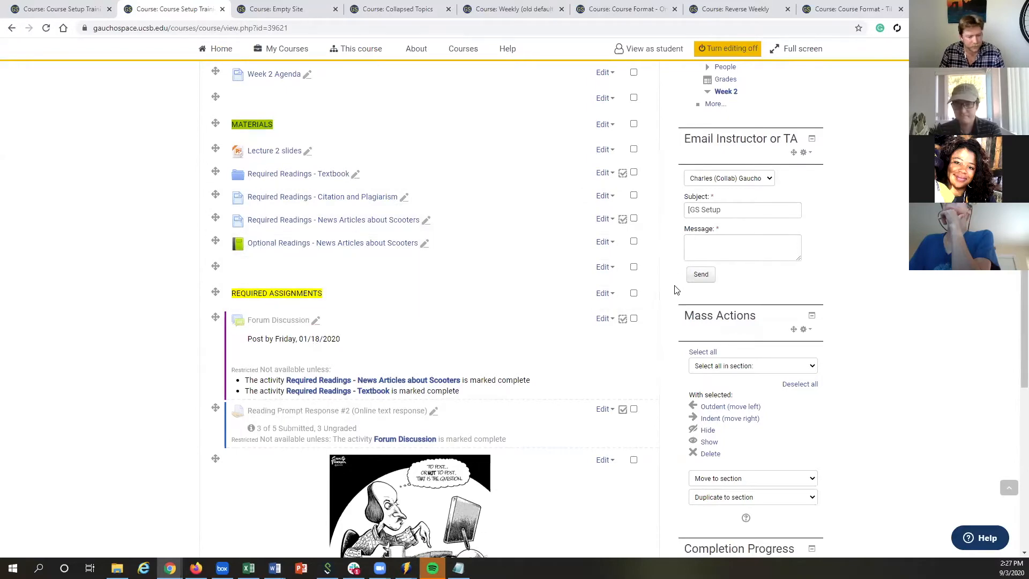
scroll(678, 325, "down", 4)
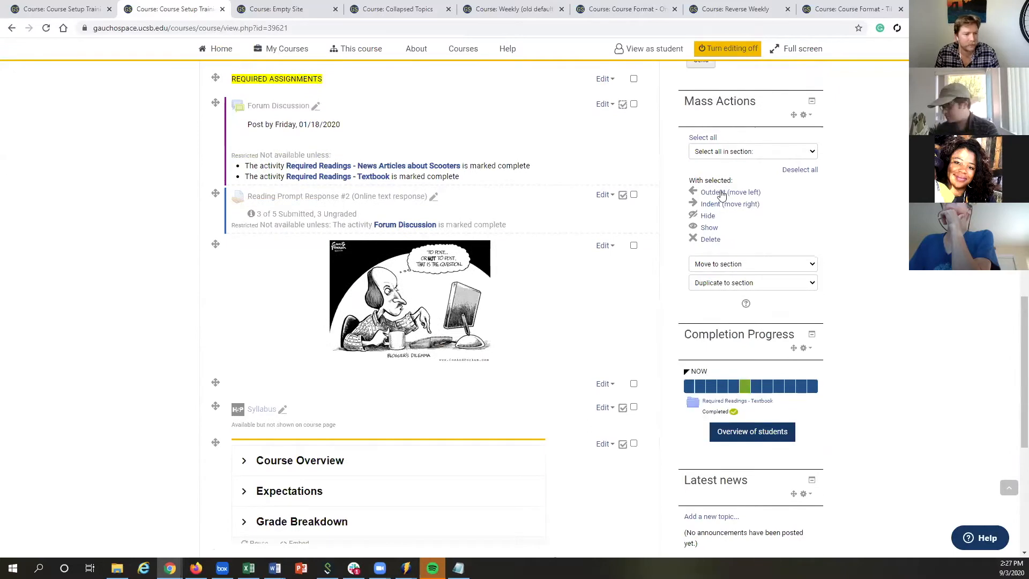
Step: Open the "After" course's edit settings and review the General fields, including names, category, visibility and dates
scroll(713, 306, "up", 10)
scroll(721, 212, "up", 4)
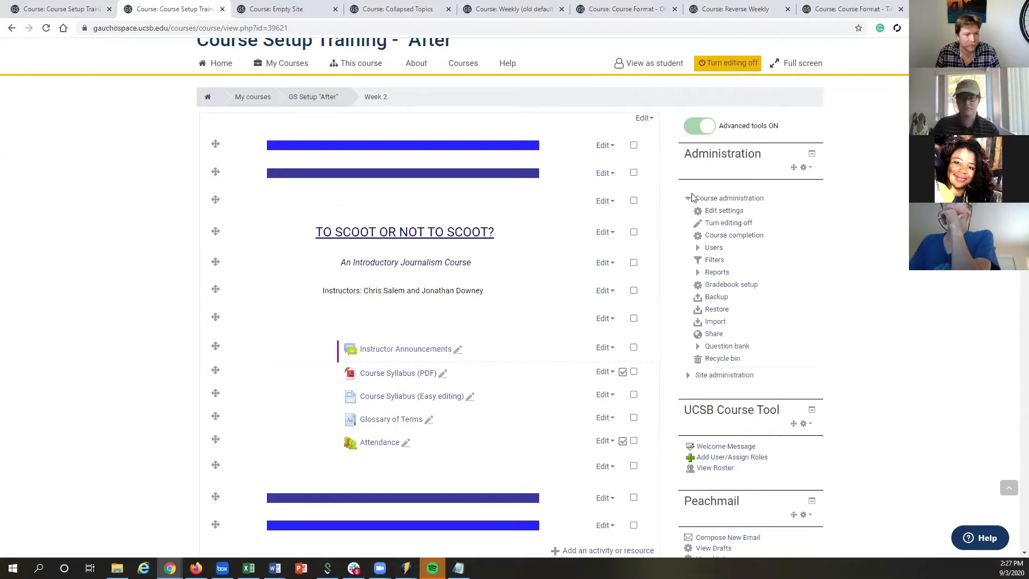
left_click(718, 212)
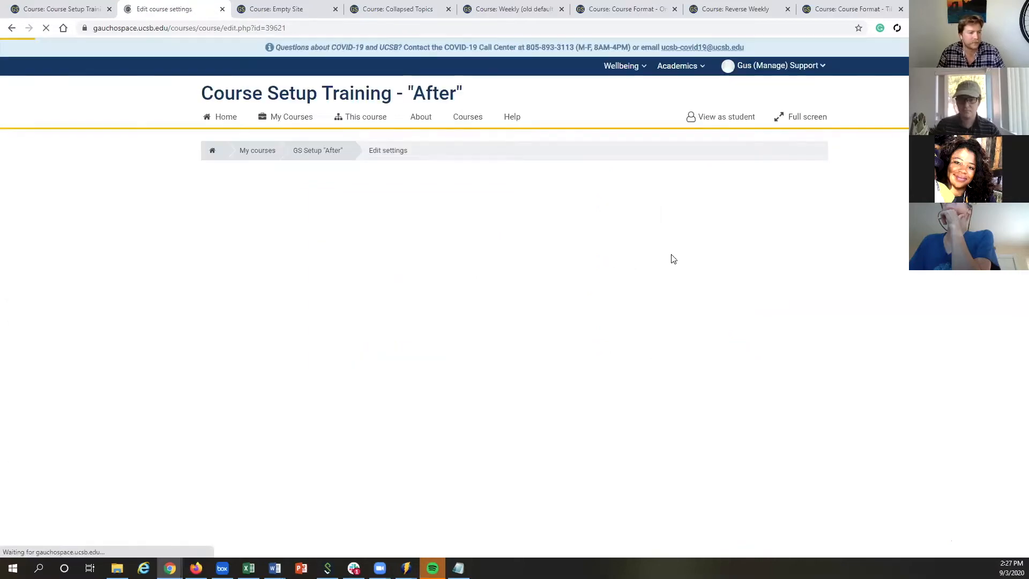
scroll(474, 306, "down", 1)
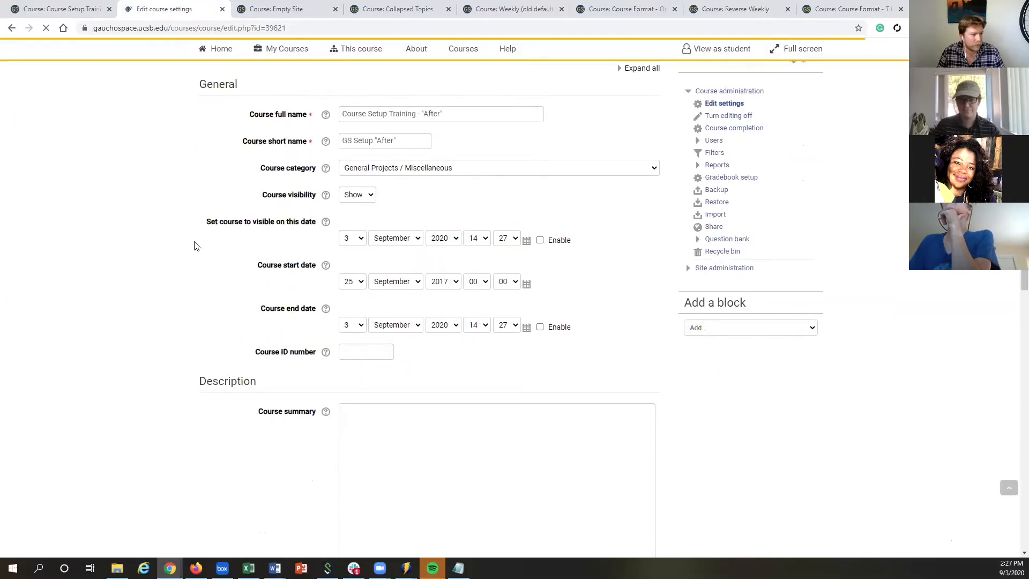
scroll(192, 225, "down", 1)
scroll(256, 168, "up", 1)
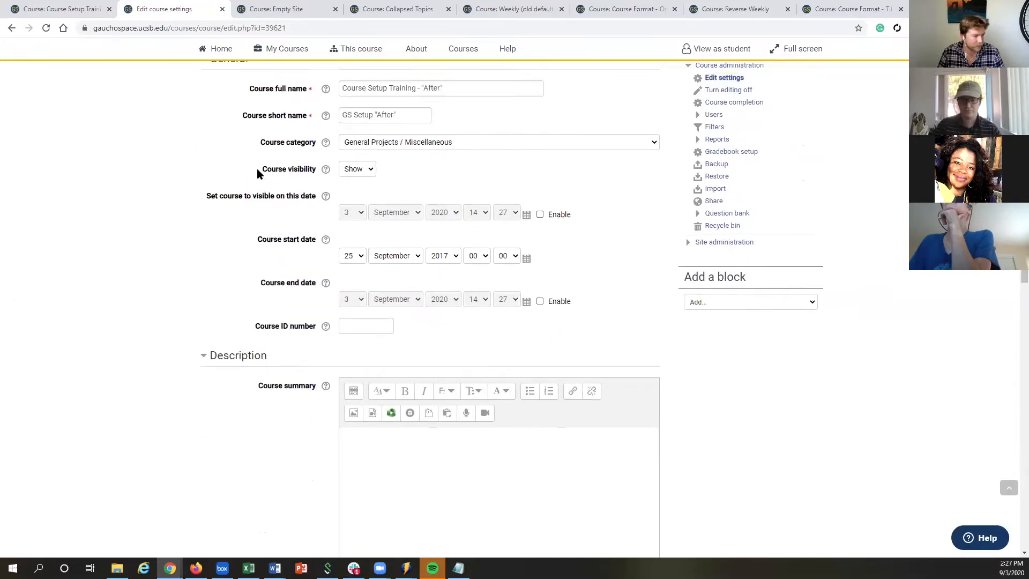
scroll(257, 171, "up", 2)
Step: Expand the Course format settings and view the available formats, keeping Onetopic format selected
scroll(240, 214, "down", 13)
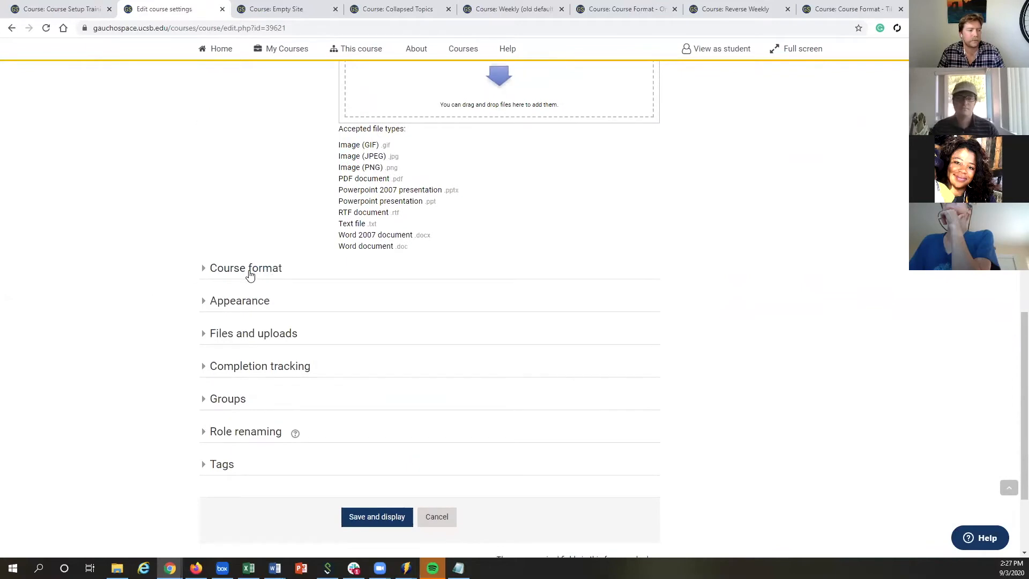
left_click(253, 274)
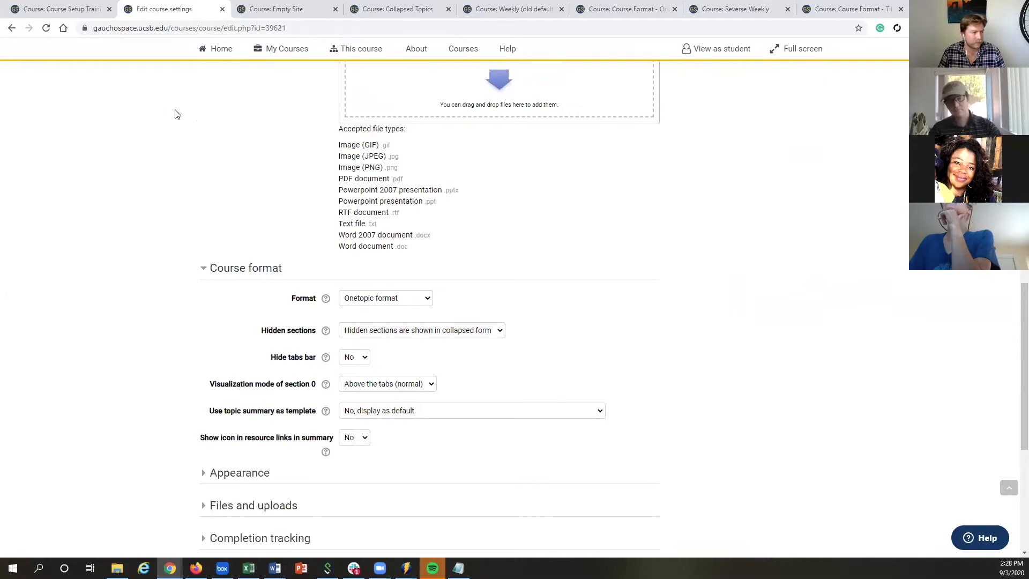
left_click(388, 301)
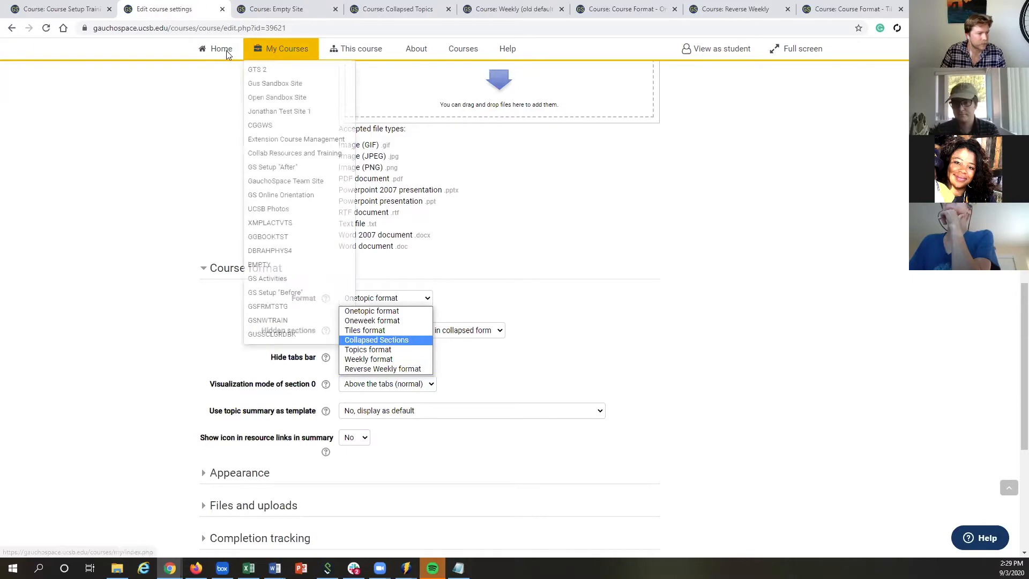
left_click(183, 127)
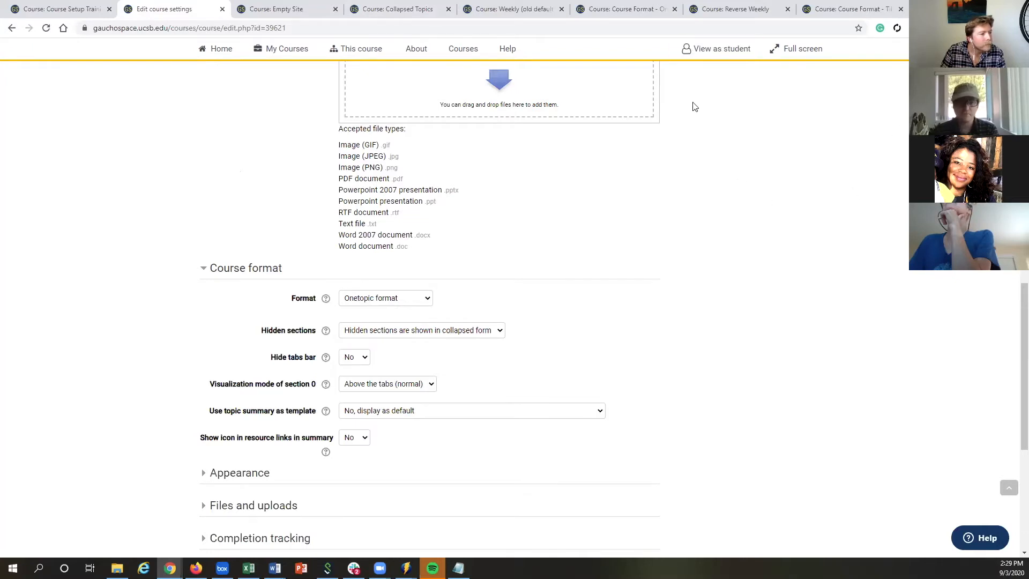
Step: Switch to the Collapsed Topics example course and look through its header section, collapsible week bars and Week 2 content
left_click(398, 8)
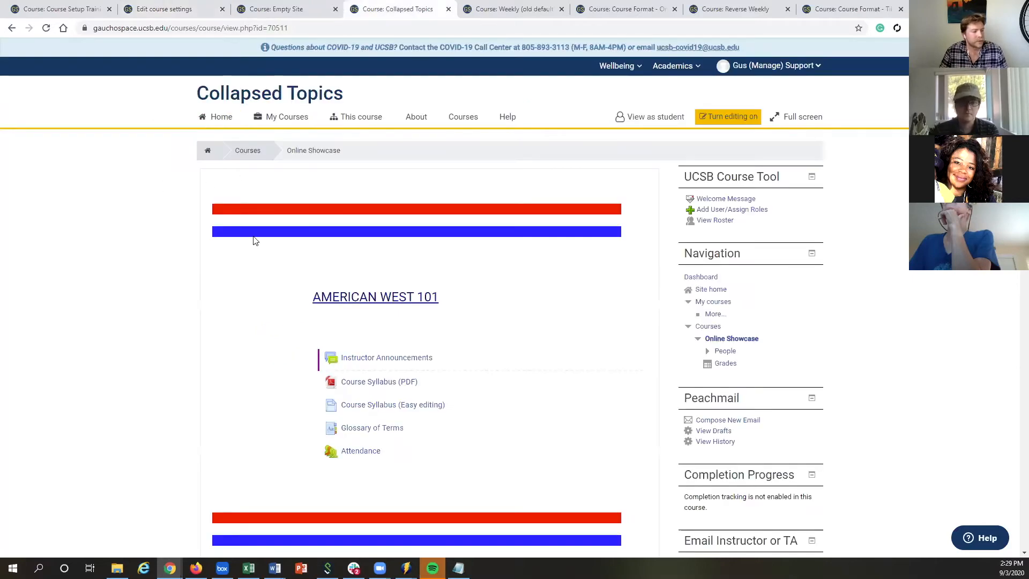
scroll(181, 182, "down", 5)
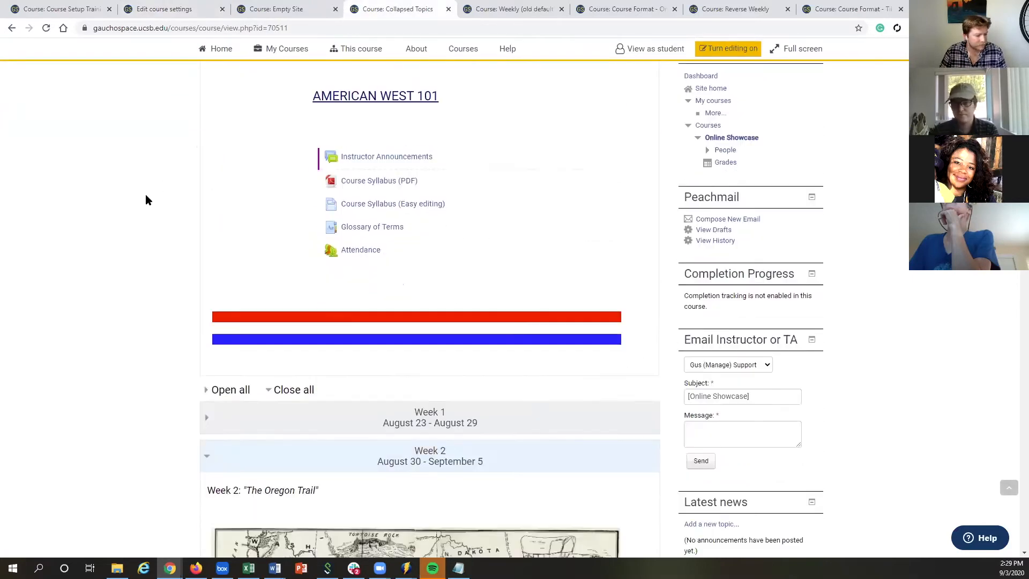
scroll(146, 195, "down", 1)
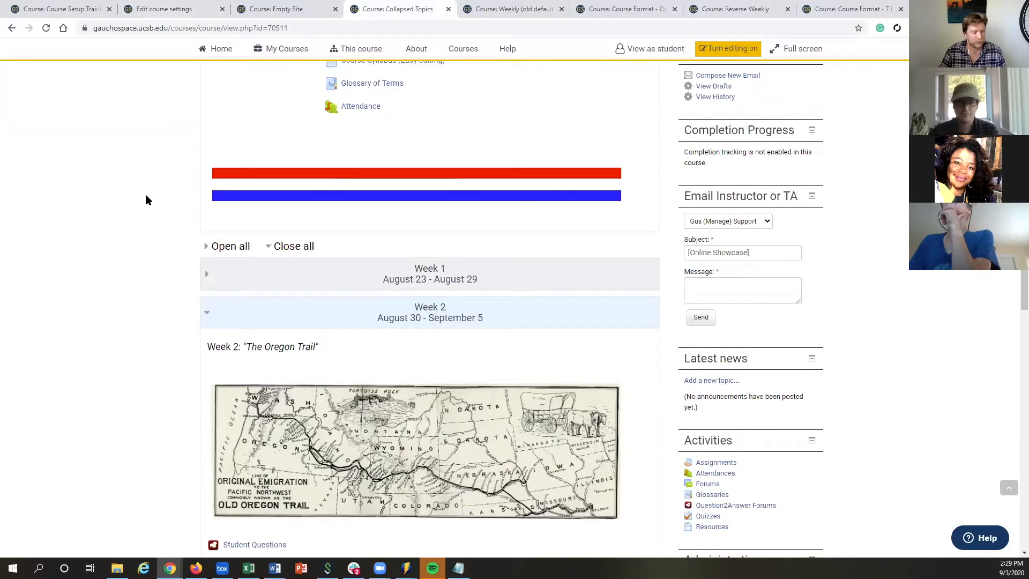
scroll(145, 200, "up", 4)
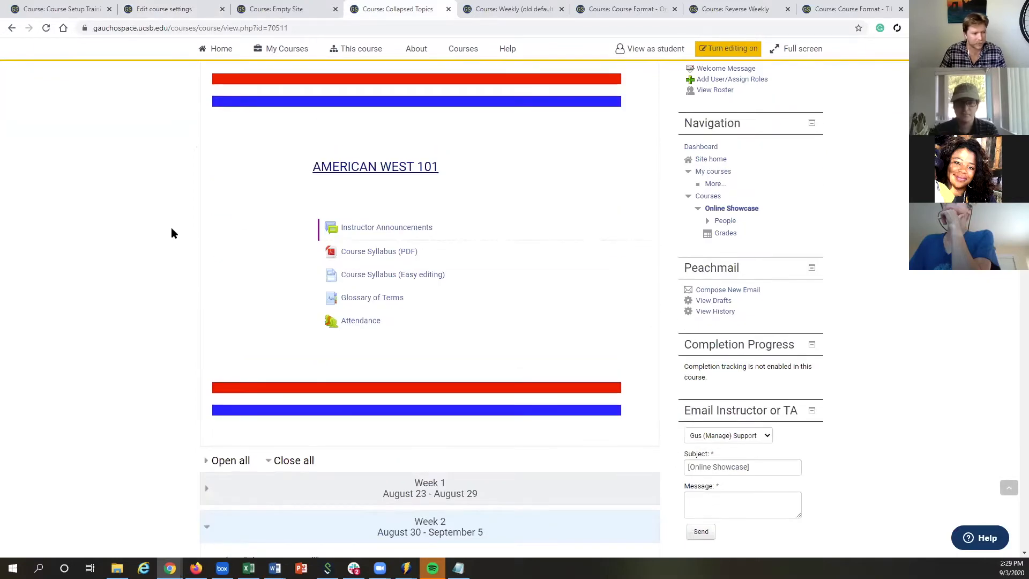
scroll(172, 230, "down", 4)
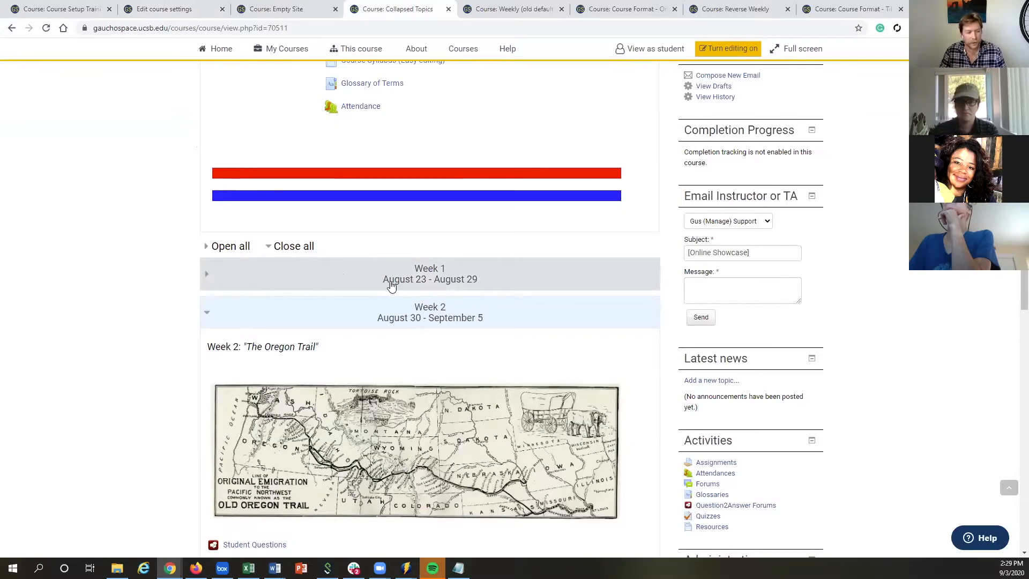
scroll(307, 245, "down", 2)
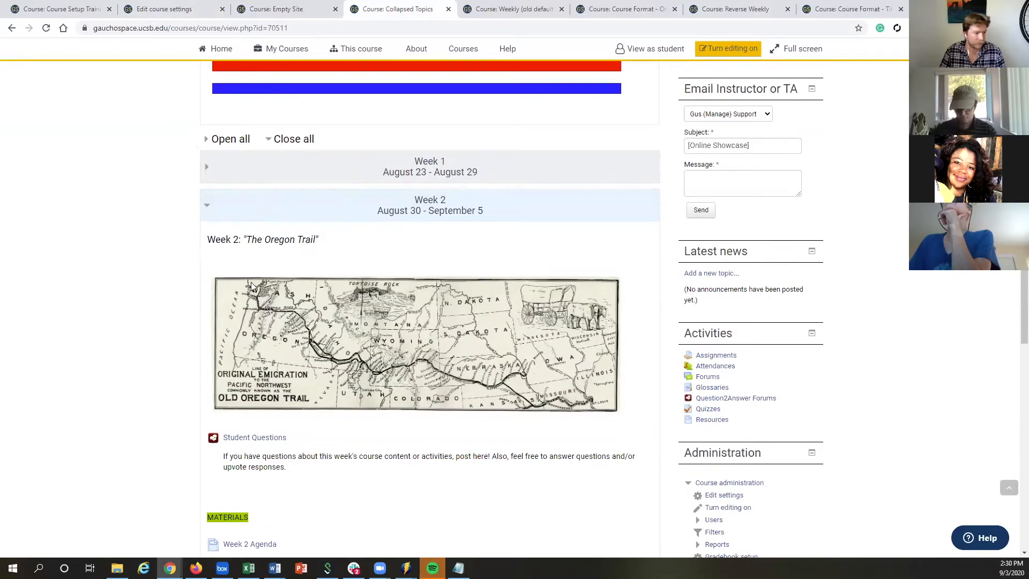
scroll(275, 270, "down", 13)
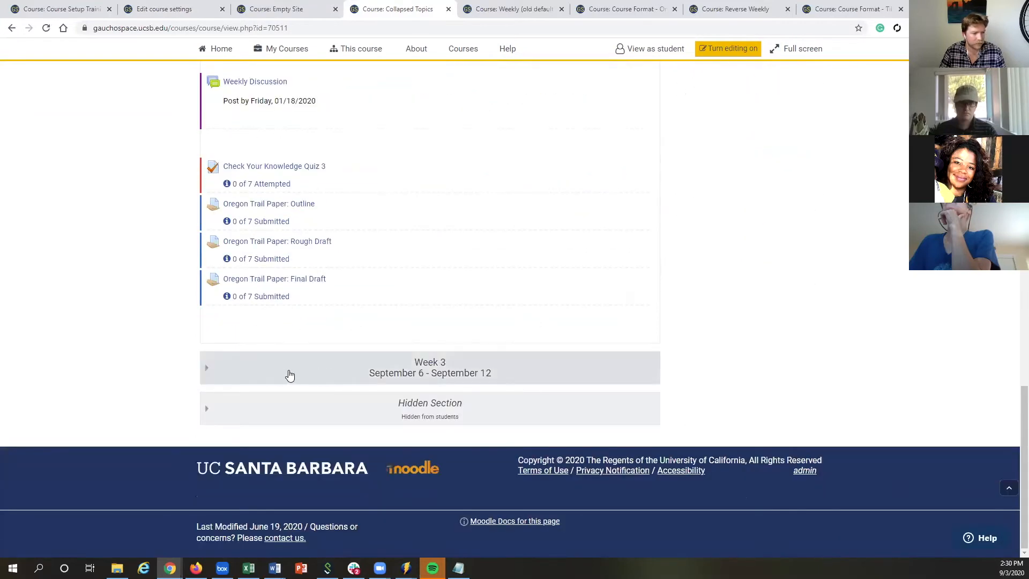
Step: Expand Week 1, toggle it closed and open again, and look through its materials and required assignments
scroll(170, 332, "up", 12)
scroll(171, 319, "up", 1)
left_click(230, 214)
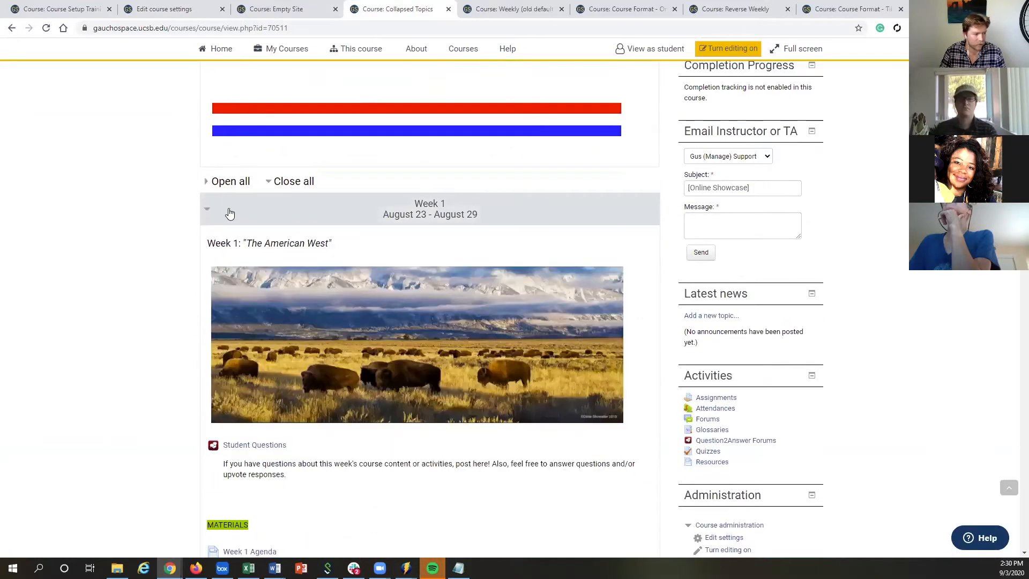
scroll(239, 369, "down", 3)
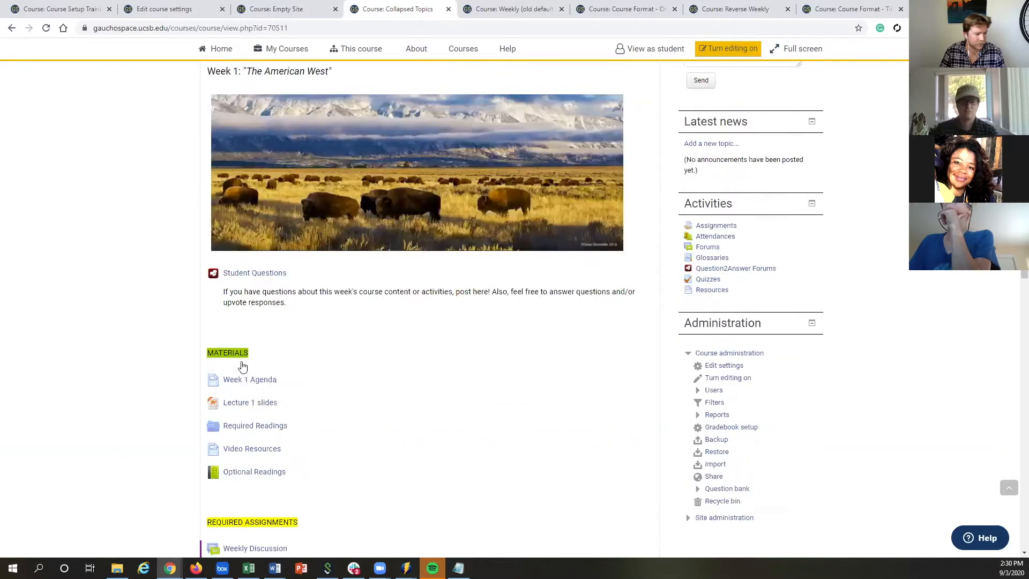
scroll(240, 339, "up", 4)
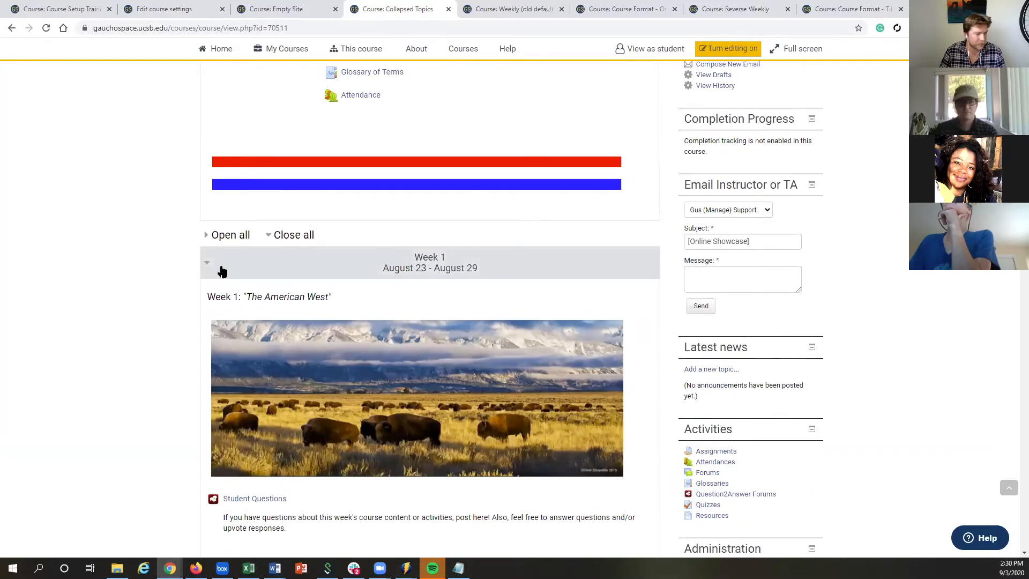
left_click(222, 271)
left_click(225, 269)
scroll(256, 392, "down", 6)
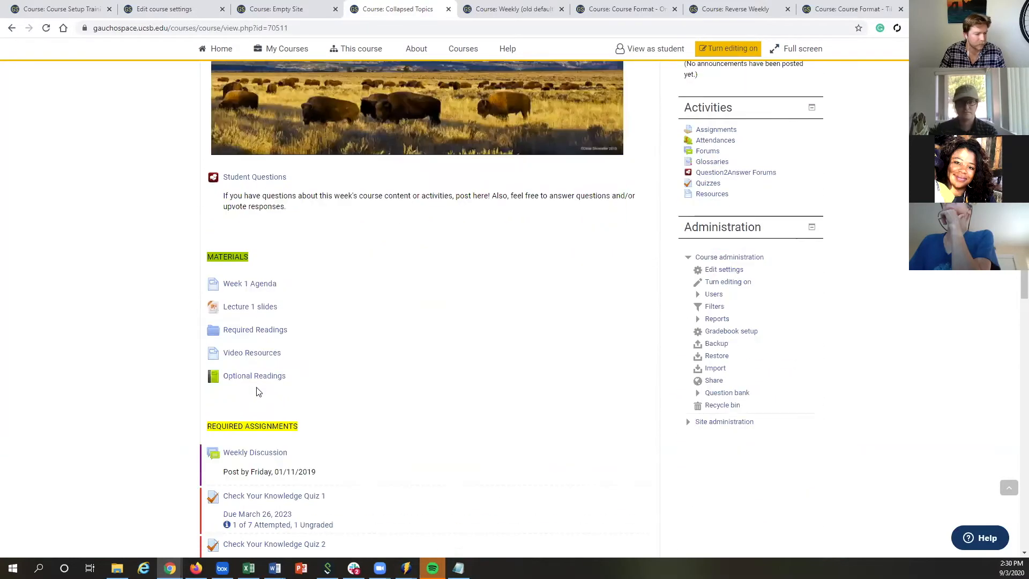
scroll(258, 332, "up", 6)
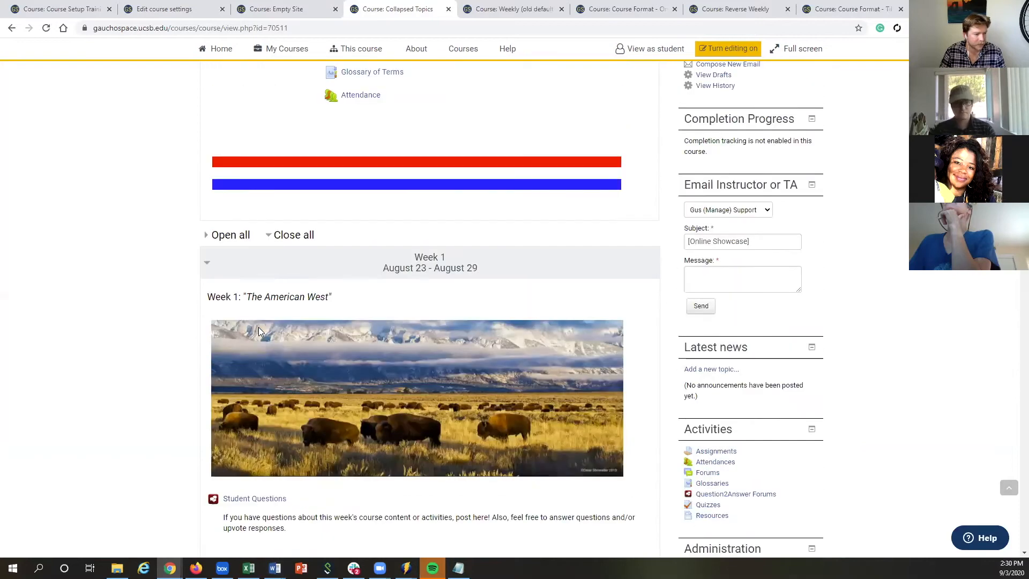
Step: Collapse Weeks 1 and 2 and expand Week 3 to view "The Battle of Little Big Horn" content
left_click(246, 269)
scroll(225, 316, "down", 2)
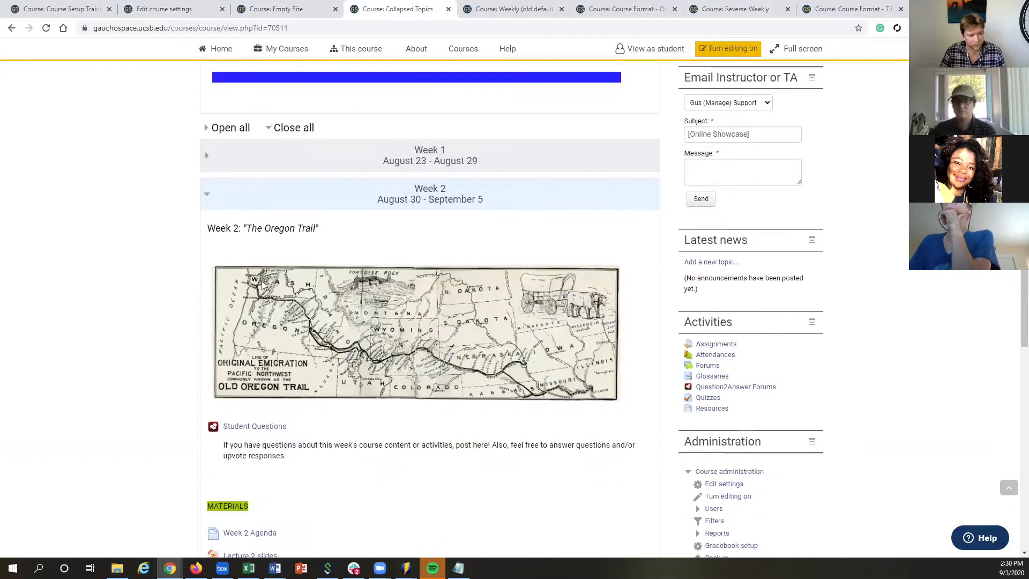
left_click(234, 204)
left_click(232, 238)
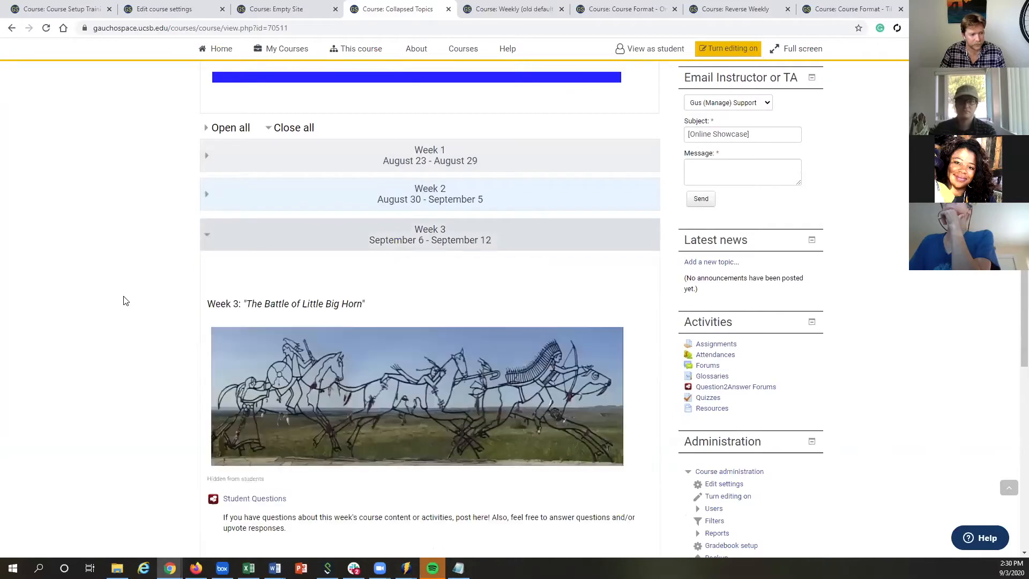
scroll(181, 271, "down", 2)
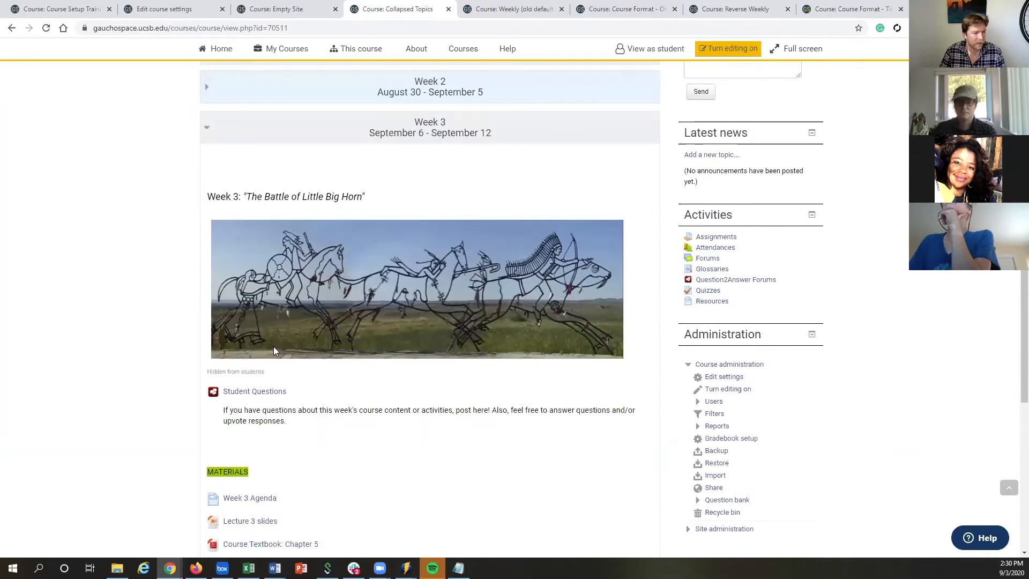
scroll(263, 354, "up", 4)
Step: Collapse Week 3 and expand Week 2 again in the Collapsed Topics course
left_click(244, 340)
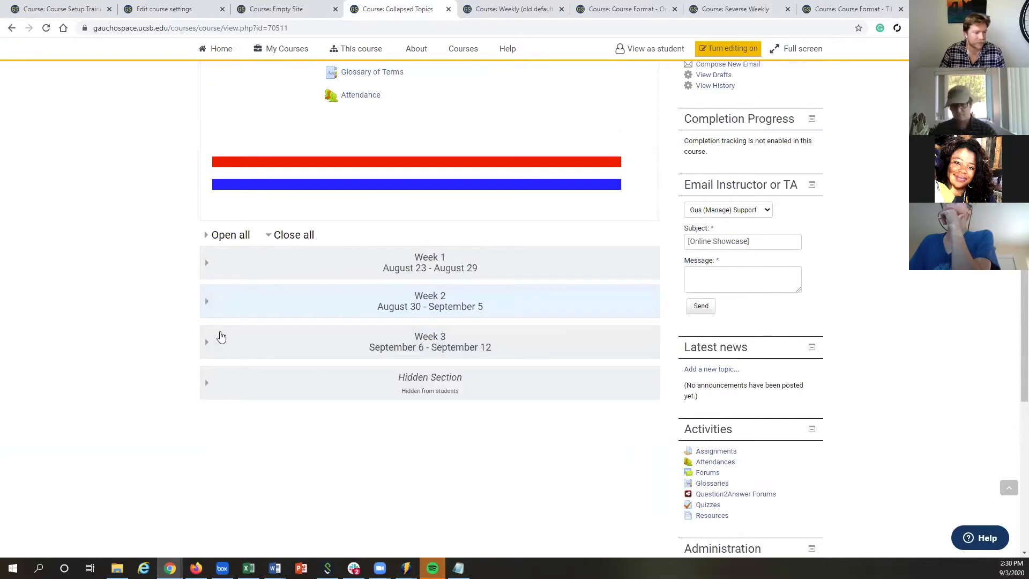
left_click(237, 305)
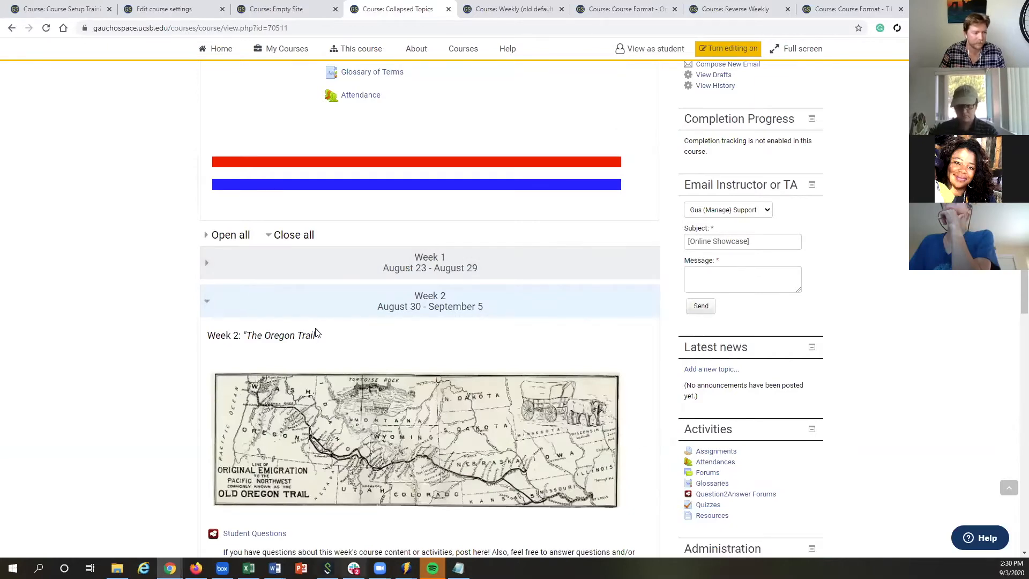
scroll(322, 292, "up", 4)
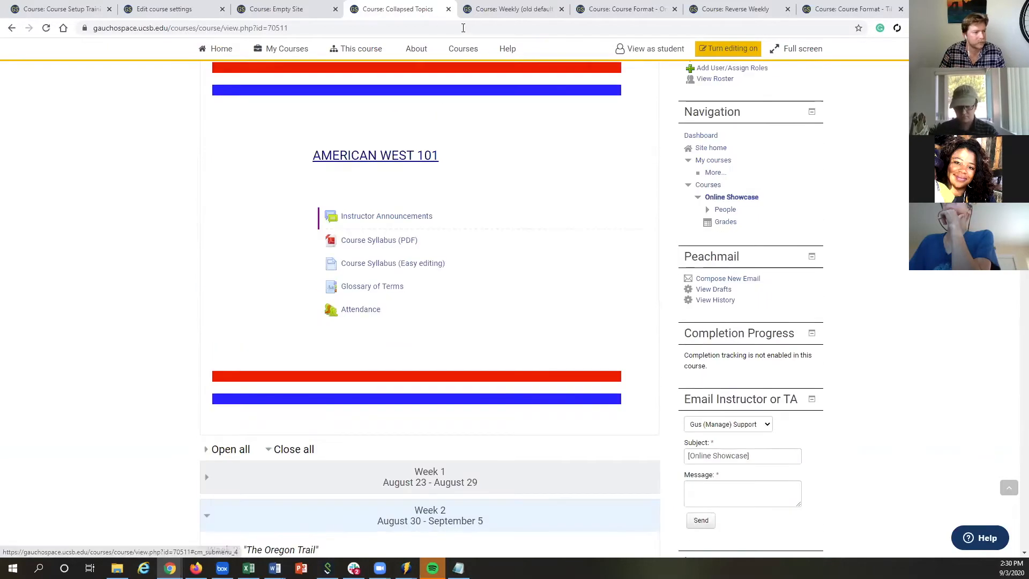
Step: Switch to the Weekly (old default) example course and look through all its week sections down to the Hidden Section
left_click(500, 9)
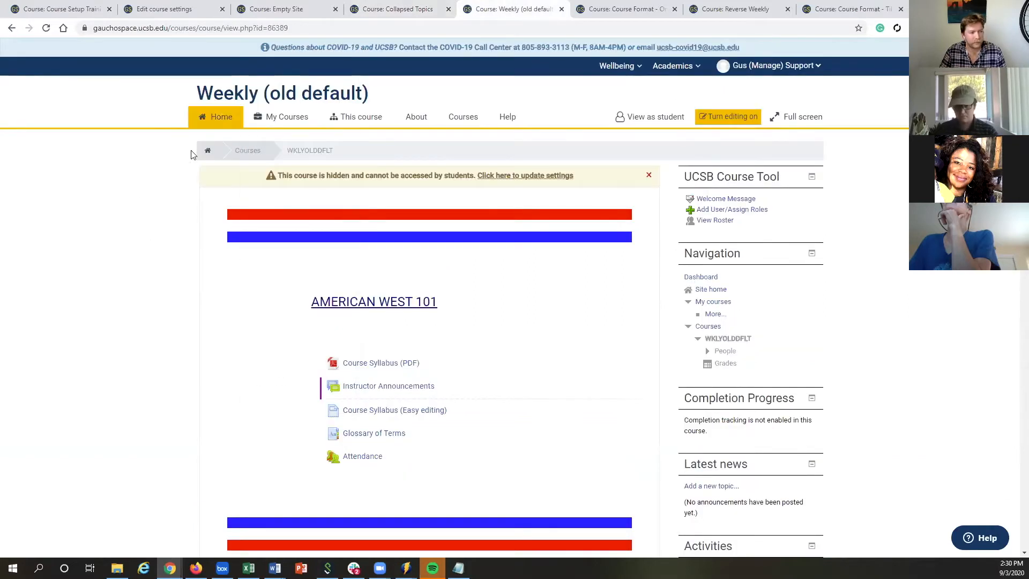
scroll(317, 274, "down", 5)
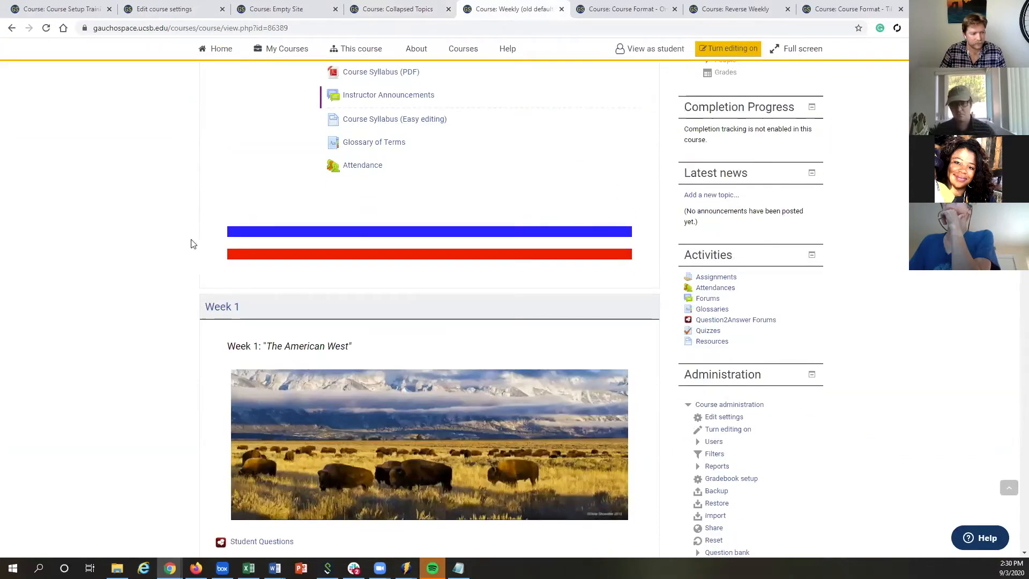
scroll(221, 260, "down", 5)
scroll(217, 315, "down", 17)
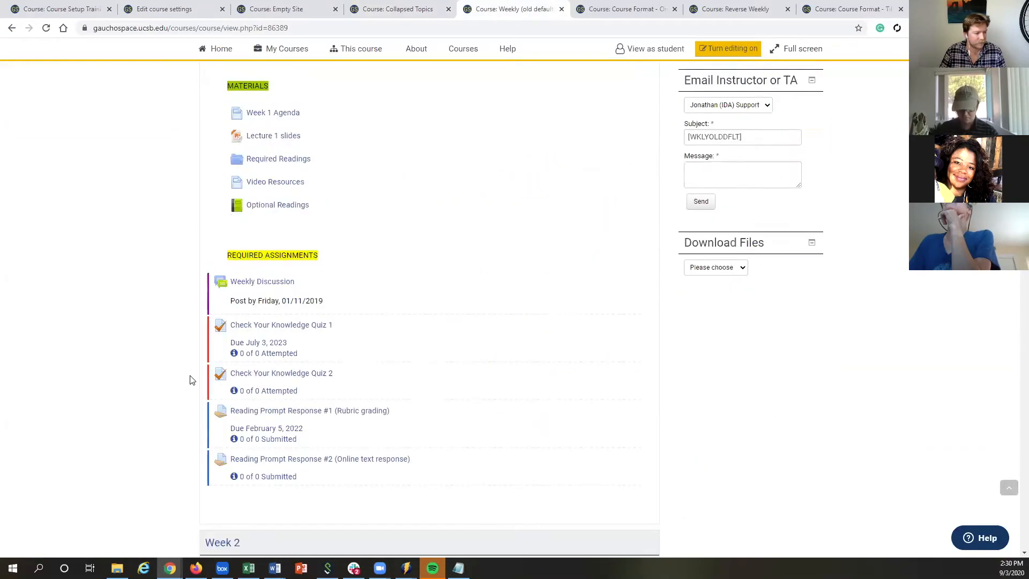
scroll(195, 322, "down", 20)
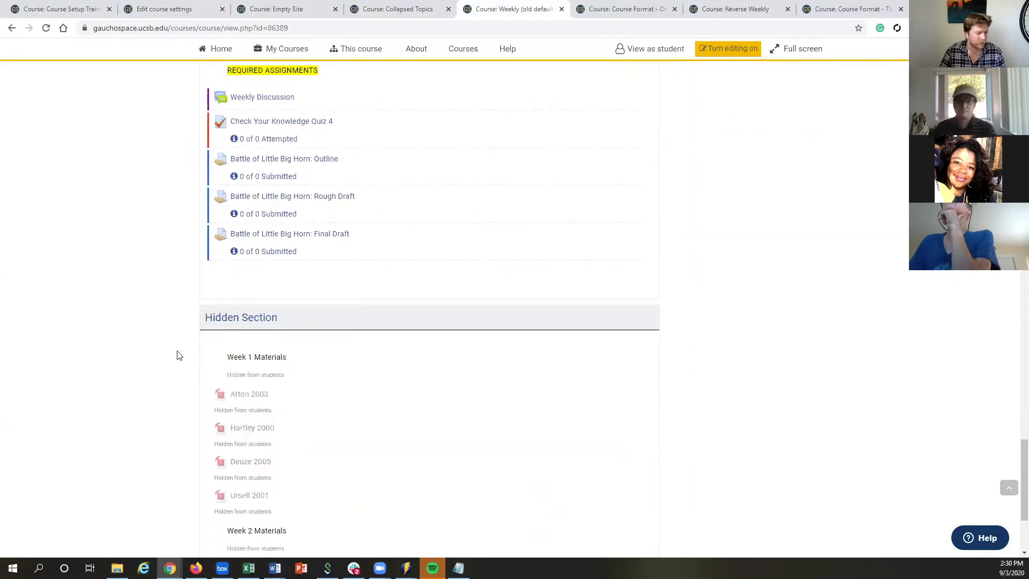
scroll(179, 356, "up", 20)
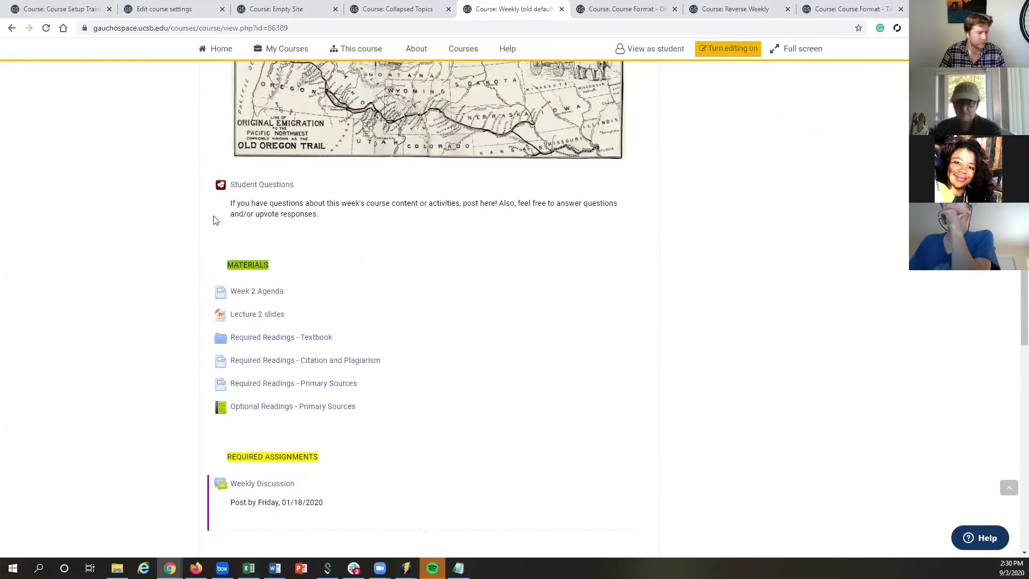
scroll(186, 285, "up", 15)
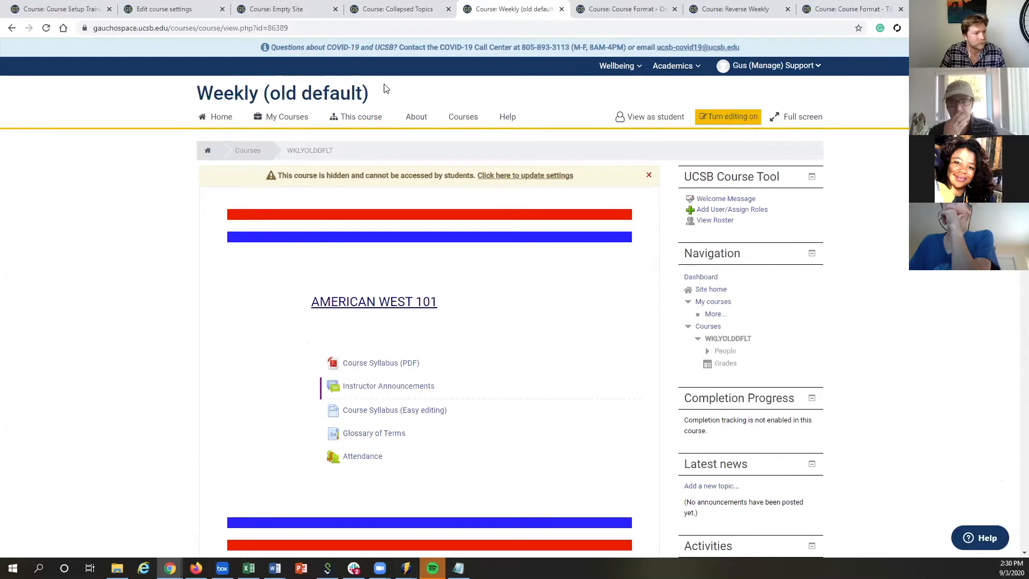
Step: Switch to the "Course Format - One Week" example course, view its Week 2 section and open Week 3
left_click(646, 15)
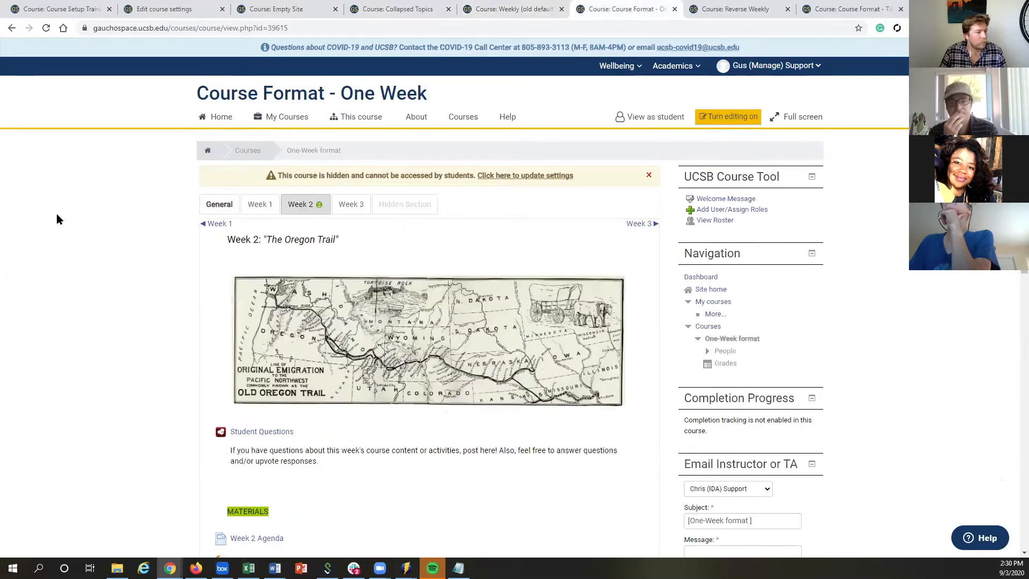
scroll(134, 245, "down", 1)
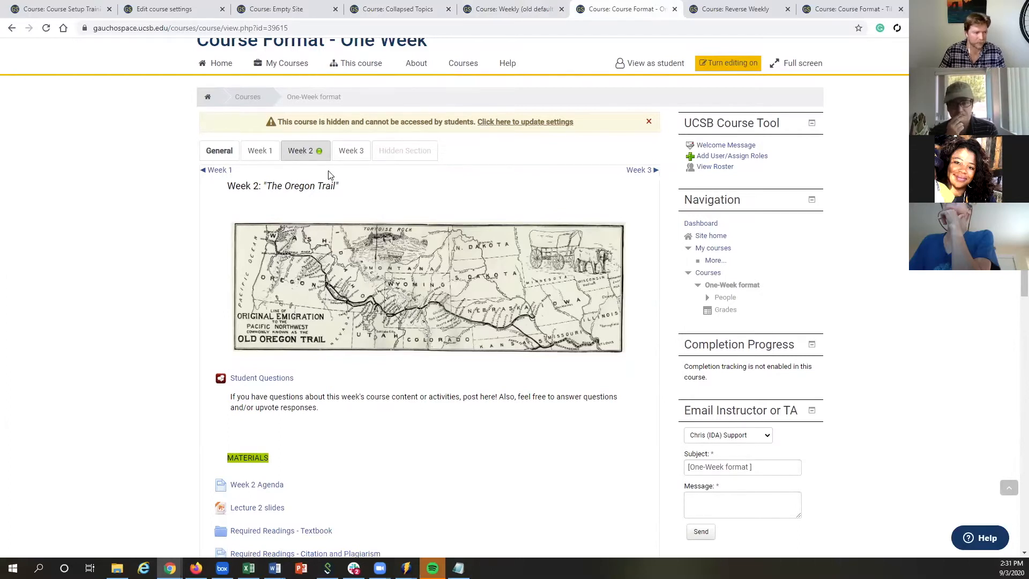
left_click(349, 154)
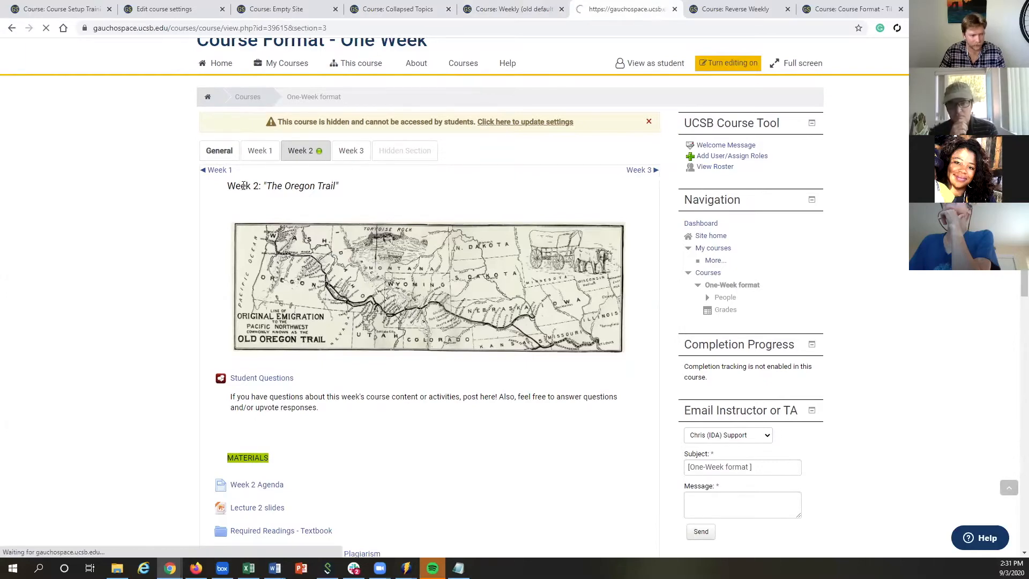
Step: Go through the Week 1 and Week 3 sections of the One Week course, returning to Week 2
left_click(262, 205)
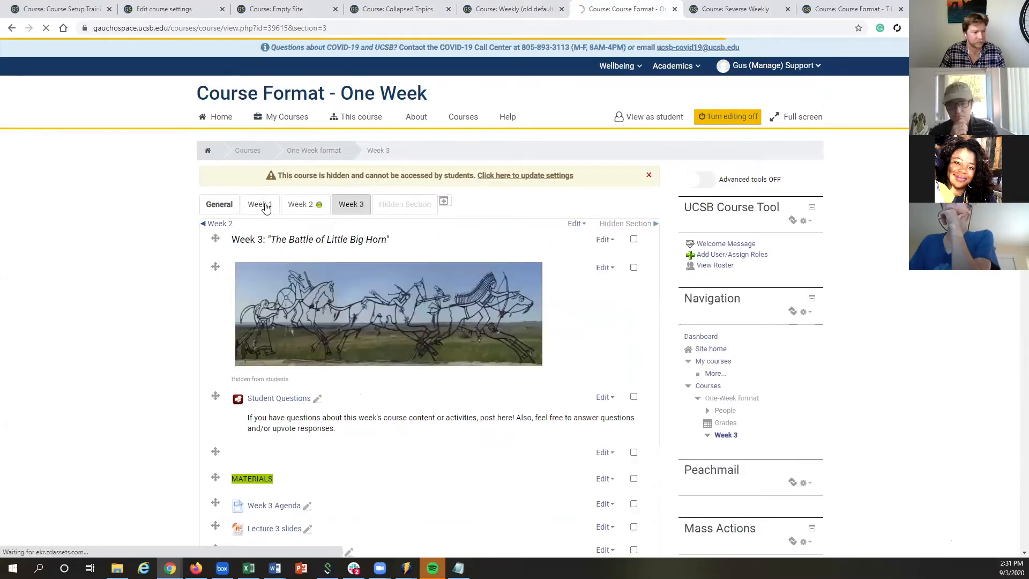
left_click(290, 208)
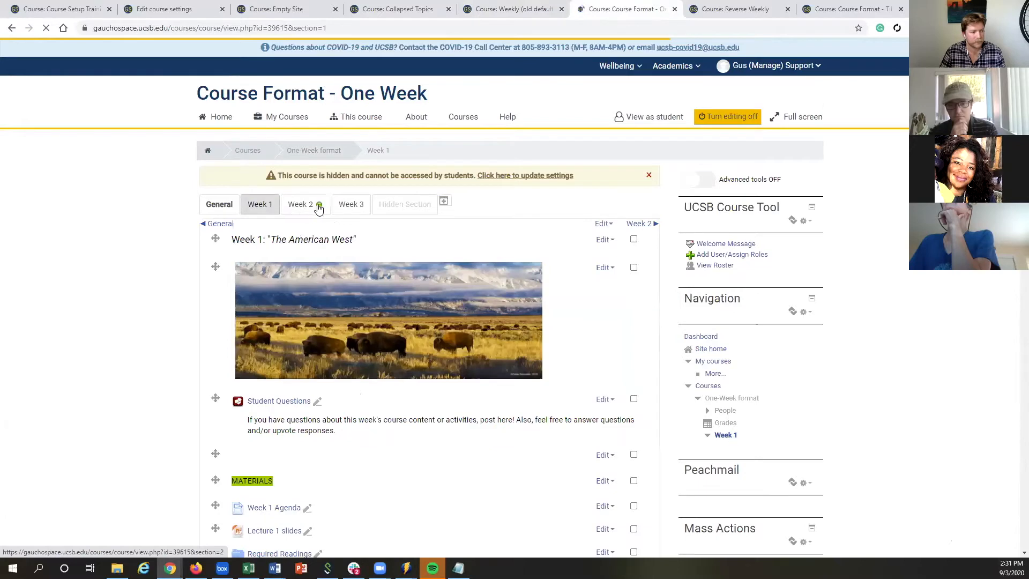
left_click(348, 209)
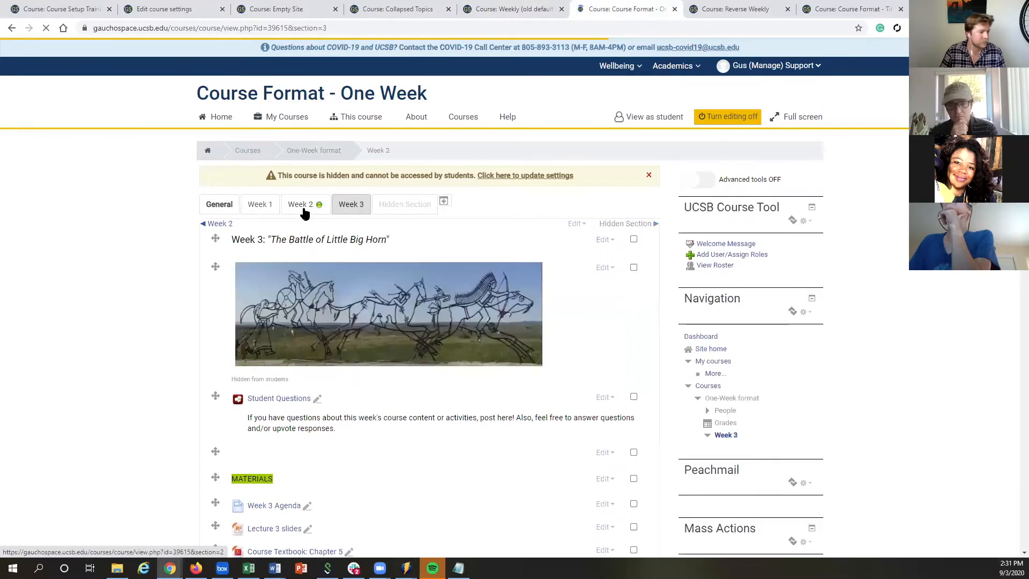
left_click(305, 207)
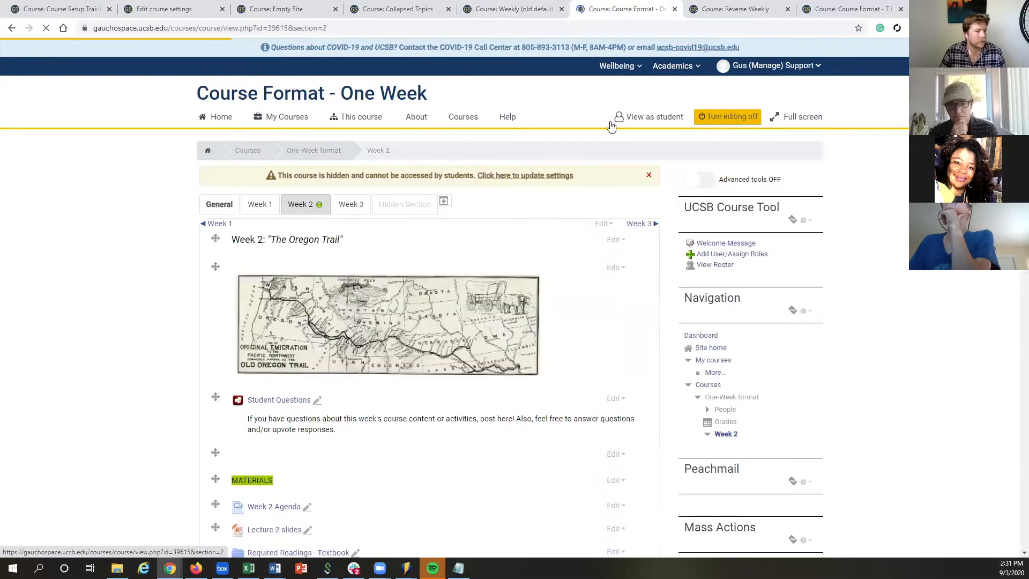
Step: Switch to the Reverse Weekly example course and look through its intro, Hidden Section and Week 3 content
left_click(718, 10)
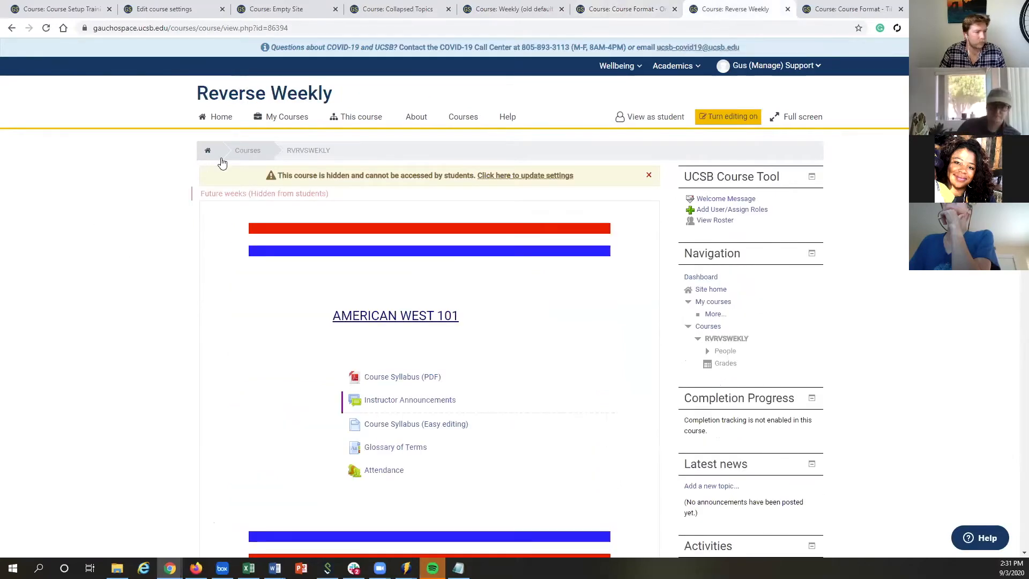
scroll(219, 258, "down", 3)
scroll(197, 233, "up", 3)
scroll(197, 233, "down", 4)
scroll(199, 237, "down", 2)
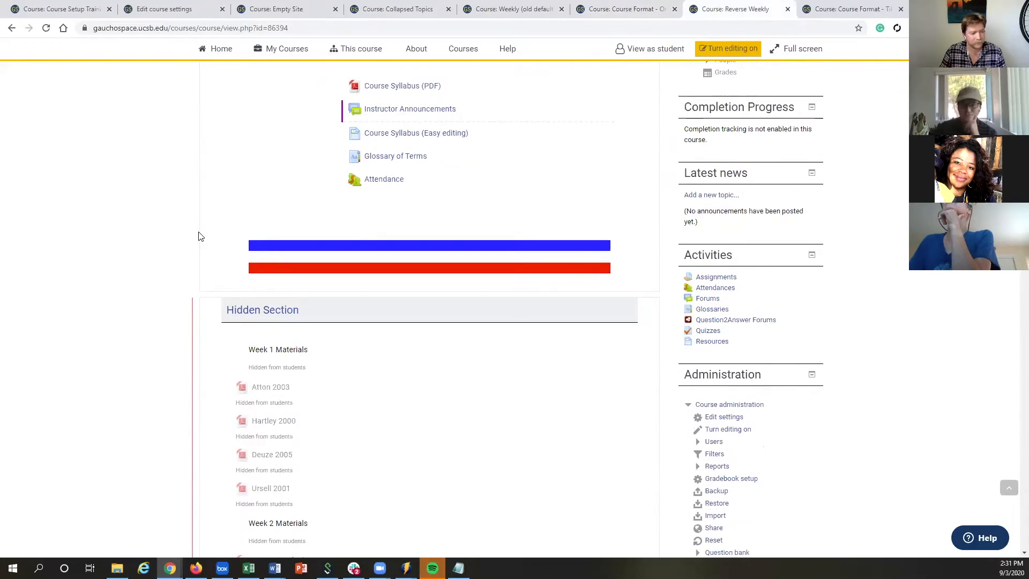
scroll(197, 236, "down", 4)
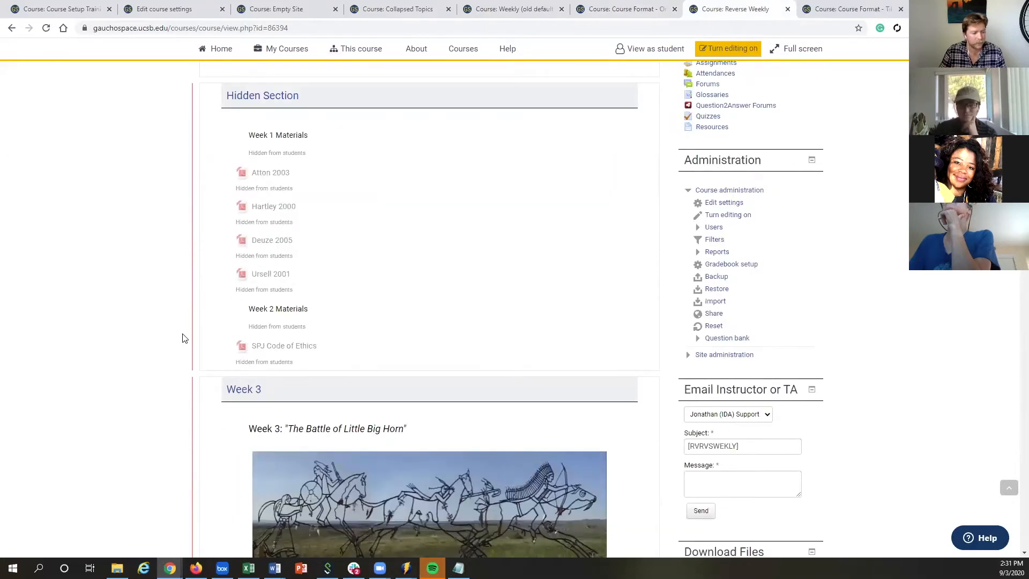
scroll(182, 338, "down", 8)
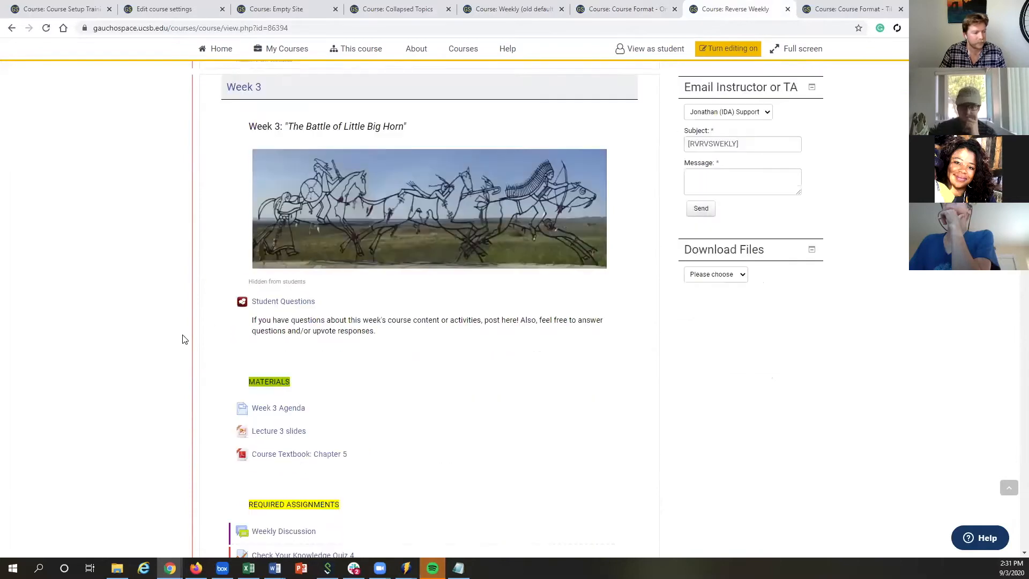
scroll(202, 321, "up", 15)
scroll(569, 130, "up", 2)
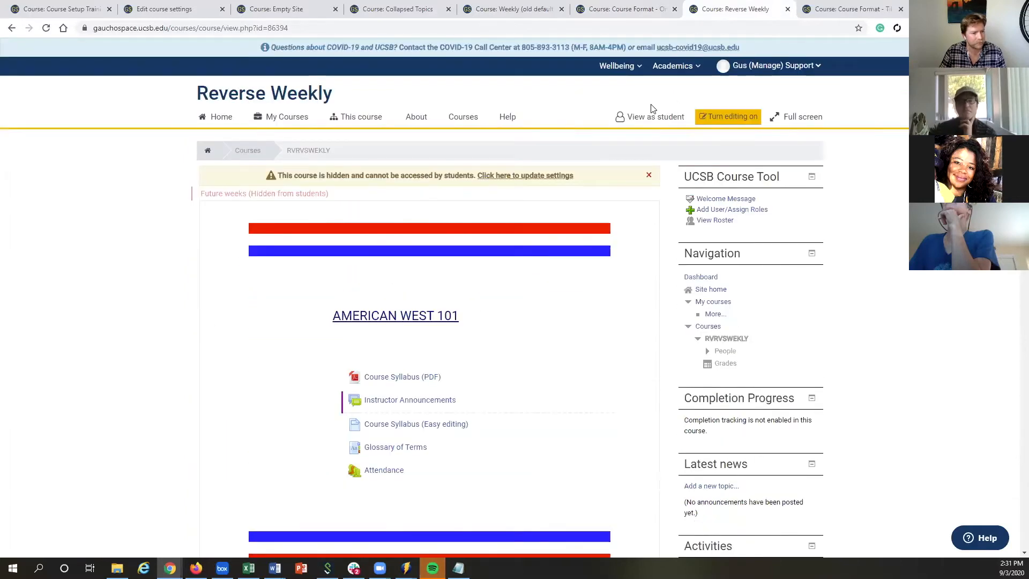
Step: Display the Reverse Weekly course as a student and examine its intro section and first weekly section
left_click(634, 123)
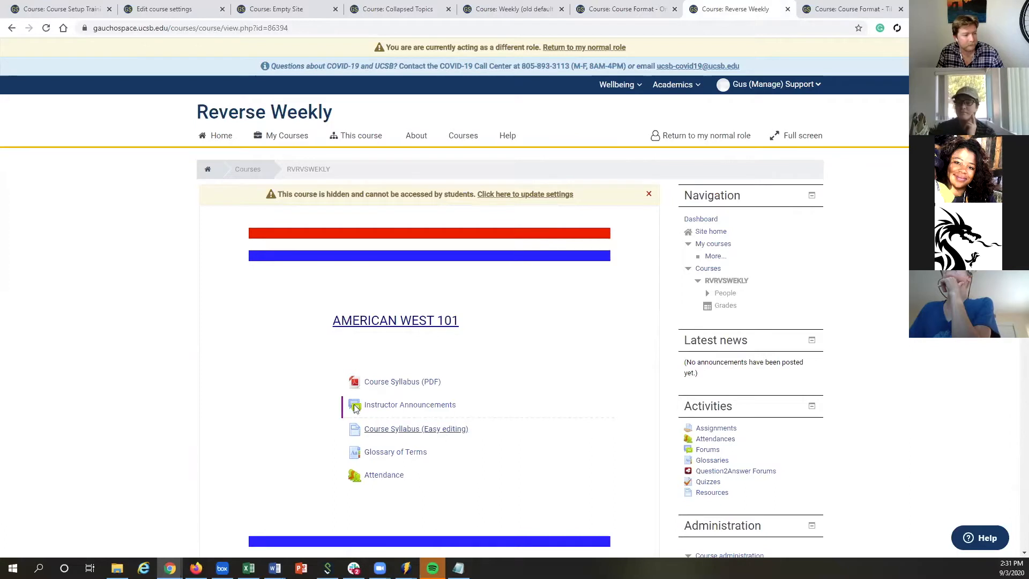
scroll(133, 279, "down", 1)
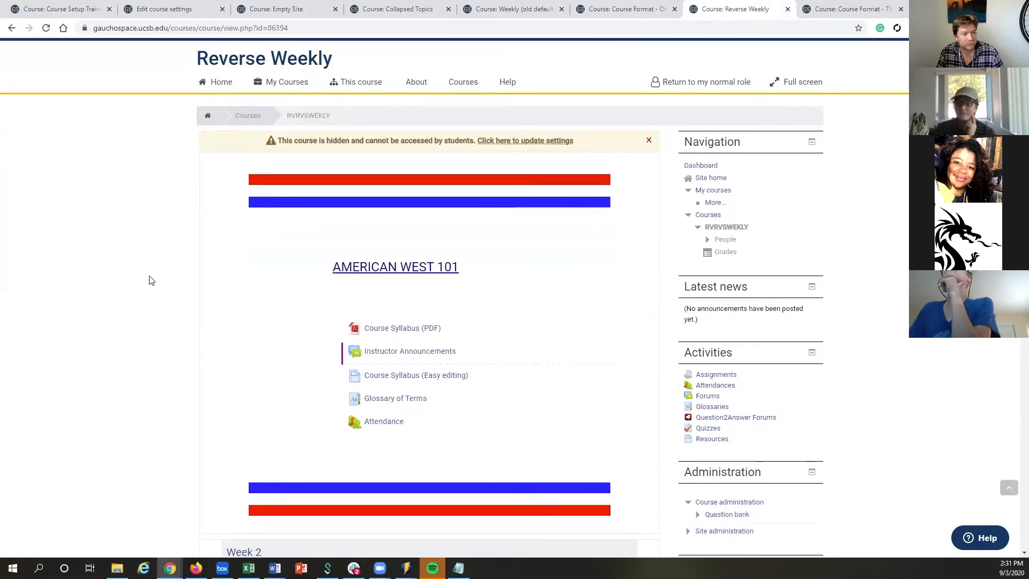
scroll(156, 278, "up", 1)
scroll(332, 328, "down", 2)
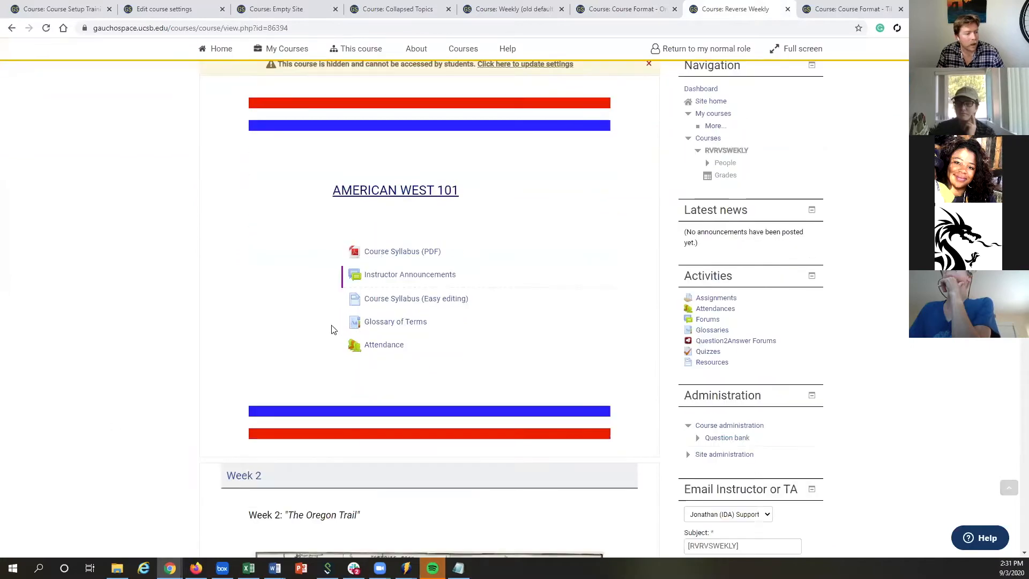
scroll(328, 269, "down", 1)
scroll(223, 268, "up", 2)
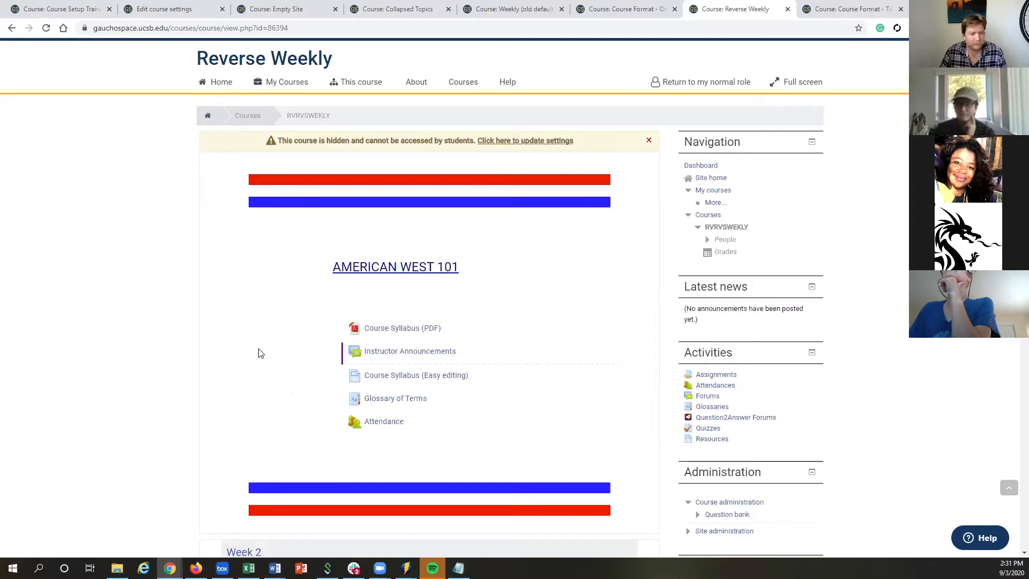
scroll(225, 322, "down", 3)
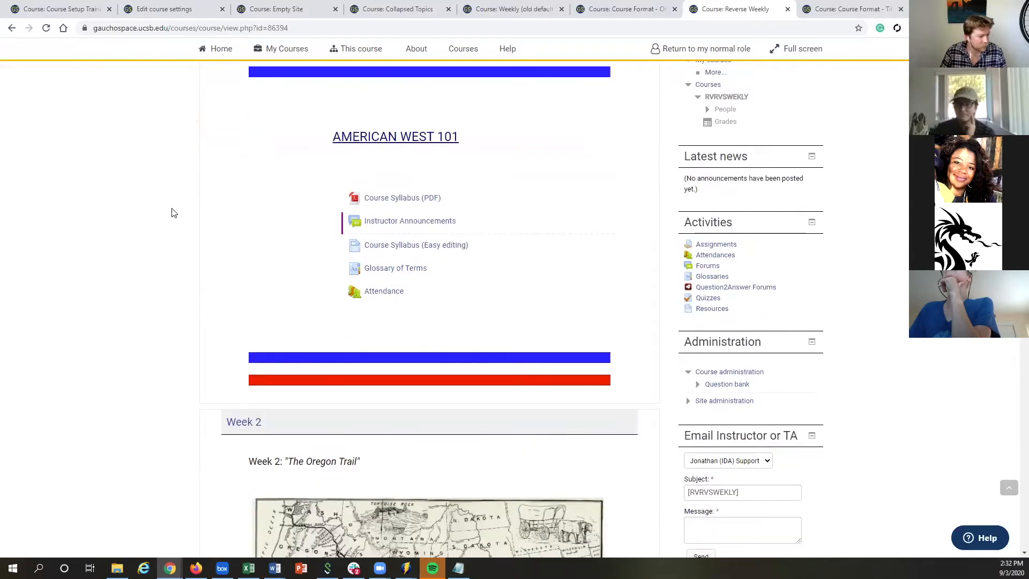
scroll(174, 282, "down", 5)
scroll(464, 272, "up", 9)
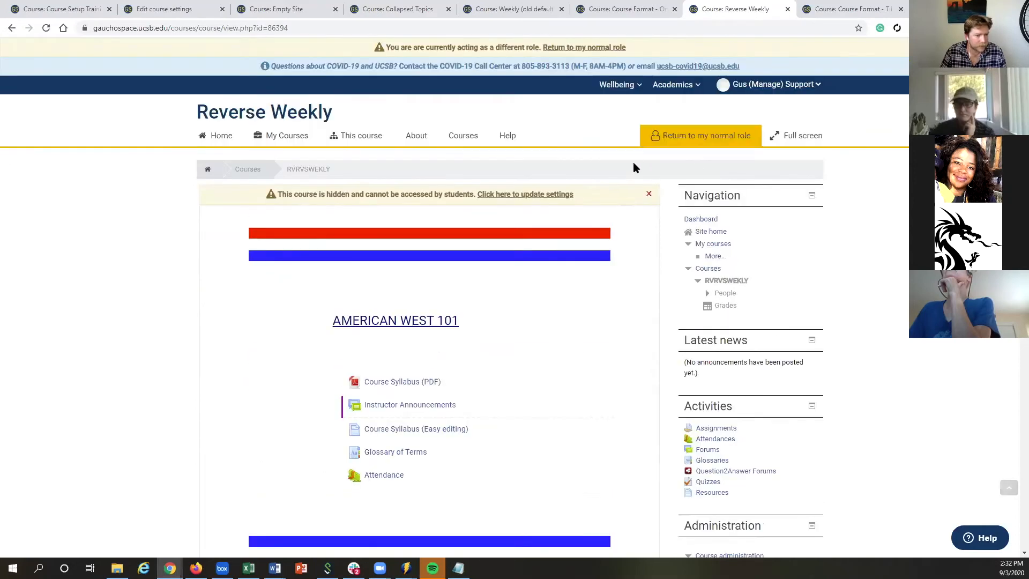
Step: Look through Week 2 and Week 1 of the Reverse Weekly course in student view, returning to the course intro
scroll(191, 289, "down", 6)
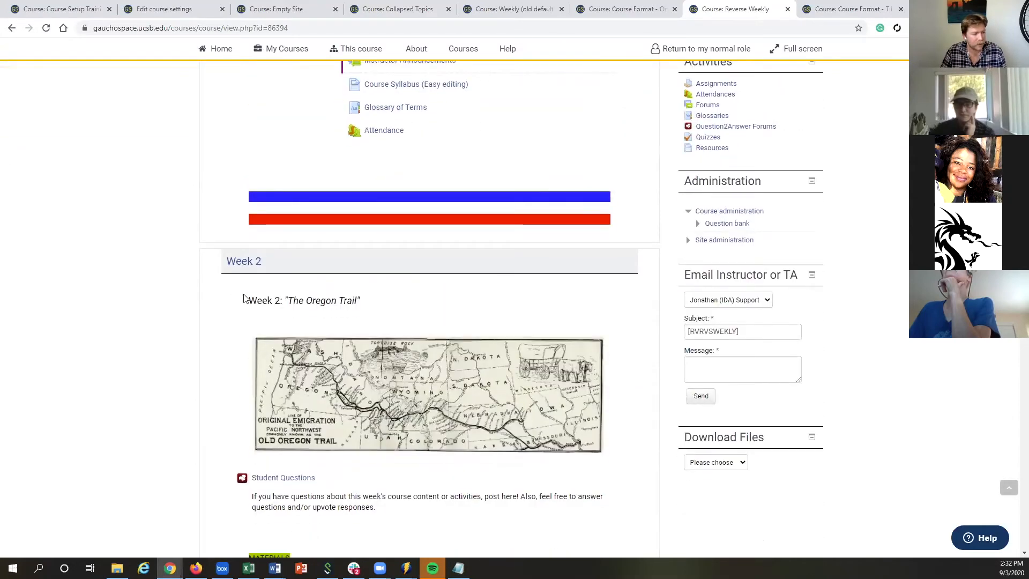
scroll(239, 284, "down", 14)
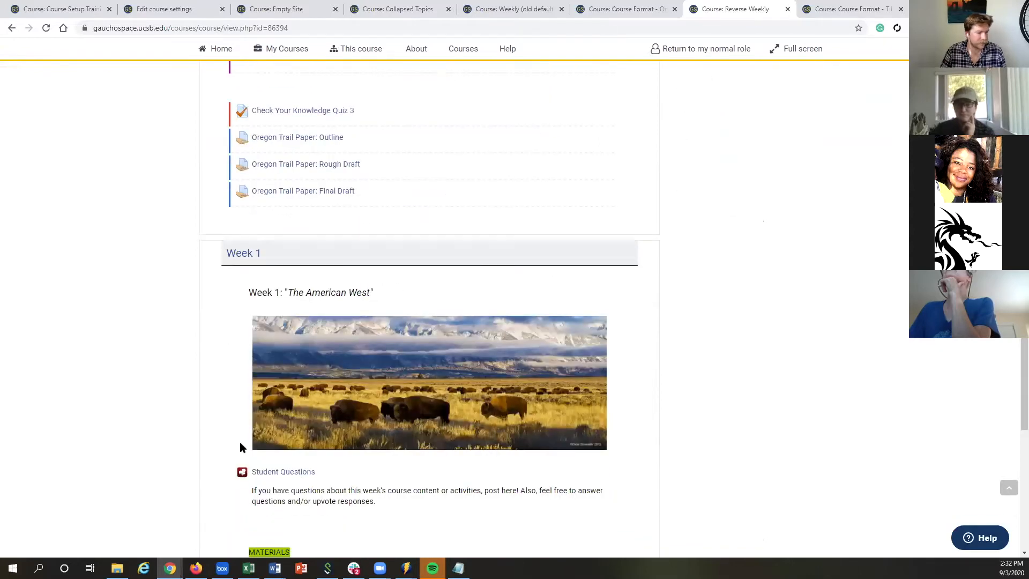
scroll(235, 332, "down", 5)
scroll(231, 373, "up", 12)
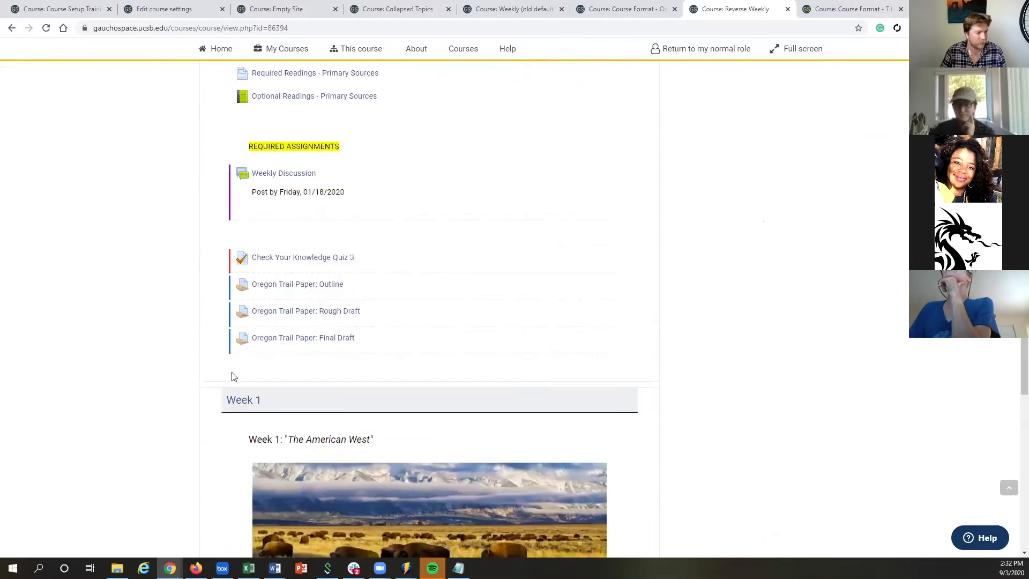
scroll(231, 374, "up", 6)
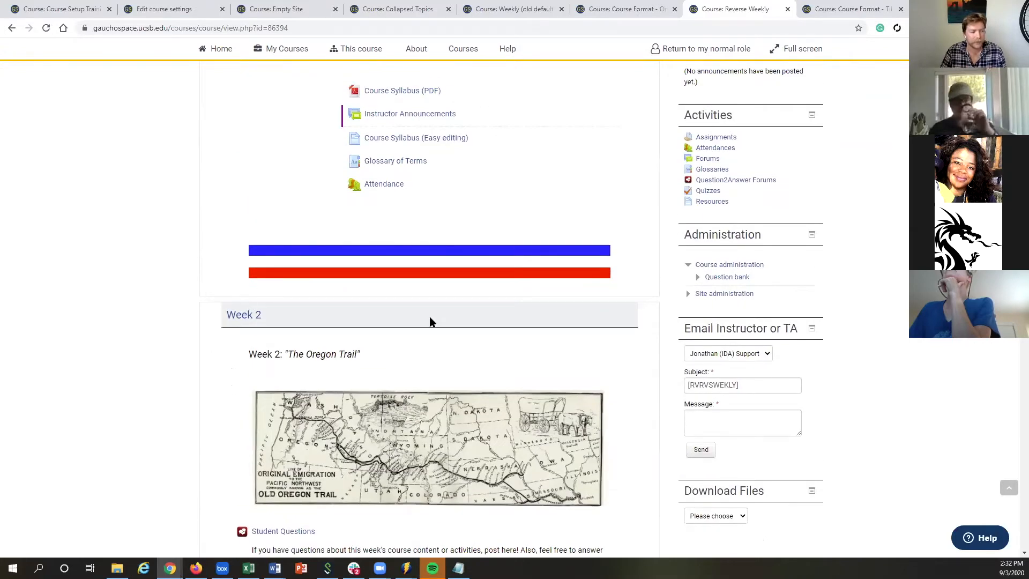
scroll(132, 340, "up", 6)
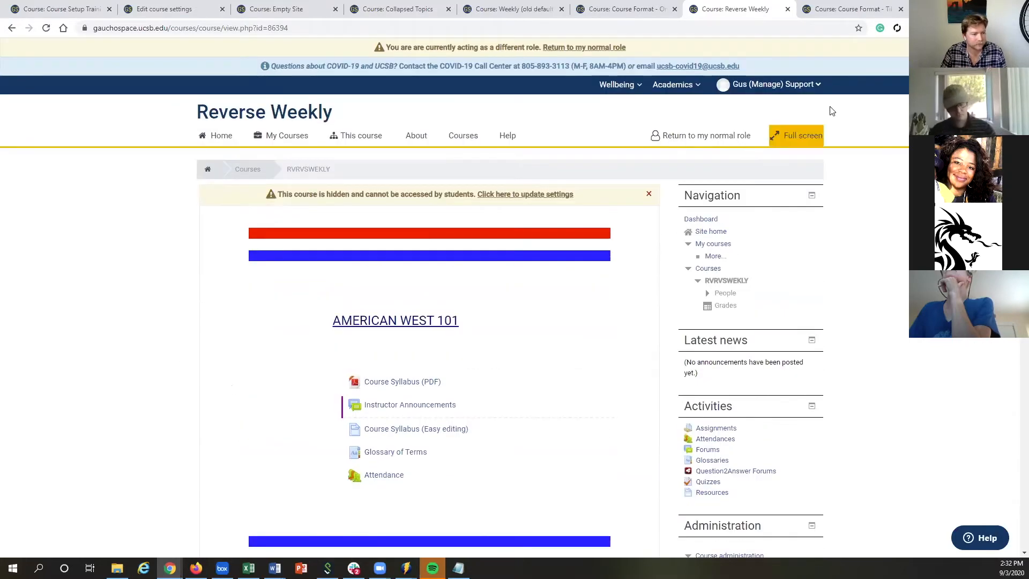
Step: Switch to the "Course Format - Tiles" example course and view its intro section and week tiles
left_click(824, 12)
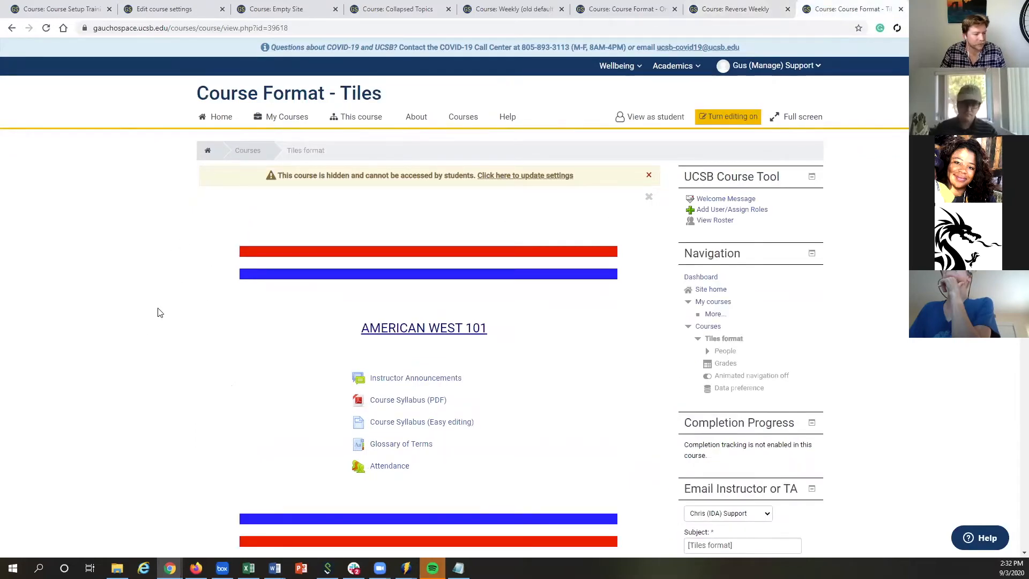
scroll(161, 311, "down", 4)
scroll(173, 306, "up", 1)
scroll(172, 306, "down", 1)
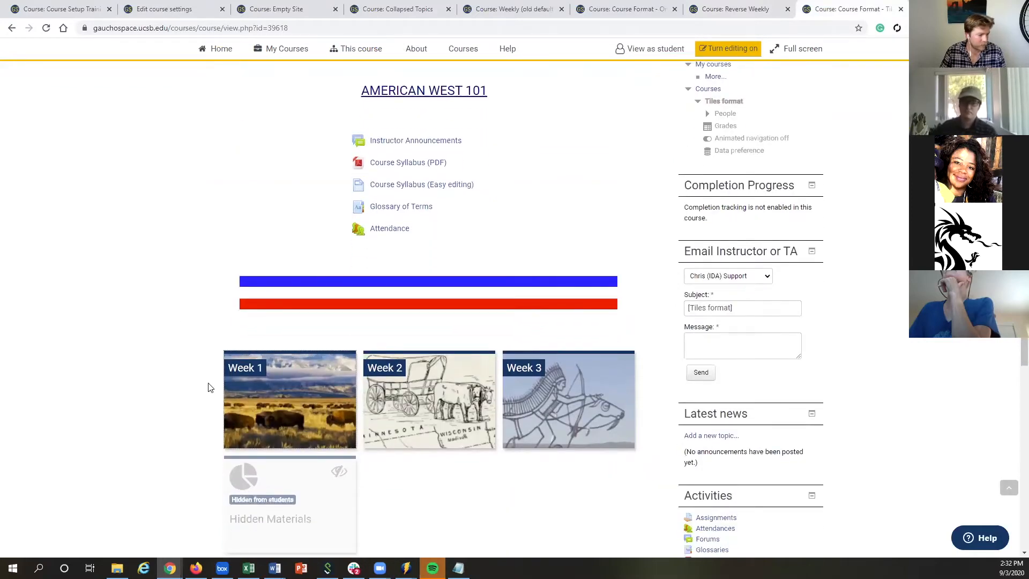
scroll(188, 340, "down", 2)
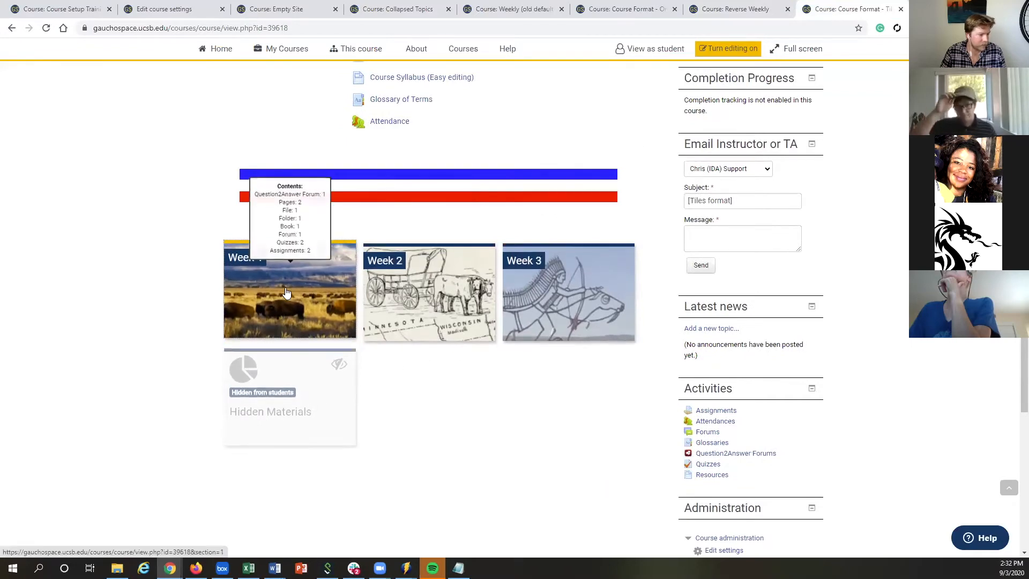
Step: Open the Week 1 tile and look through its materials and required assignments
left_click(285, 292)
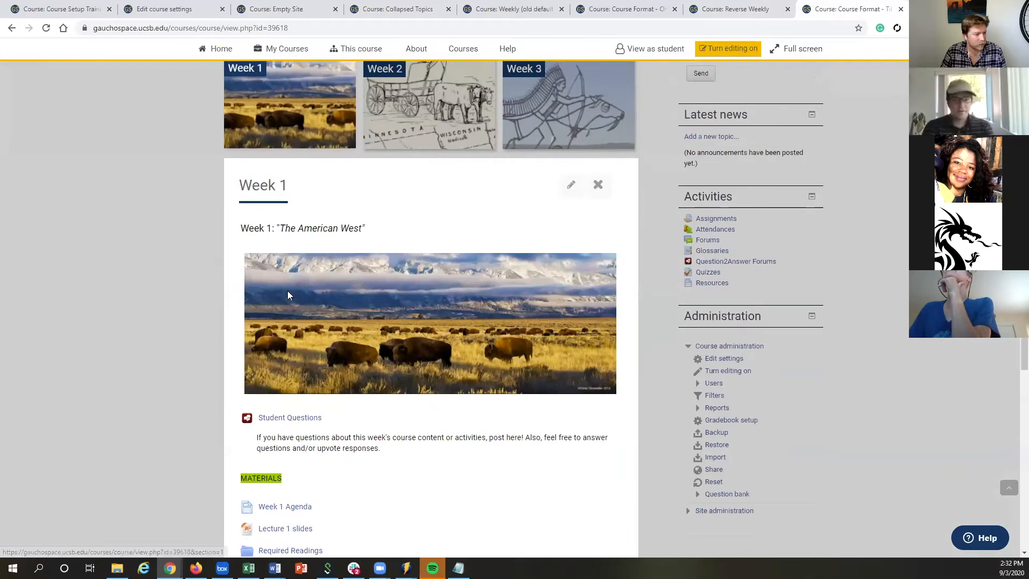
scroll(287, 299, "down", 1)
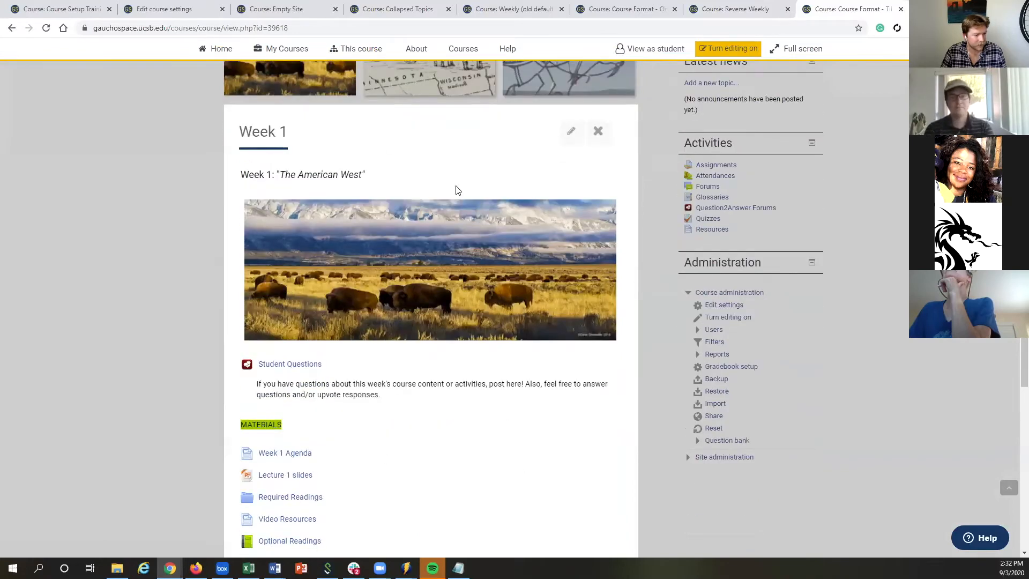
scroll(346, 198, "down", 8)
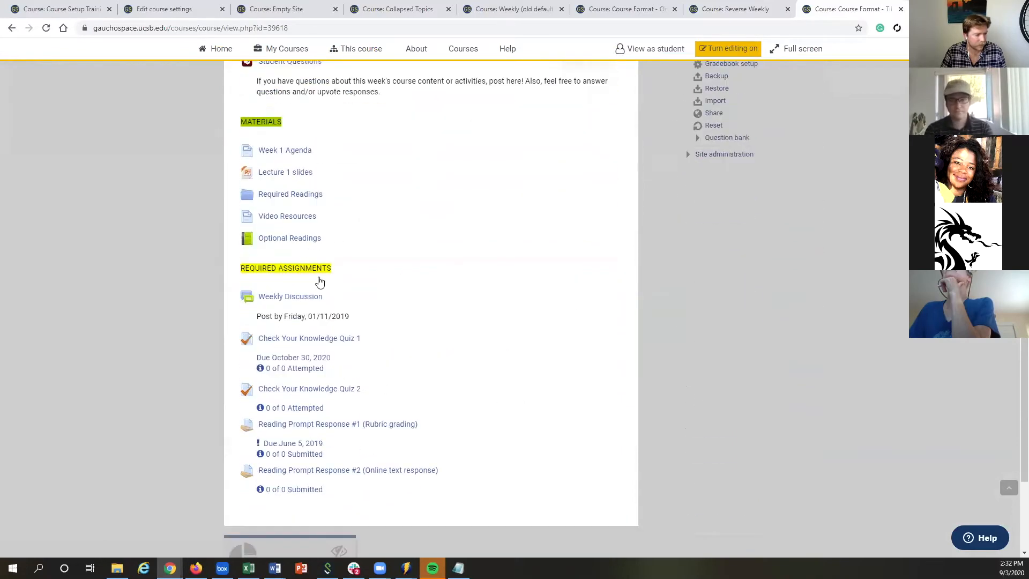
scroll(317, 293, "up", 15)
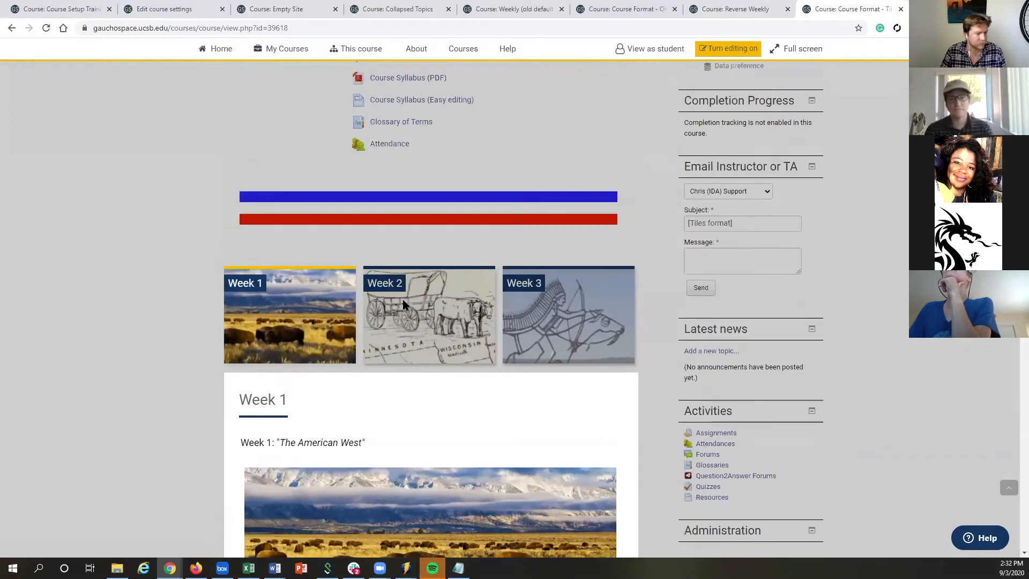
Step: Open the Week 2 tile and look through "The Oregon Trail" materials and assignments
left_click(411, 314)
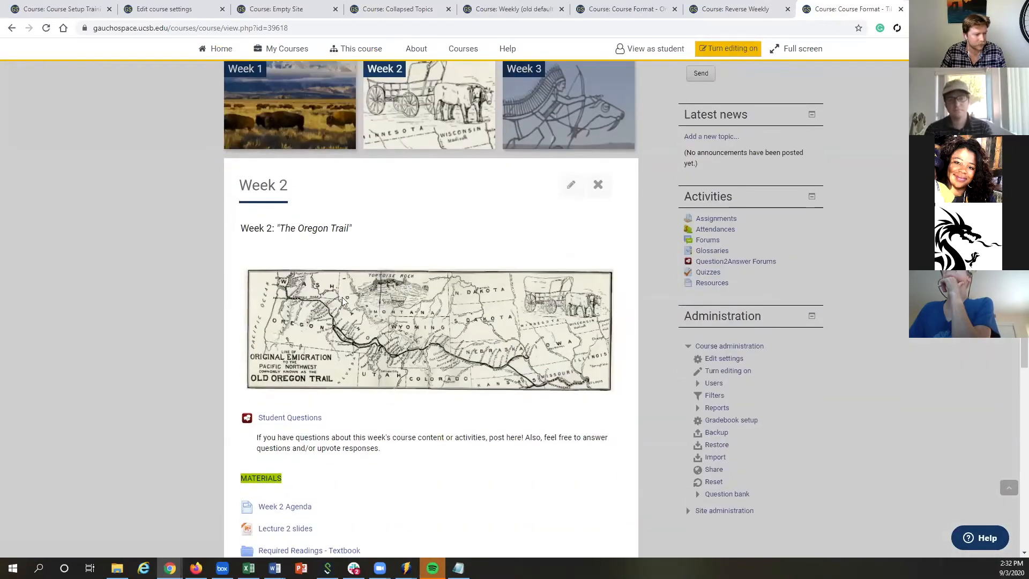
scroll(334, 259, "down", 10)
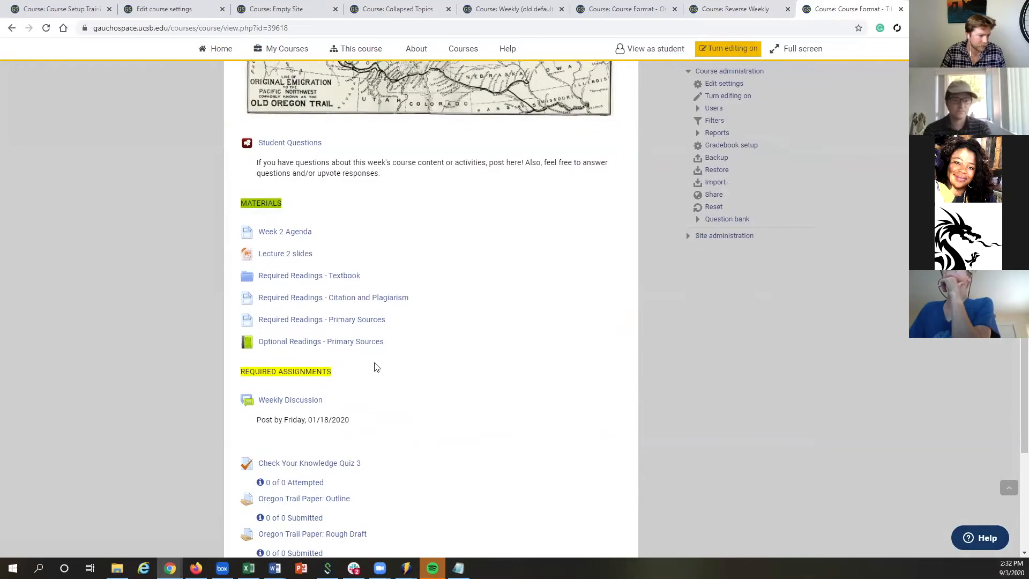
scroll(375, 364, "up", 10)
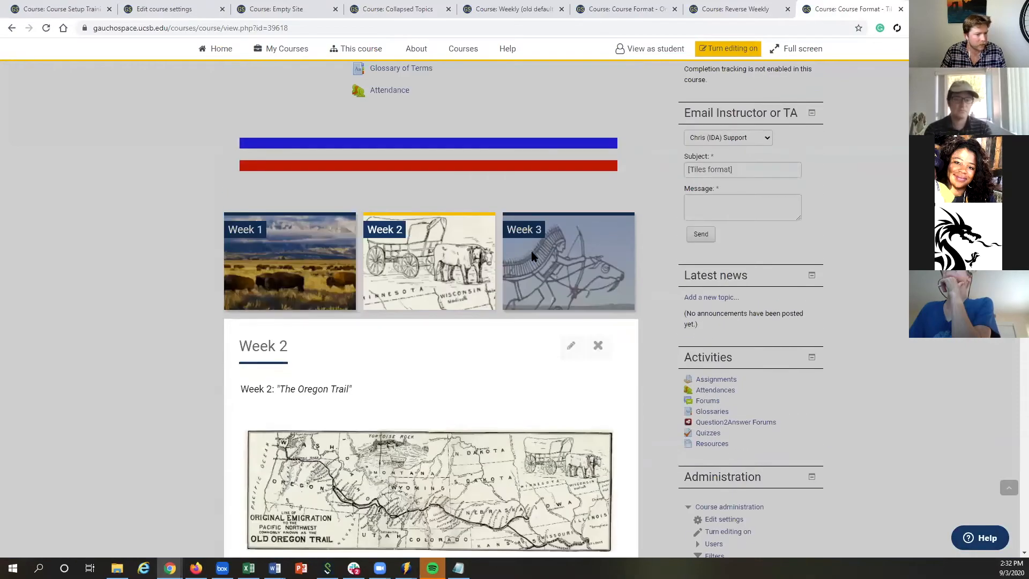
Step: Open the Week 3 tile and look through "The Battle of Little Big Horn" content
left_click(539, 261)
scroll(405, 388, "down", 4)
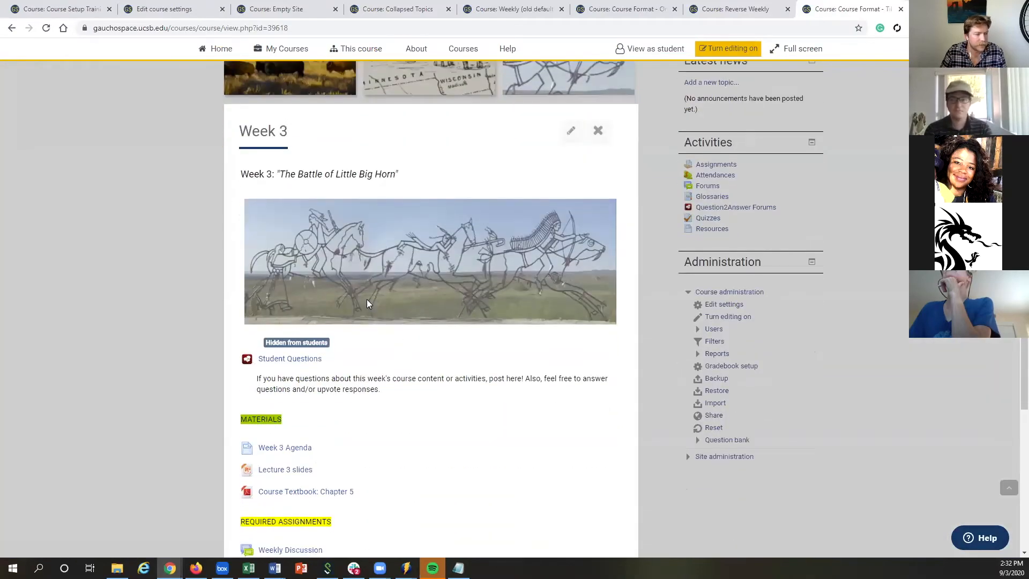
scroll(359, 311, "down", 4)
scroll(359, 311, "up", 5)
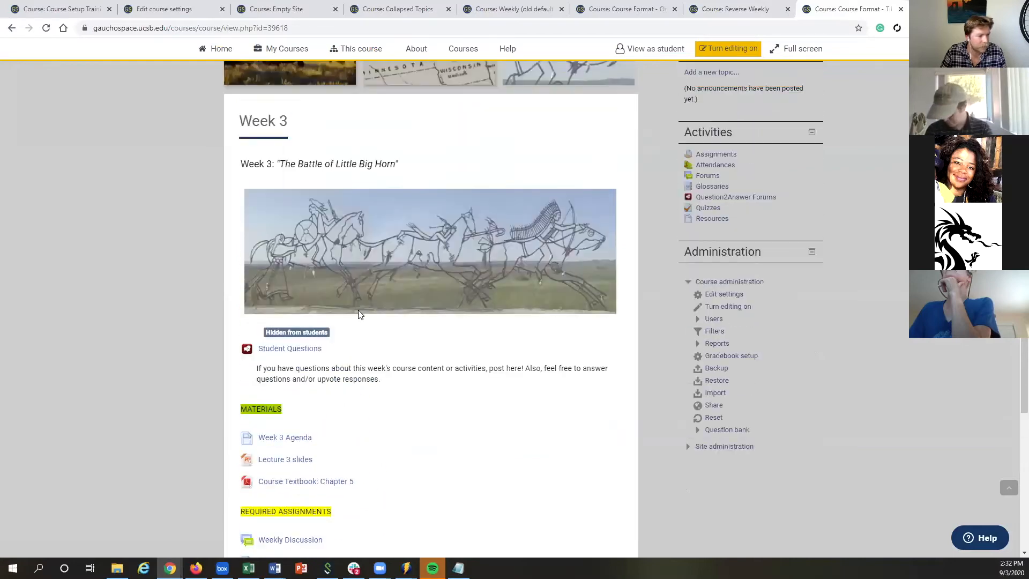
Step: Close the Week 3 tile and look over the Tiles course's intro section and week tiles
scroll(343, 311, "up", 8)
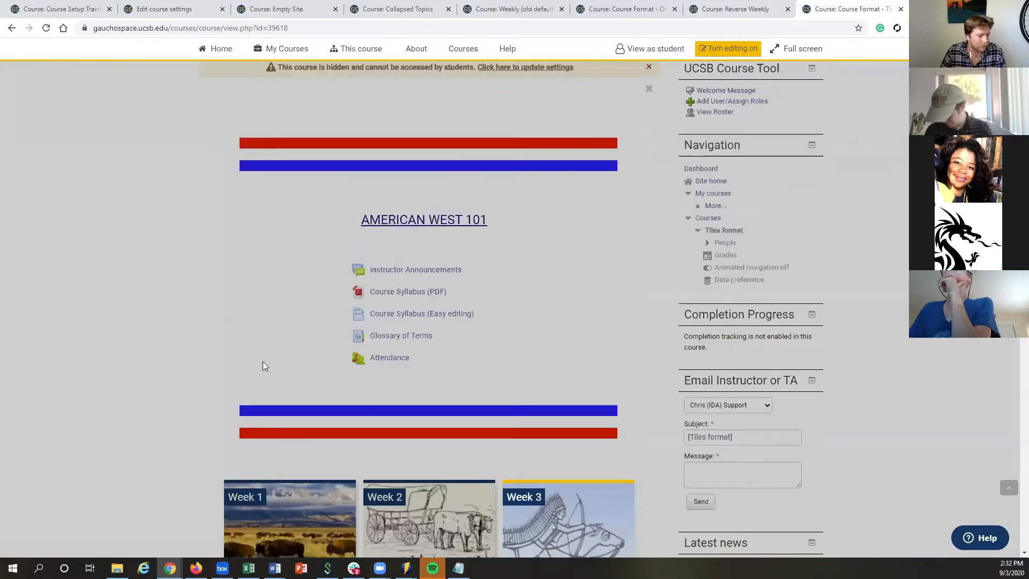
scroll(320, 455, "down", 1)
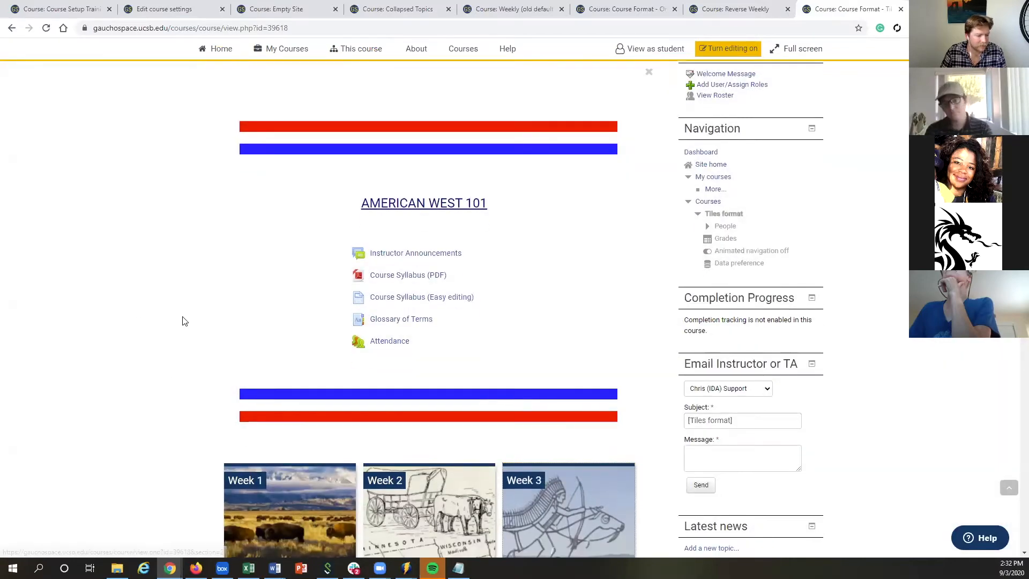
scroll(265, 355, "down", 2)
mouse_move(264, 407)
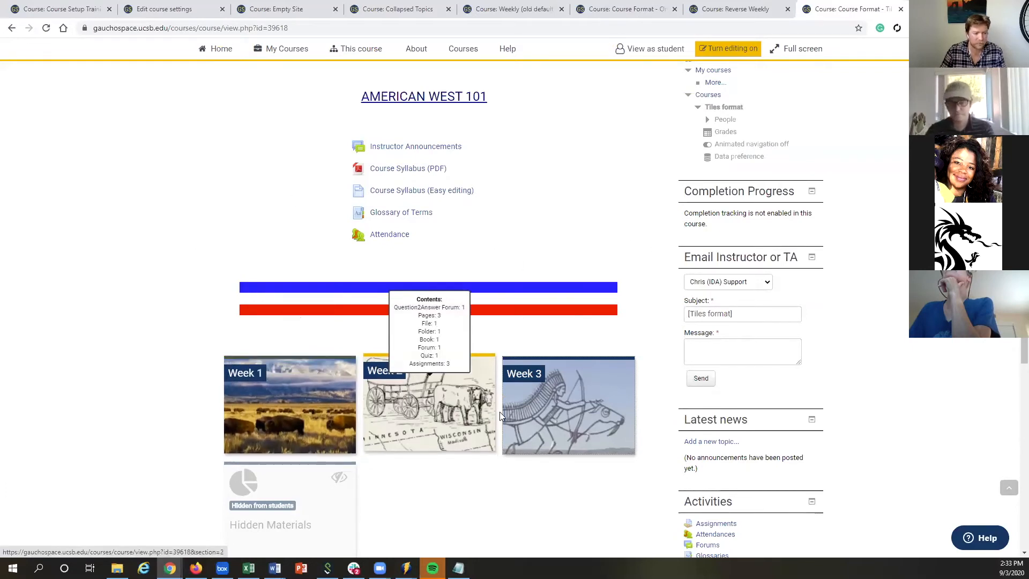
Step: Compare the Tiles course's layout with the Collapsed Topics example course, and return to the Tiles course
mouse_move(551, 391)
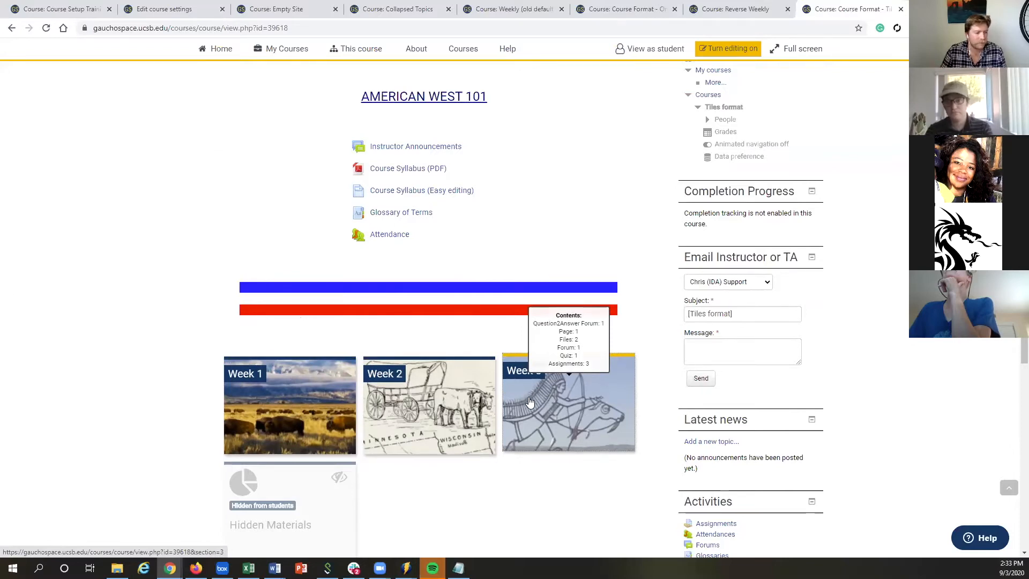
scroll(166, 244, "up", 3)
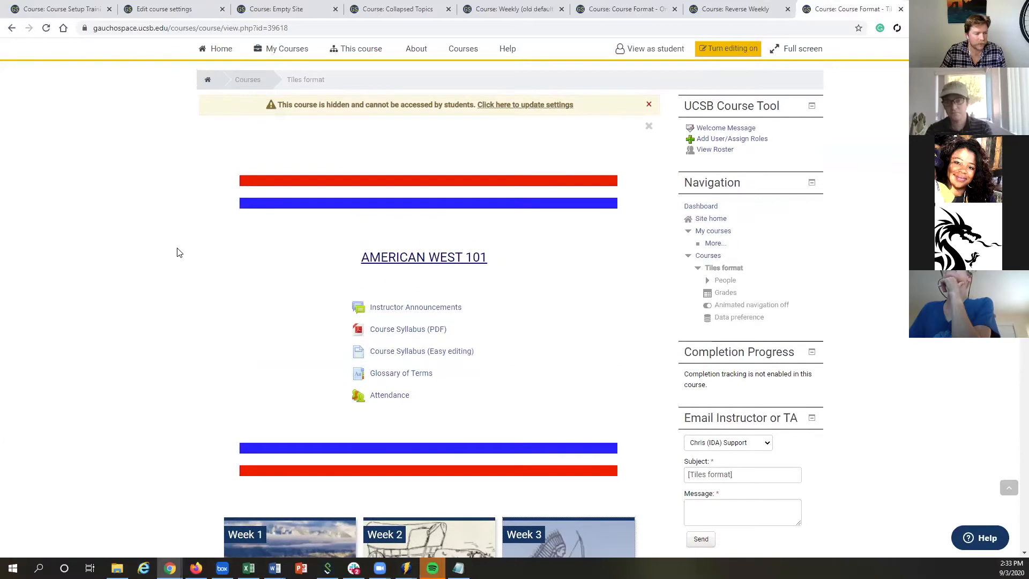
scroll(371, 259, "down", 3)
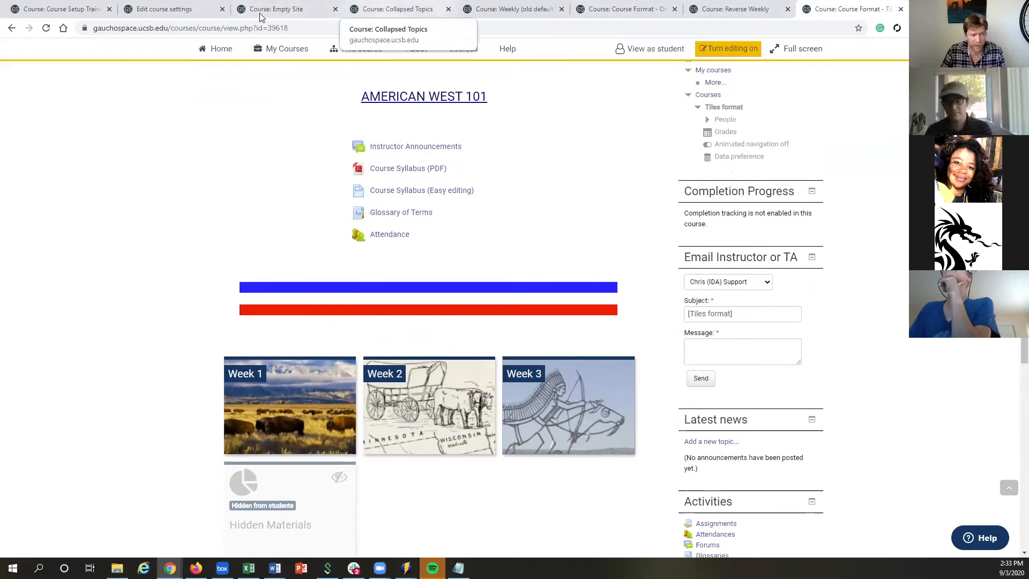
left_click(394, 9)
scroll(268, 359, "down", 4)
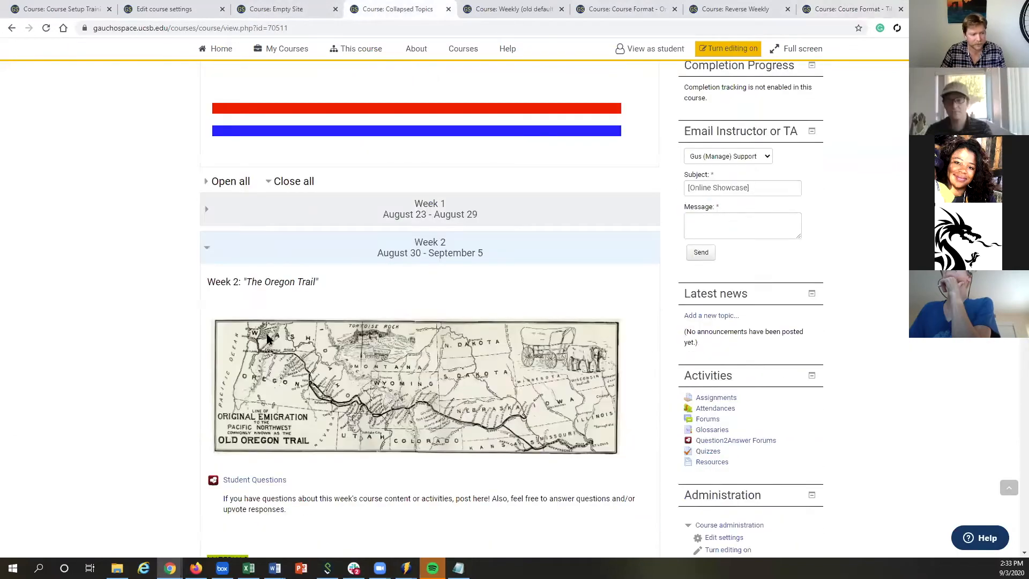
left_click(827, 9)
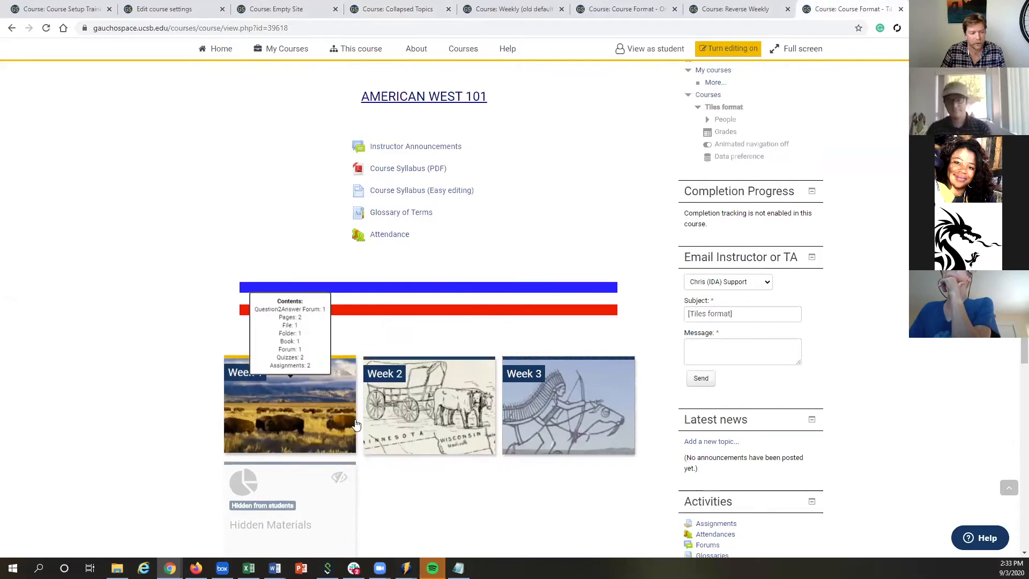
Step: Open the Week 3, Week 2 and Week 1 tiles one after another to view their content
scroll(377, 285, "up", 3)
scroll(386, 374, "down", 2)
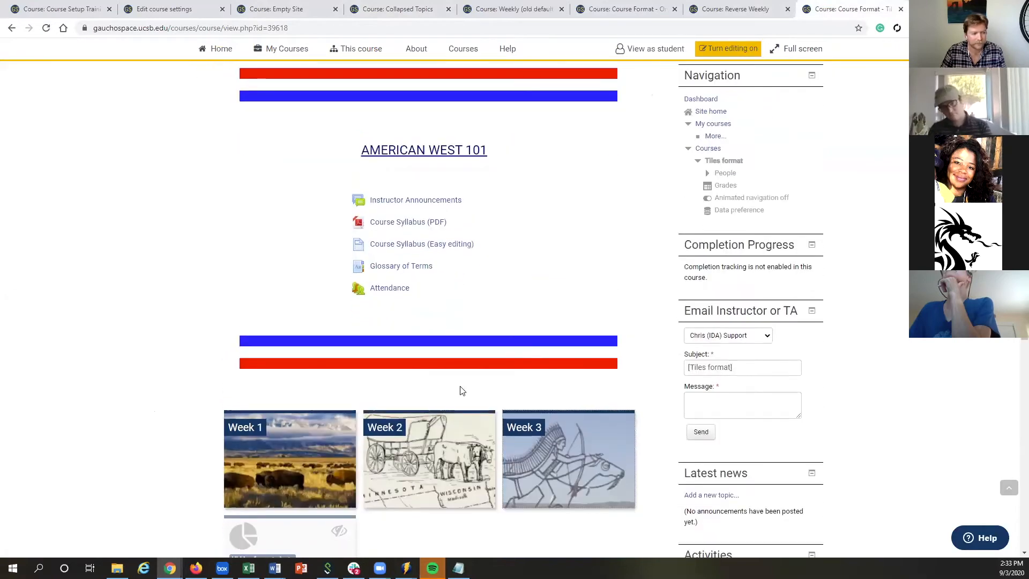
scroll(242, 408, "down", 1)
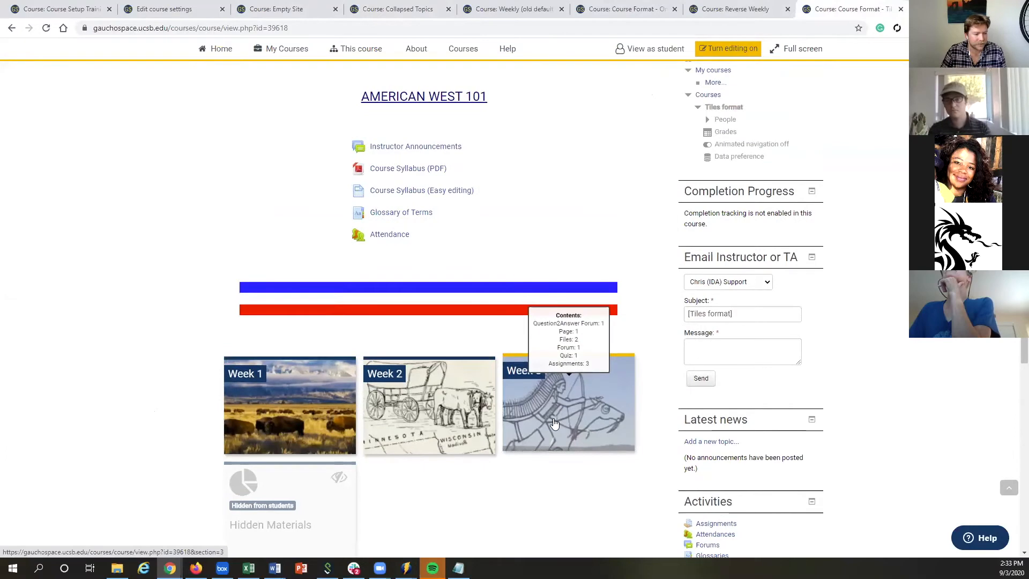
left_click(567, 397)
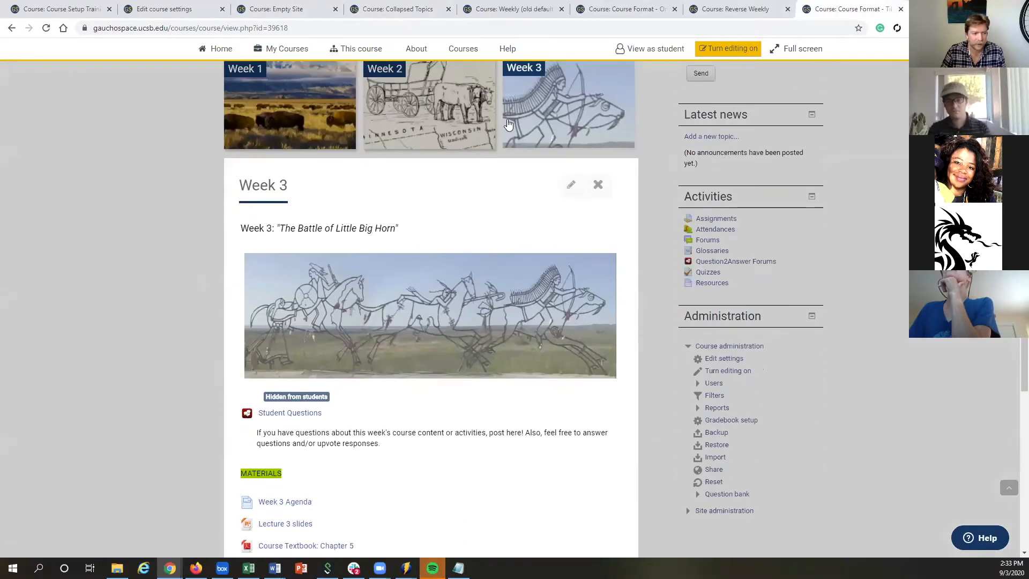
left_click(429, 115)
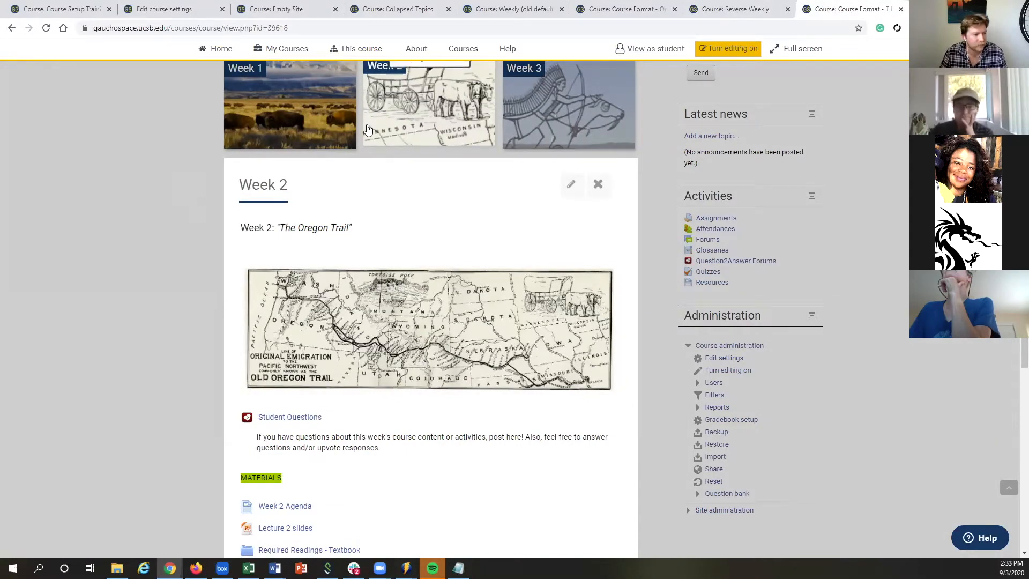
left_click(278, 119)
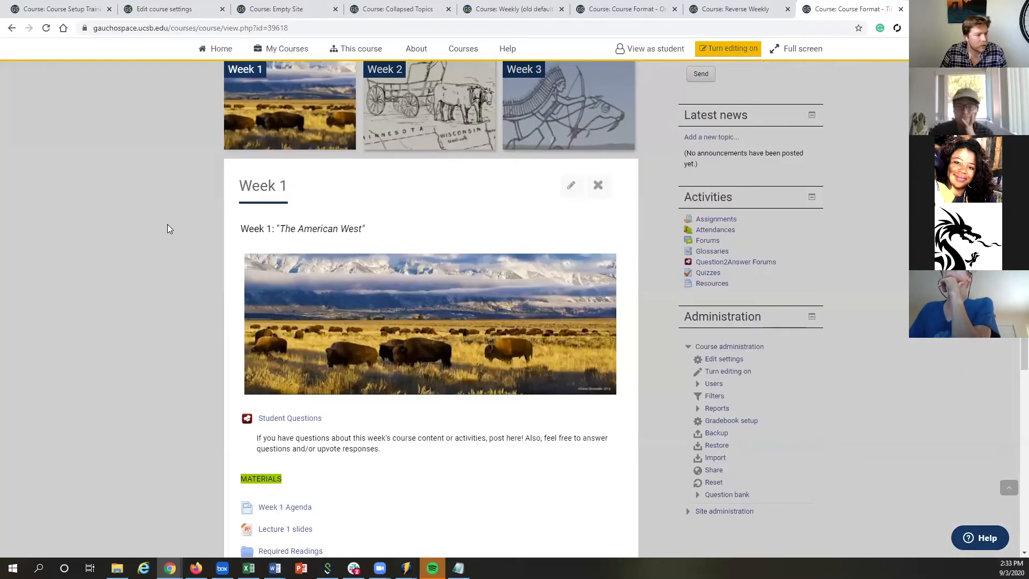
scroll(165, 227, "up", 3)
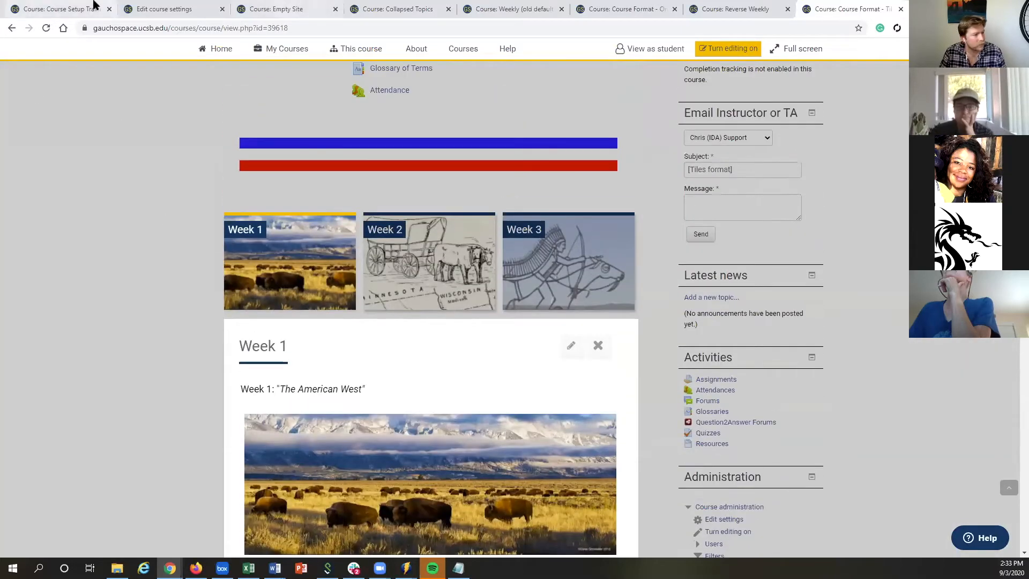
Step: Review the available course format options in the "After" course's settings, leaving Onetopic format selected
left_click(161, 9)
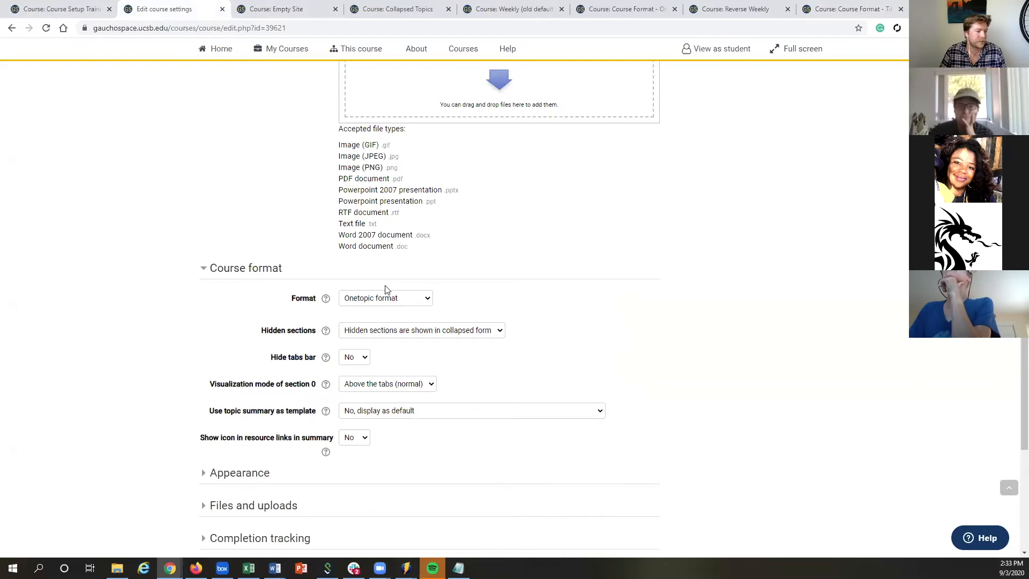
scroll(268, 266, "up", 15)
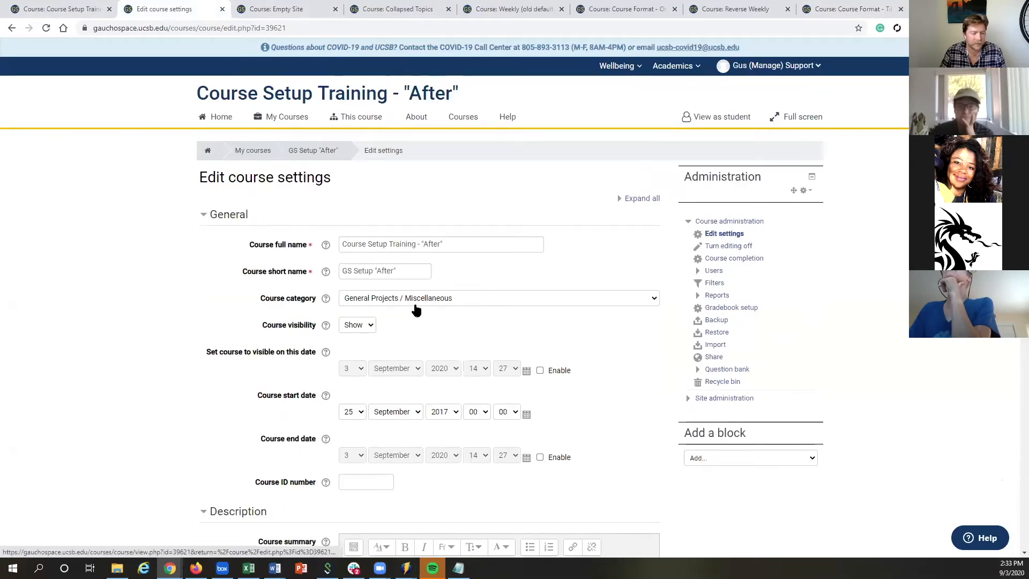
scroll(287, 316, "down", 6)
scroll(231, 321, "down", 10)
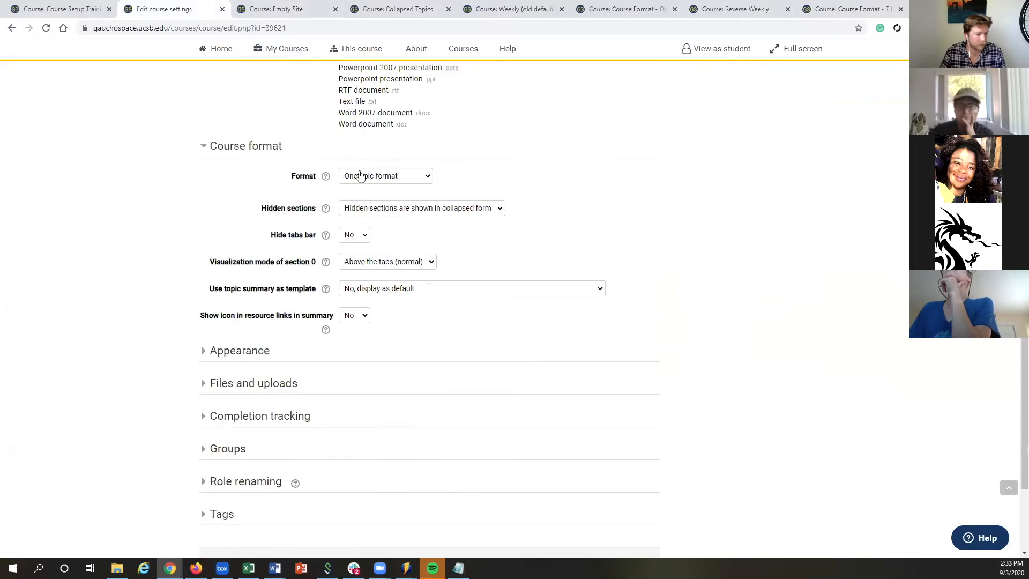
left_click(359, 181)
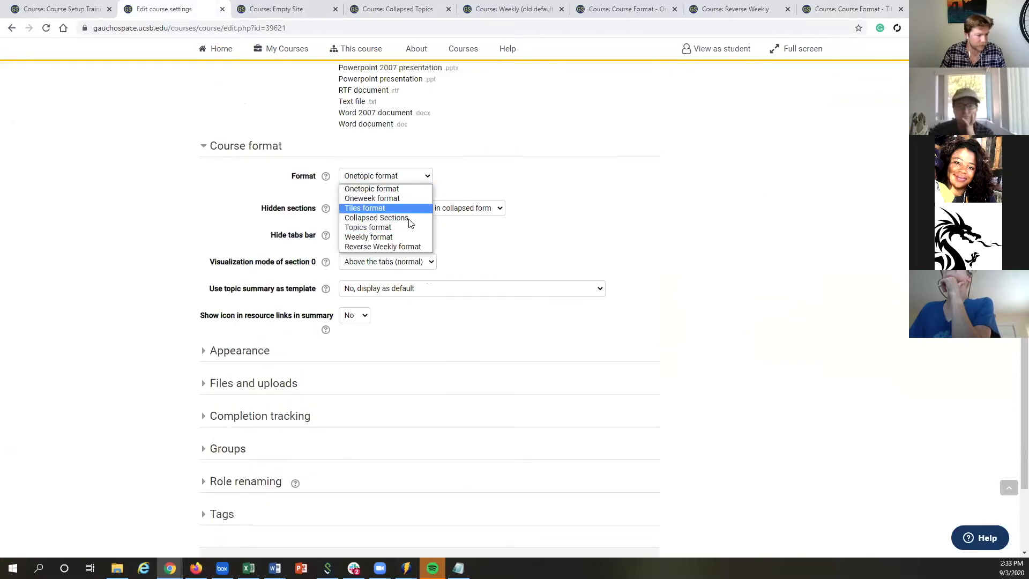
left_click(480, 174)
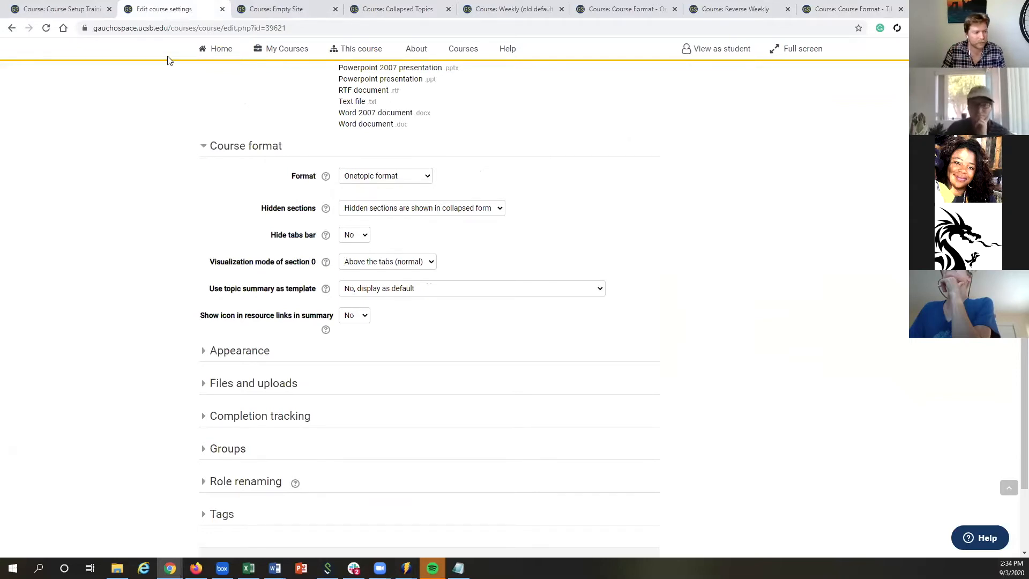
Step: Examine the "Visualization mode of section 0" setting, and leave the course settings without saving
left_click_drag(212, 264, 315, 267)
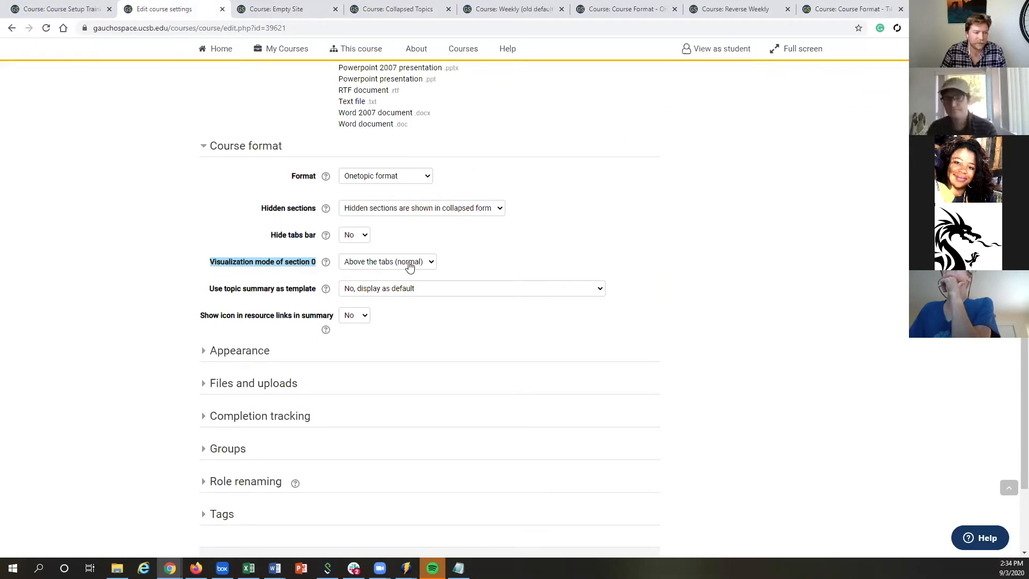
scroll(402, 308, "up", 1)
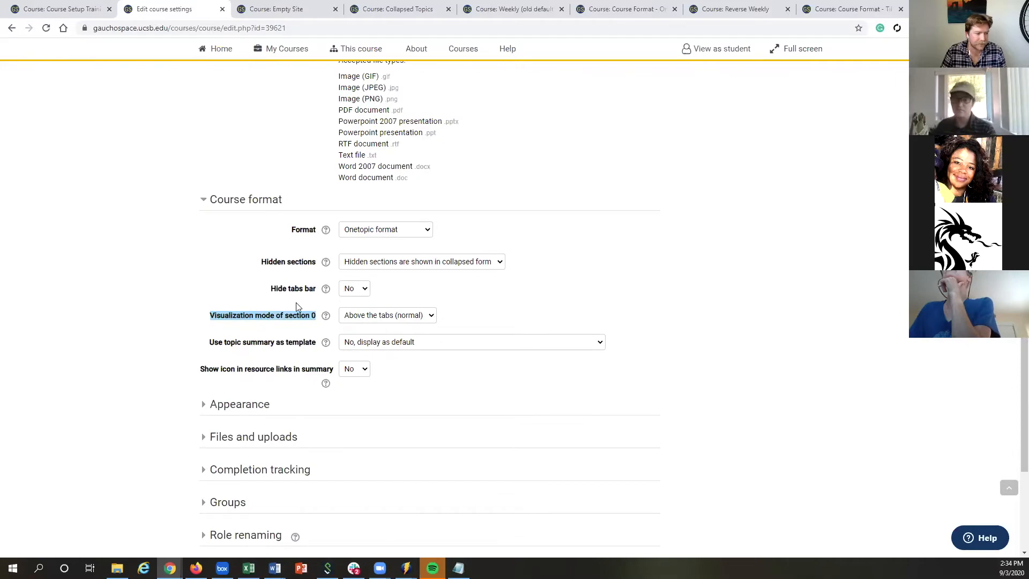
scroll(370, 326, "down", 4)
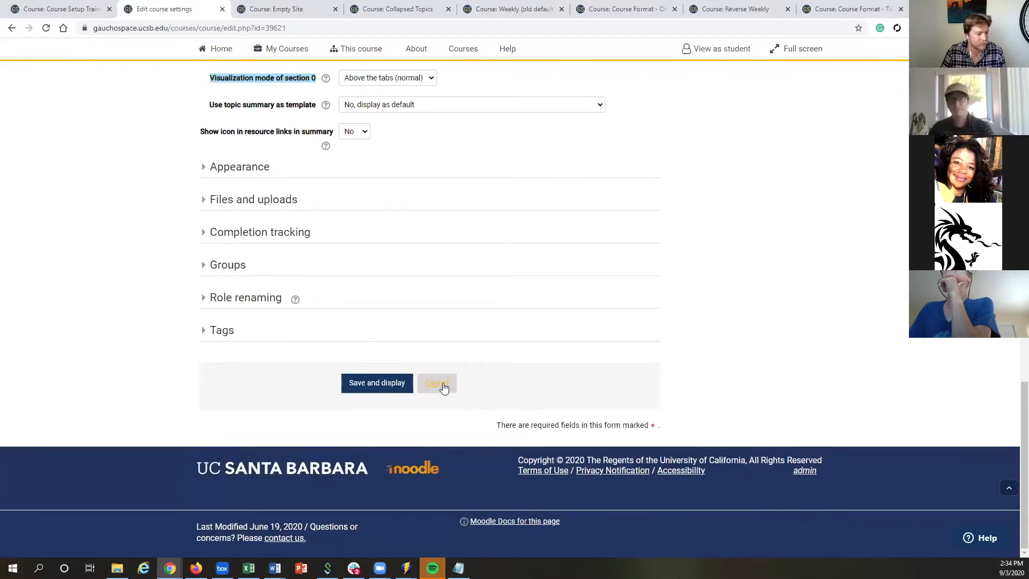
left_click(436, 384)
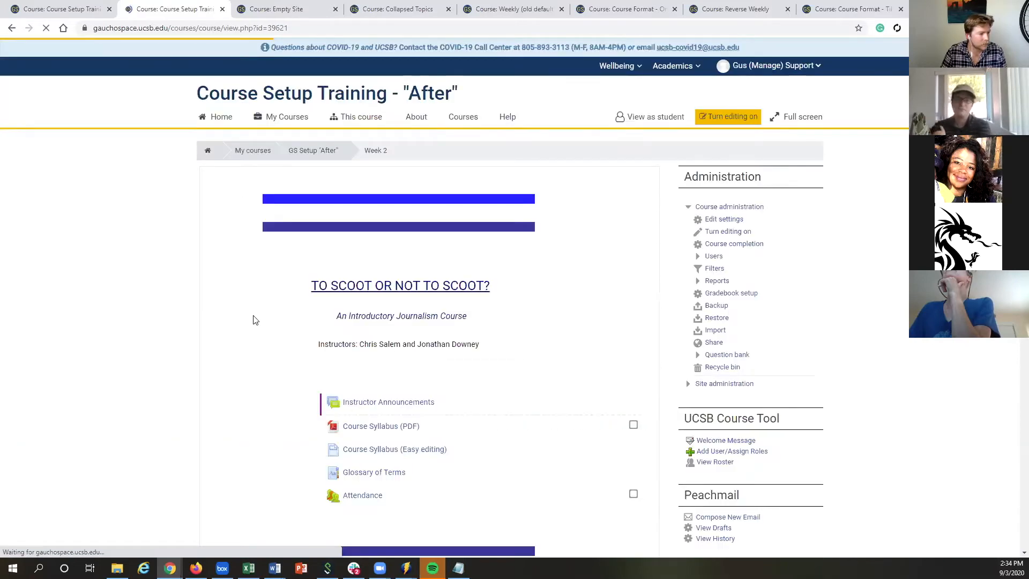
Step: Show the Week 1 section of the "After" course and look over the course page
scroll(491, 400, "down", 2)
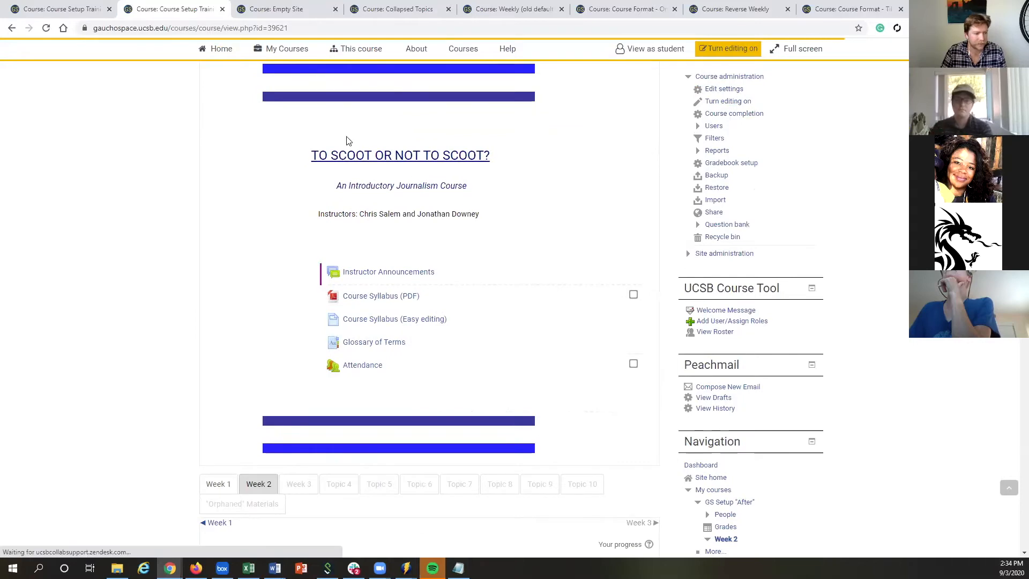
scroll(229, 384, "down", 2)
left_click(219, 376)
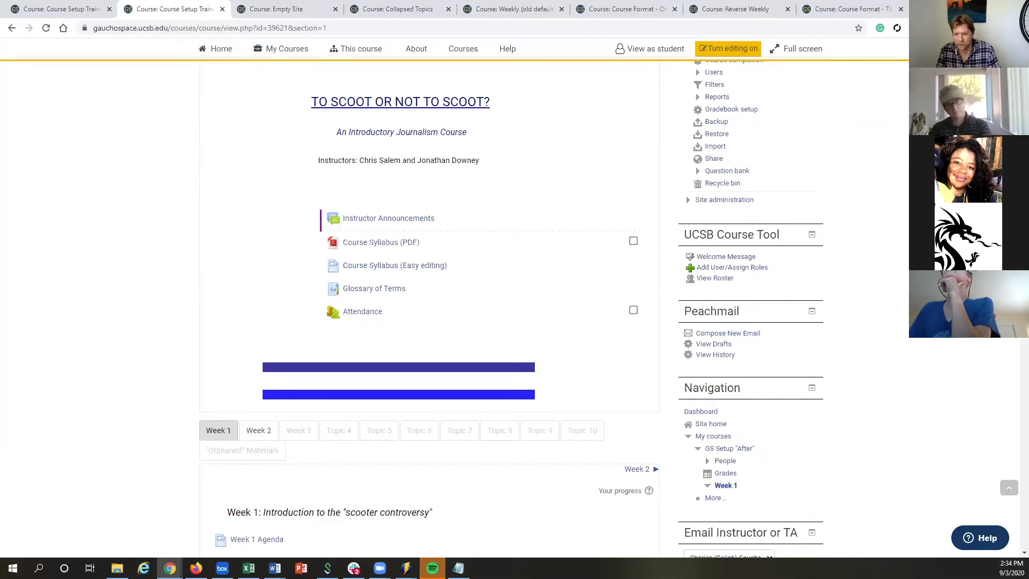
scroll(711, 268, "up", 4)
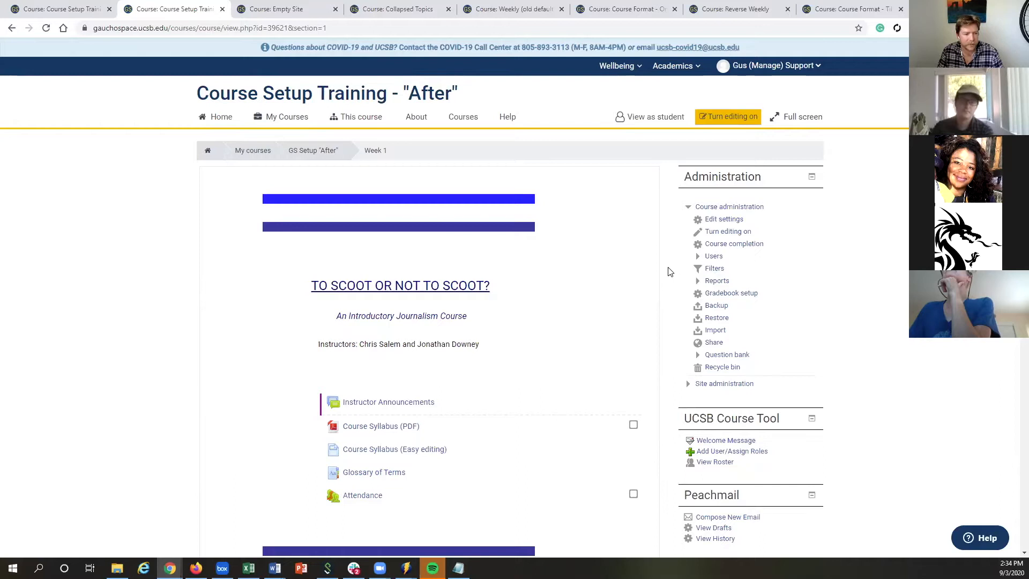
Step: Open the gradebook setup, look through its categories and weights, and return to the course page
left_click(712, 294)
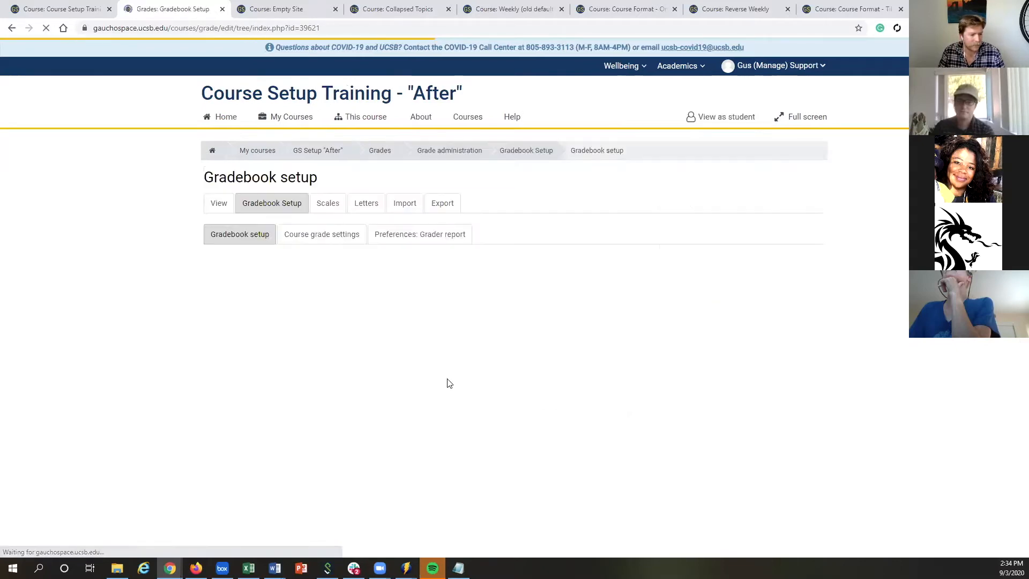
scroll(300, 336, "down", 3)
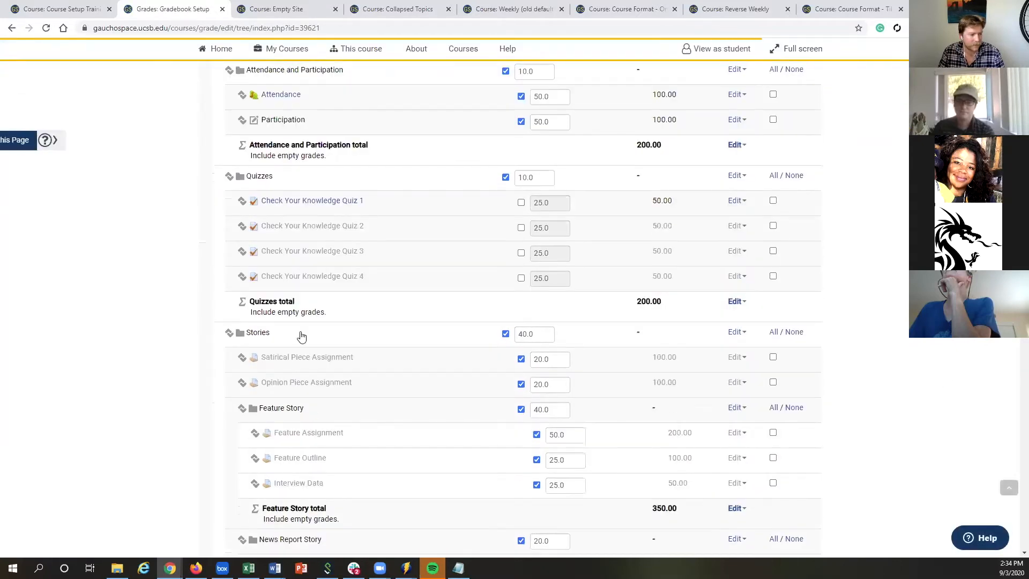
scroll(196, 304, "up", 2)
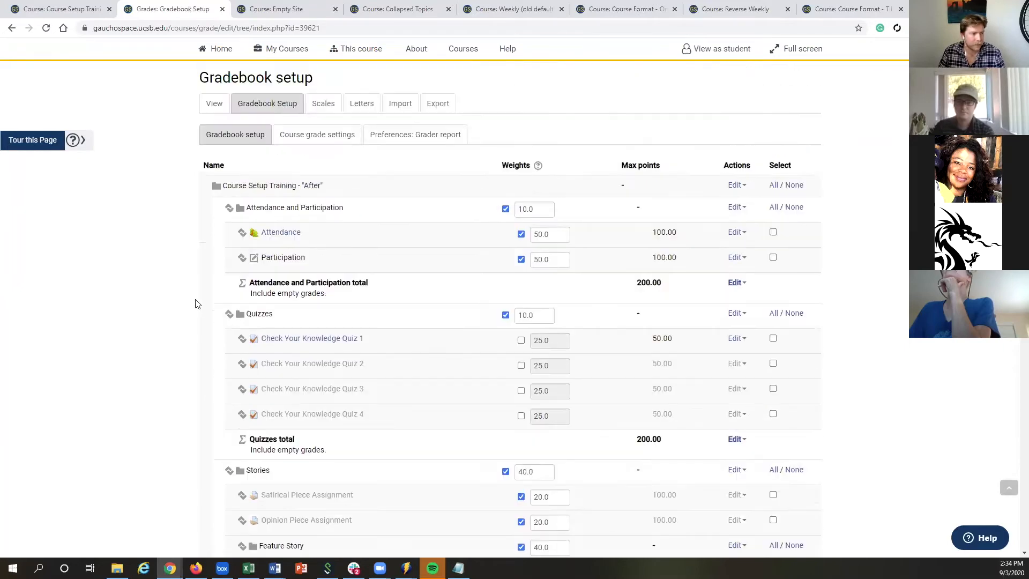
scroll(196, 304, "up", 2)
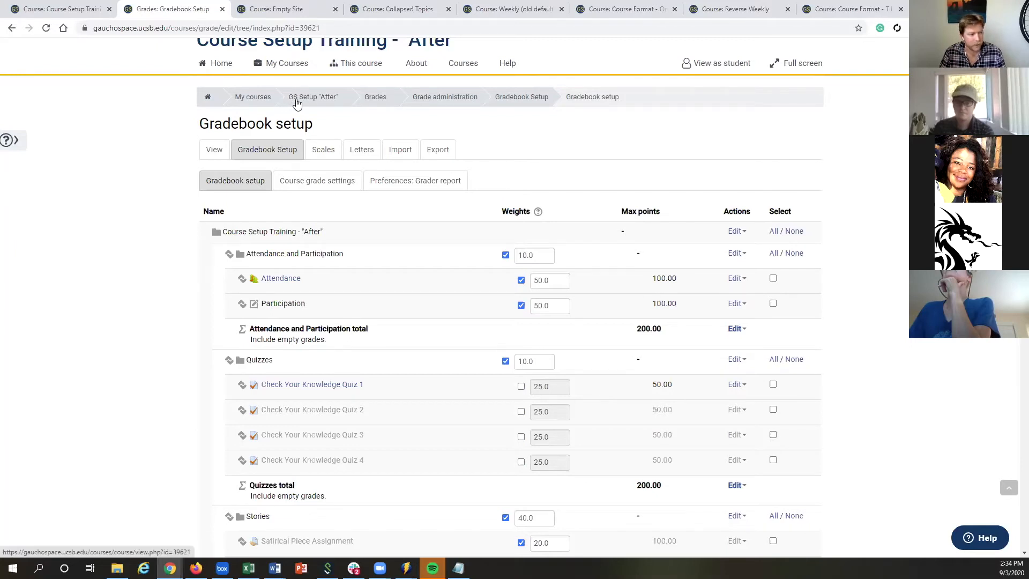
left_click(305, 101)
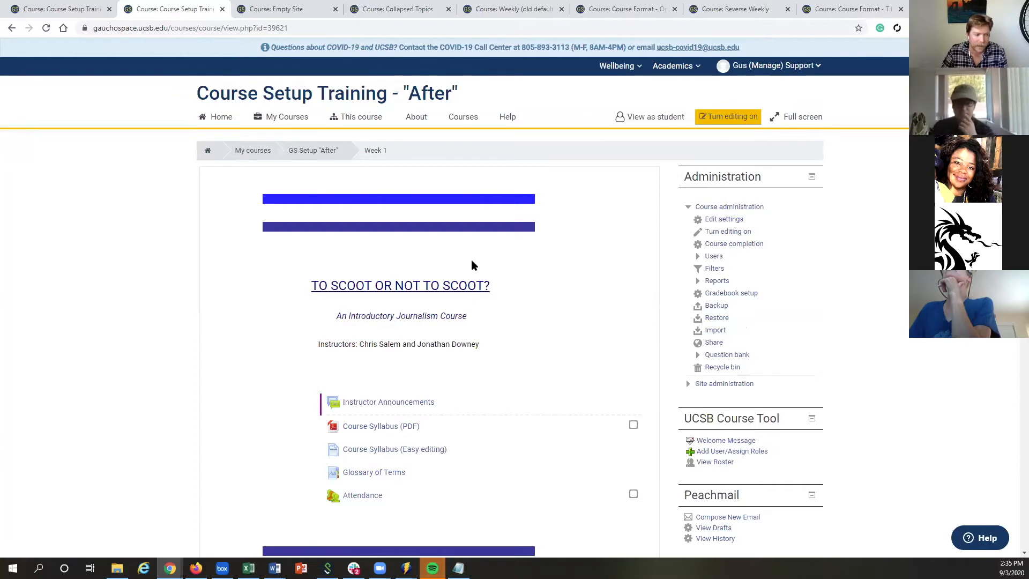
Step: Open the course import page, examine the source course list and search option, and return to the course page
left_click(713, 330)
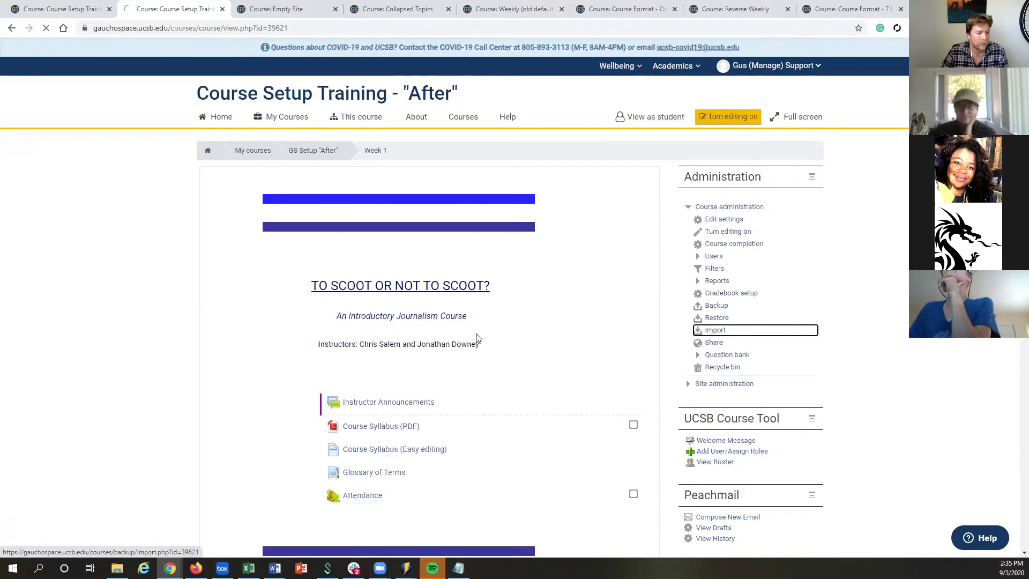
scroll(375, 380, "down", 3)
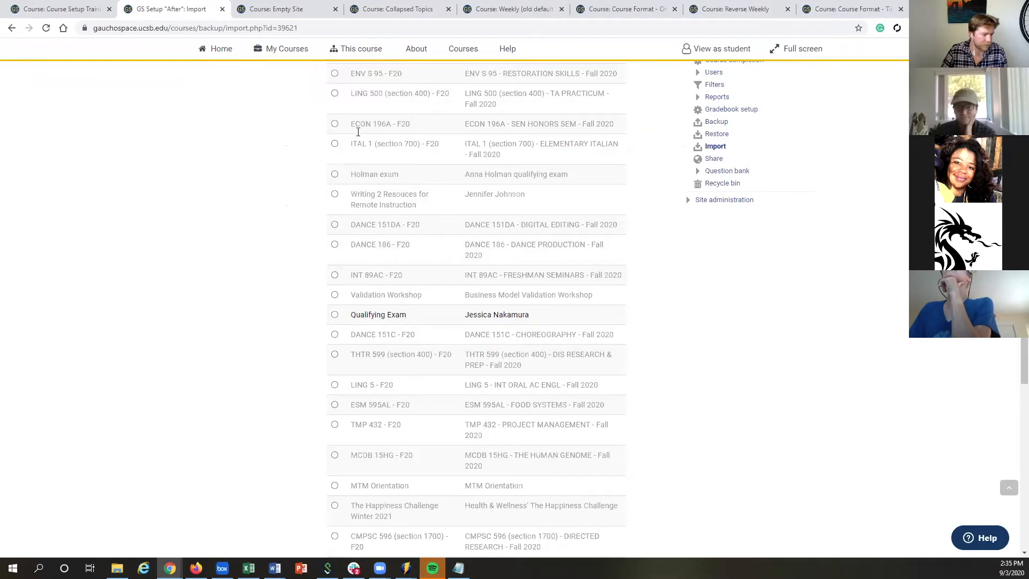
scroll(343, 200, "up", 1)
scroll(342, 199, "up", 3)
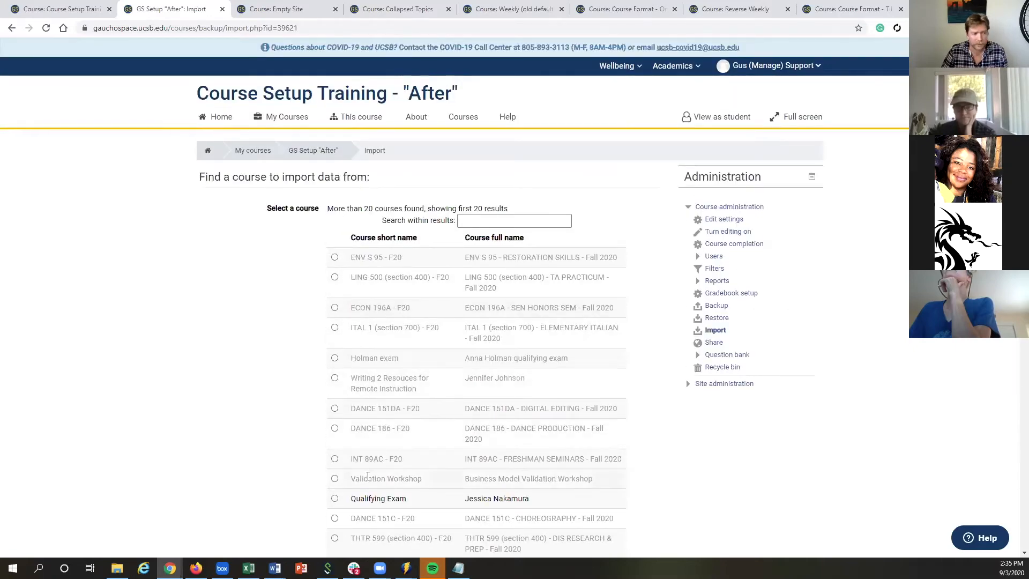
scroll(343, 300, "down", 3)
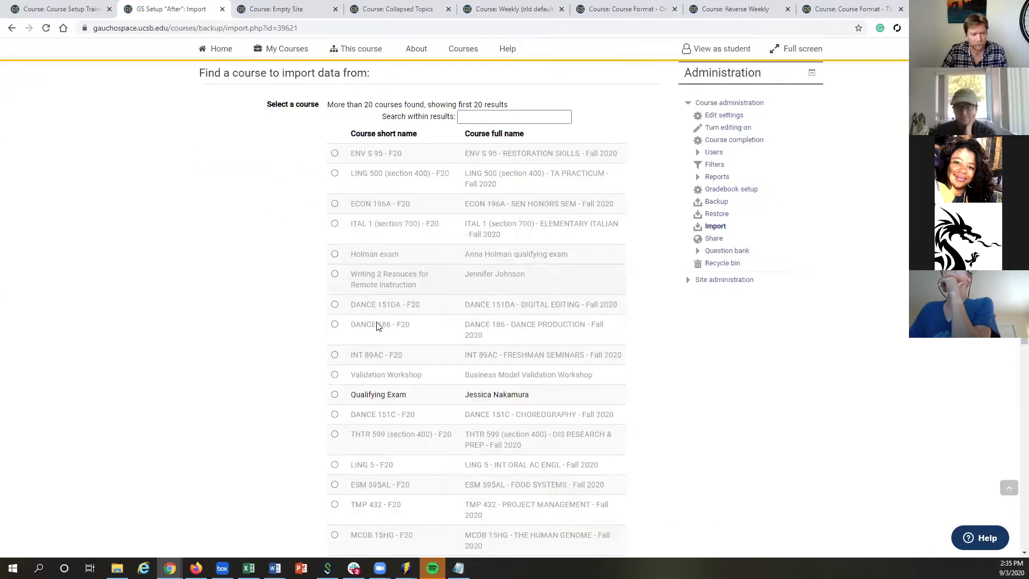
scroll(339, 225, "down", 3)
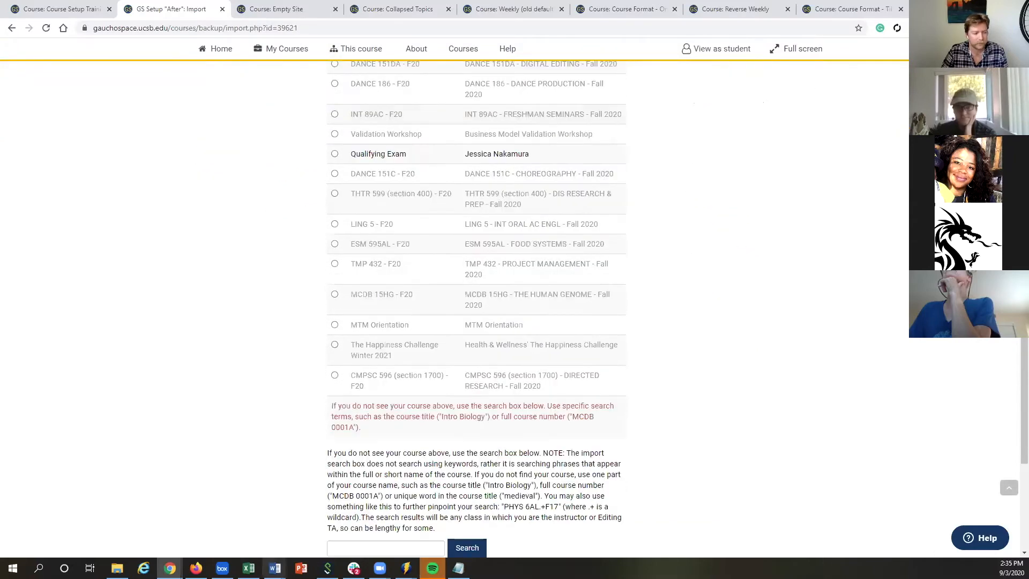
scroll(333, 235, "down", 3)
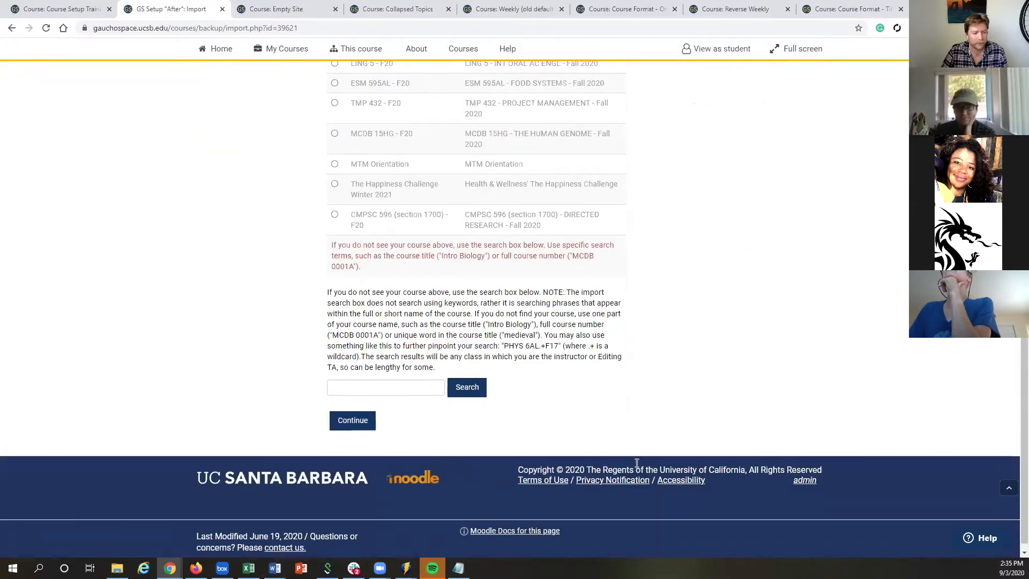
scroll(368, 197, "up", 10)
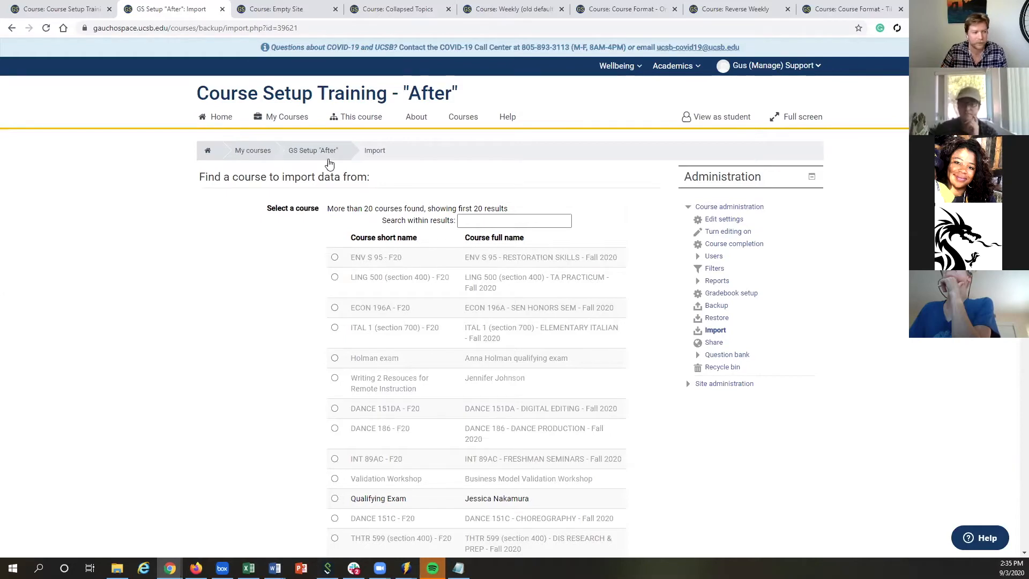
left_click(305, 154)
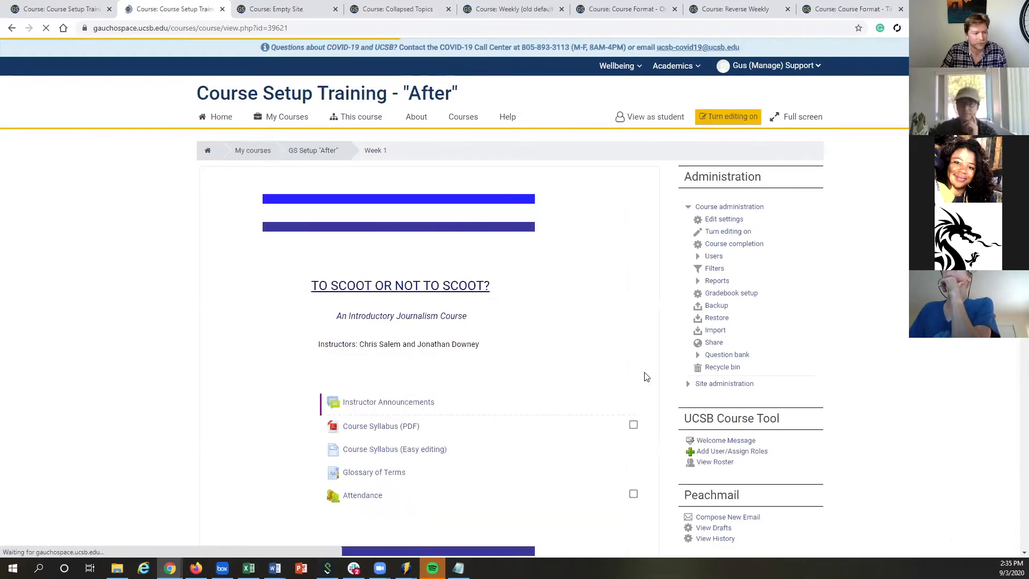
Step: Look over the course administration options and expand the list of reports
scroll(638, 239, "down", 3)
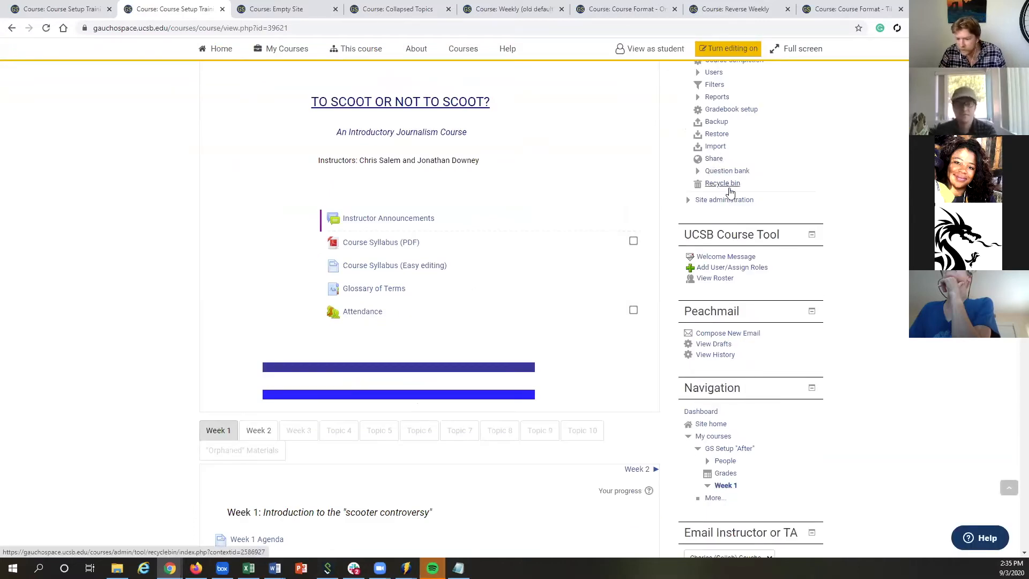
scroll(725, 193, "up", 3)
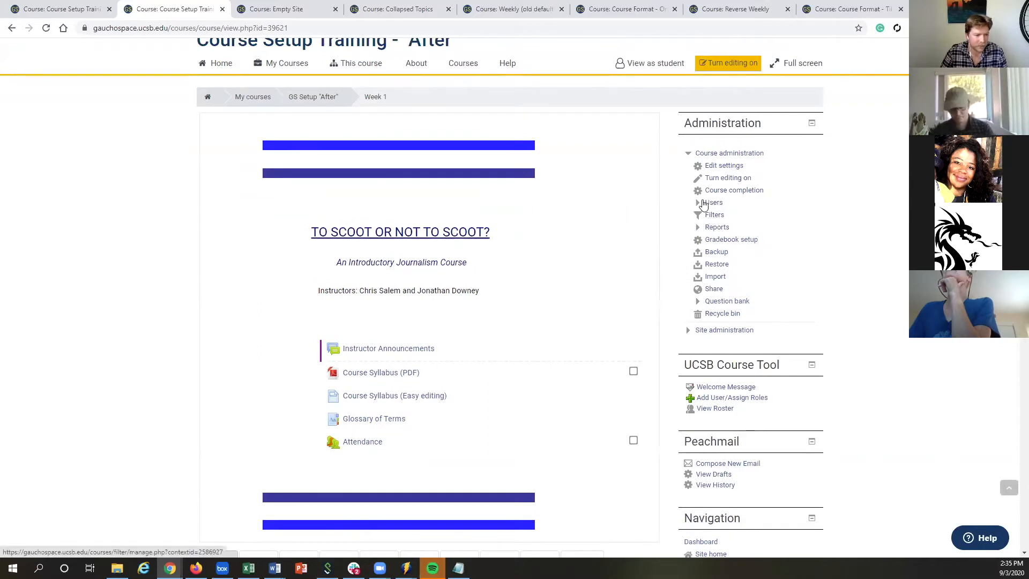
left_click(705, 231)
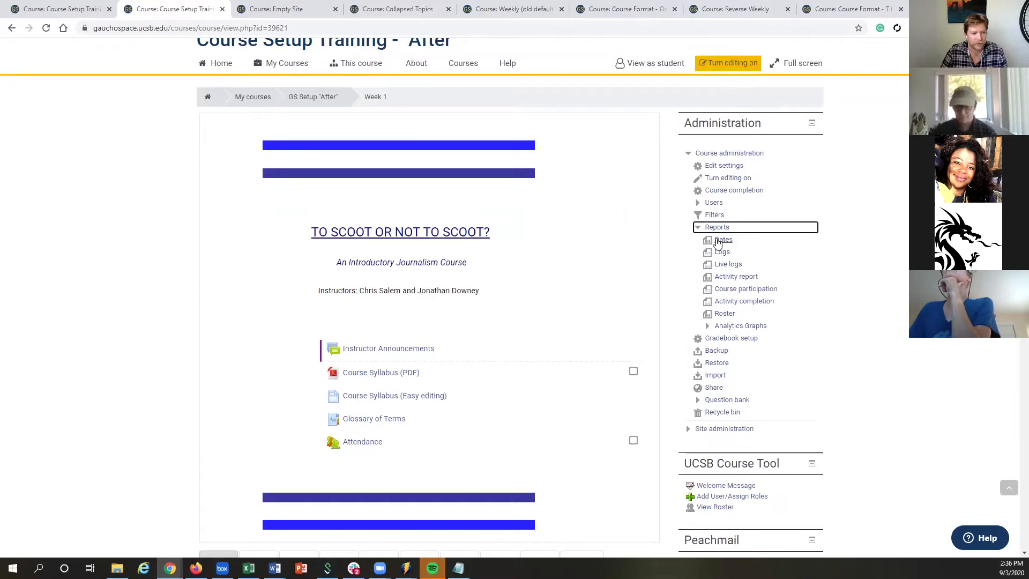
Step: Open the course's Dates report and examine the start date and the assignment date settings by week and topic
left_click(723, 240)
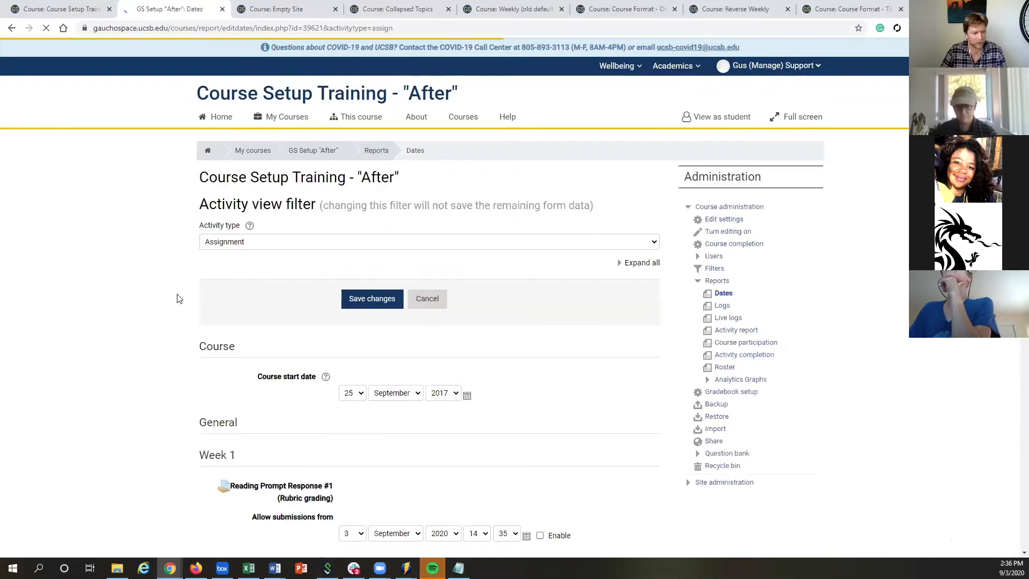
scroll(140, 307, "down", 9)
scroll(159, 315, "down", 20)
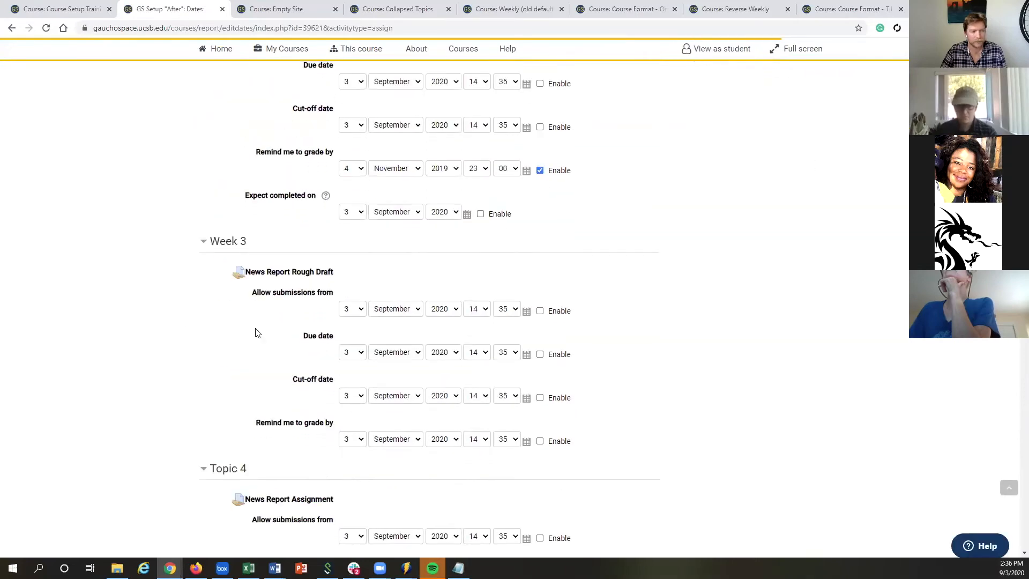
scroll(197, 206, "down", 7)
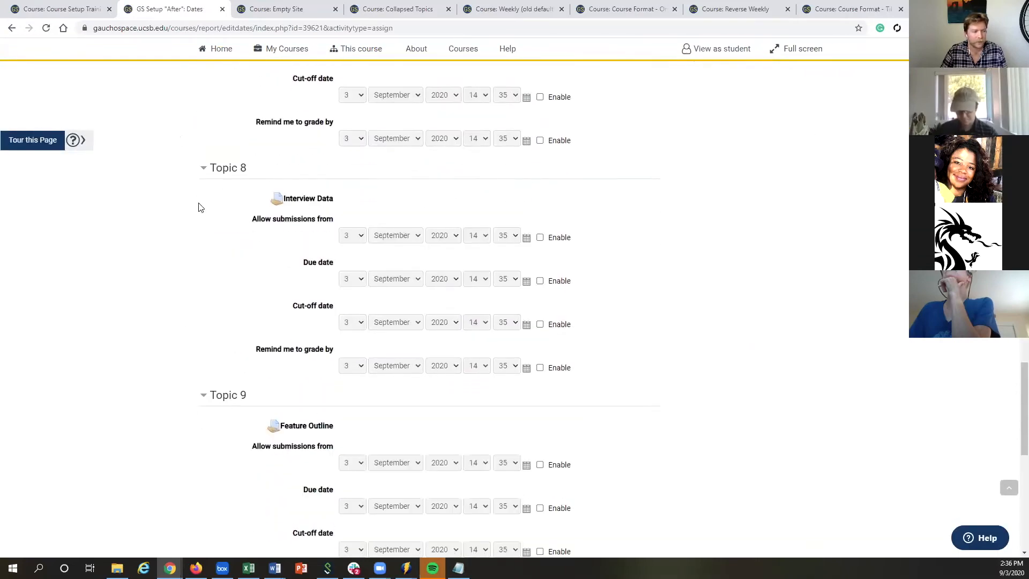
scroll(279, 445, "up", 8)
scroll(259, 411, "up", 20)
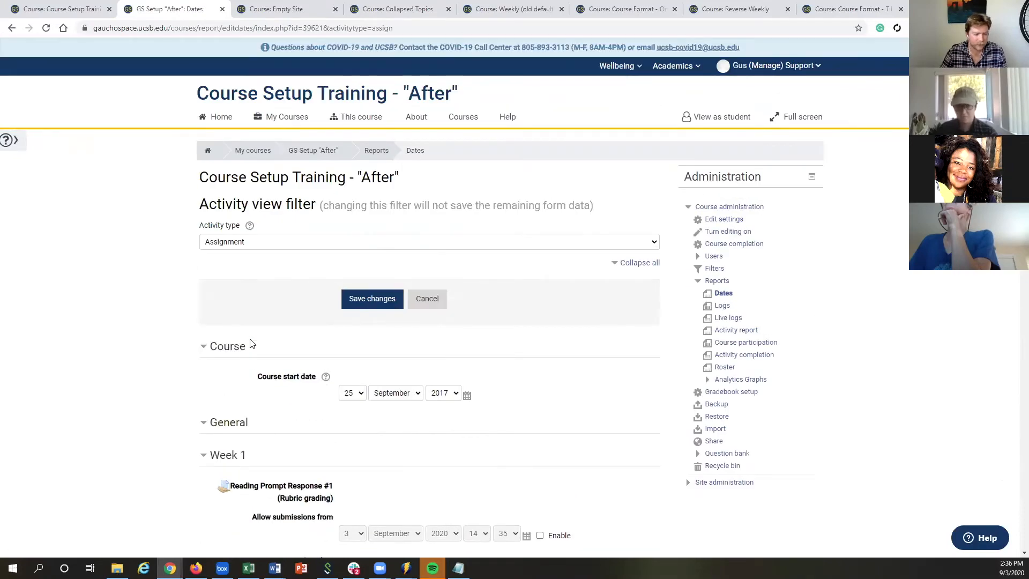
scroll(144, 341, "down", 5)
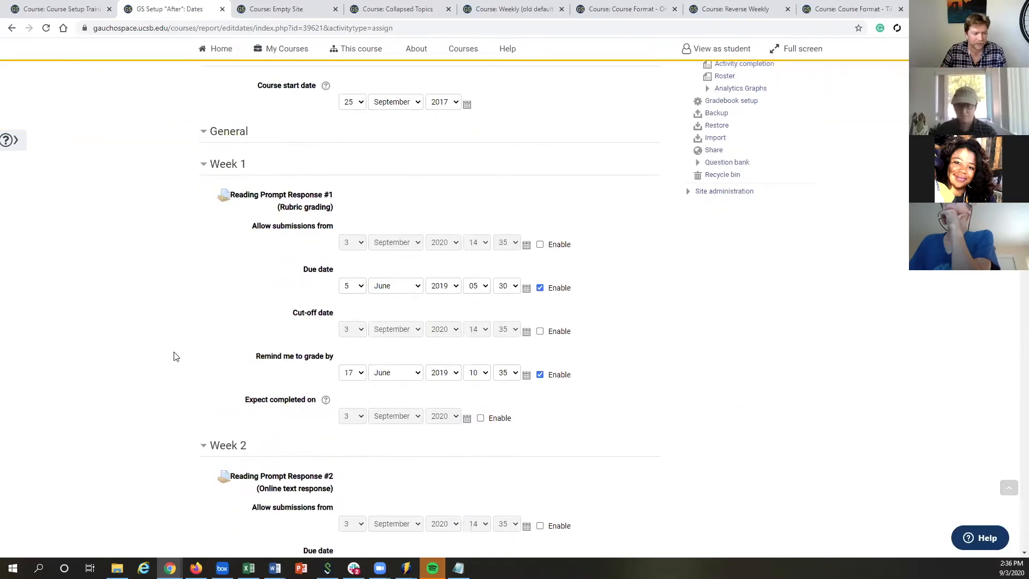
scroll(308, 306, "down", 4)
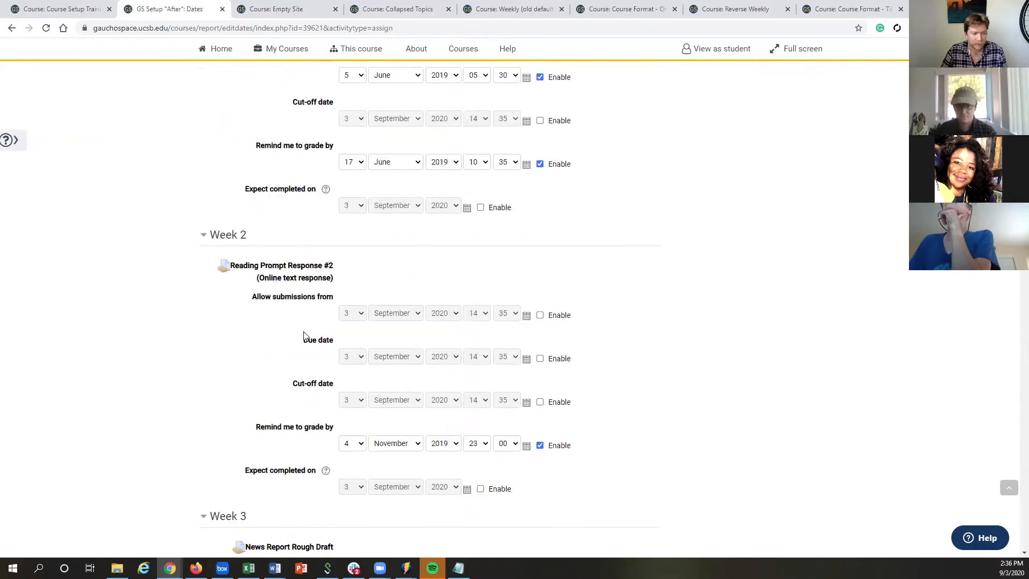
scroll(303, 327, "up", 6)
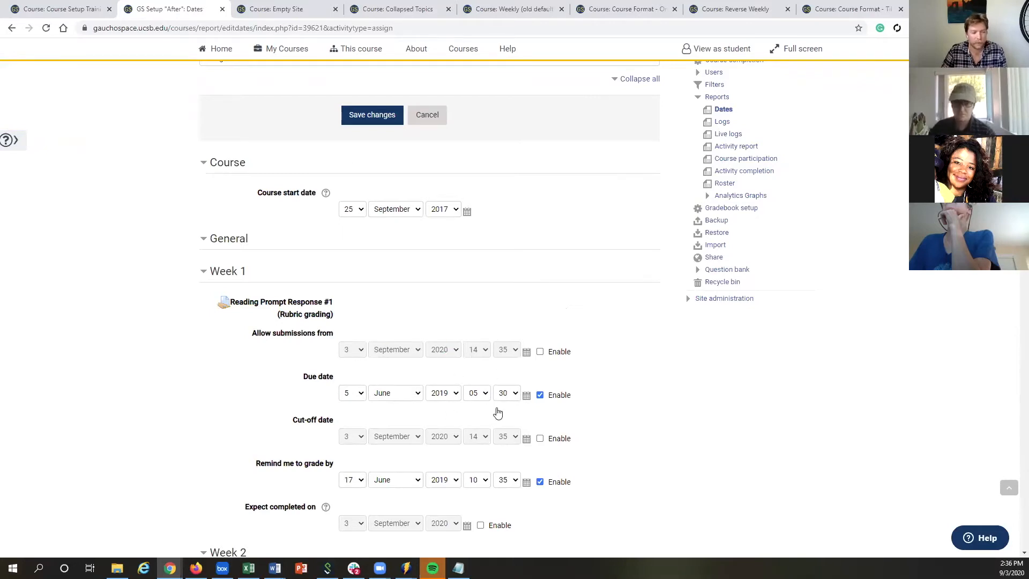
scroll(438, 305, "down", 2)
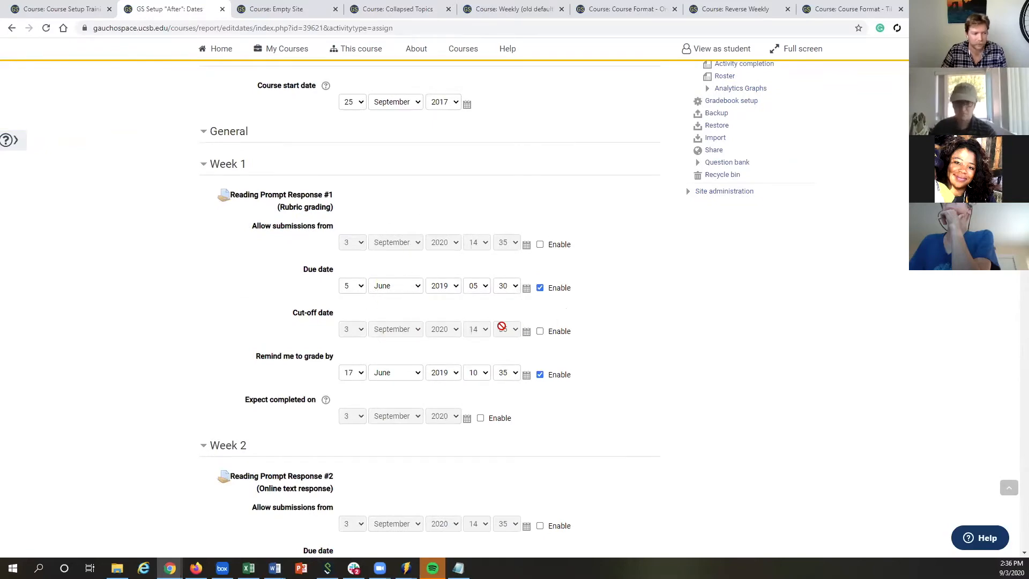
scroll(395, 278, "up", 5)
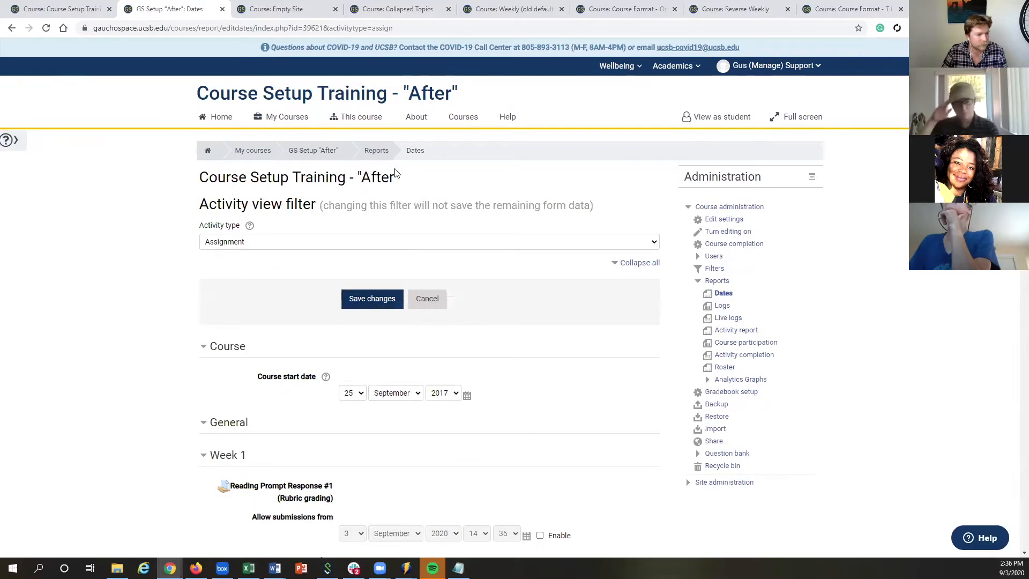
Step: Return to the GS Setup "After" course page, turn editing on, and check the edit options of the "TO SCOOT OR NOT TO SCOOT?" label
left_click(310, 153)
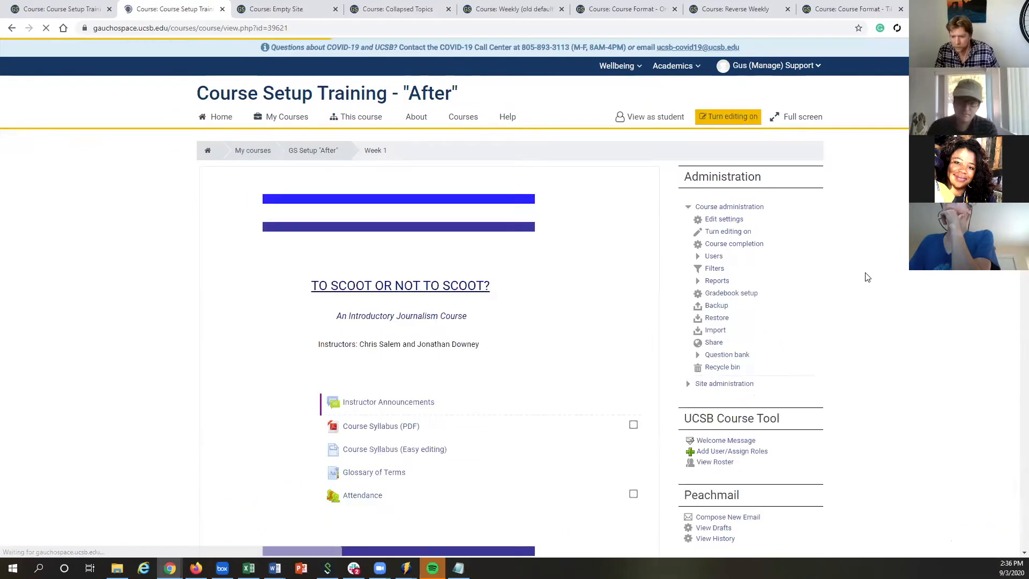
scroll(804, 295, "down", 3)
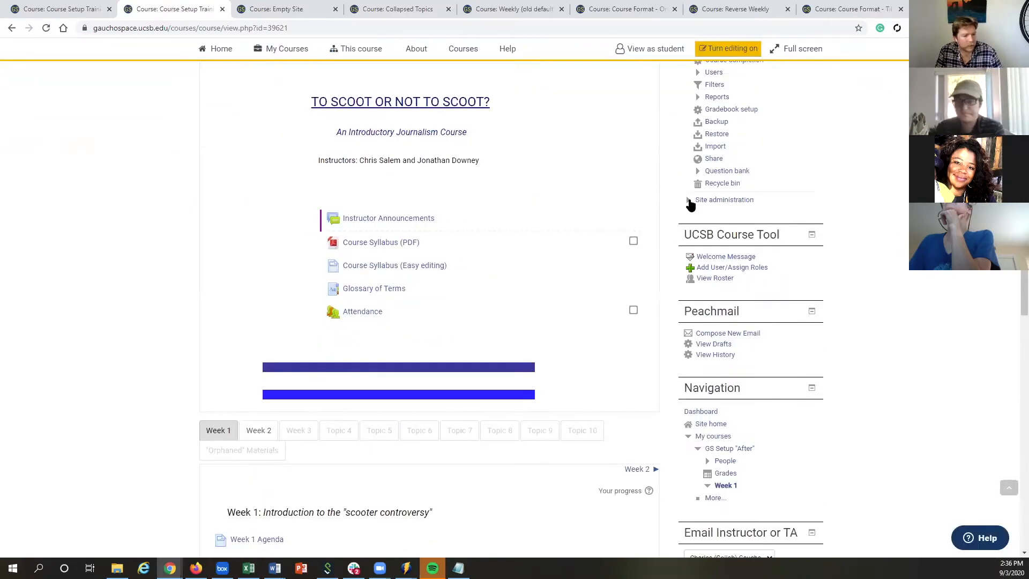
scroll(679, 184, "up", 2)
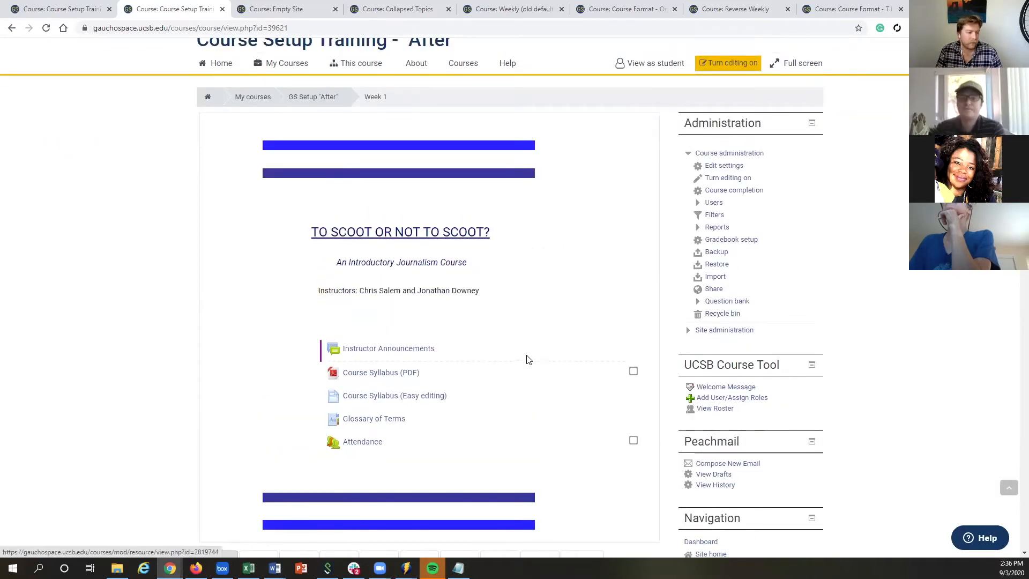
scroll(536, 351, "down", 2)
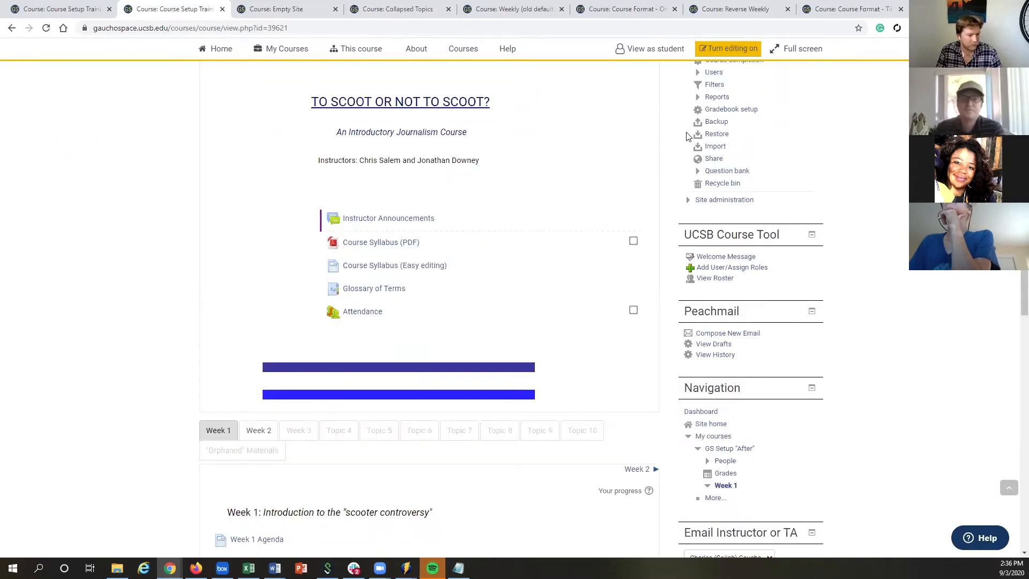
left_click(702, 52)
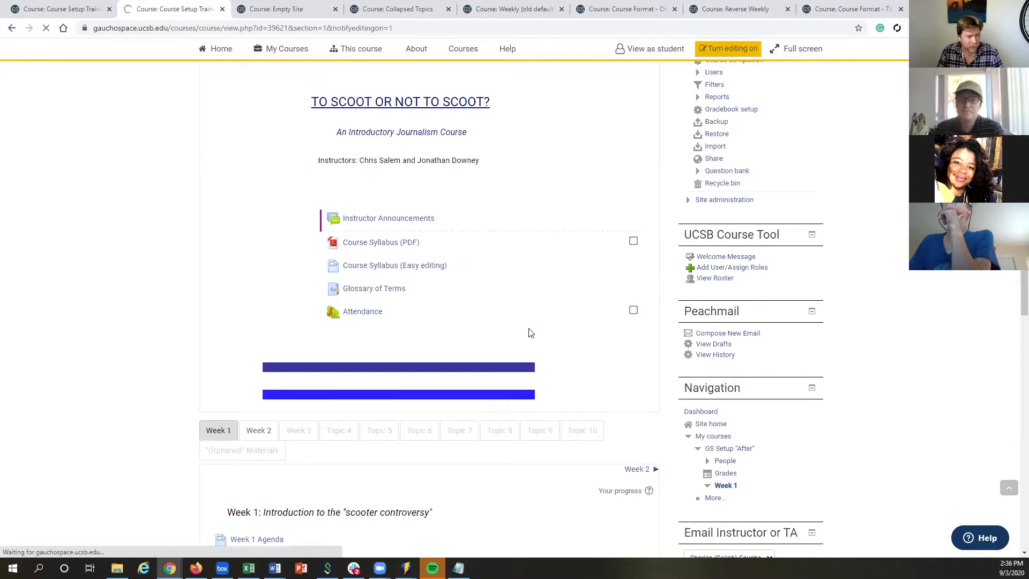
left_click(604, 286)
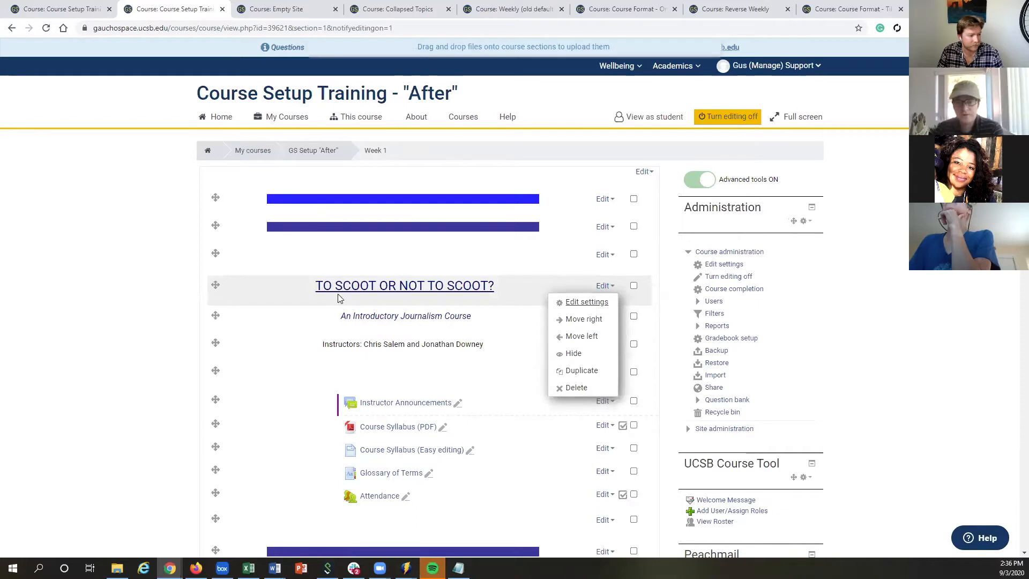
left_click(879, 394)
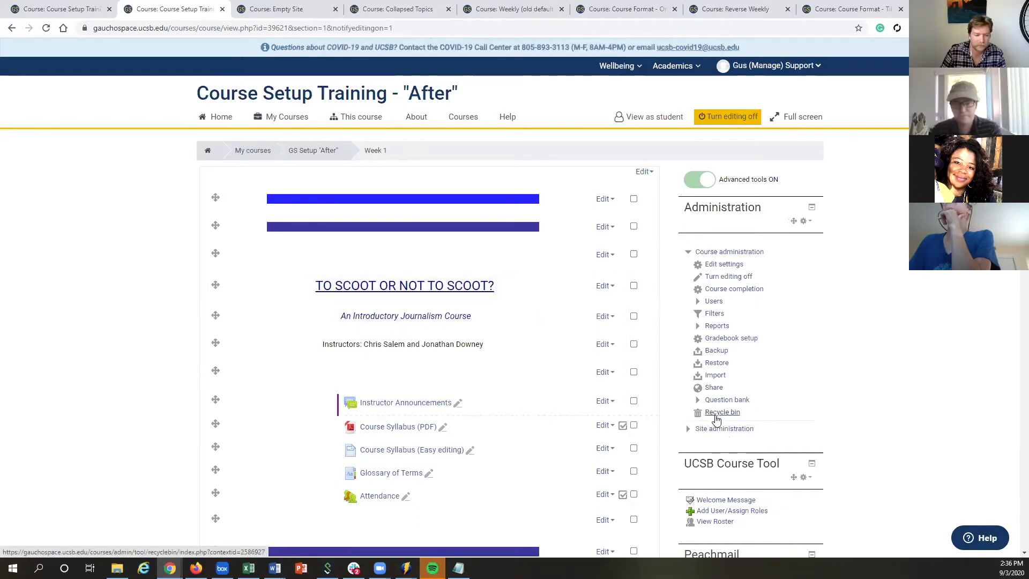
Step: Examine the deleted activities and their restore options in the course's Recycle bin, and return to the course page
left_click(716, 416)
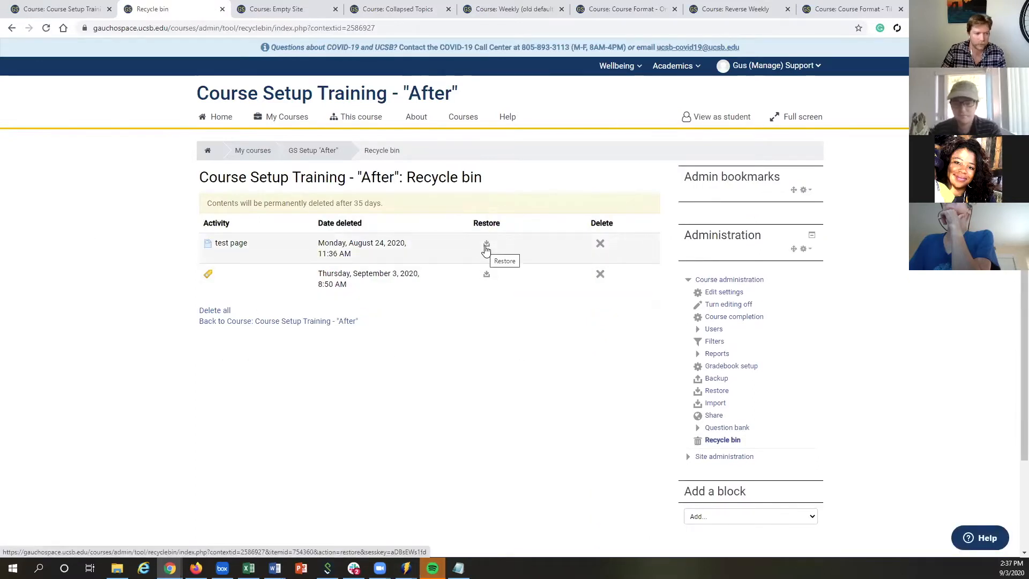
left_click(323, 157)
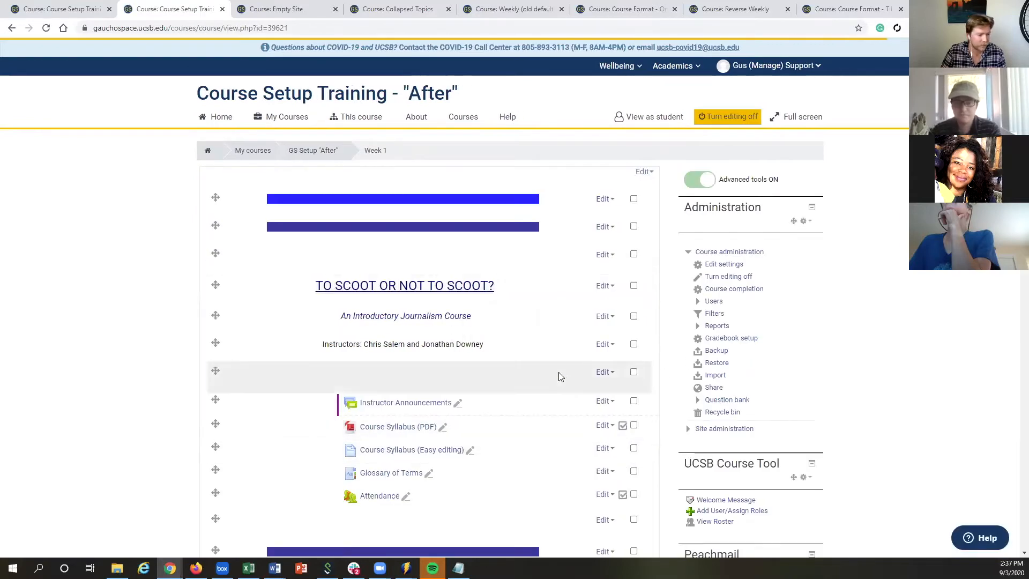
Step: Examine the course page's side blocks, from UCSB Course Tool and Peachmail through Email Instructor or TA and Mass Actions to Activities
scroll(544, 362, "down", 3)
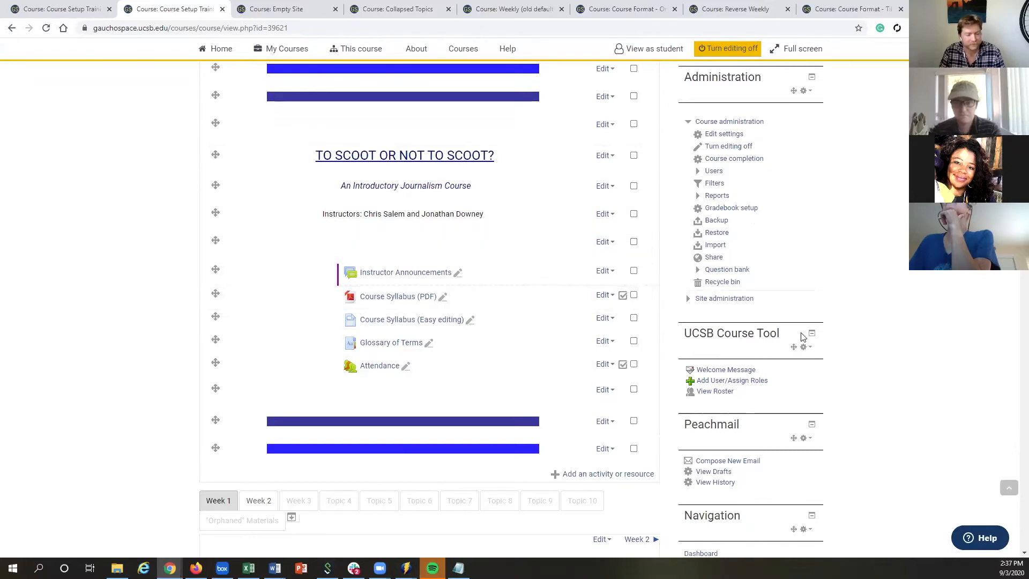
scroll(734, 263, "down", 13)
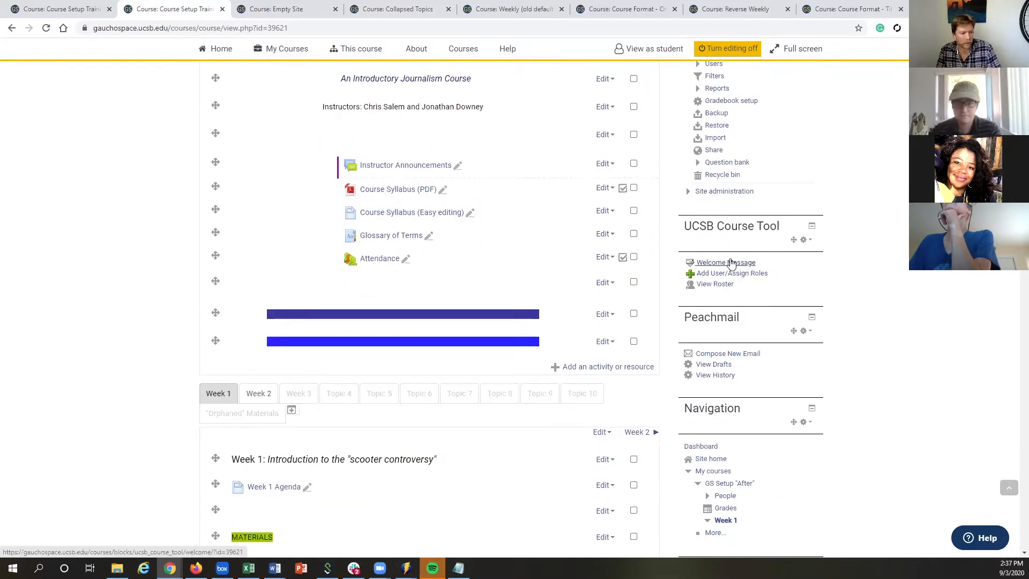
scroll(731, 264, "down", 3)
scroll(750, 260, "up", 4)
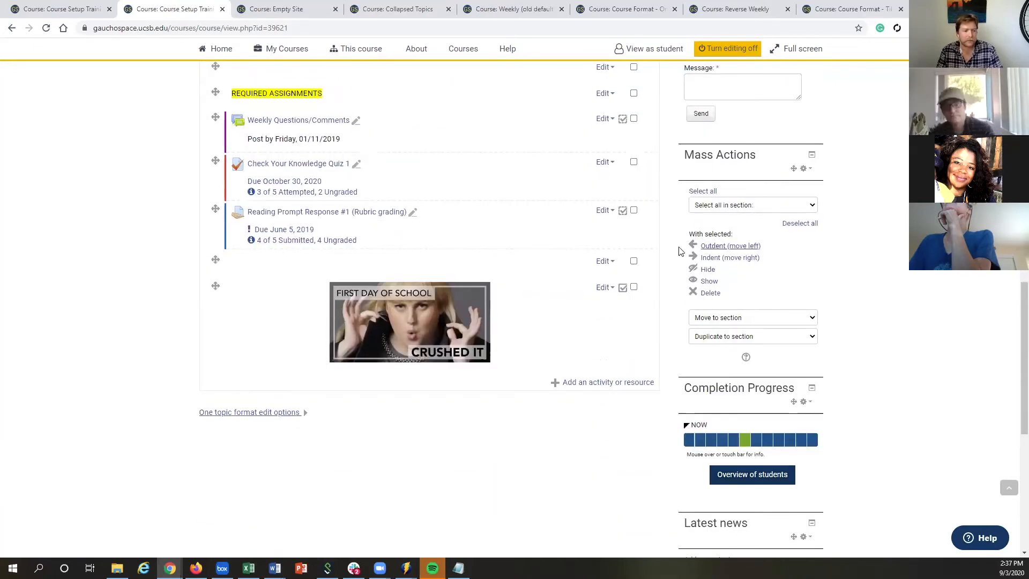
scroll(646, 244, "up", 3)
scroll(668, 283, "up", 3)
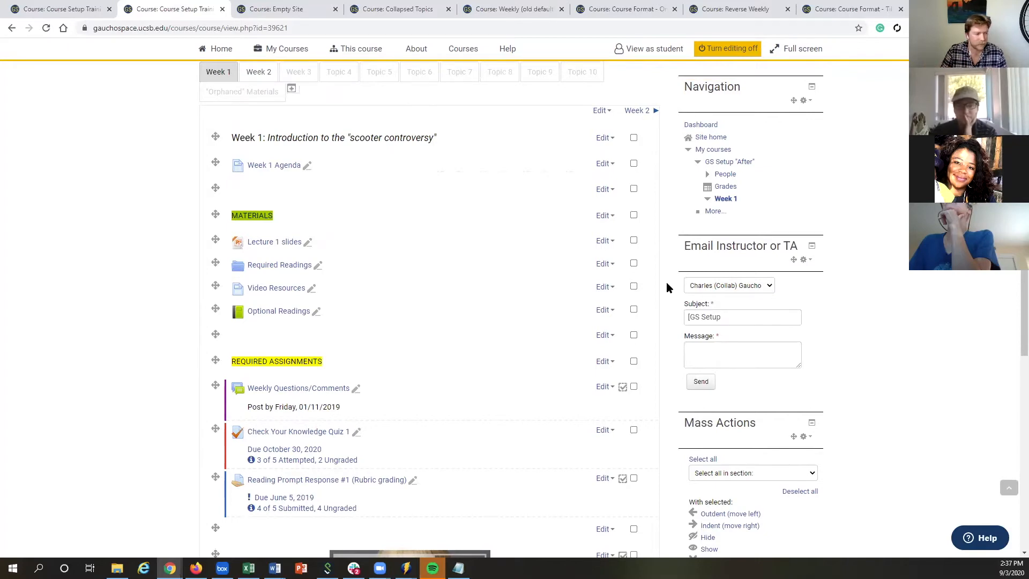
scroll(666, 282, "up", 8)
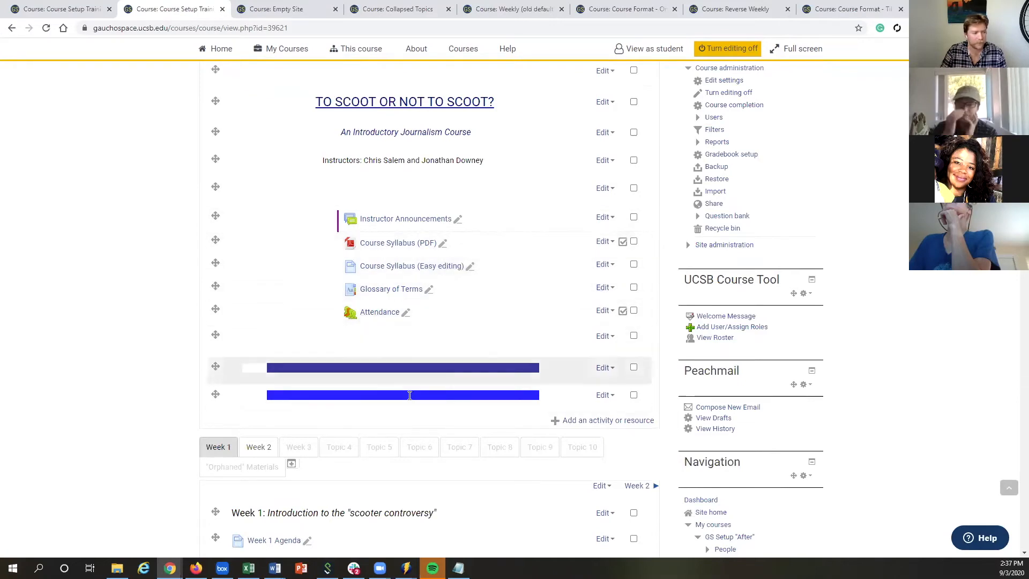
scroll(293, 368, "down", 8)
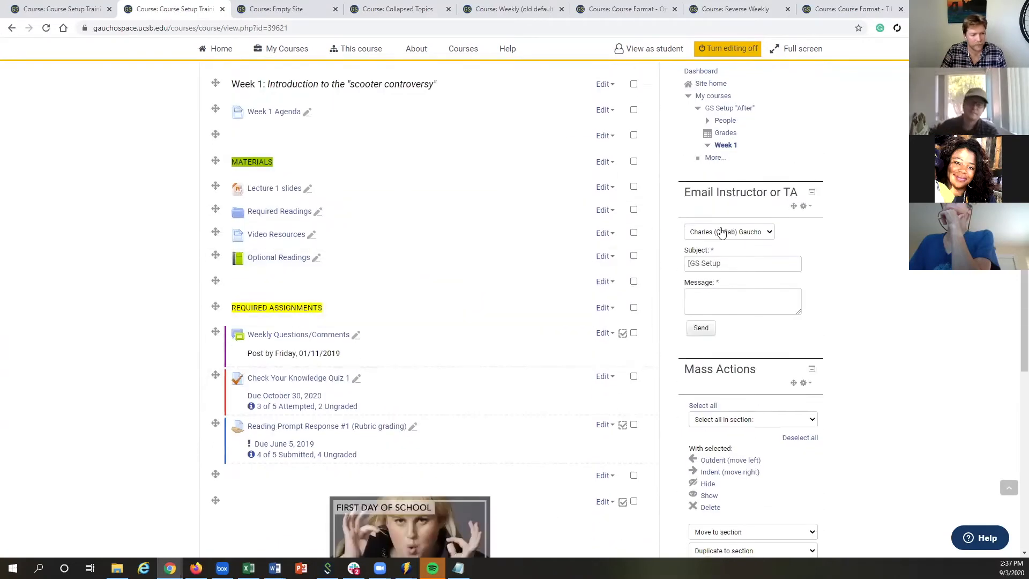
scroll(729, 278, "down", 2)
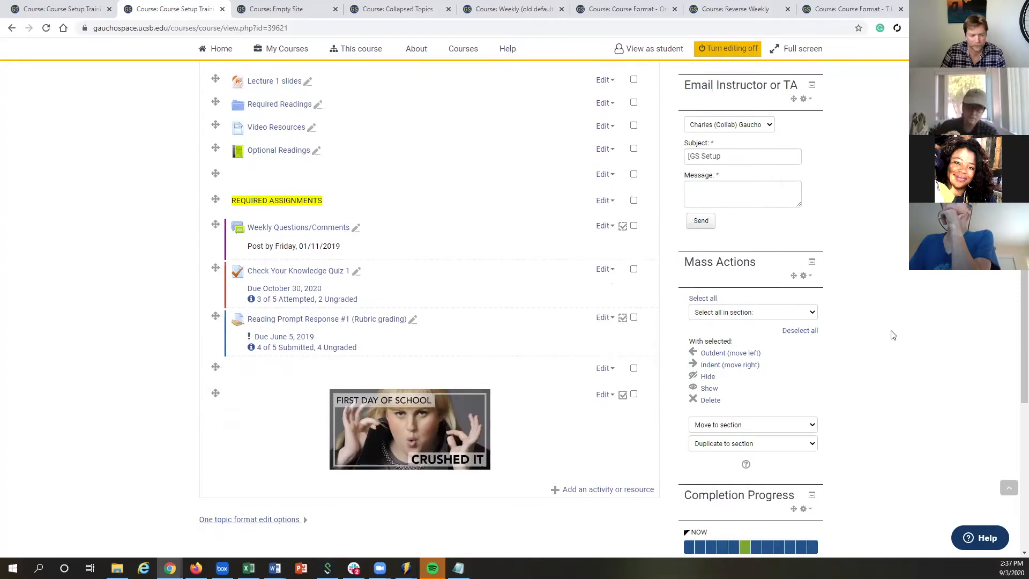
scroll(893, 335, "down", 1)
scroll(892, 335, "up", 2)
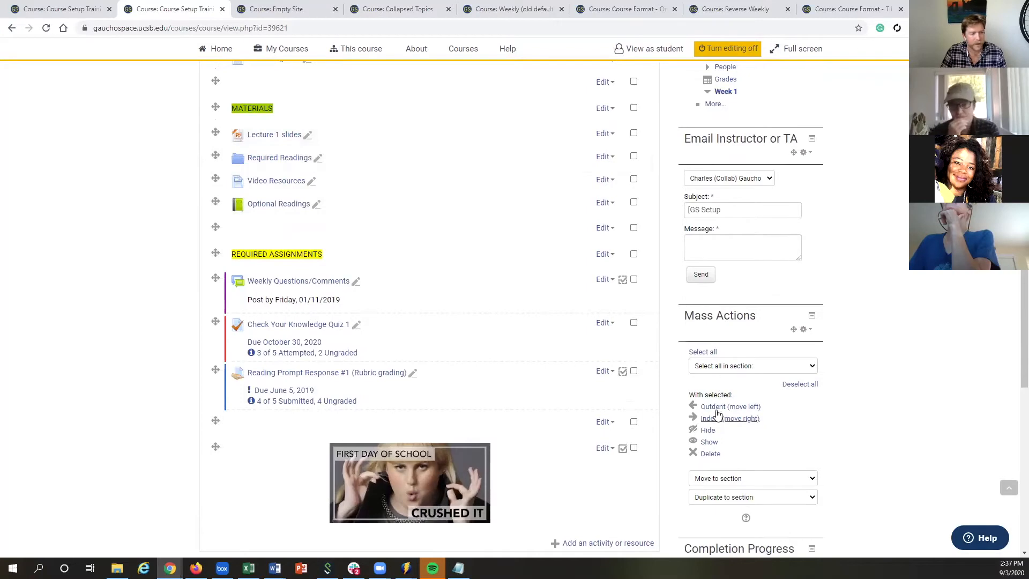
scroll(718, 424, "down", 10)
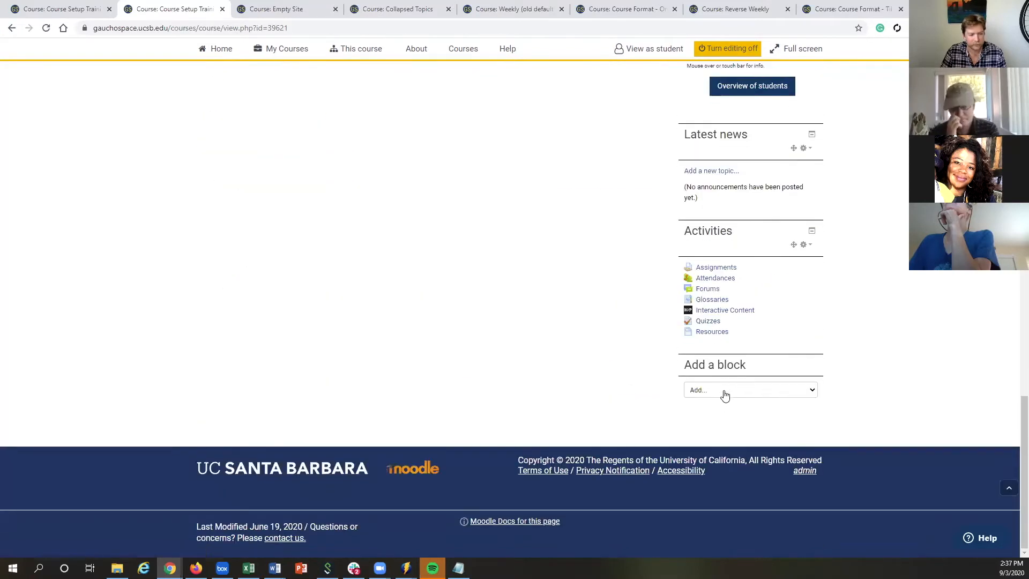
Step: Look through the blocks available to add to the course, and close the list without adding any
left_click(722, 400)
scroll(734, 322, "down", 3)
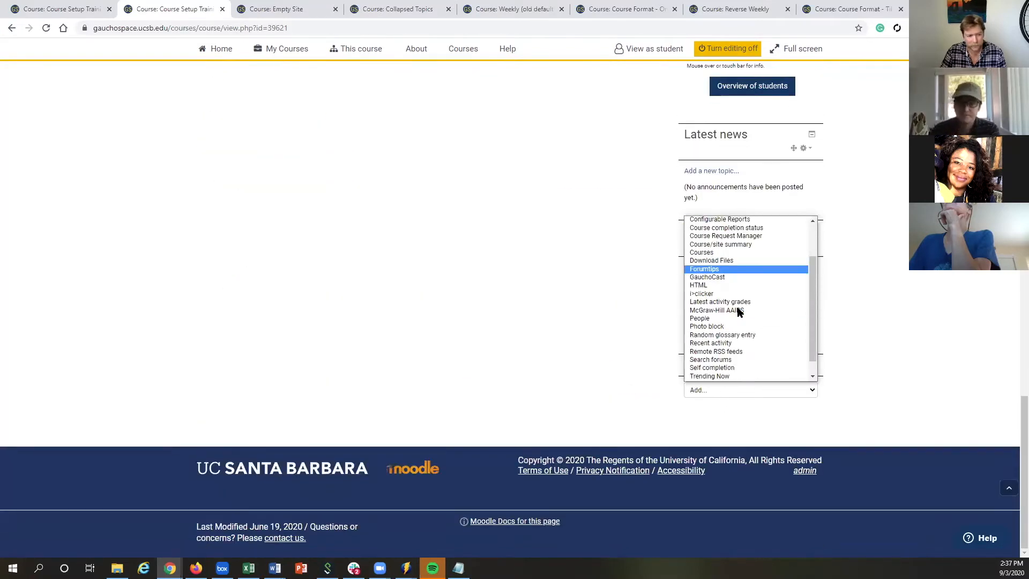
scroll(737, 311, "down", 1)
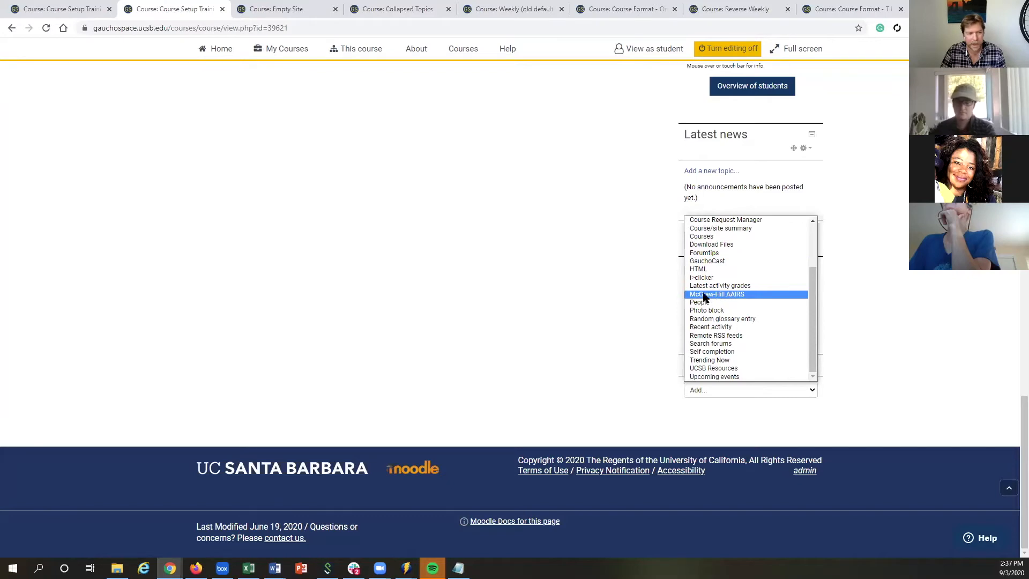
left_click(643, 304)
Step: Indent Lecture 1 slides, Required Readings, Video Resources and Optional Readings together using Mass Actions
scroll(659, 296, "up", 10)
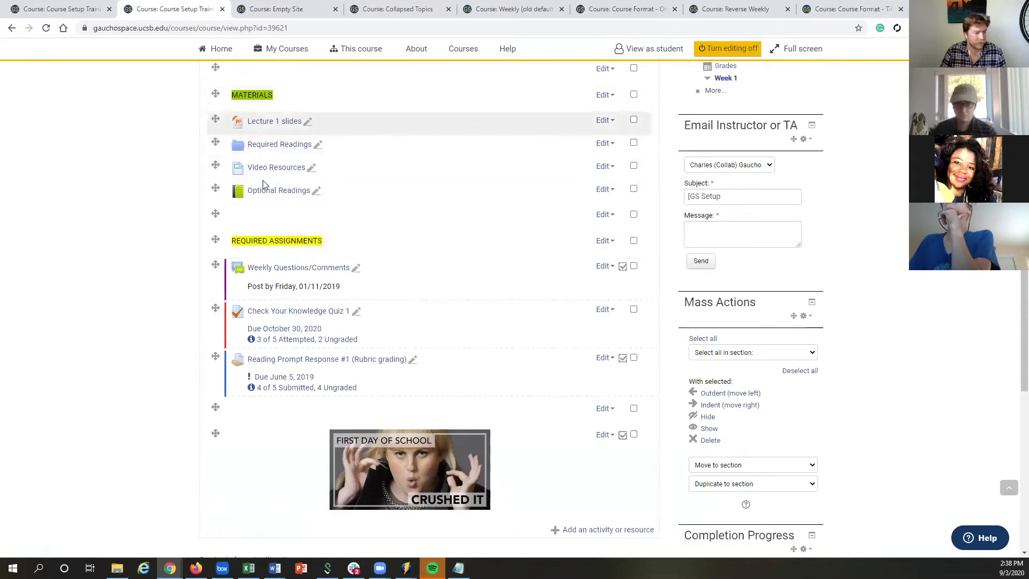
left_click(633, 120)
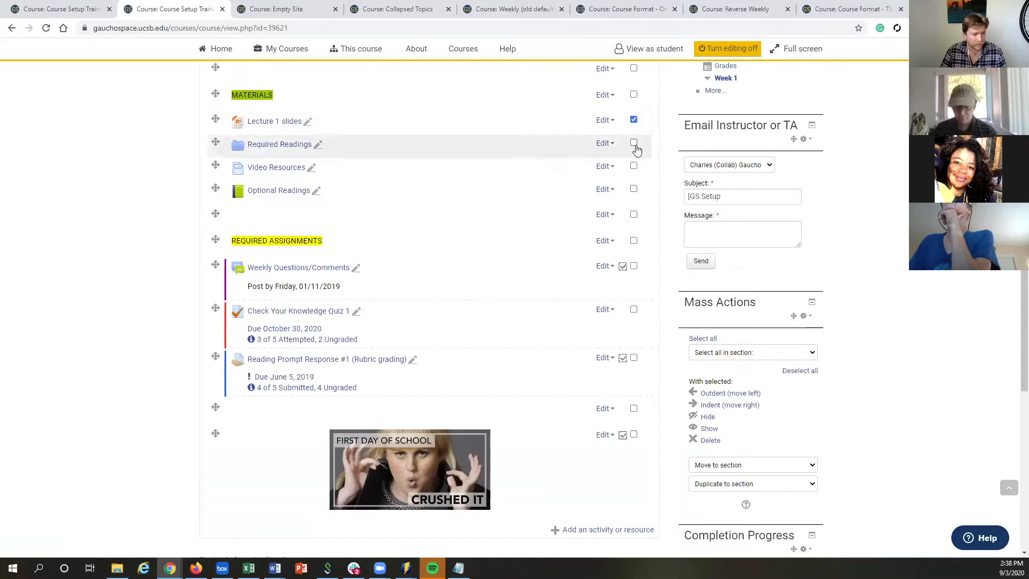
left_click(633, 145)
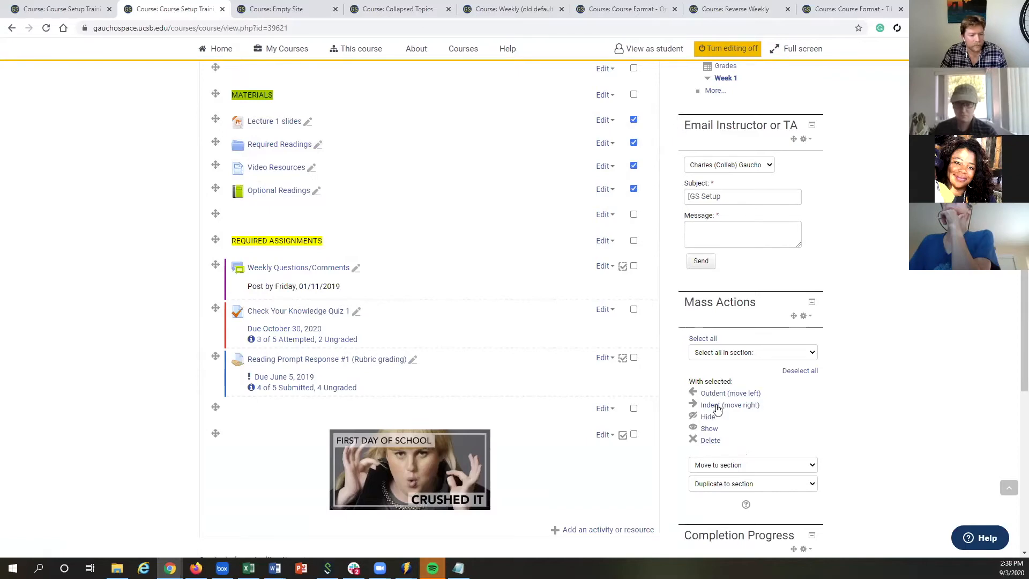
left_click(715, 406)
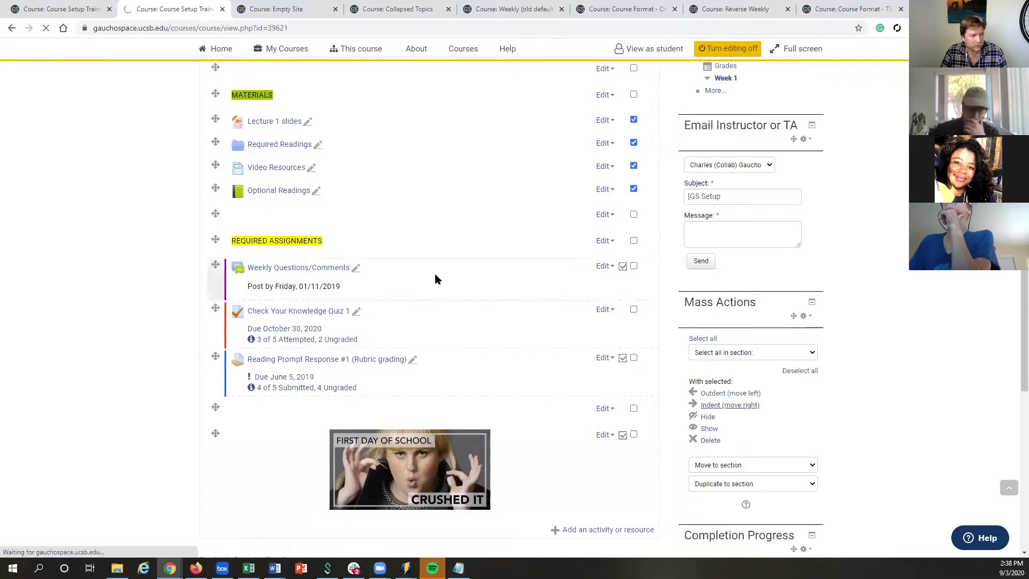
Step: Select the four Week 1 materials again, look through the Mass Actions Move to section destinations, and close the list without moving anything
scroll(499, 282, "down", 11)
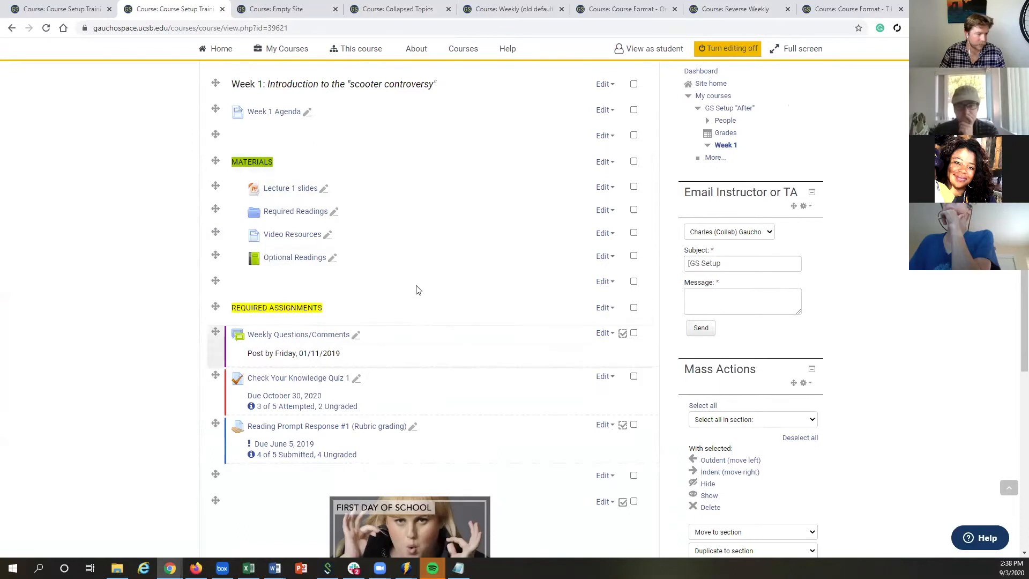
scroll(650, 314, "down", 2)
scroll(650, 314, "up", 1)
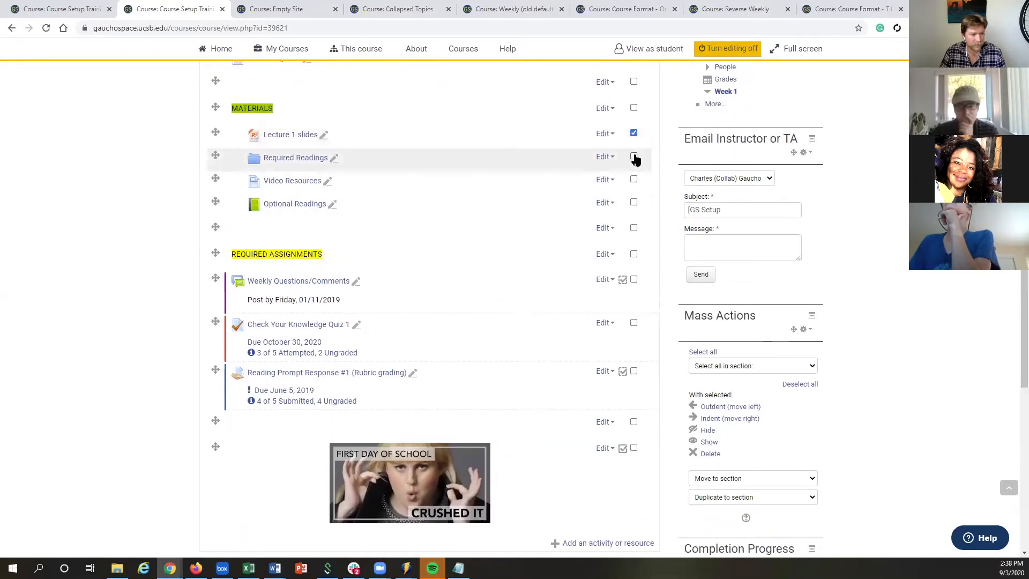
left_click(634, 179)
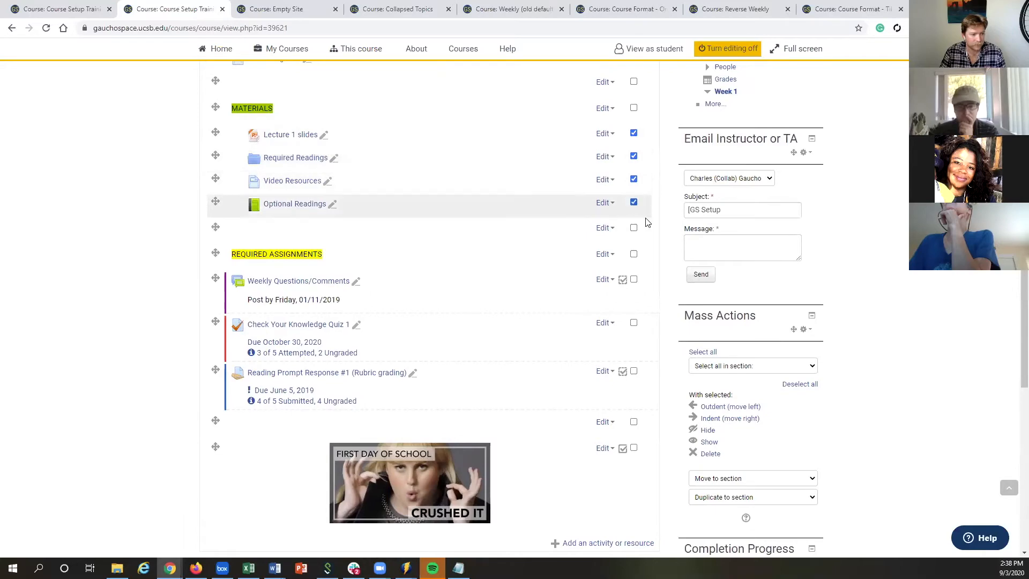
scroll(600, 214, "up", 3)
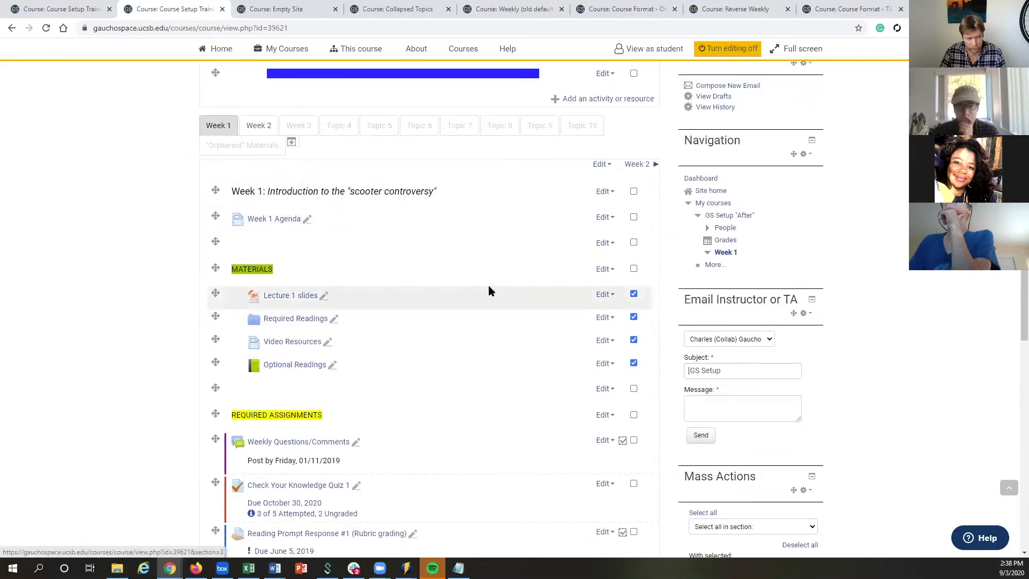
scroll(495, 284, "down", 4)
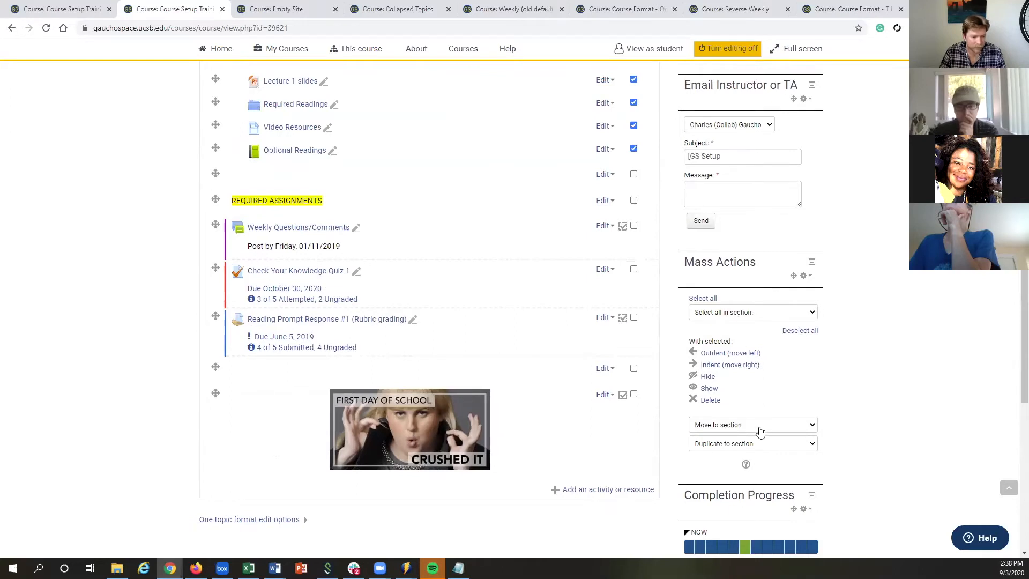
left_click(759, 430)
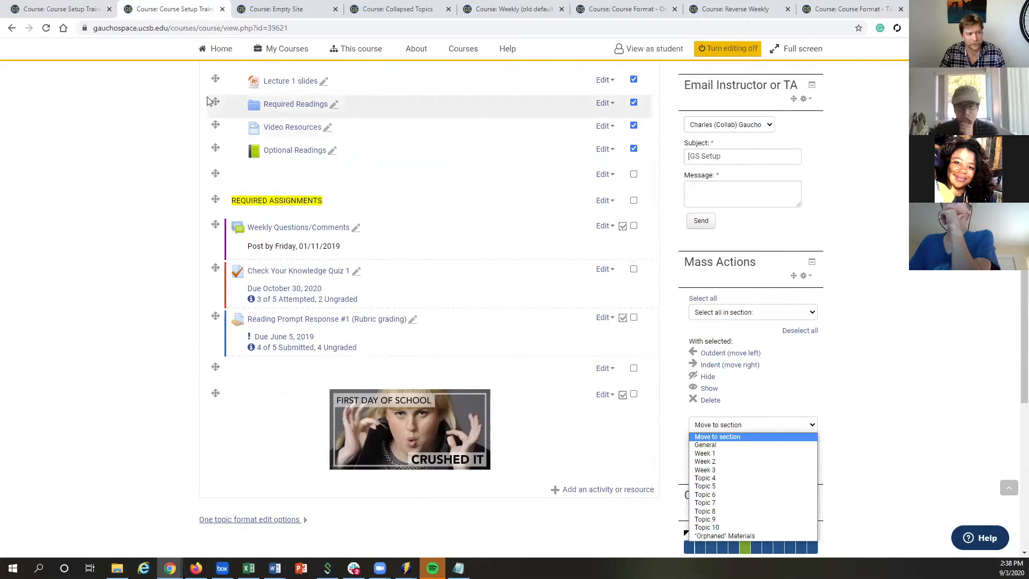
left_click(884, 326)
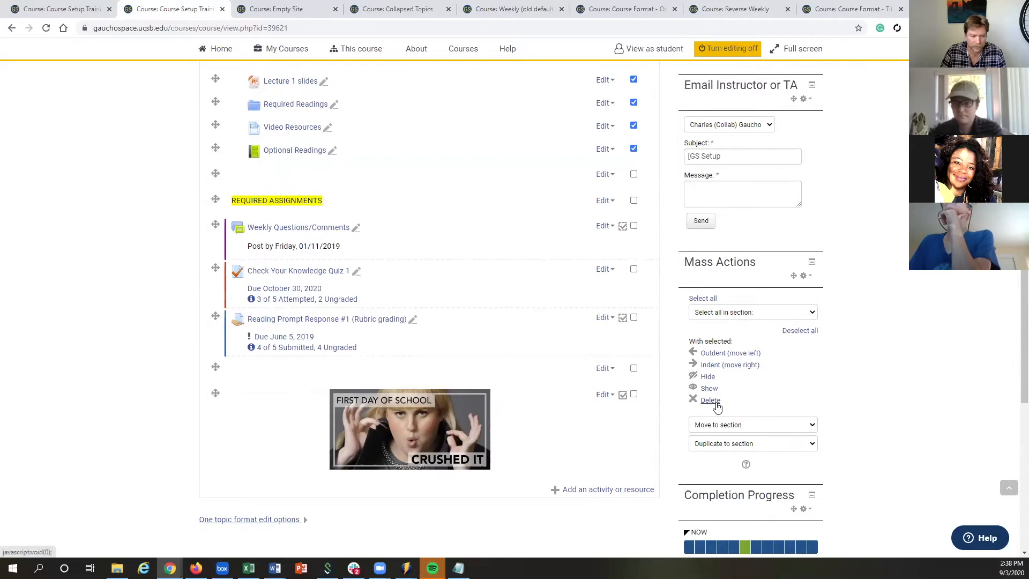
Step: Deselect Lecture 1 slides, Required Readings, Video Resources and Optional Readings under the Week 1 Materials heading
scroll(847, 330, "down", 1)
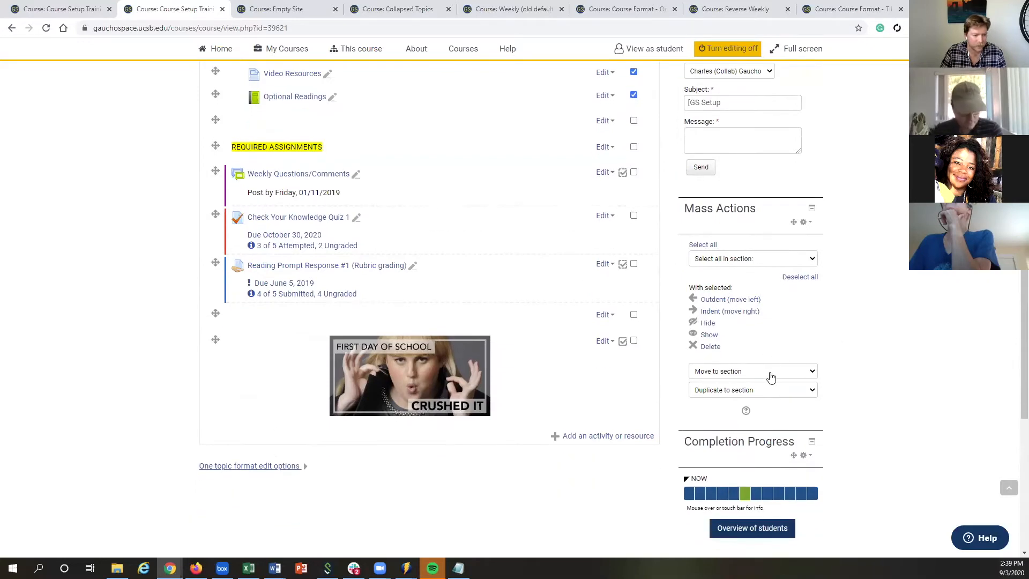
scroll(616, 231, "up", 4)
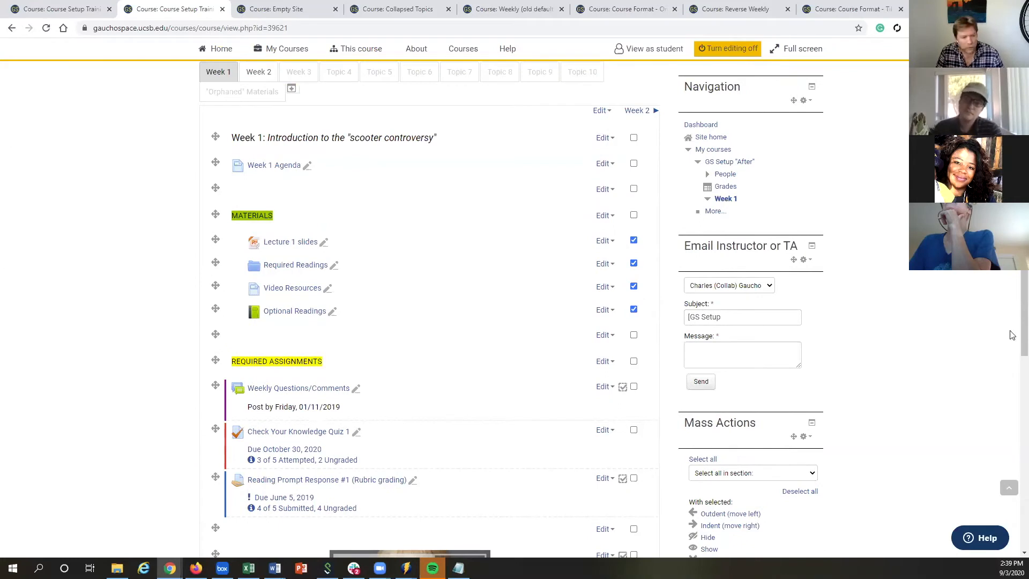
scroll(758, 352, "up", 1)
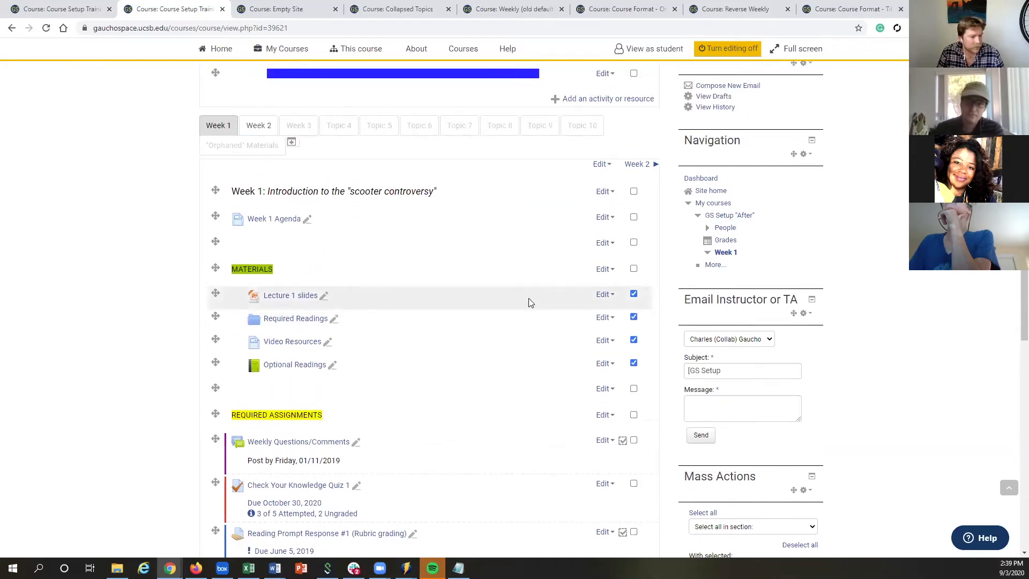
scroll(529, 302, "down", 1)
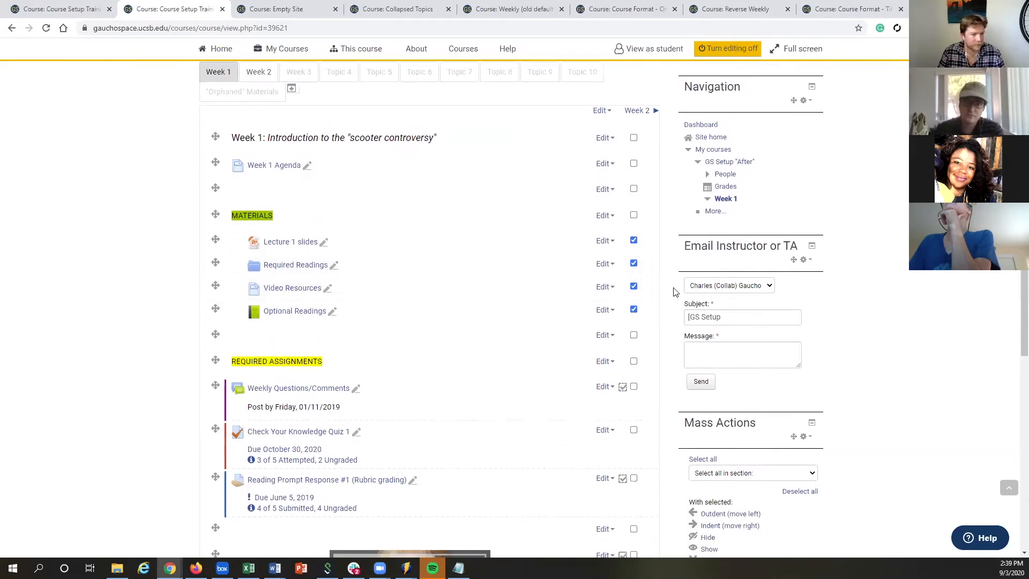
left_click(633, 241)
left_click(633, 263)
left_click(633, 286)
left_click(633, 310)
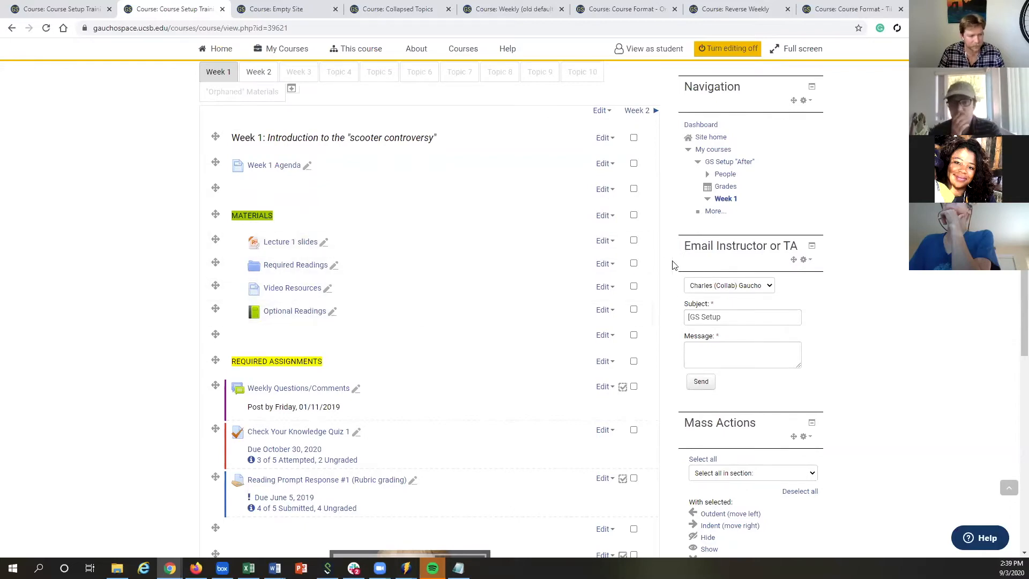
scroll(672, 245, "up", 6)
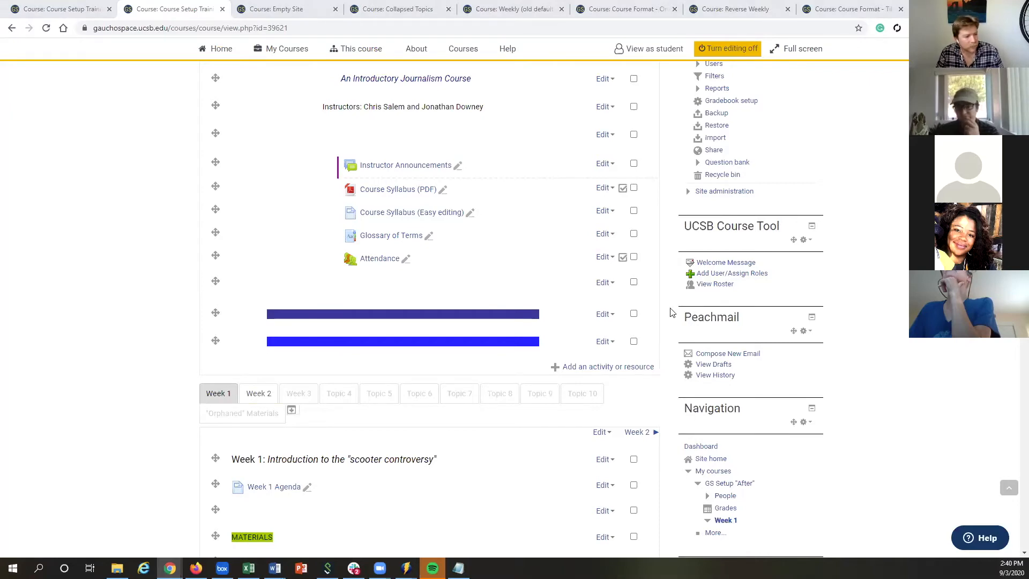
scroll(590, 322, "down", 2)
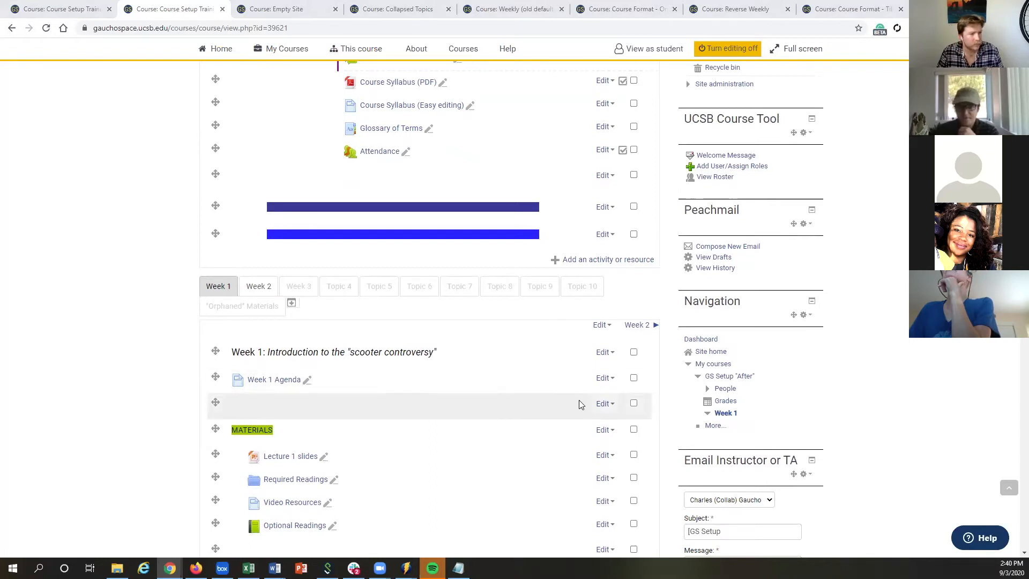
scroll(581, 402, "up", 4)
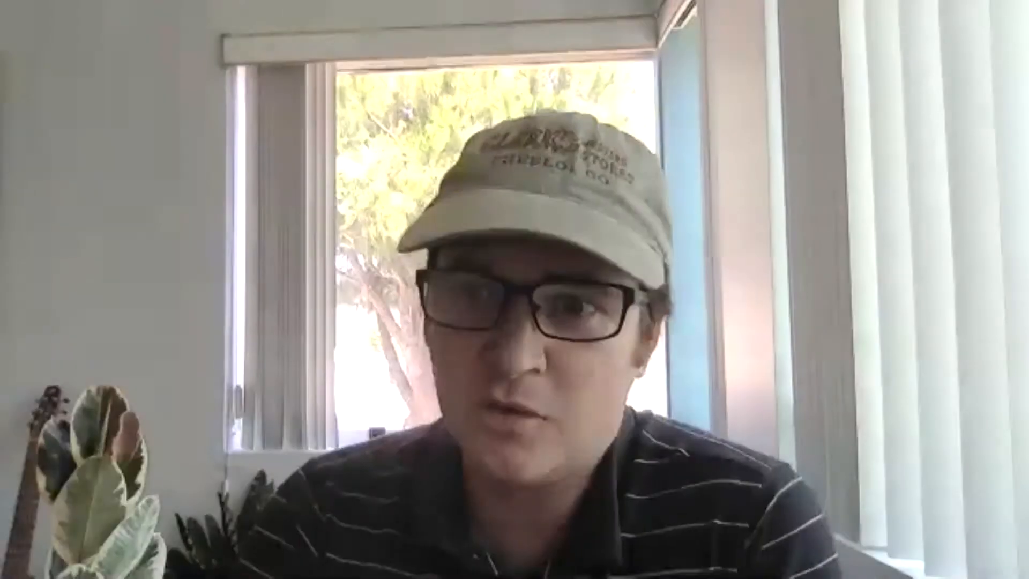
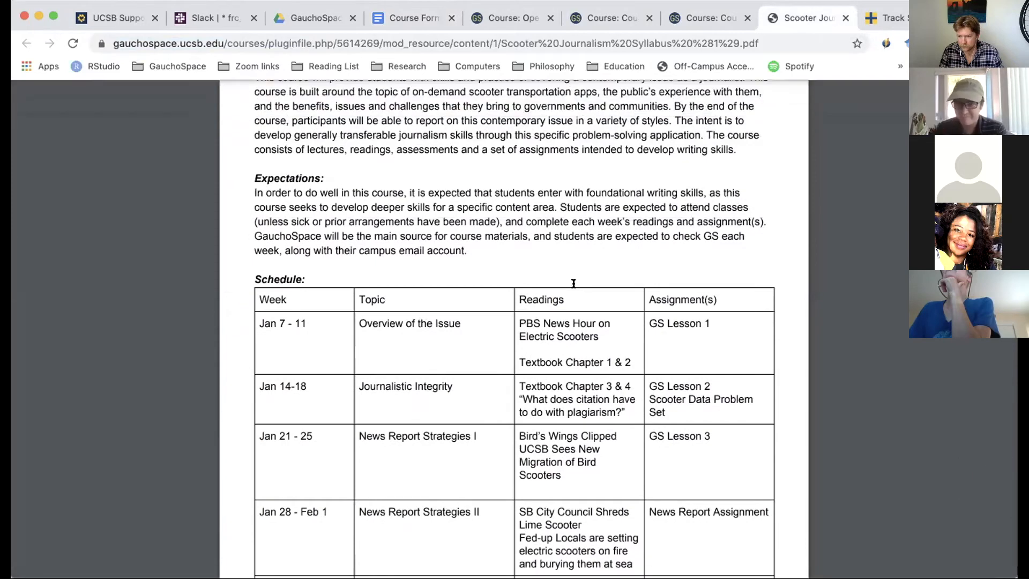
Step: Read through the weekly schedule of topics, readings and assignments in the Scooter Journalism Syllabus PDF
scroll(533, 343, "down", 1)
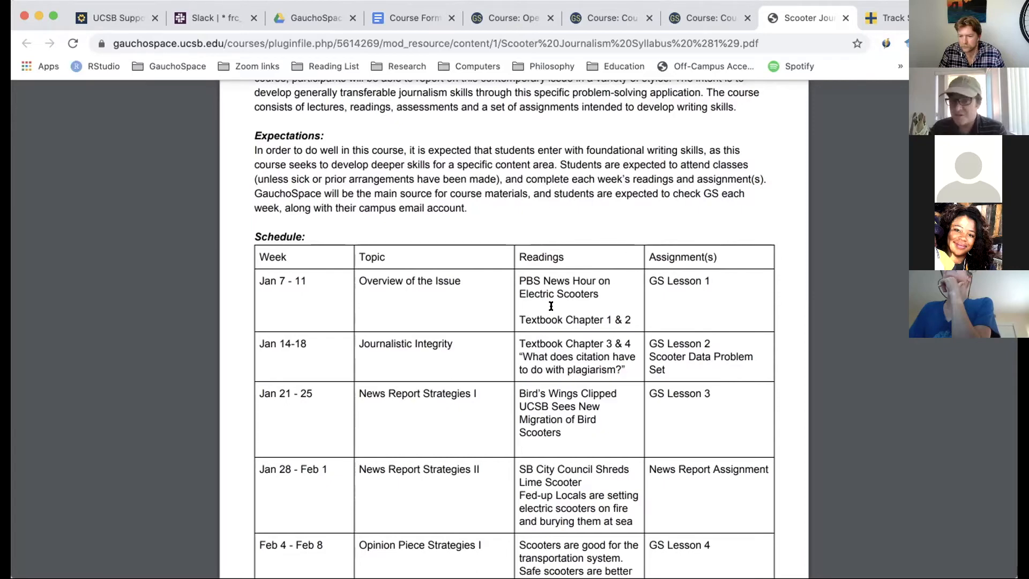
scroll(550, 316, "down", 3)
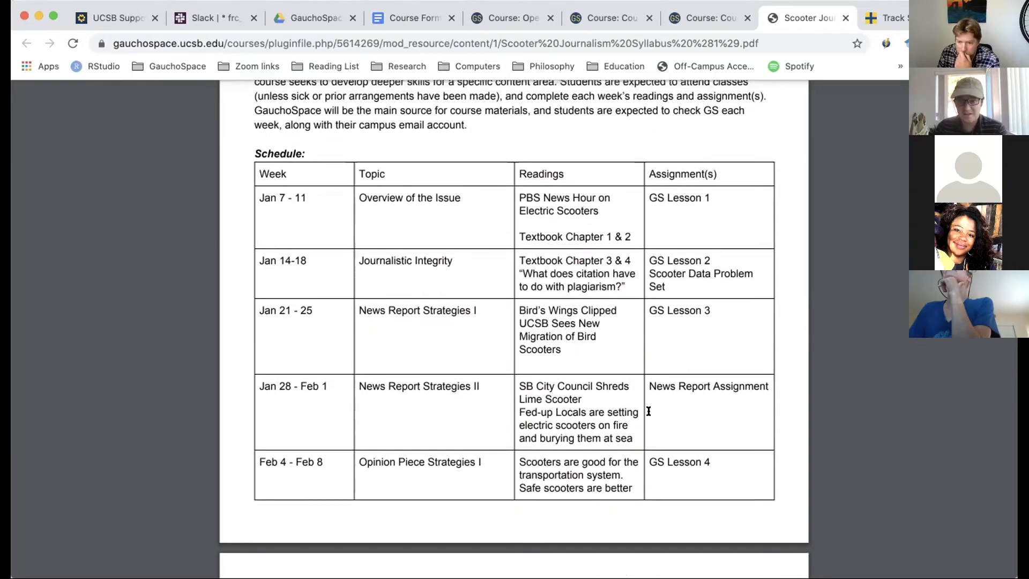
scroll(510, 490, "down", 5)
scroll(538, 451, "down", 6)
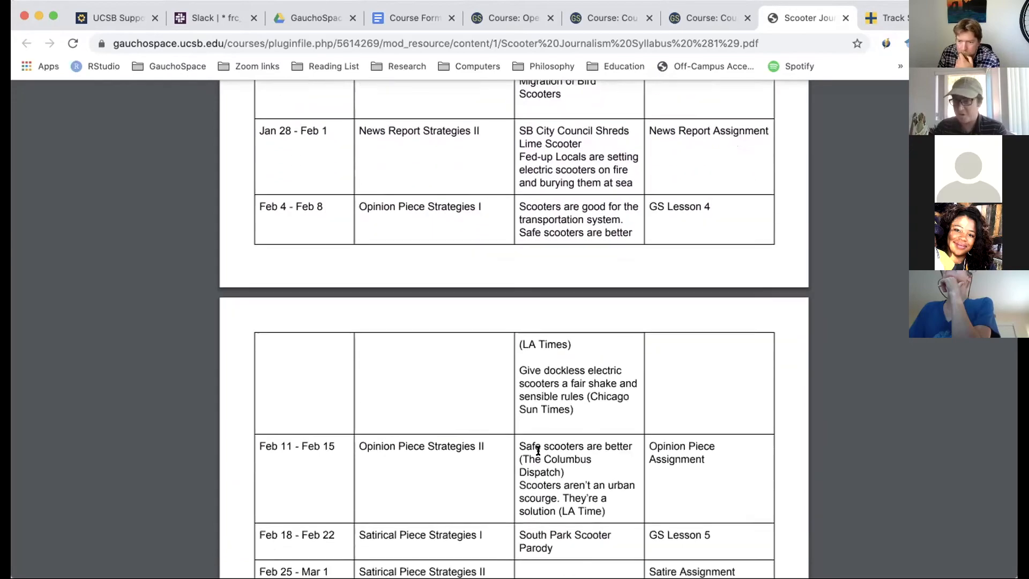
scroll(573, 295, "up", 4)
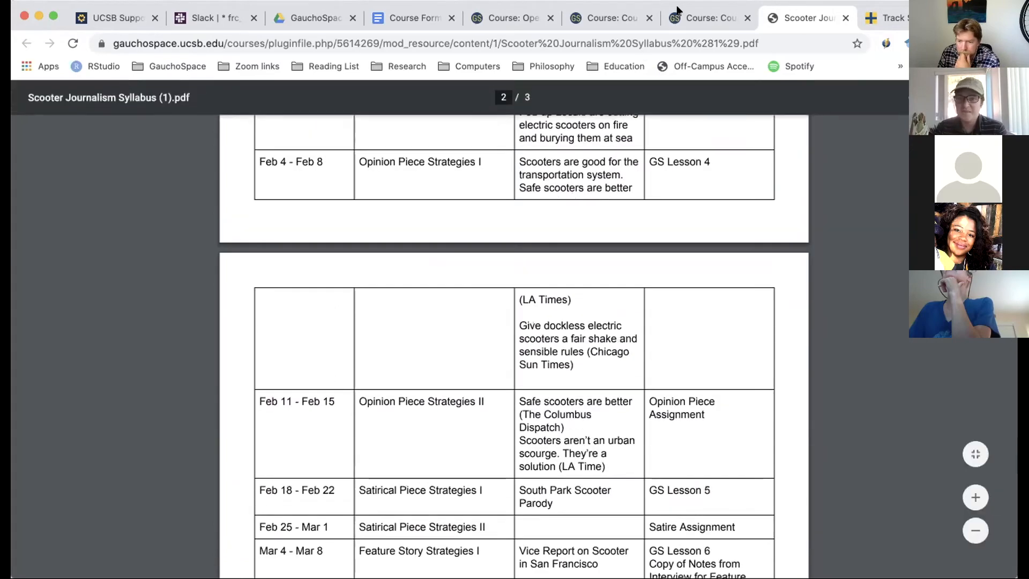
Step: Switch to the course page and examine the Week 2 title, materials and required assignments
left_click(708, 18)
scroll(547, 272, "down", 10)
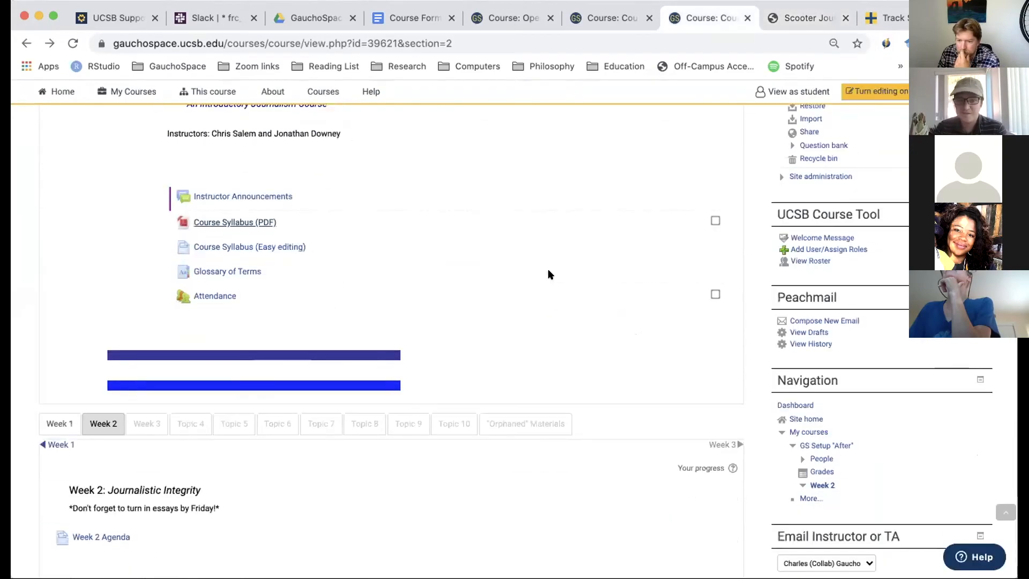
scroll(547, 273, "down", 2)
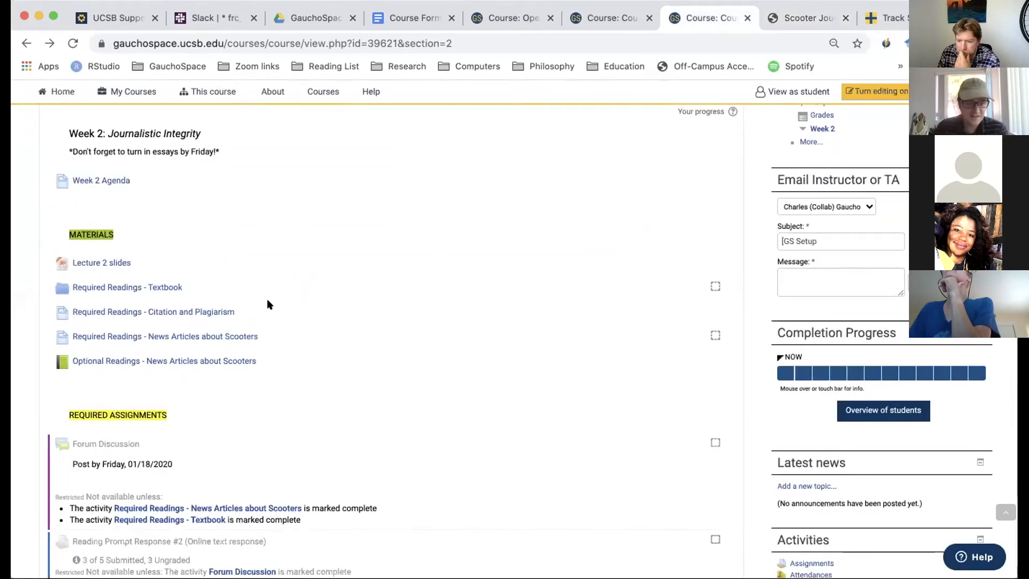
scroll(241, 257, "down", 1)
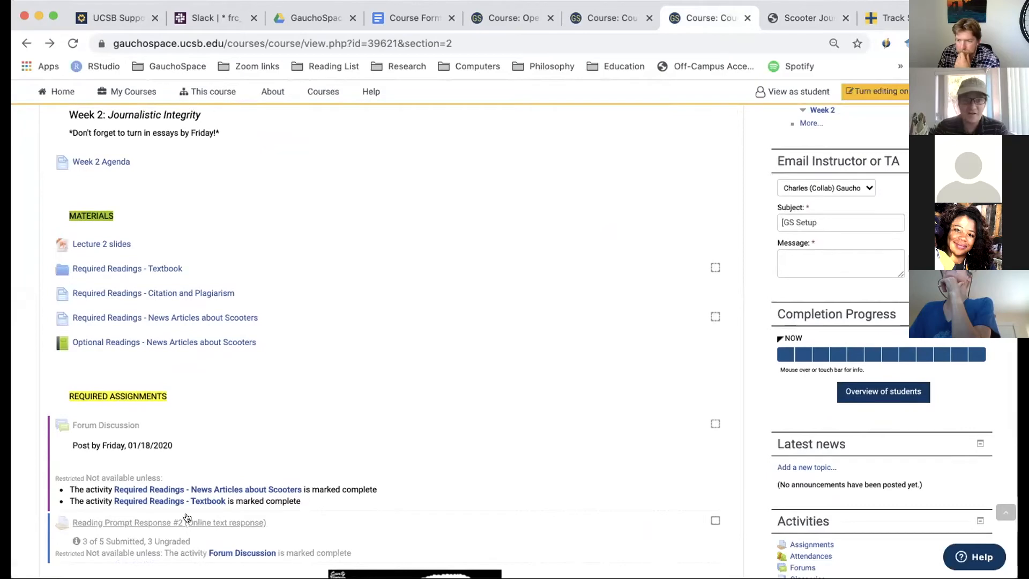
Step: Open the Week 1 section of the course and examine its title, agenda, materials and assignments
scroll(300, 276, "up", 4)
left_click(62, 208)
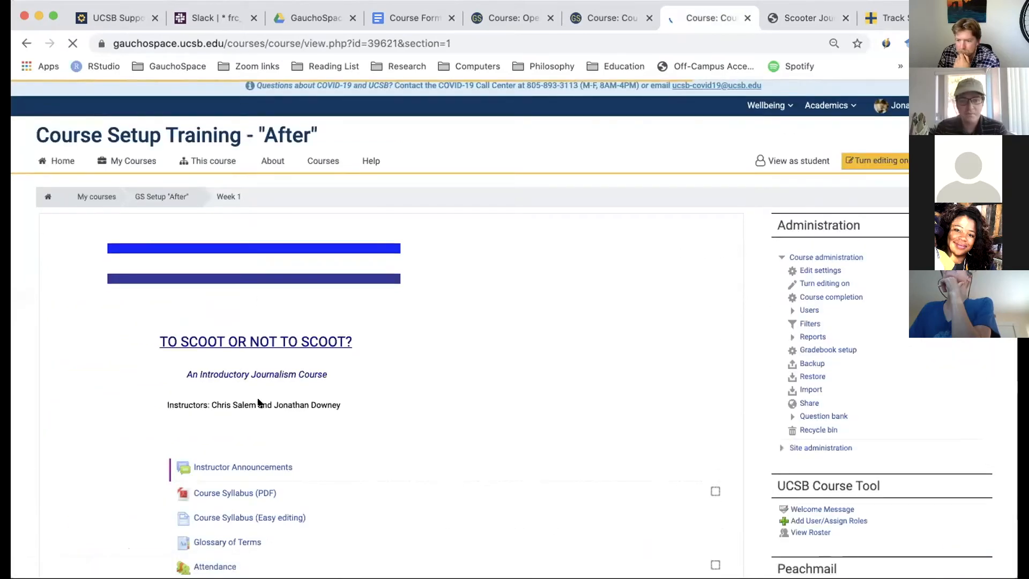
scroll(259, 403, "down", 13)
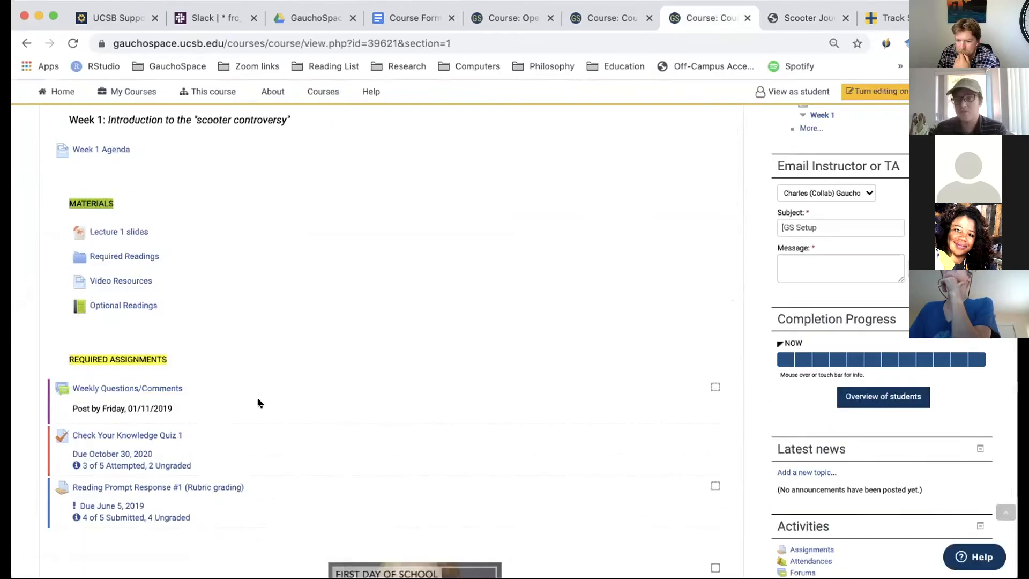
scroll(259, 403, "up", 2)
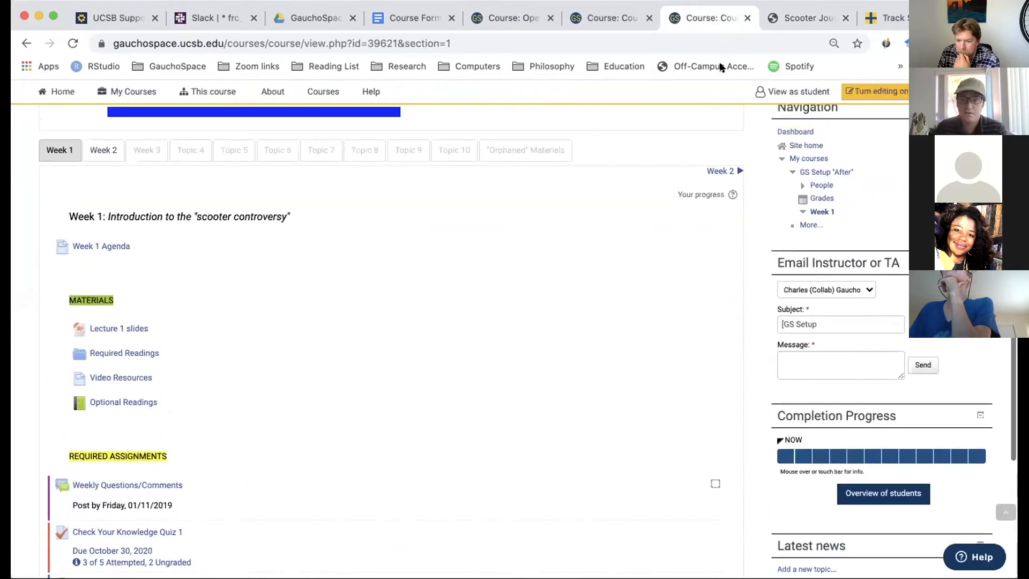
Step: Compare the syllabus PDF's schedule with the course's Week 1 section, and return to the course page
left_click(809, 18)
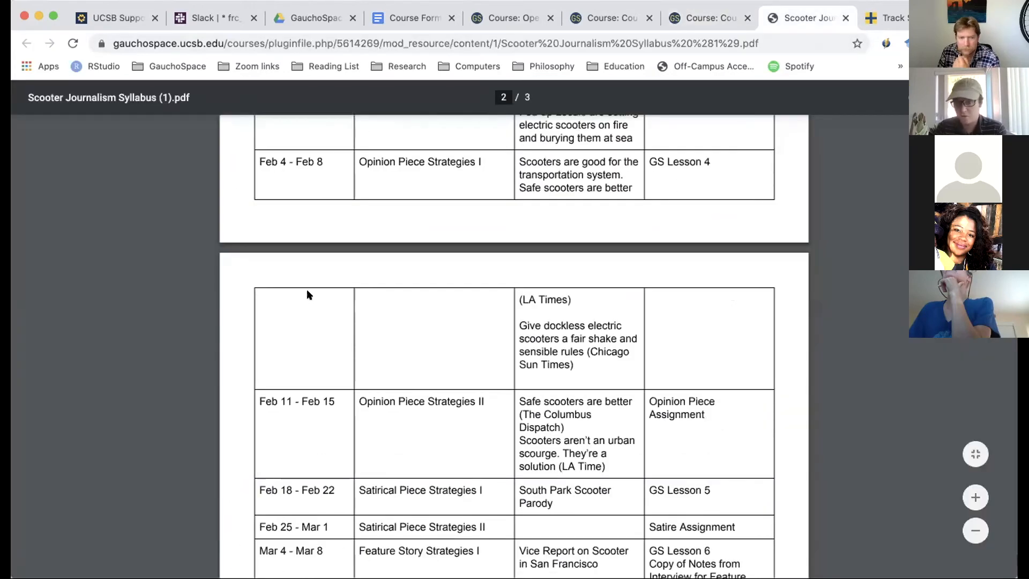
key("ctrl+shift+Tab")
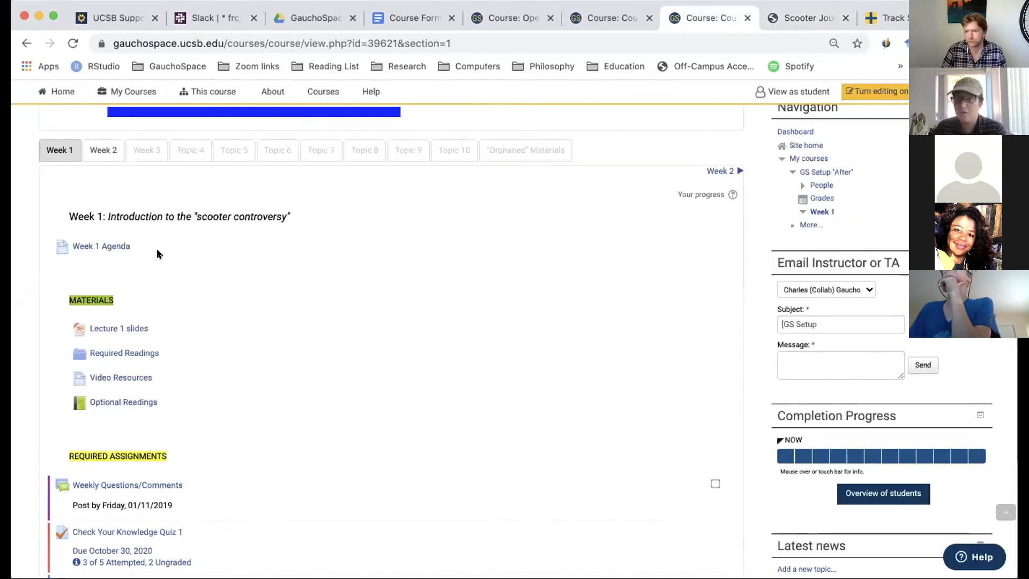
scroll(190, 296, "down", 1)
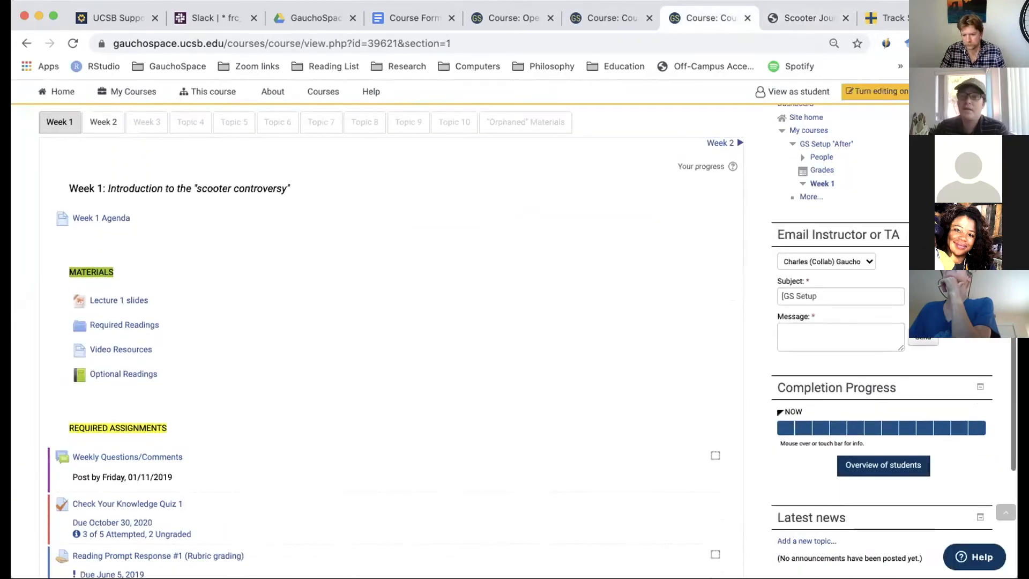
left_click(802, 18)
scroll(612, 123, "up", 10)
scroll(613, 123, "down", 2)
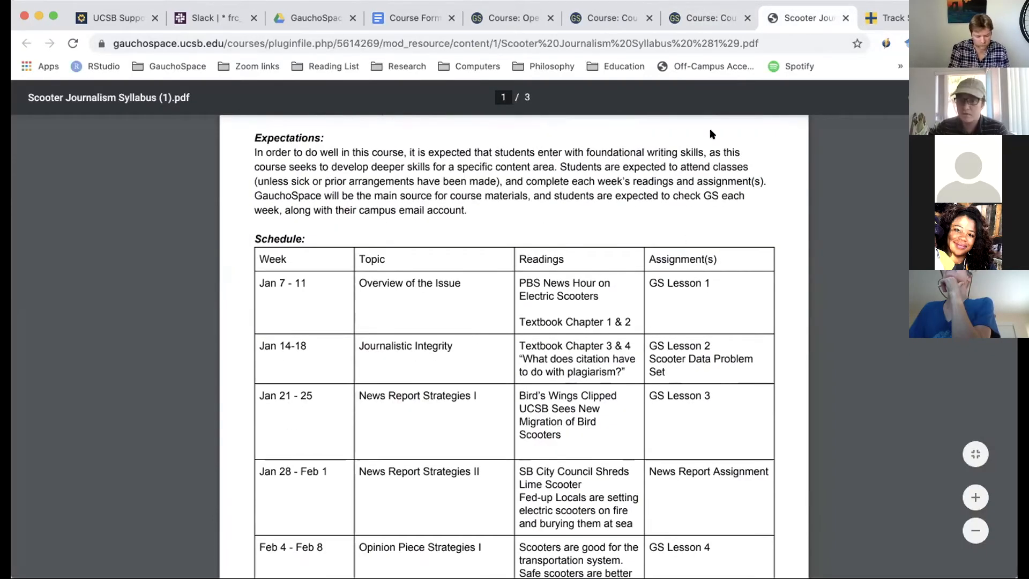
left_click(708, 18)
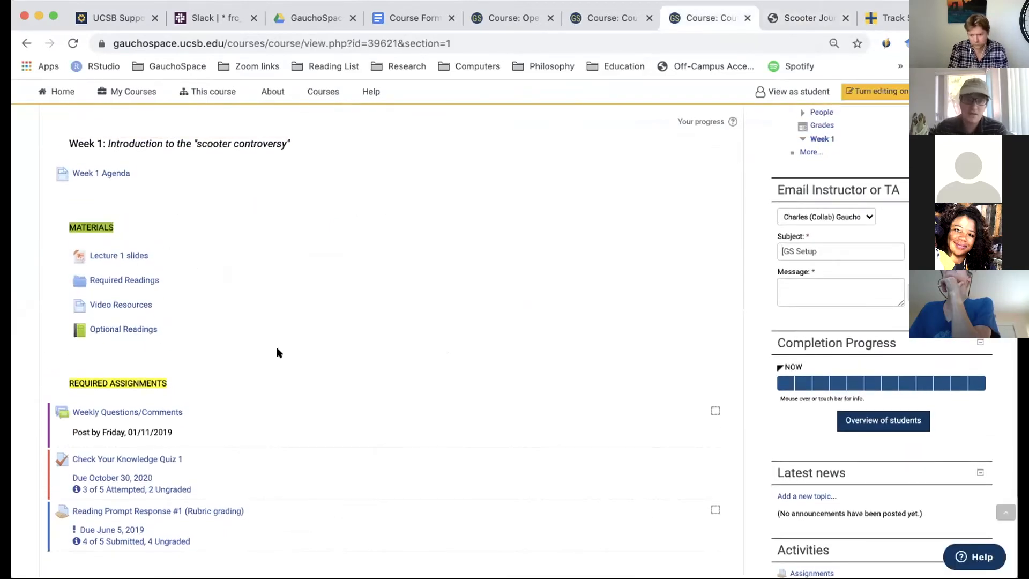
Step: Review the Week 1 required assignments, consult the Course Format/Design Workshop outline in Google Docs, and return to the course page
scroll(276, 351, "down", 2)
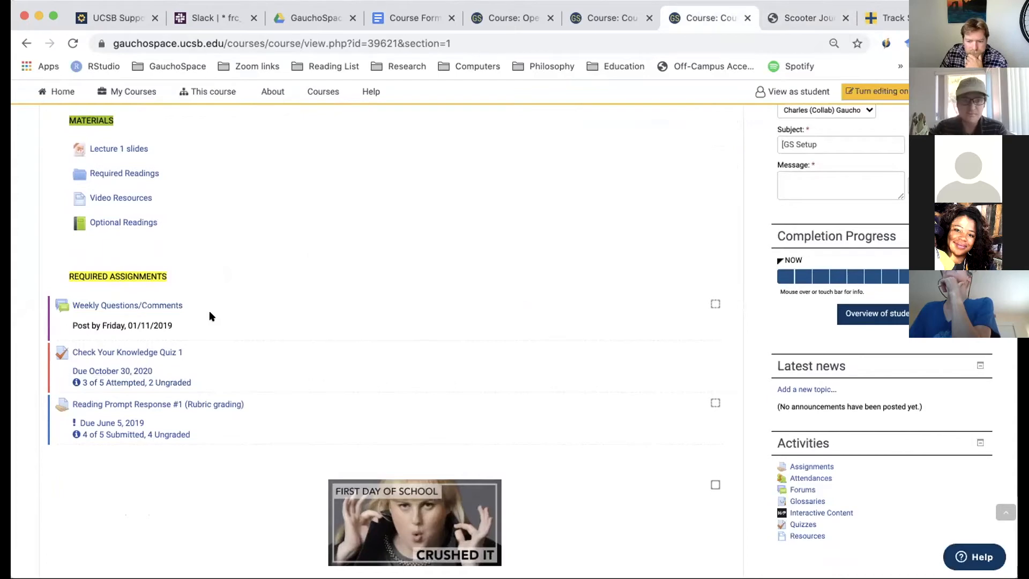
scroll(209, 313, "up", 1)
scroll(218, 280, "up", 4)
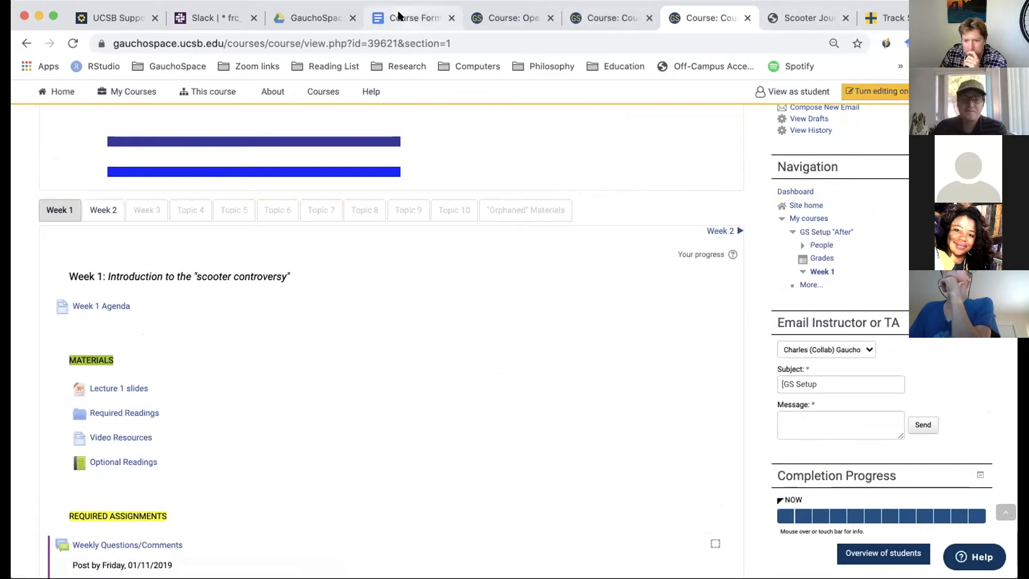
left_click(396, 18)
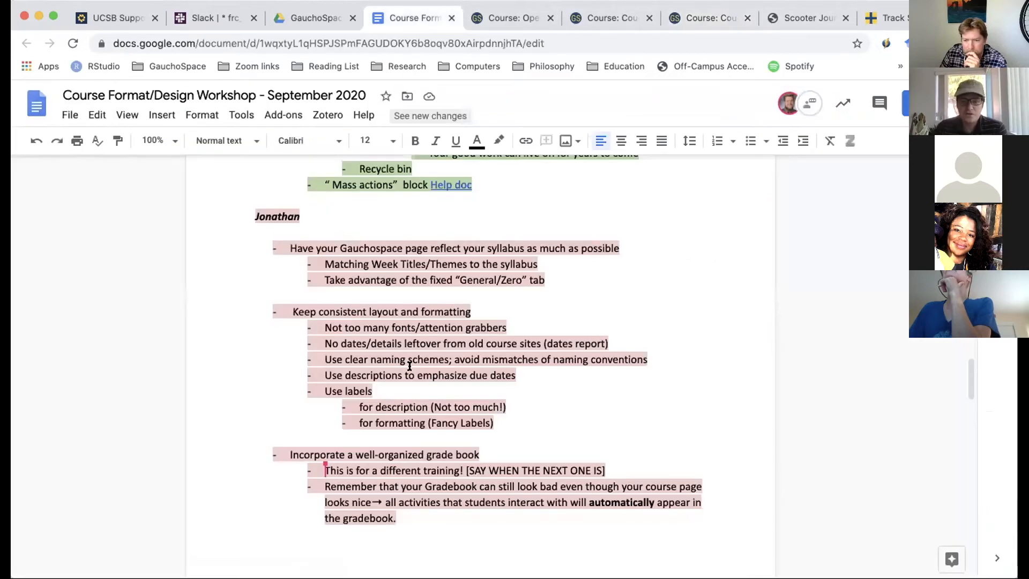
left_click(684, 20)
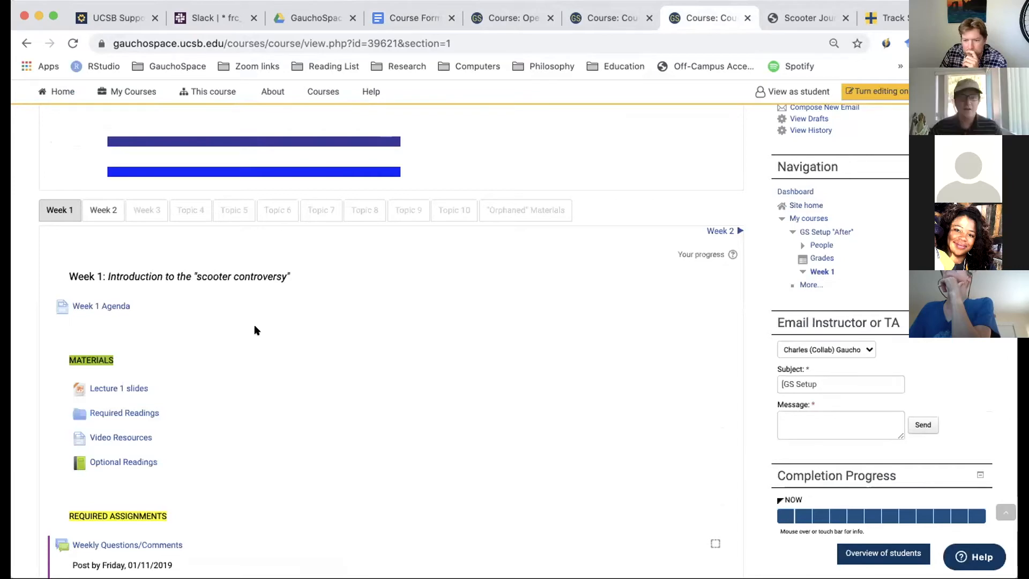
Step: Examine the course header with its title, instructors and general resources, and compare it with the Week 1 materials and required assignments
scroll(254, 324, "up", 5)
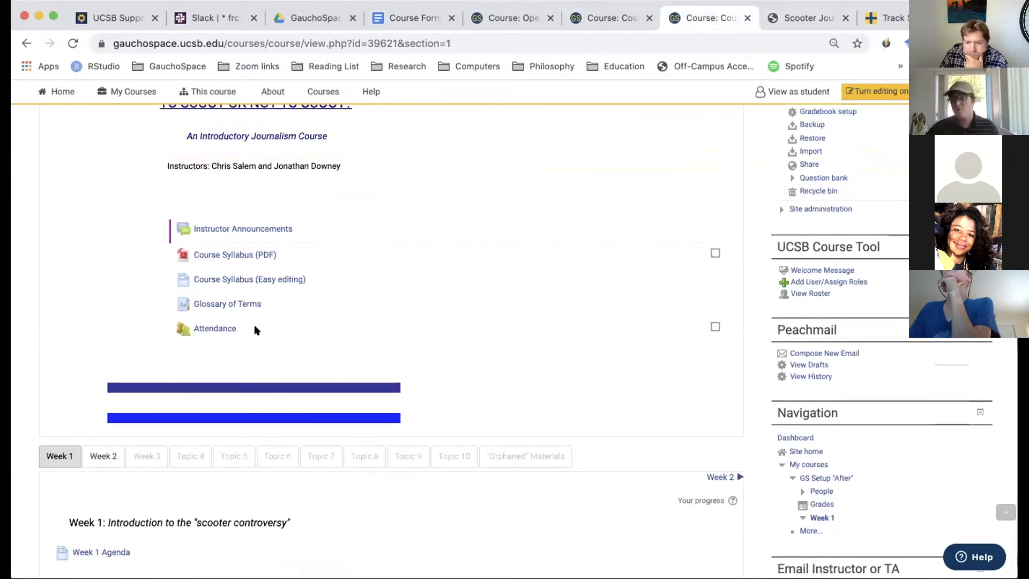
scroll(255, 327, "up", 2)
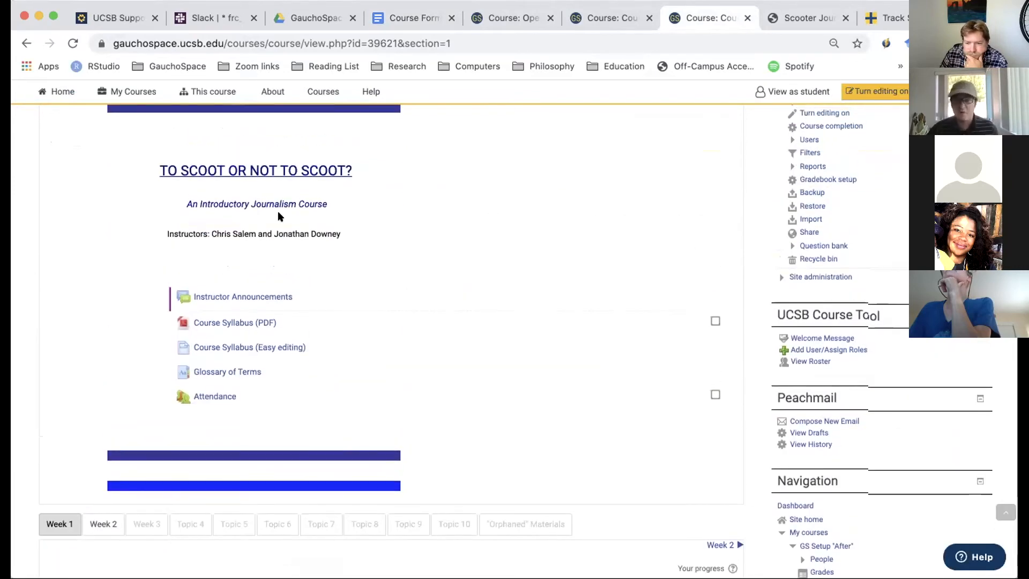
scroll(278, 217, "up", 1)
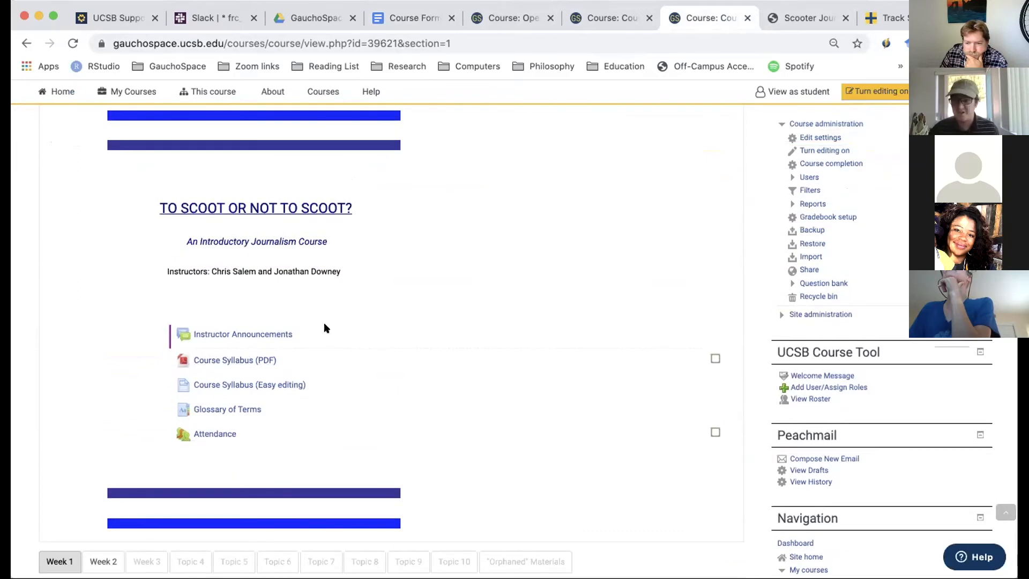
scroll(231, 293, "up", 1)
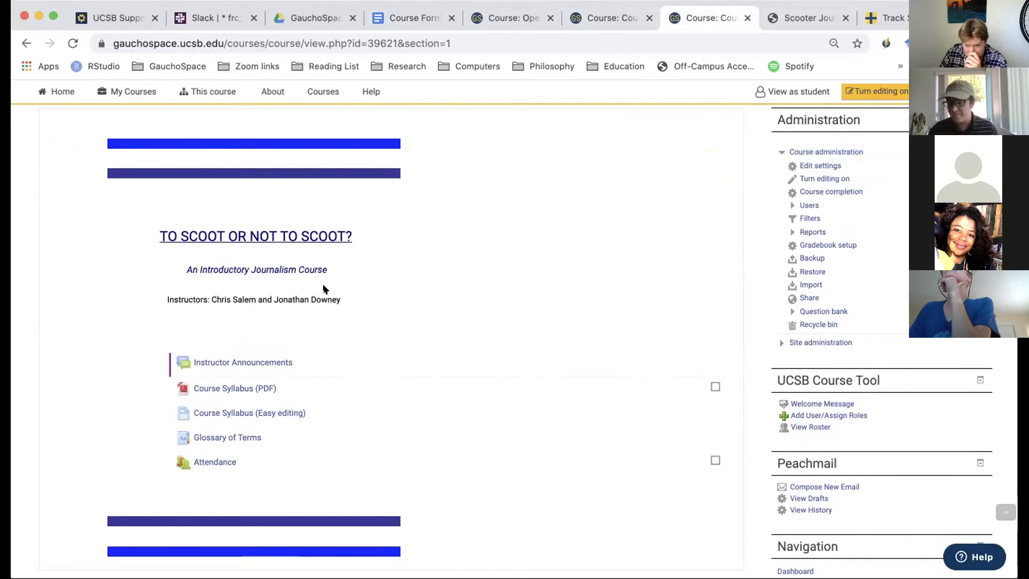
scroll(249, 300, "down", 1)
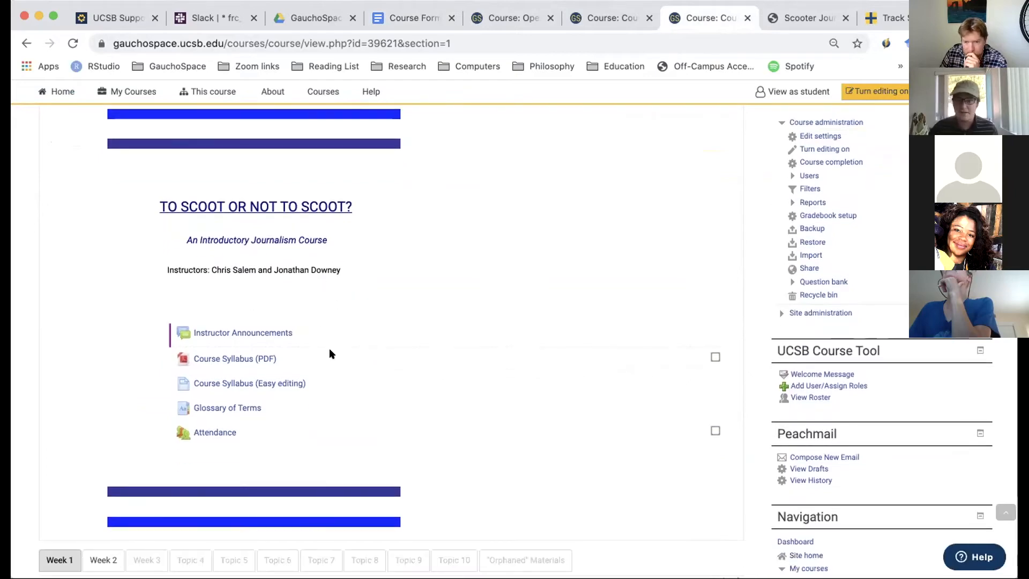
scroll(326, 362, "down", 6)
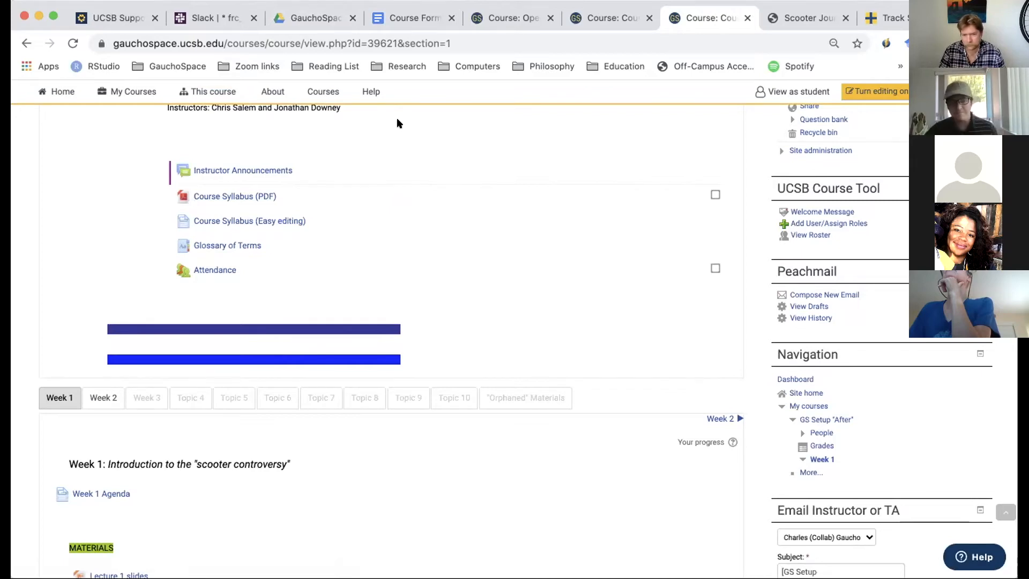
scroll(396, 214, "down", 4)
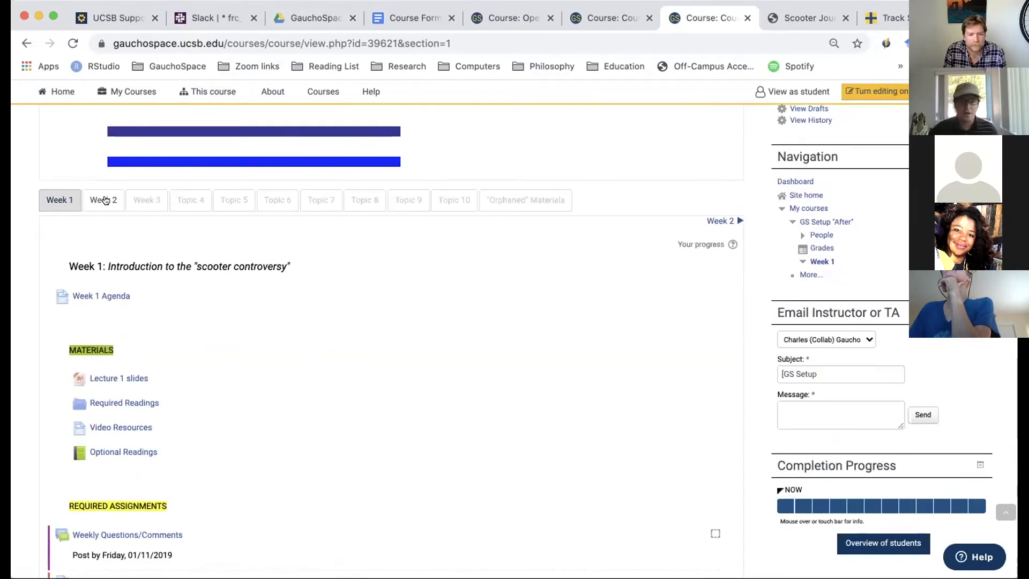
scroll(123, 252, "down", 3)
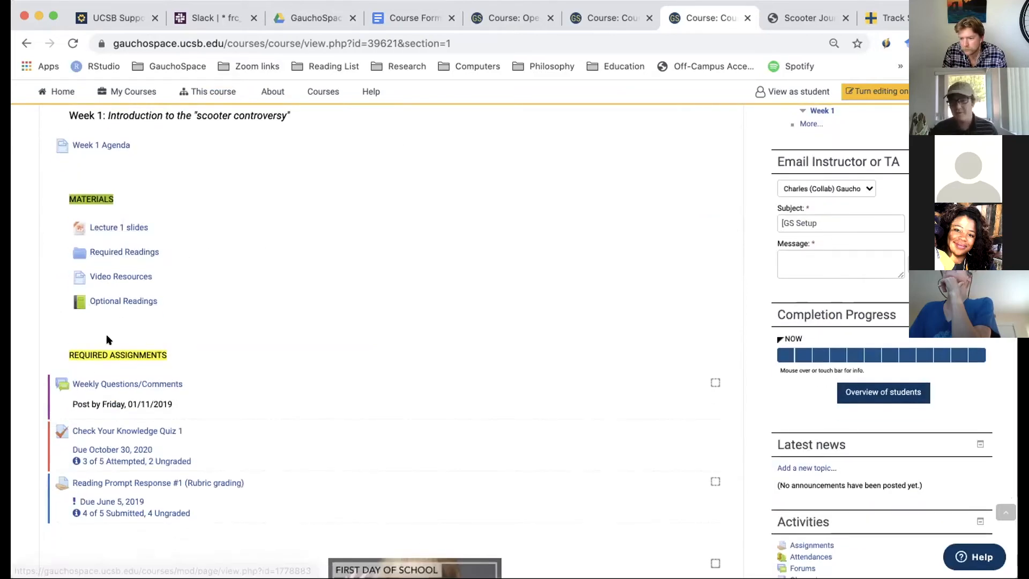
scroll(107, 339, "down", 1)
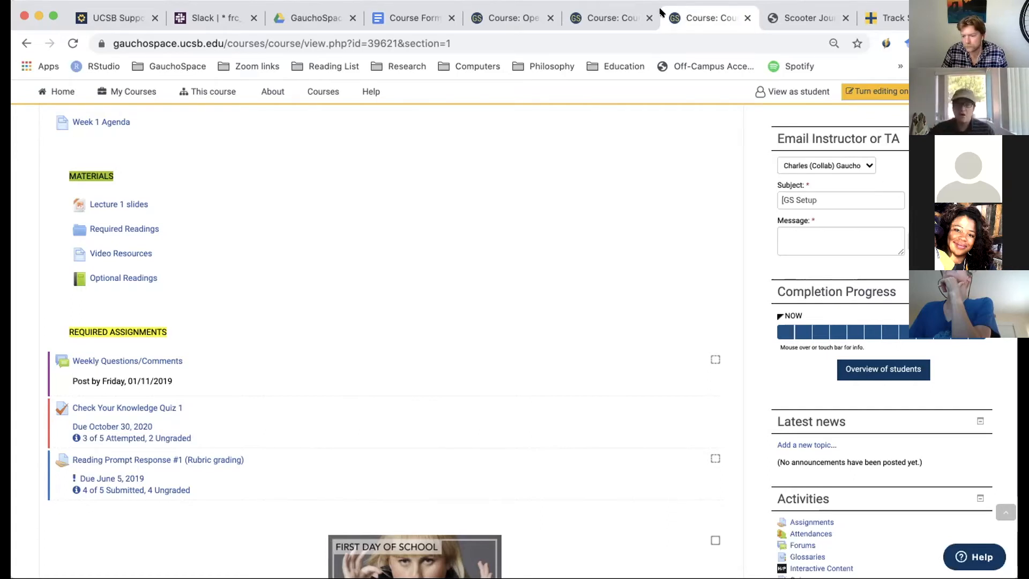
scroll(825, 258, "down", 5)
Step: Return to the start of the course page and expand the Reports options under Course administration
scroll(825, 258, "up", 10)
scroll(825, 258, "up", 6)
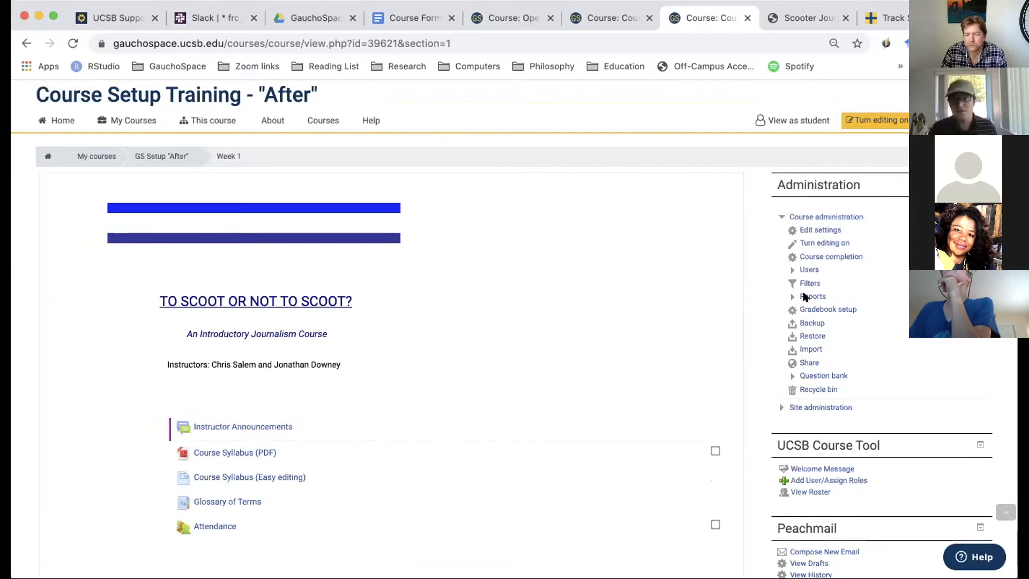
left_click(811, 296)
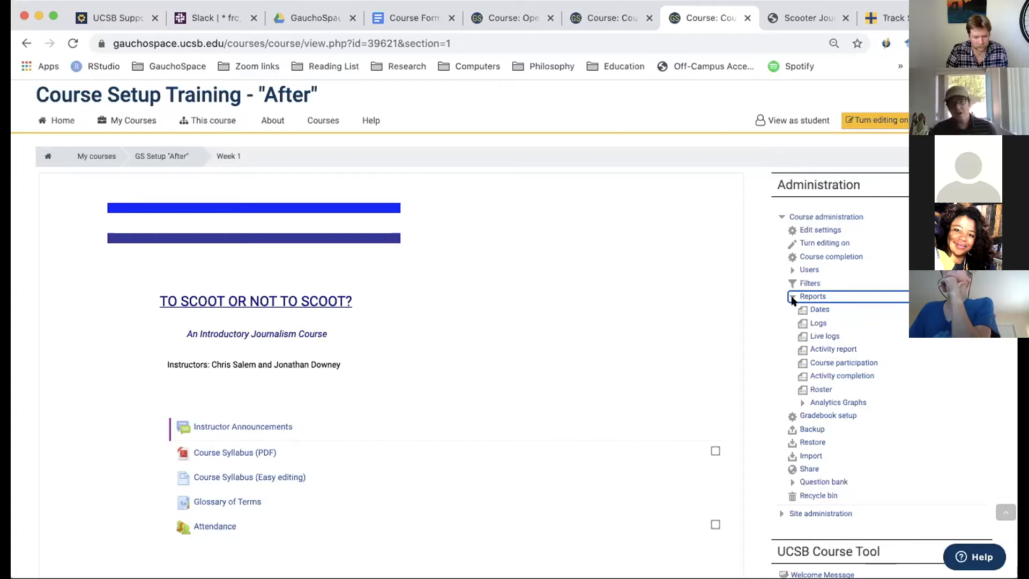
Step: Go back to the Week 1 section and review its agenda, materials and required assignments
scroll(502, 319, "down", 5)
scroll(501, 319, "down", 6)
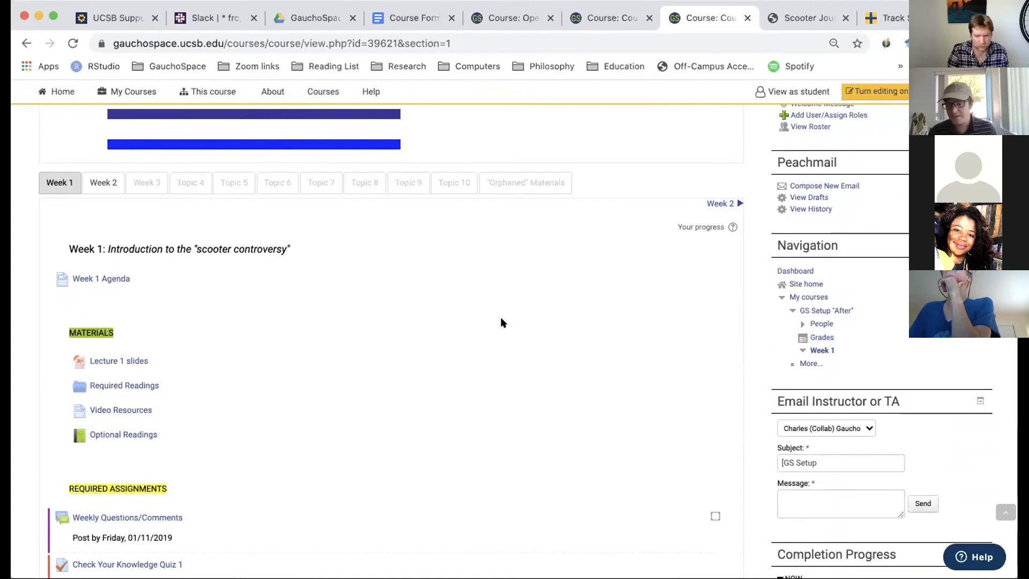
scroll(501, 322, "down", 1)
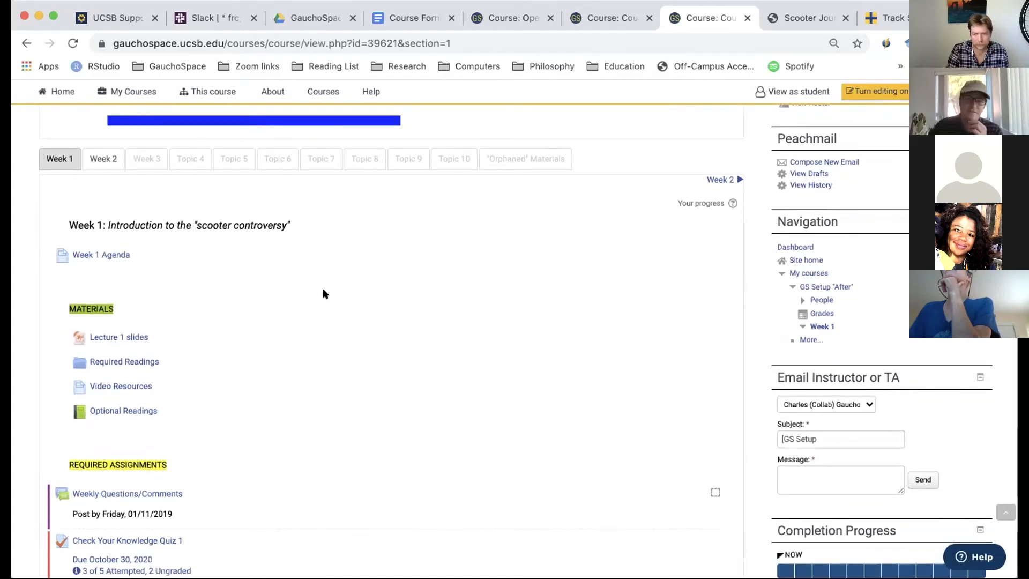
scroll(323, 292, "down", 4)
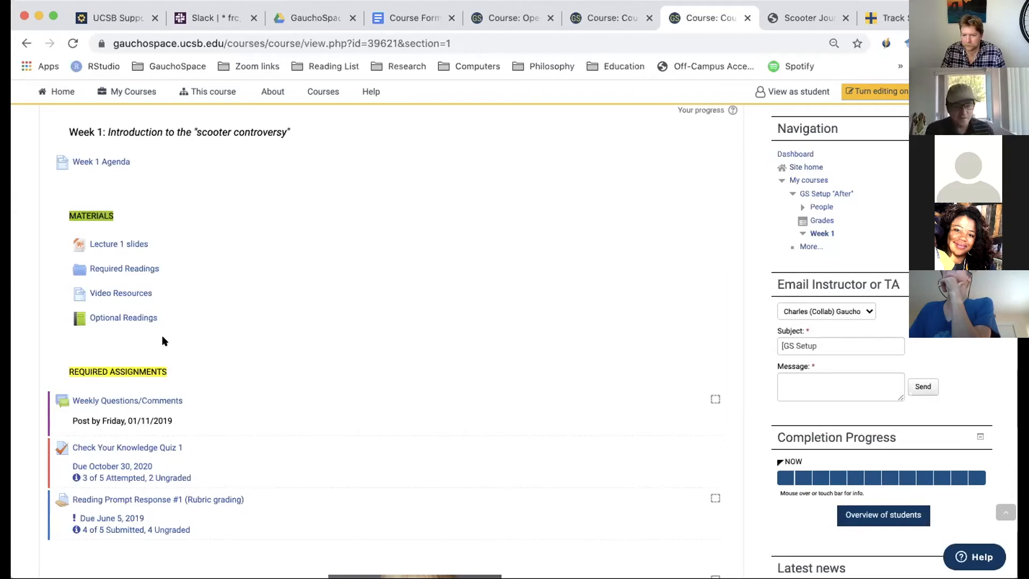
scroll(163, 341, "down", 1)
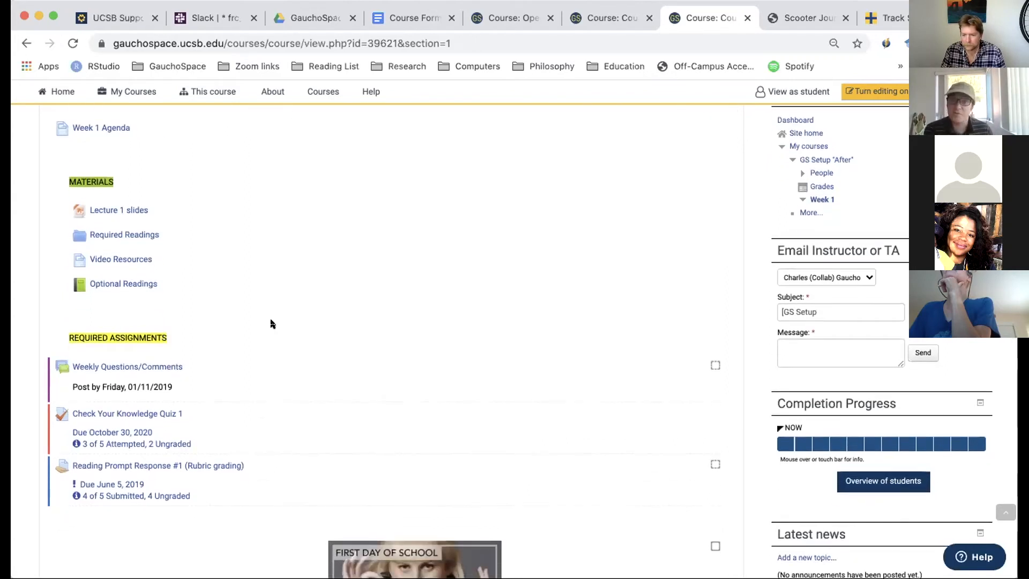
scroll(272, 324, "up", 1)
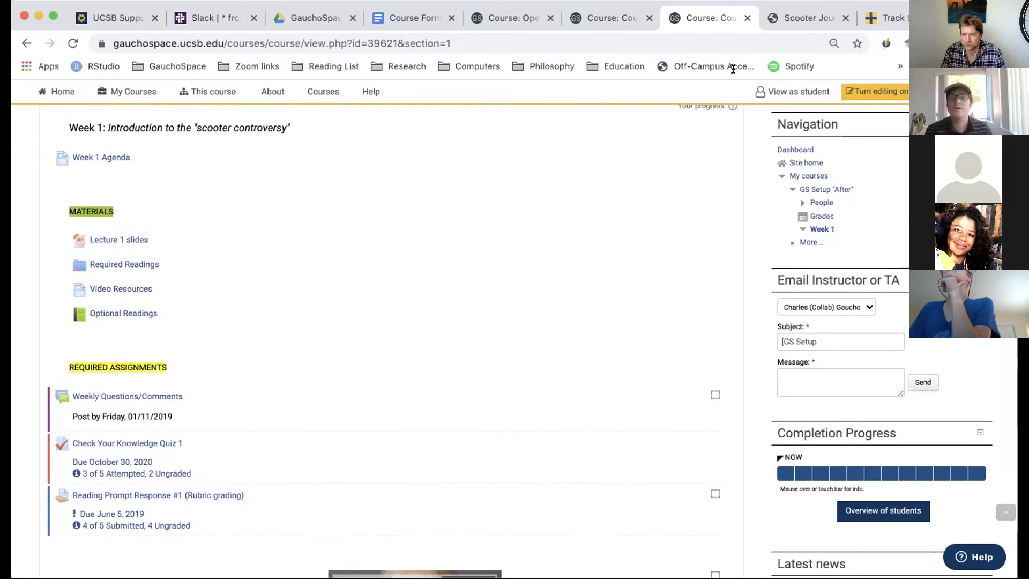
Step: Turn on editing for the course and open the Lecture 1 slides file in the Week 1 materials
left_click(868, 92)
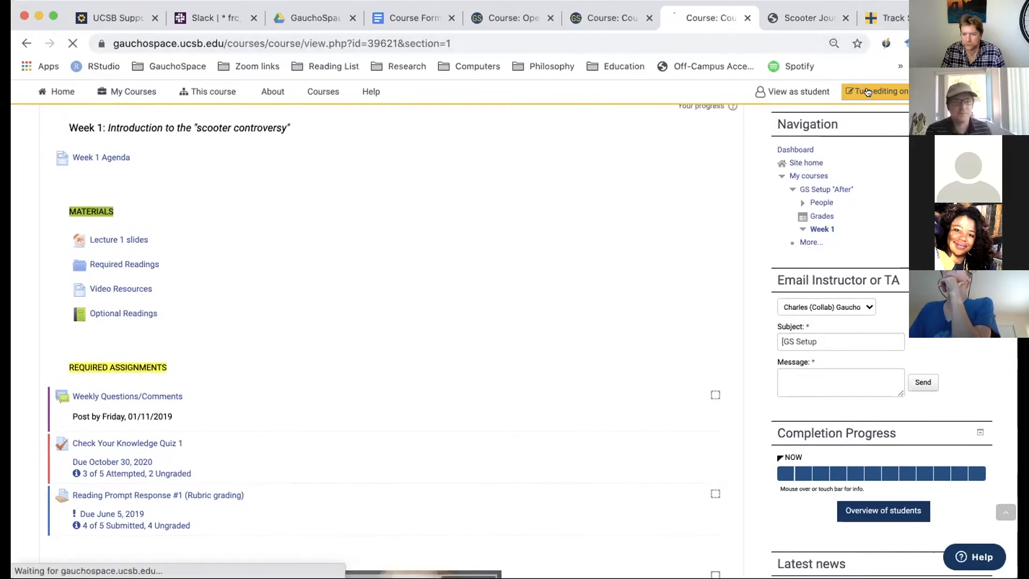
scroll(477, 275, "down", 7)
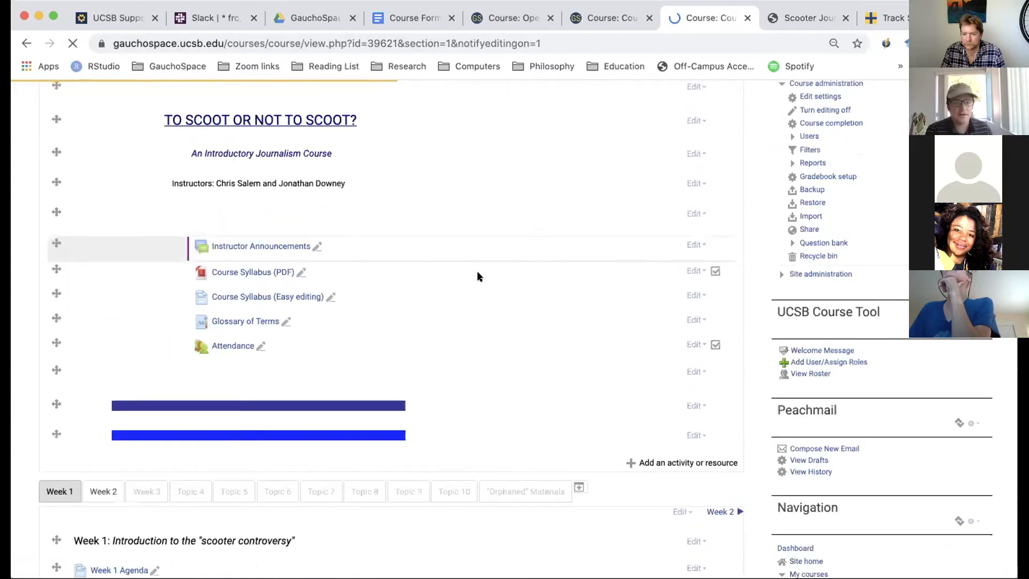
scroll(477, 277, "down", 4)
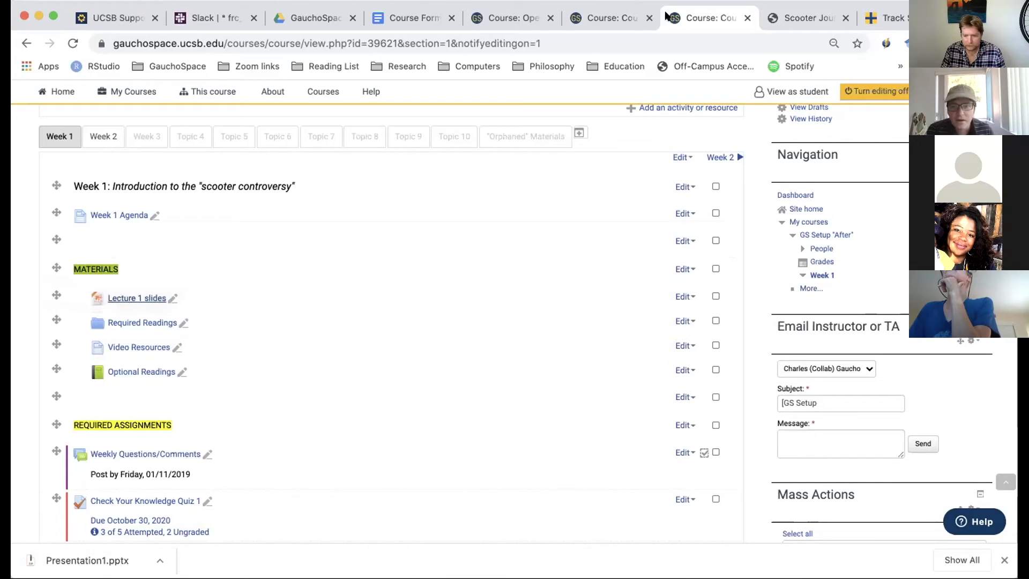
Step: Add the description "For Monday's class" to the Lecture 1 slides file, then save and return to the course
left_click(683, 297)
left_click(673, 309)
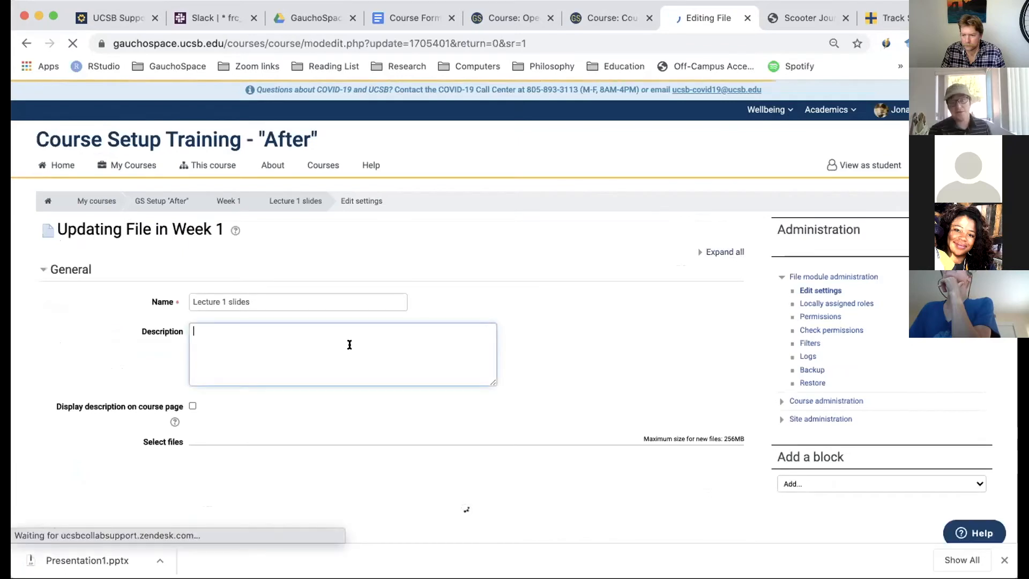
left_click(348, 364)
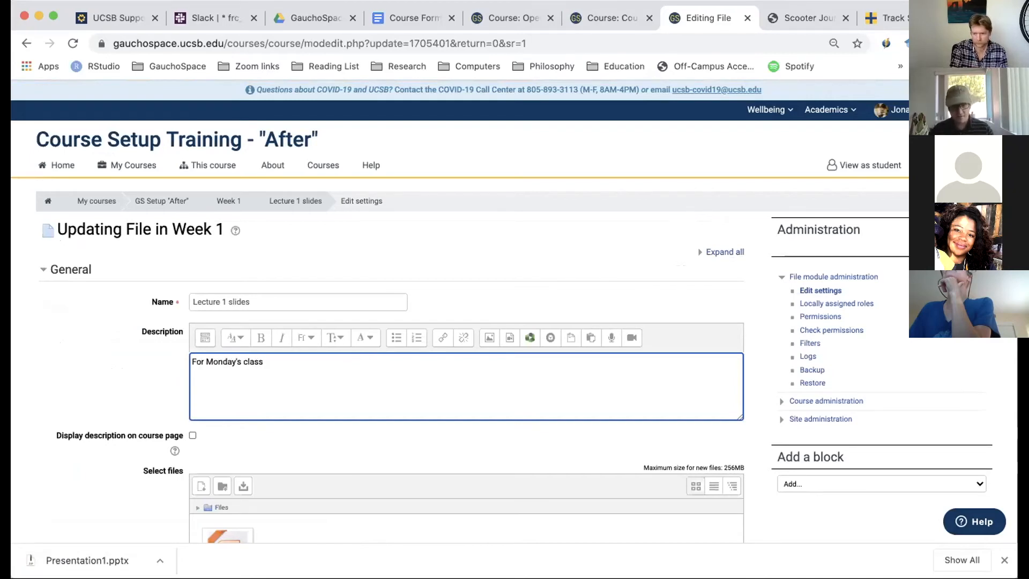
scroll(267, 367, "down", 10)
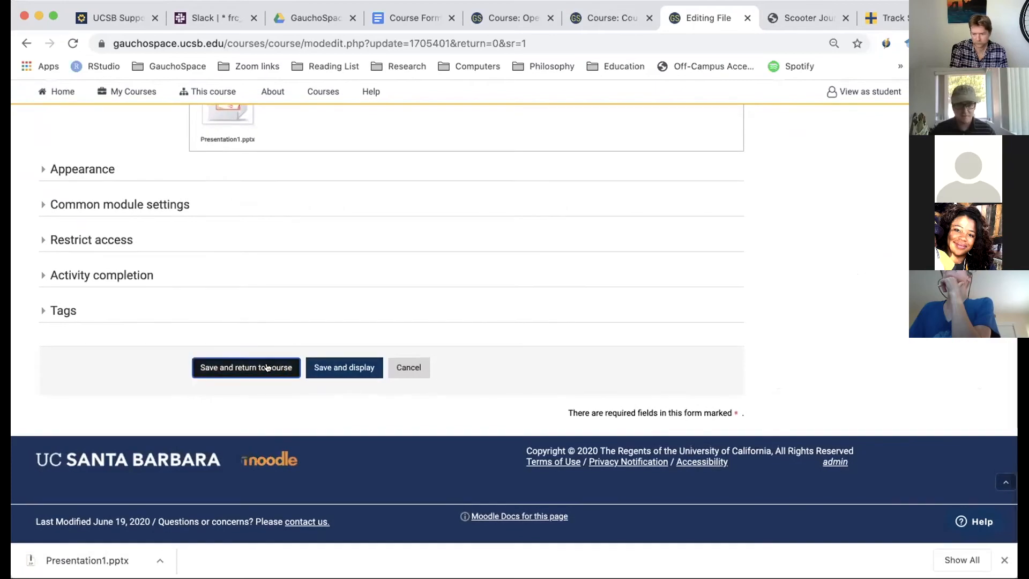
left_click(267, 367)
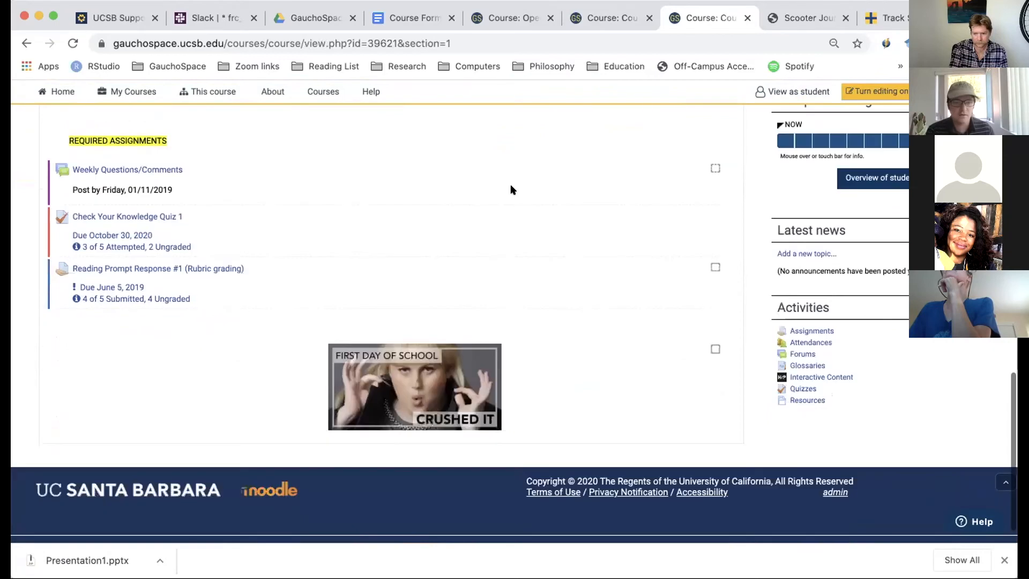
Step: With editing on, set the Lecture 1 slides description to display on the course page, then save and display the file's page
scroll(418, 227, "up", 3)
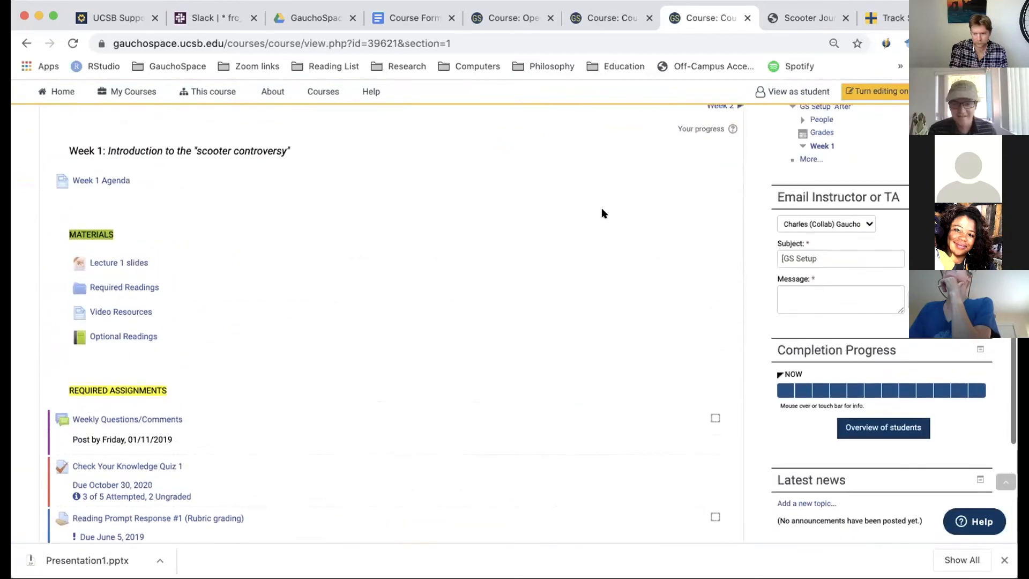
scroll(572, 175, "up", 1)
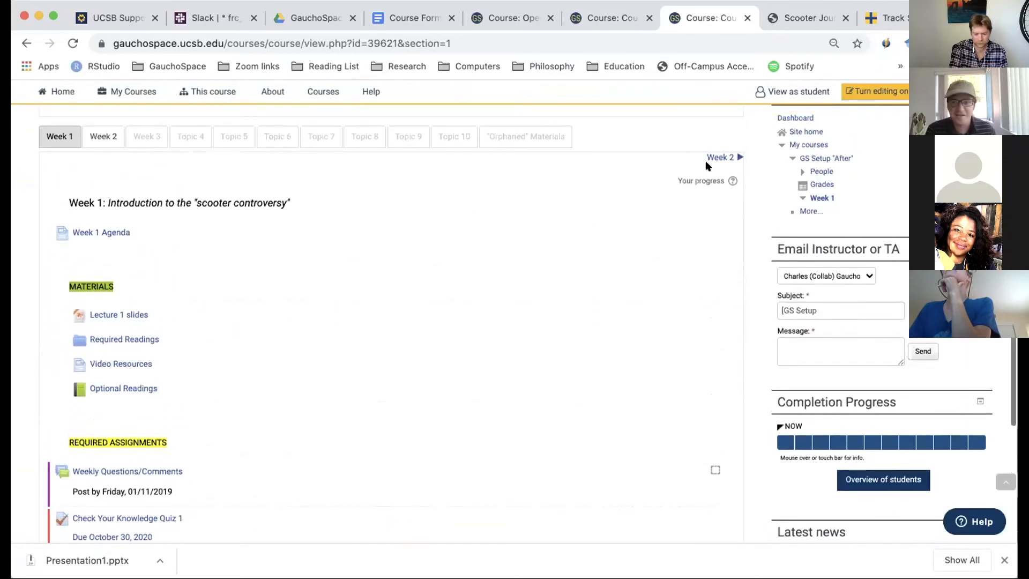
left_click(883, 92)
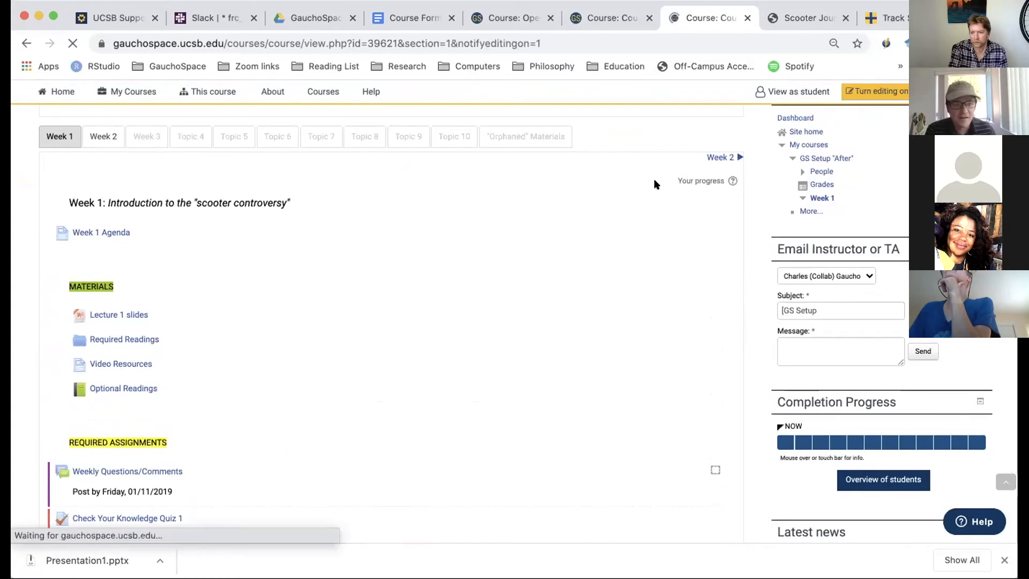
scroll(606, 304, "down", 10)
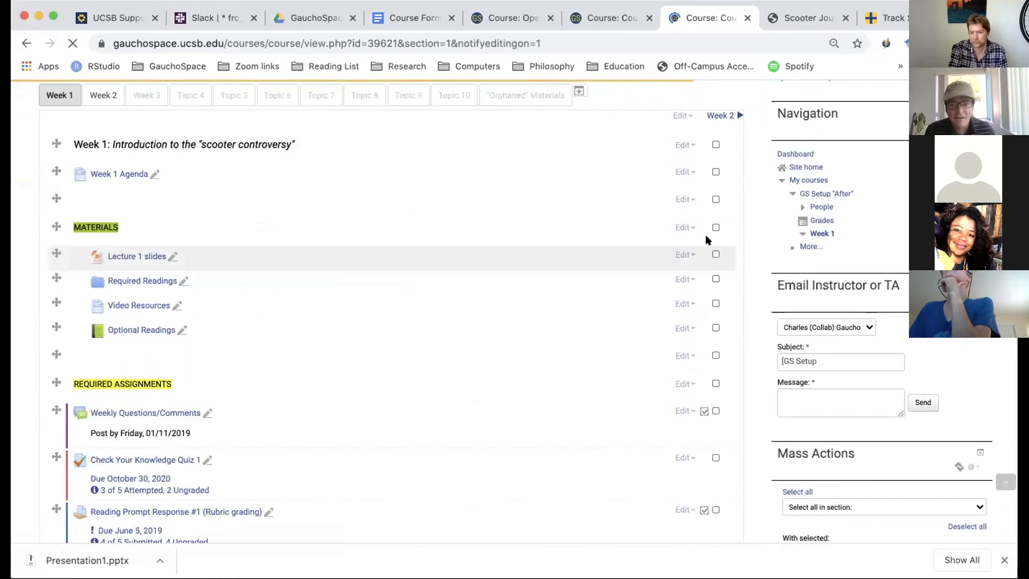
left_click(682, 230)
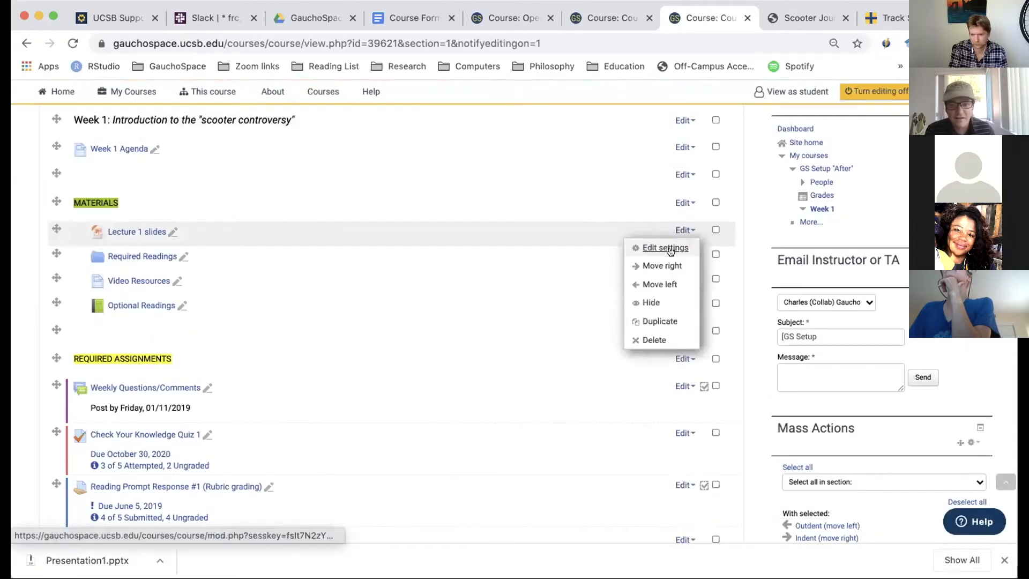
left_click(670, 248)
scroll(547, 336, "down", 3)
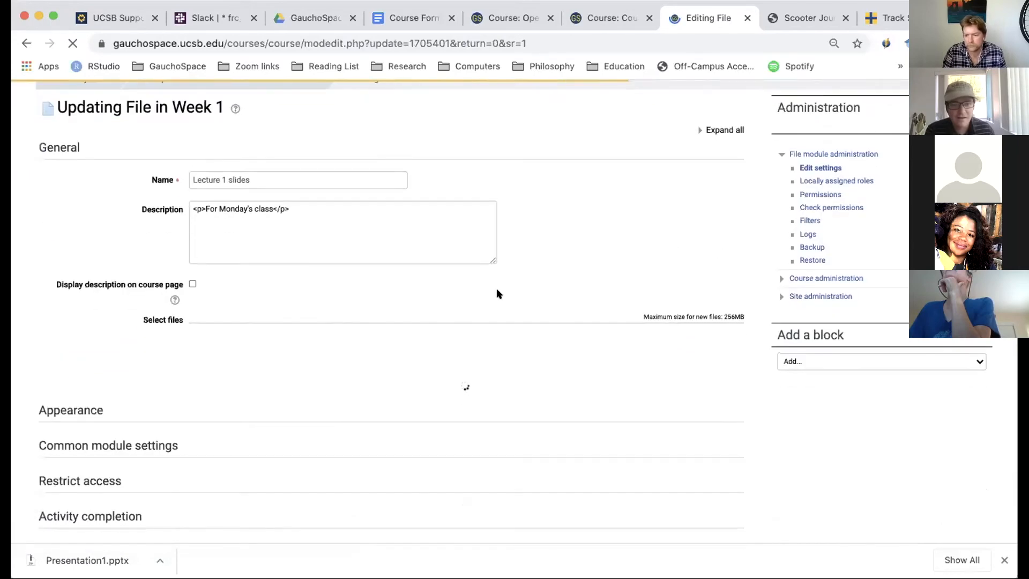
scroll(387, 249, "down", 5)
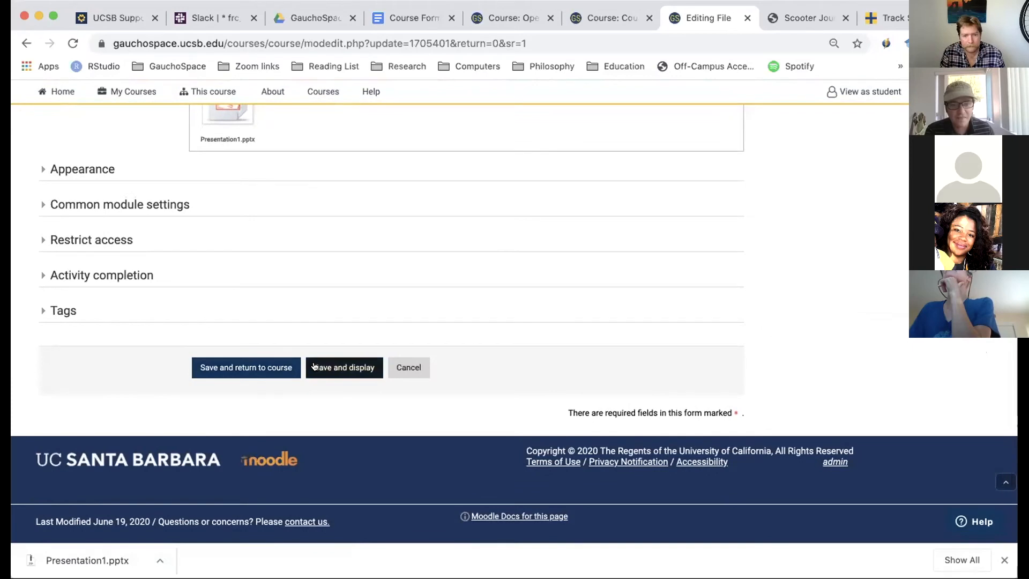
left_click(315, 366)
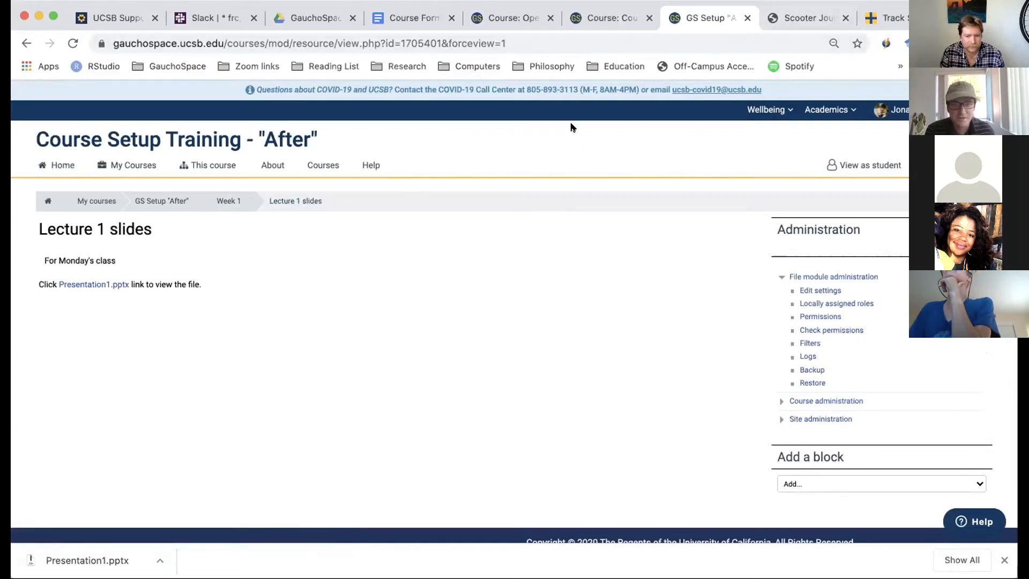
Step: Look at the "Before" training course and return to the Lecture 1 slides page of the "After" course
left_click(623, 17)
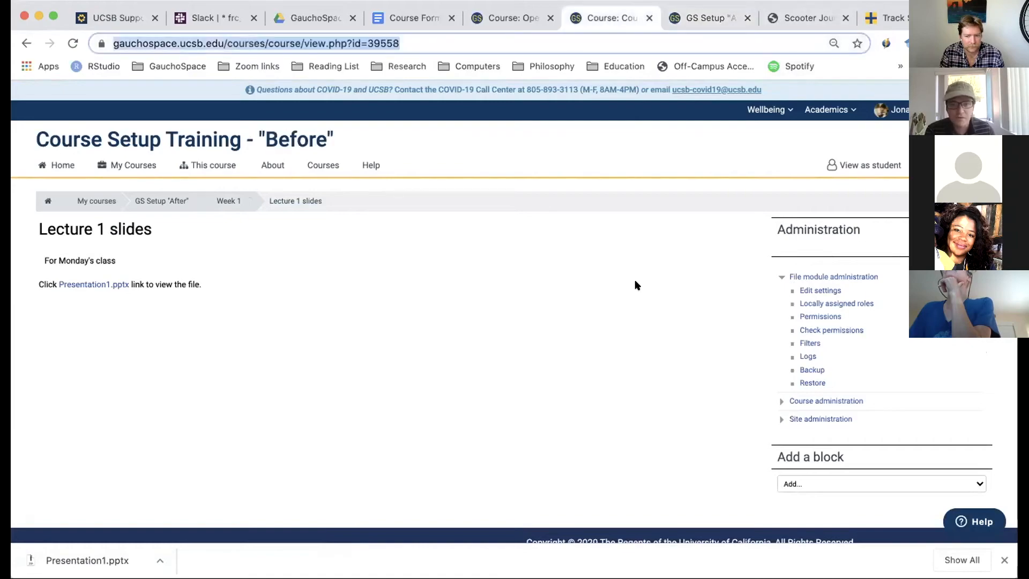
scroll(625, 328, "down", 10)
scroll(696, 105, "up", 5)
left_click(705, 17)
Step: Go back to the Lecture 1 slides settings, save them, and return to the Week 1 section to check the description
left_click(26, 43)
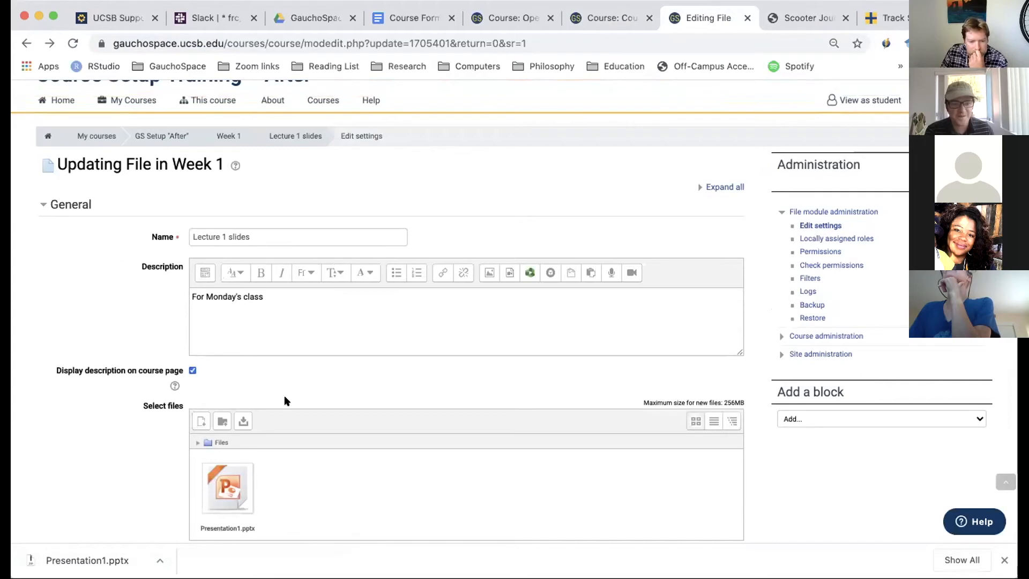
scroll(292, 399, "down", 10)
left_click(250, 369)
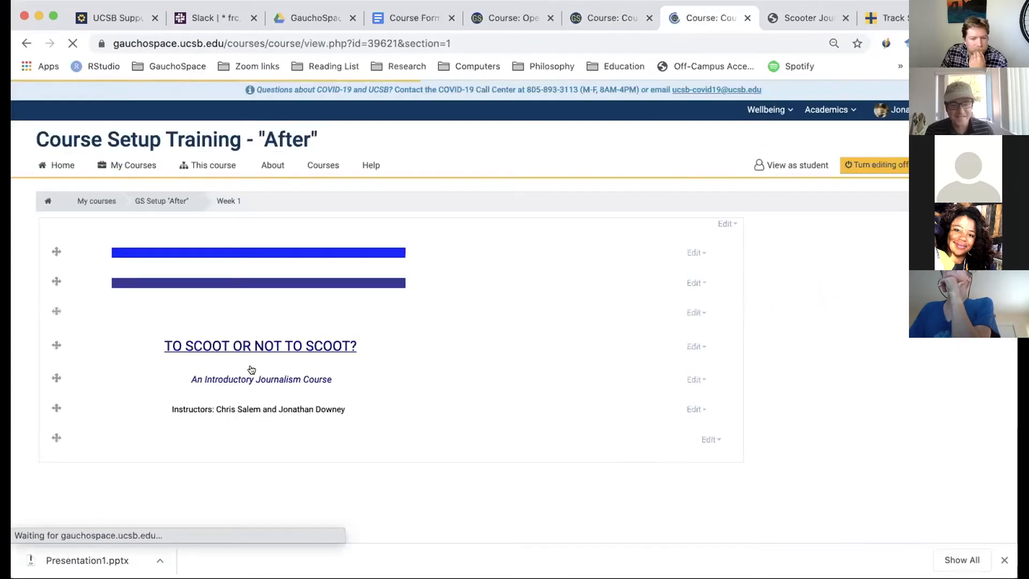
scroll(252, 369, "down", 4)
scroll(251, 369, "down", 9)
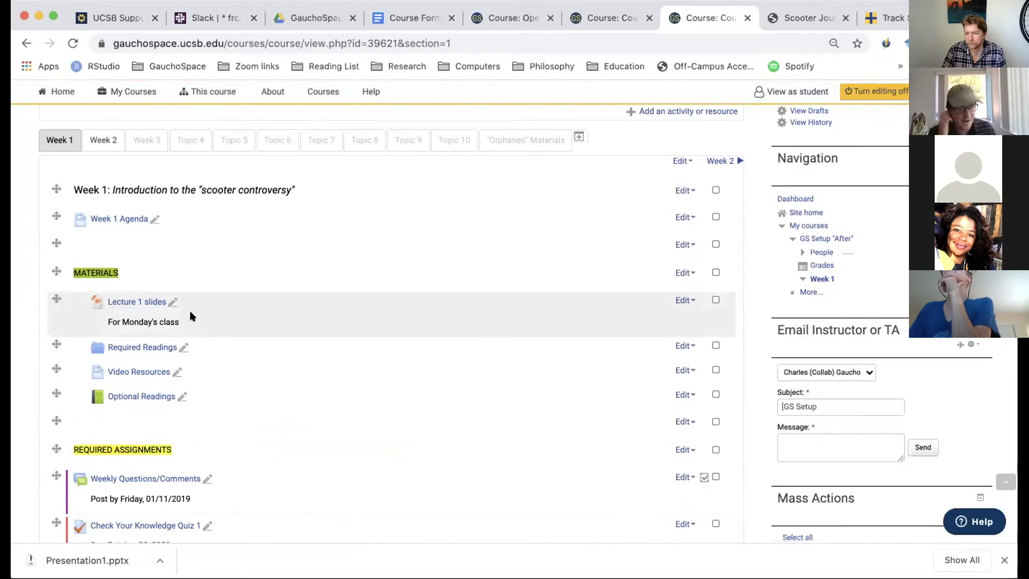
Step: Turn editing off and examine how the Materials and Required Assignments headings organize the Week 1 section
scroll(190, 316, "down", 1)
scroll(191, 312, "up", 1)
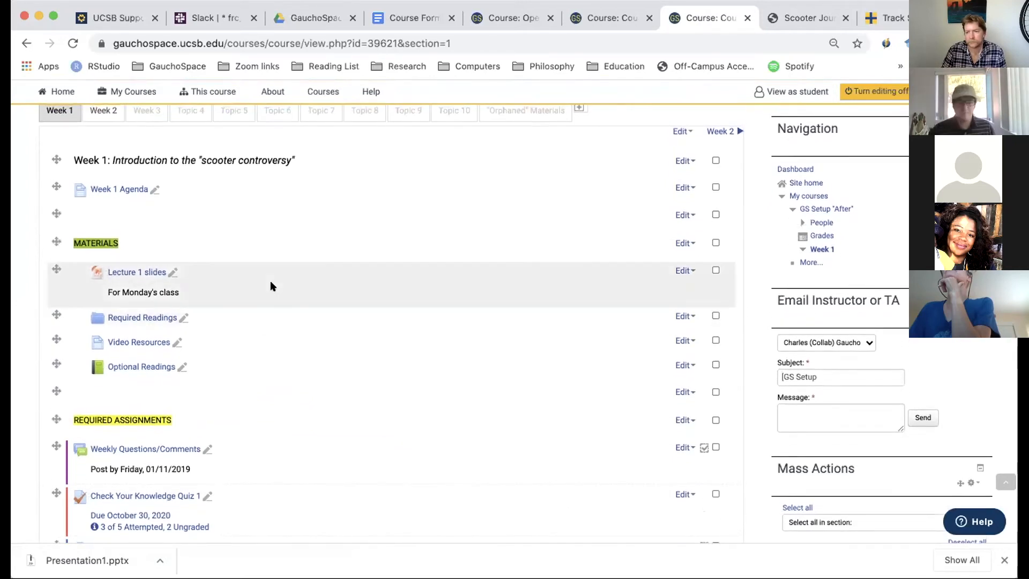
left_click(863, 94)
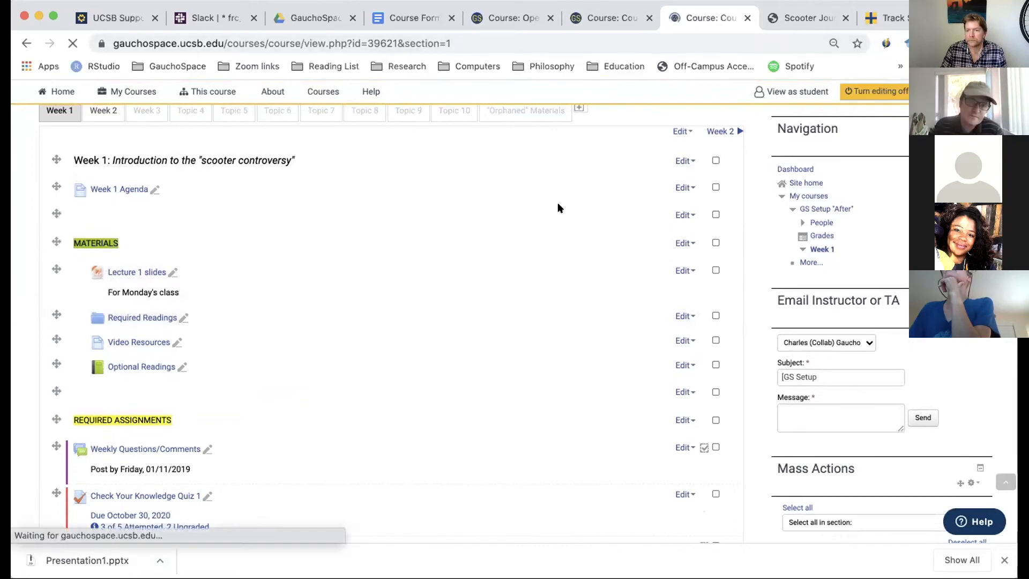
scroll(501, 332, "down", 3)
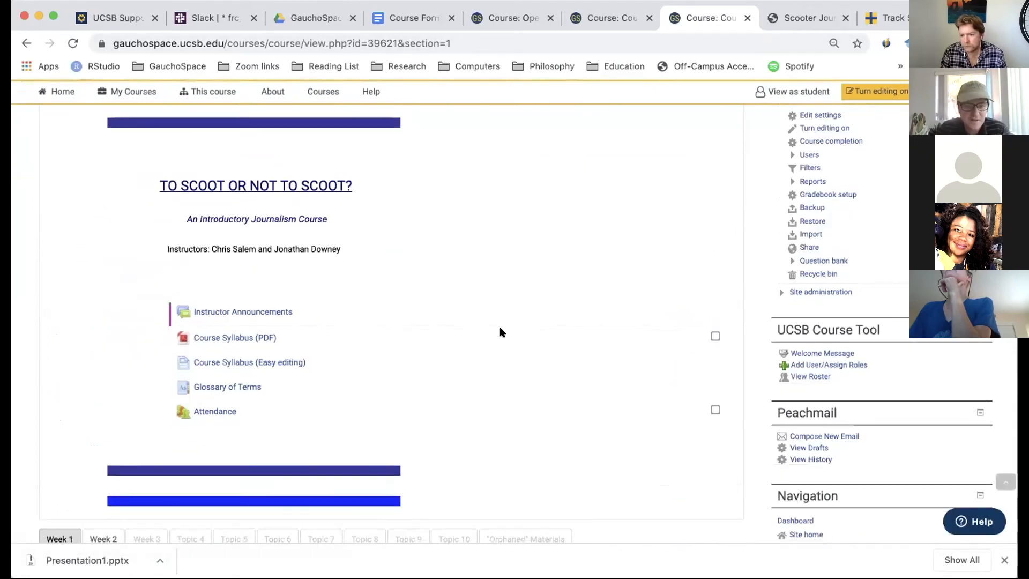
scroll(501, 332, "up", 3)
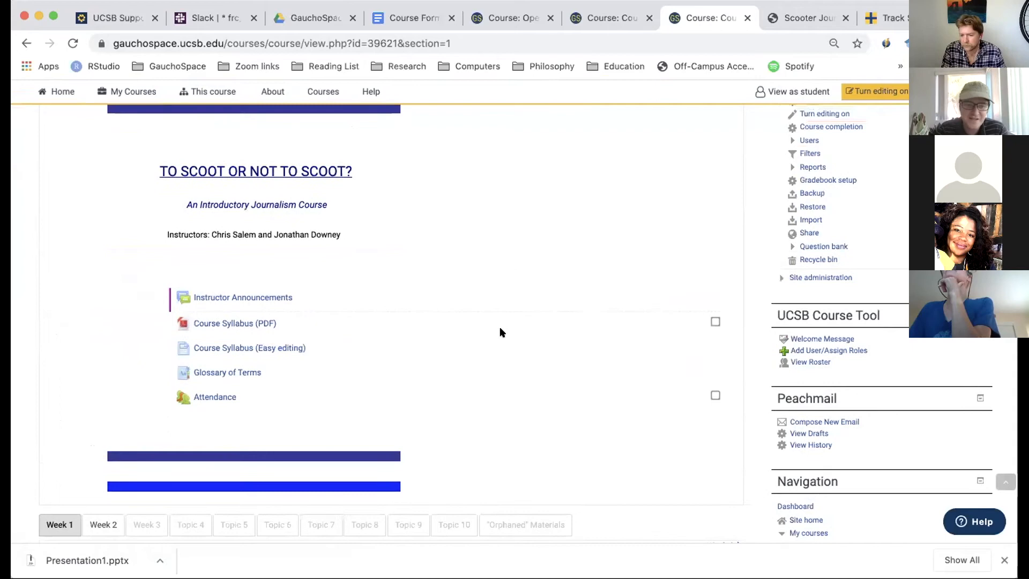
scroll(395, 321, "down", 8)
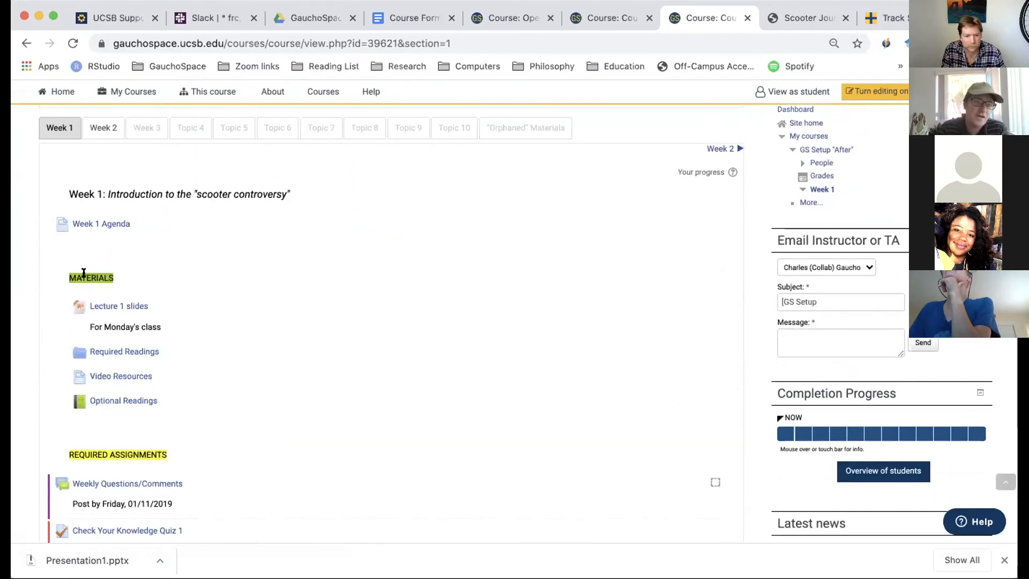
scroll(139, 276, "down", 1)
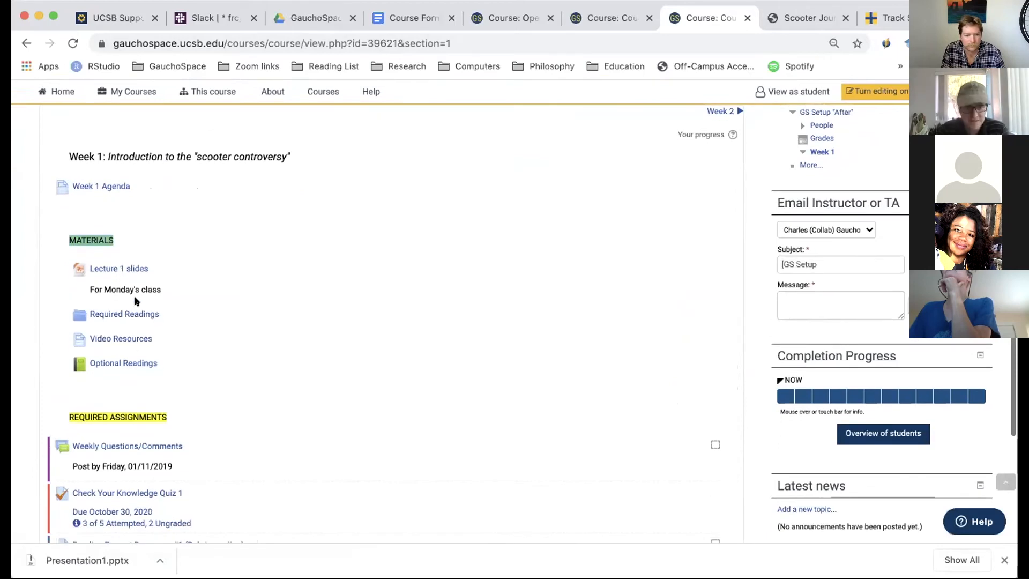
triple_click(154, 417)
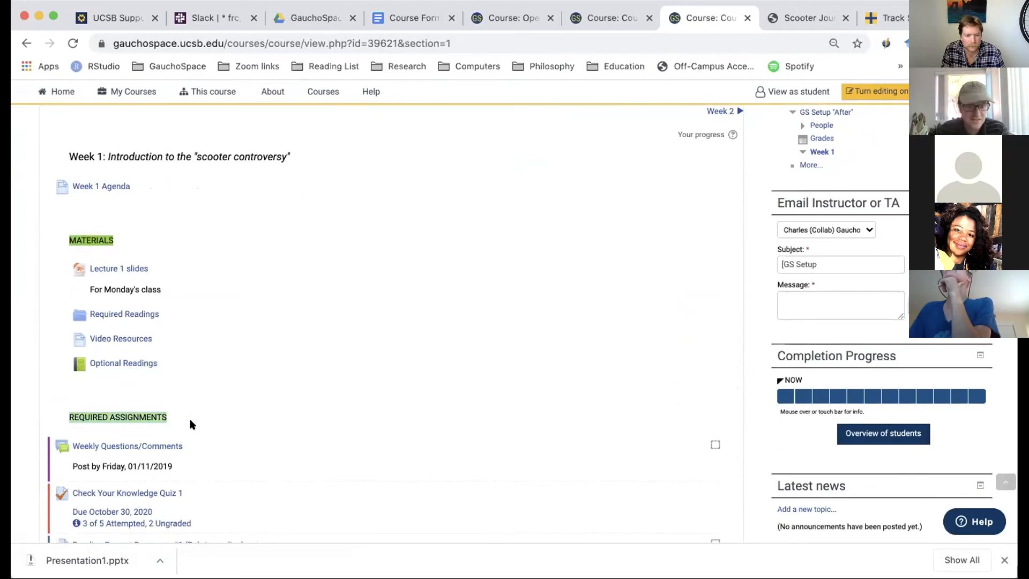
scroll(189, 419, "down", 1)
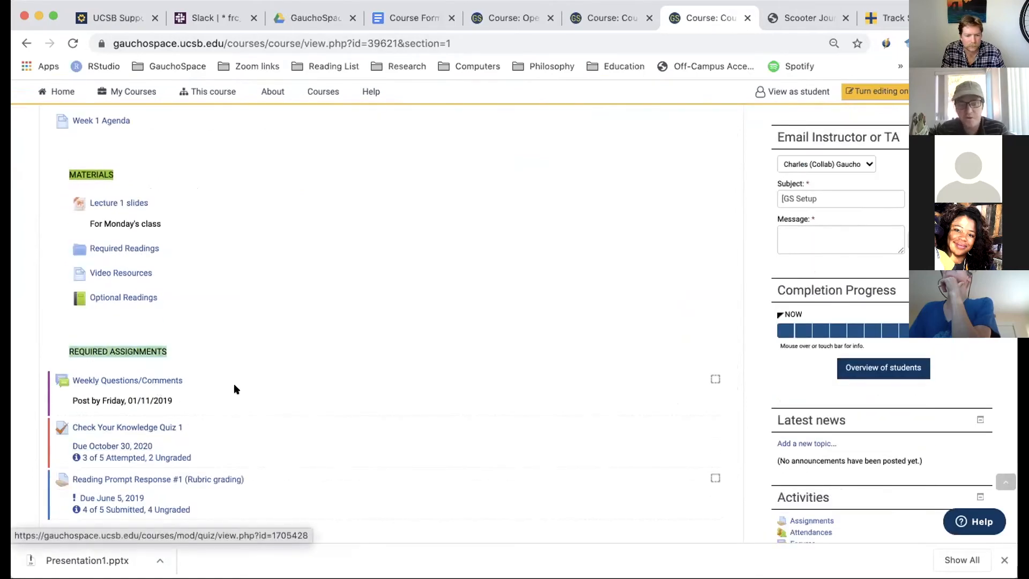
Step: Review the "After" course page from the header banner through the Week 1 items with editing off
scroll(234, 389, "up", 1)
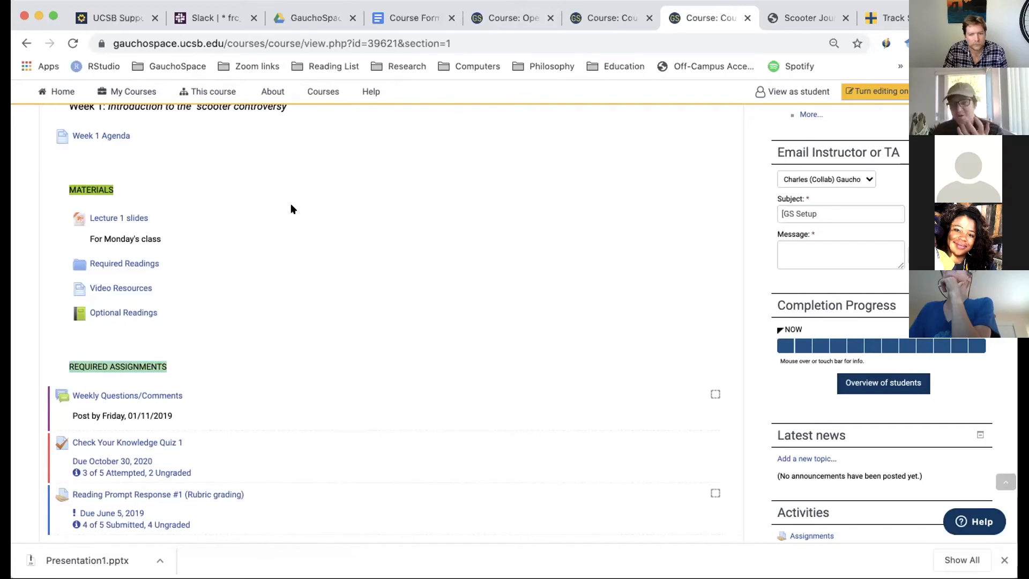
scroll(291, 204, "up", 4)
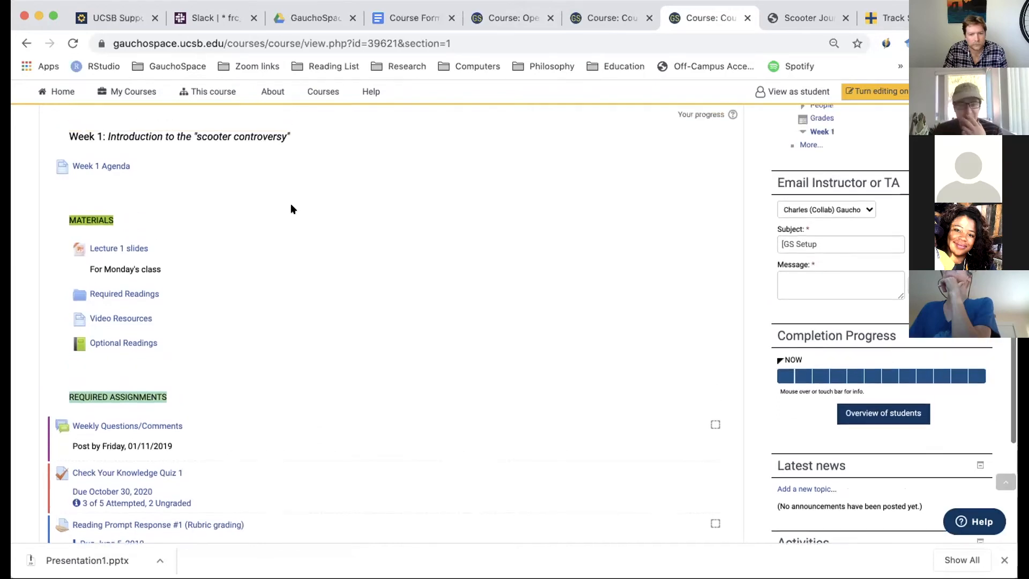
scroll(290, 205, "up", 8)
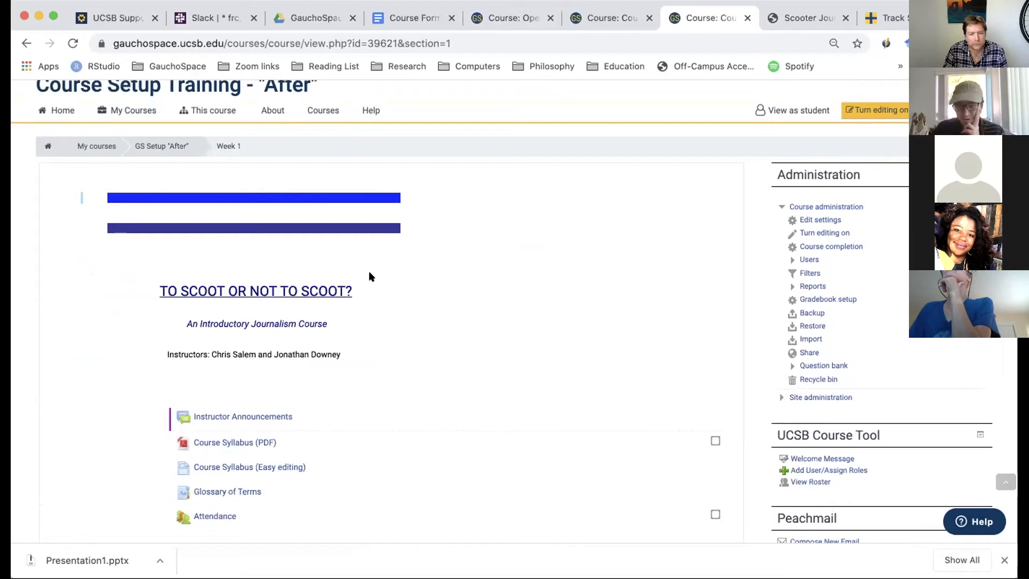
scroll(376, 280, "down", 1)
scroll(377, 282, "down", 1)
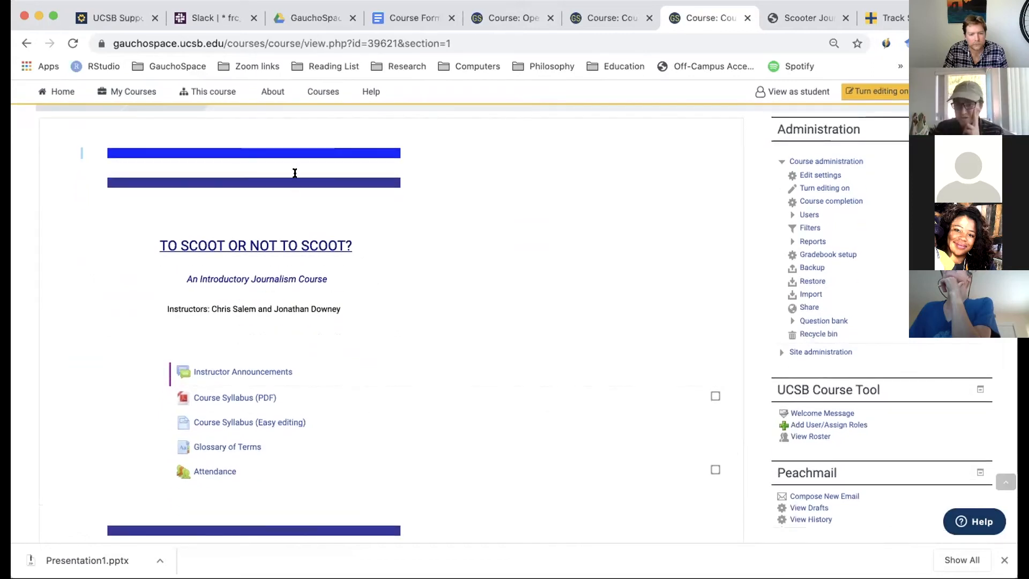
scroll(294, 174, "down", 10)
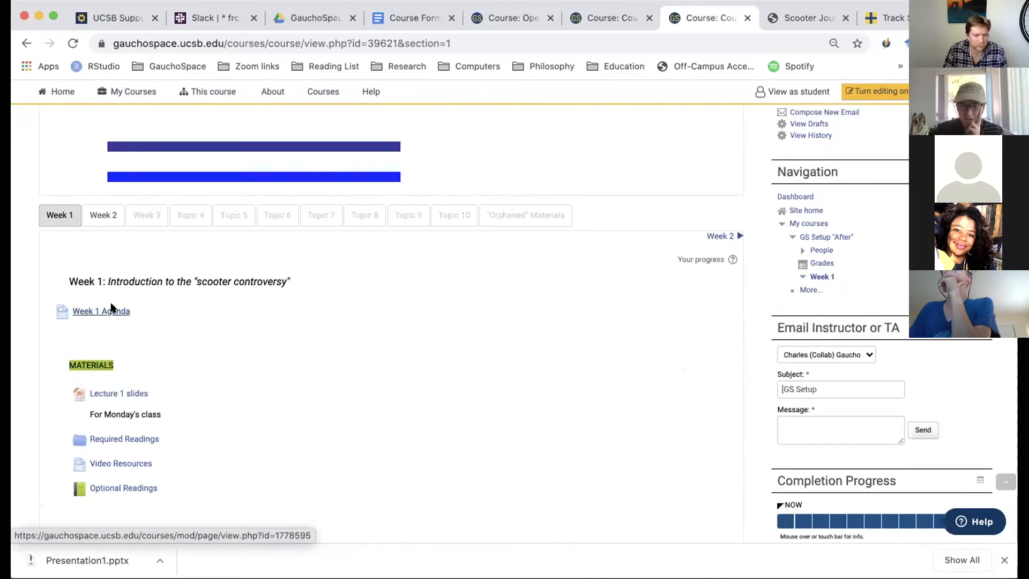
scroll(98, 424, "down", 1)
scroll(99, 425, "down", 3)
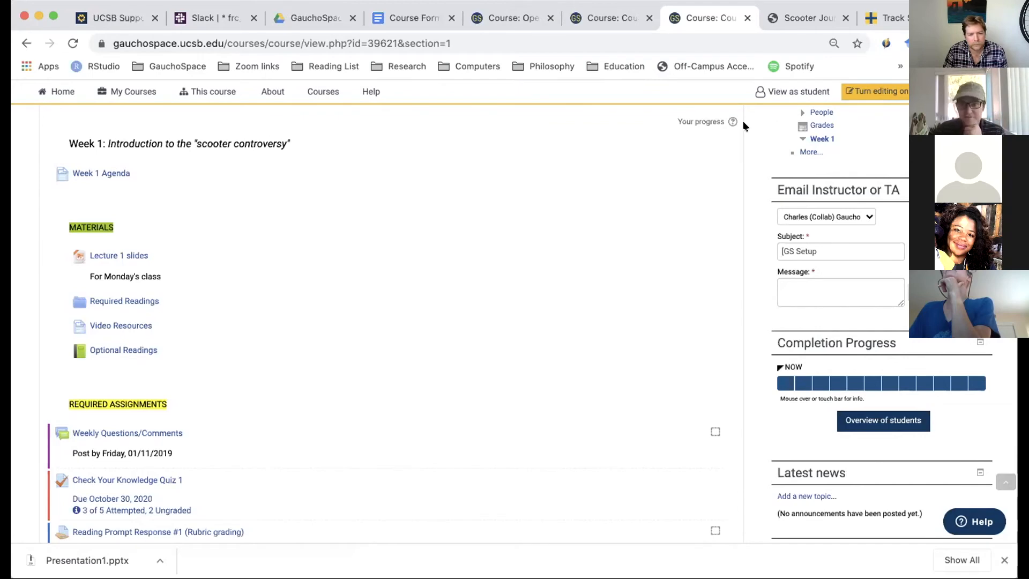
Step: Turn editing back on and look over the editable Week 1 items and the course header section
left_click(844, 92)
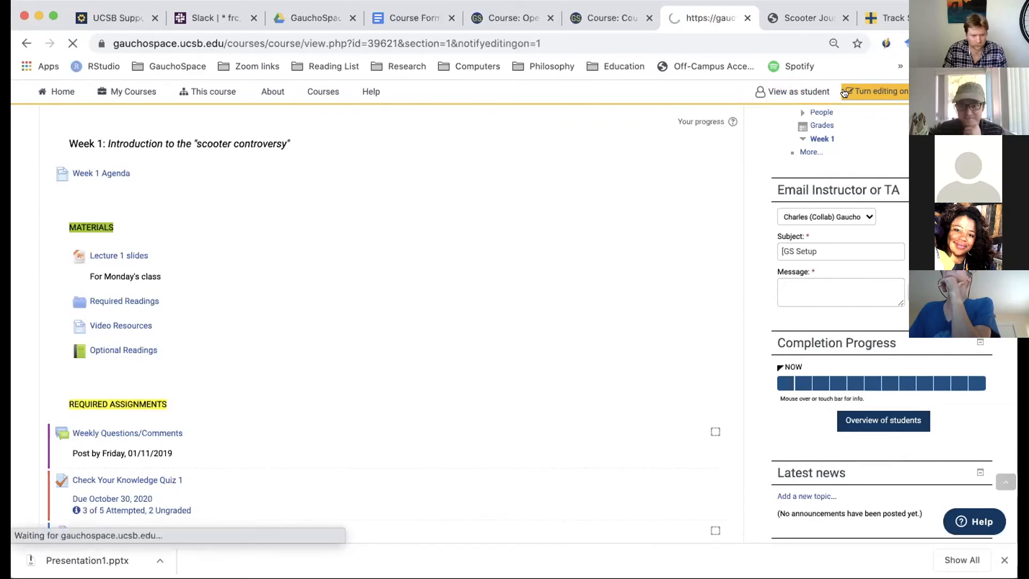
scroll(579, 400, "down", 7)
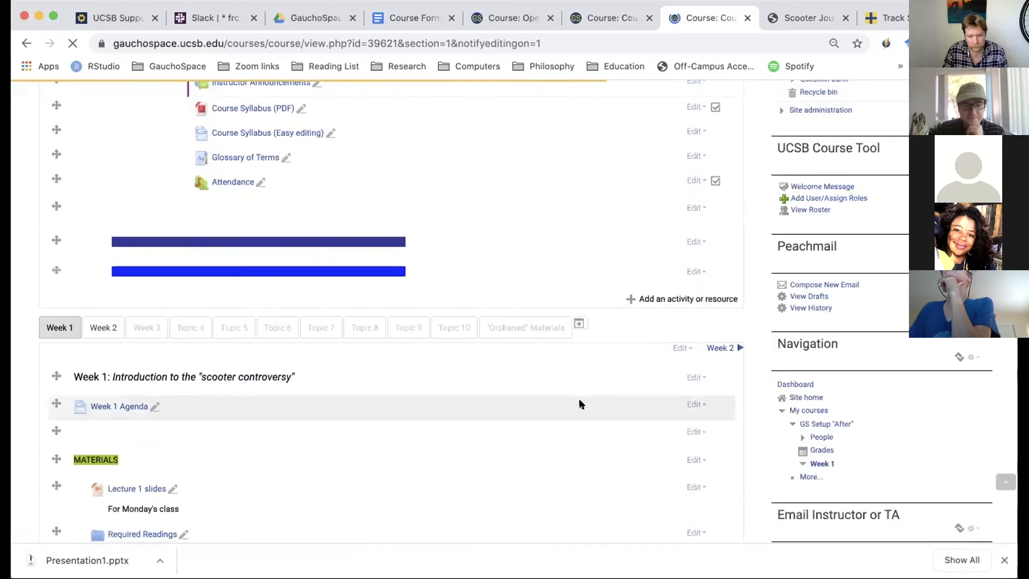
scroll(579, 400, "down", 3)
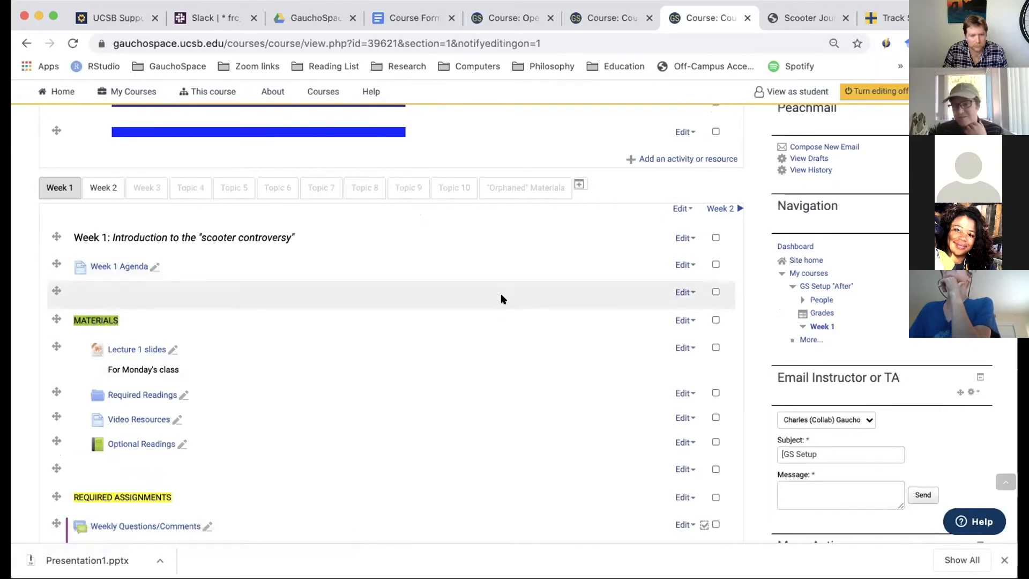
scroll(502, 299, "down", 1)
scroll(502, 299, "down", 1)
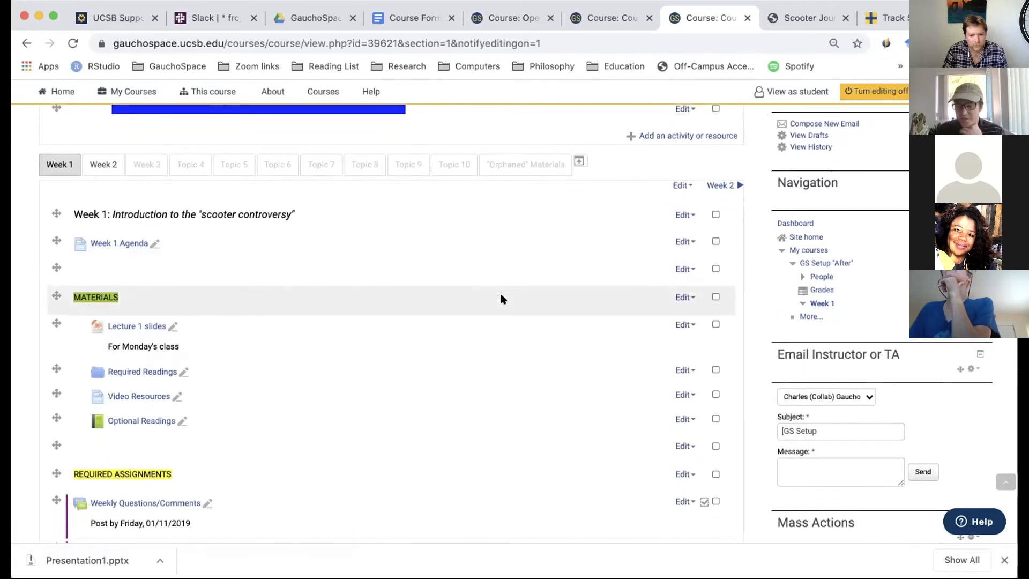
scroll(502, 299, "down", 8)
scroll(500, 297, "down", 5)
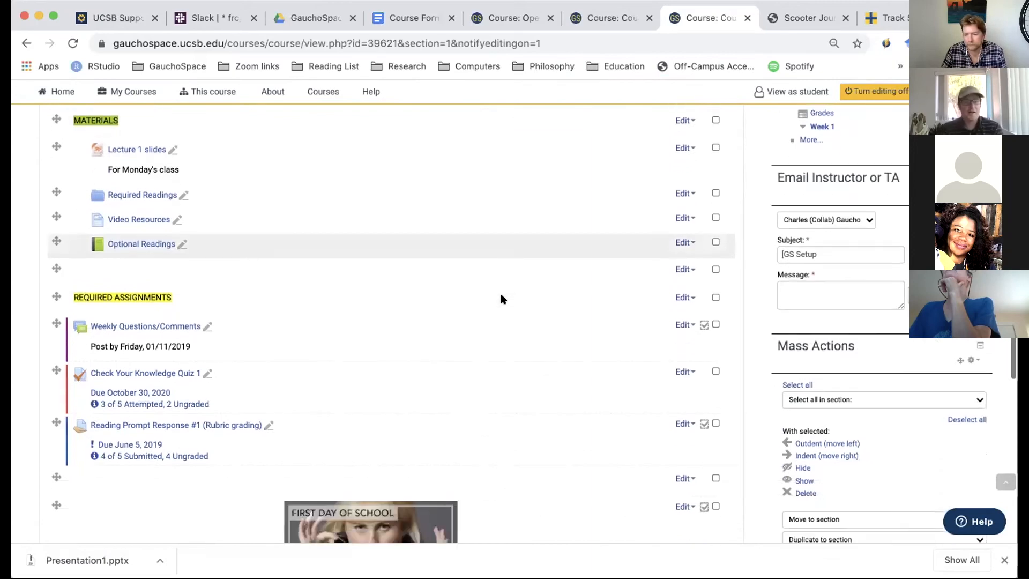
scroll(500, 296, "up", 10)
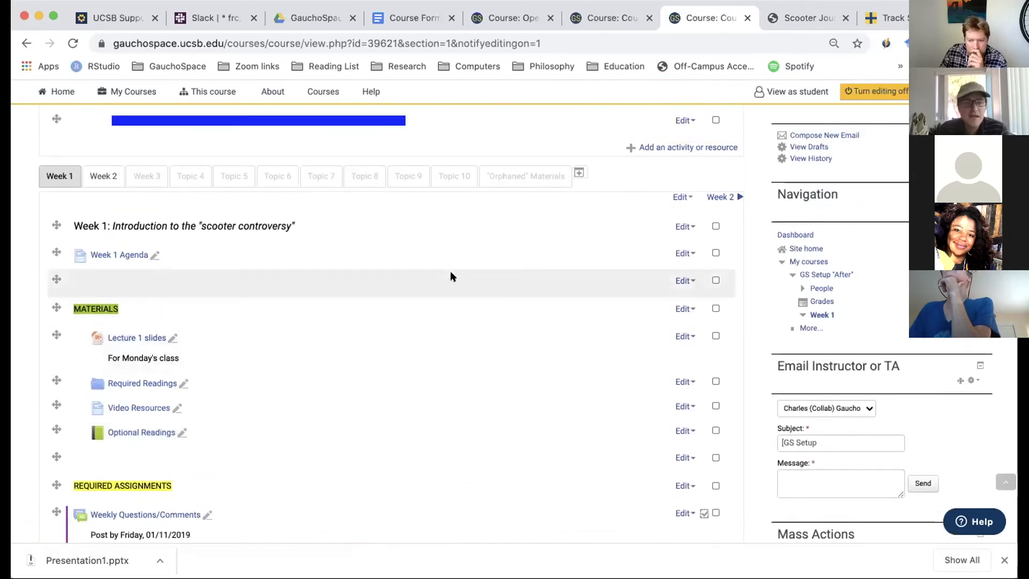
scroll(450, 276, "up", 10)
scroll(450, 272, "up", 5)
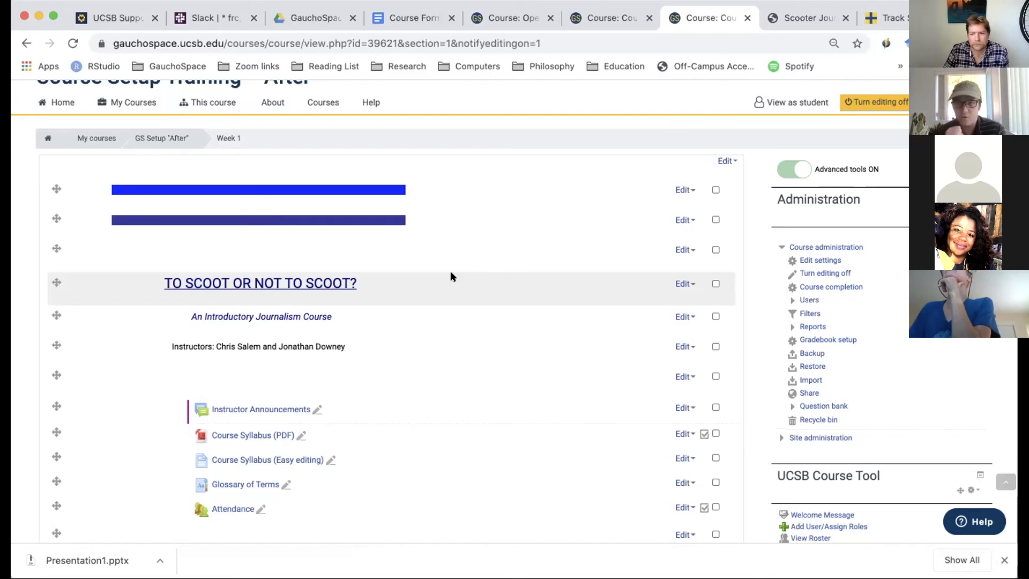
scroll(450, 276, "up", 2)
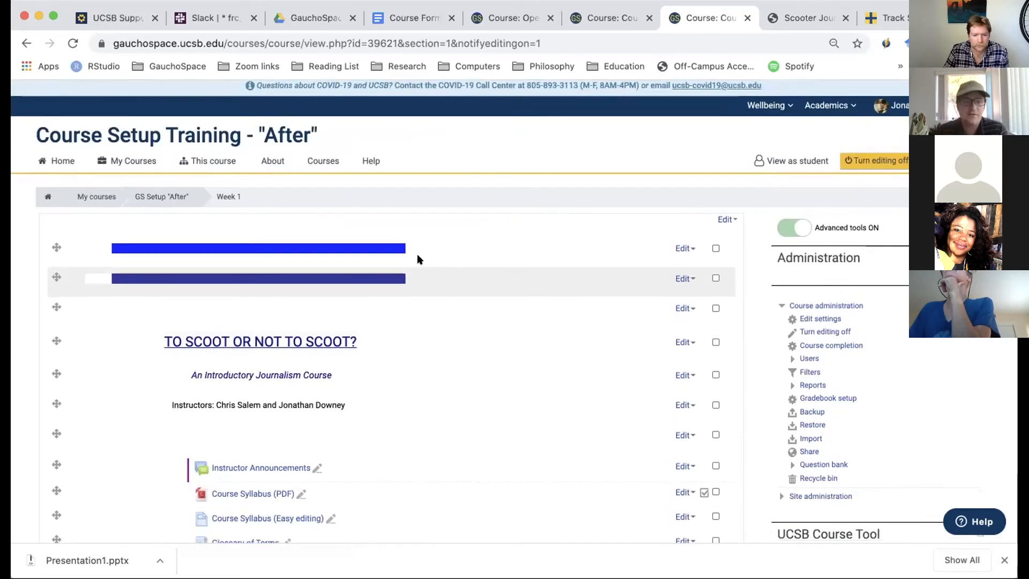
Step: Open the grades of the "After" course, then open the grader report of the "Before" course
left_click(216, 162)
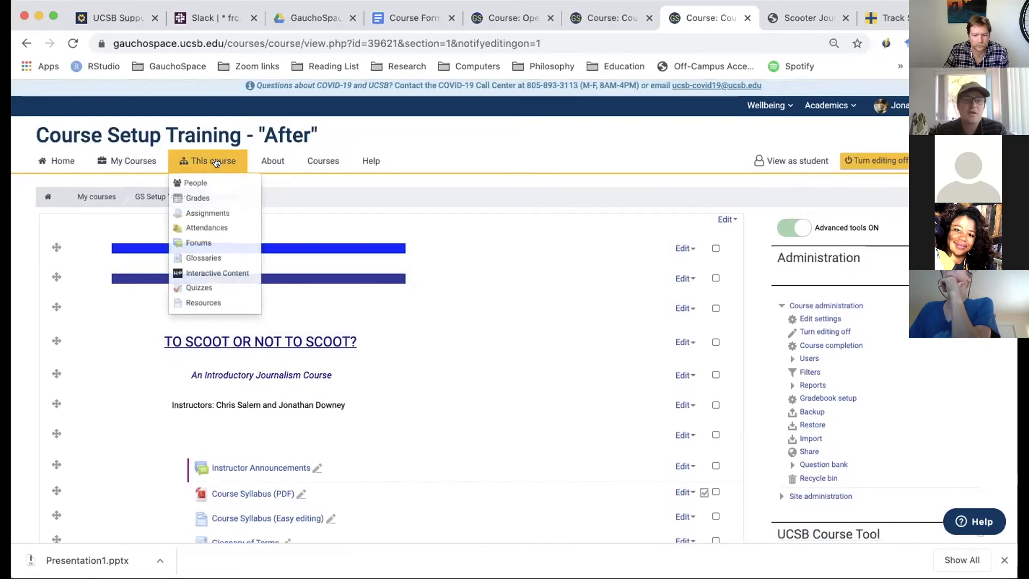
left_click(215, 197)
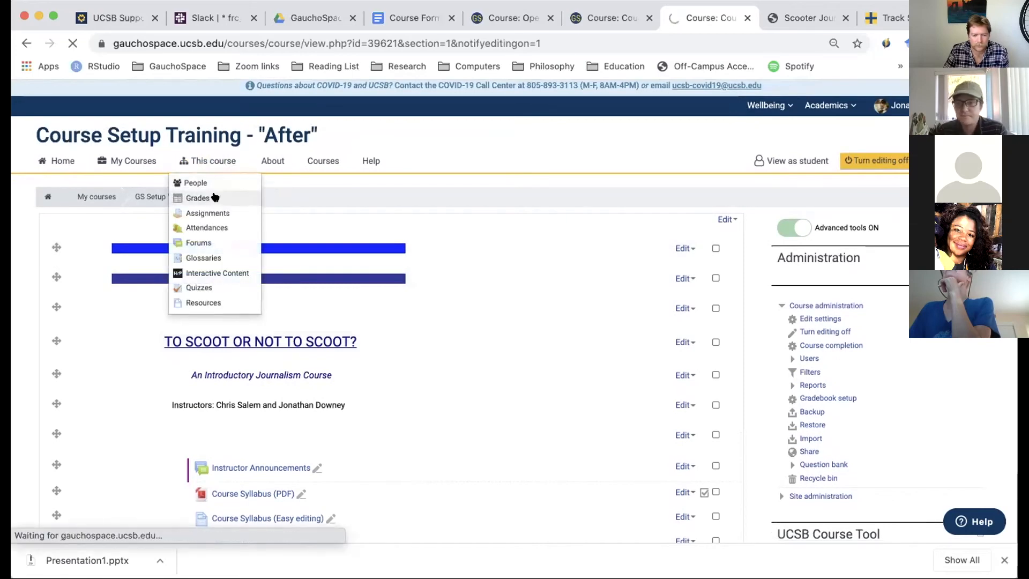
left_click(592, 11)
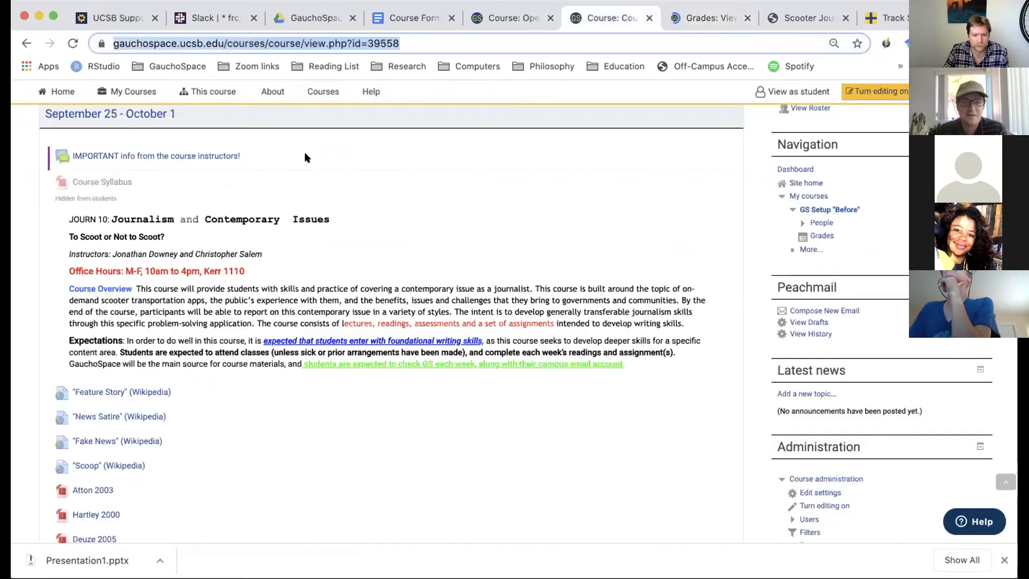
scroll(306, 155, "up", 3)
mouse_move(204, 165)
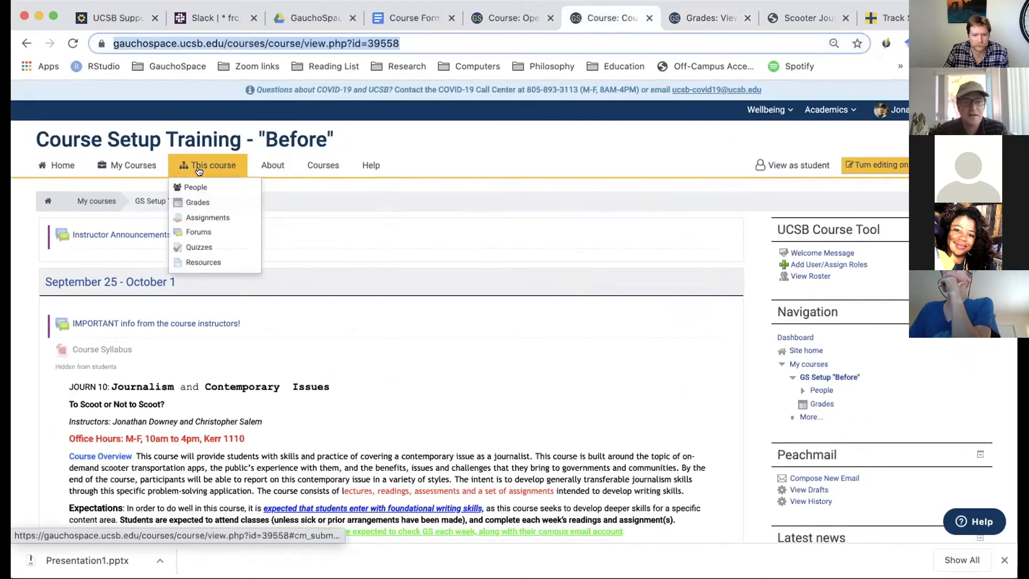
left_click(203, 207)
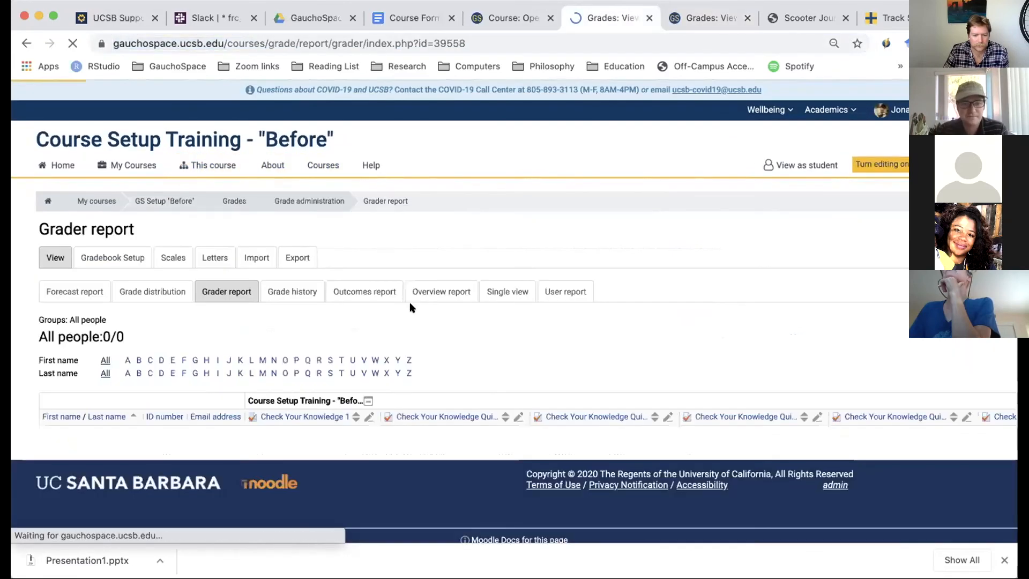
Step: Open the gradebook setup of the "Before" course and examine its uncategorized grade items, weights and maximum points
left_click(113, 256)
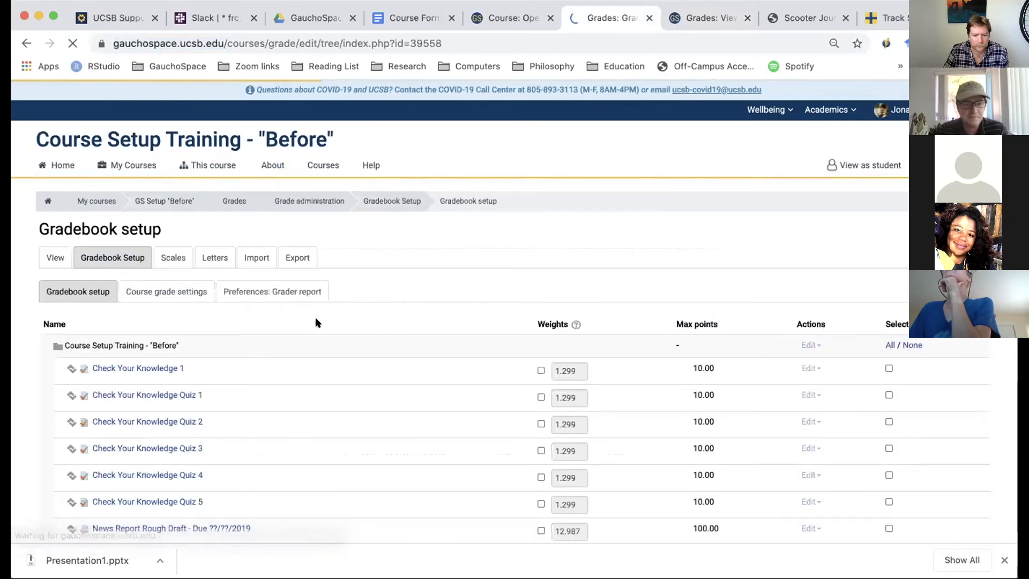
scroll(315, 322, "down", 7)
scroll(315, 322, "up", 2)
scroll(316, 322, "up", 1)
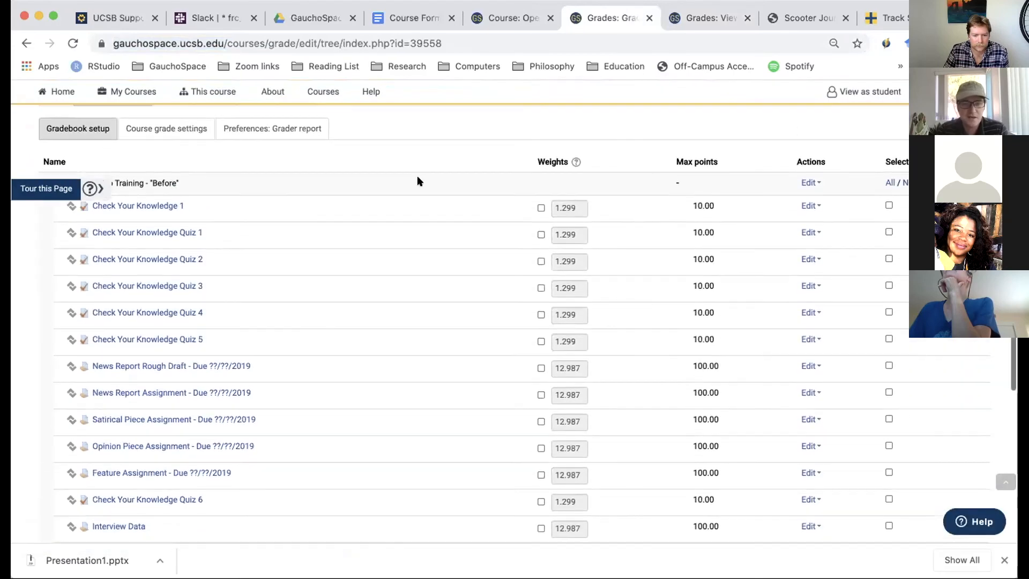
scroll(486, 449, "down", 3)
scroll(486, 449, "up", 1)
scroll(486, 418, "up", 3)
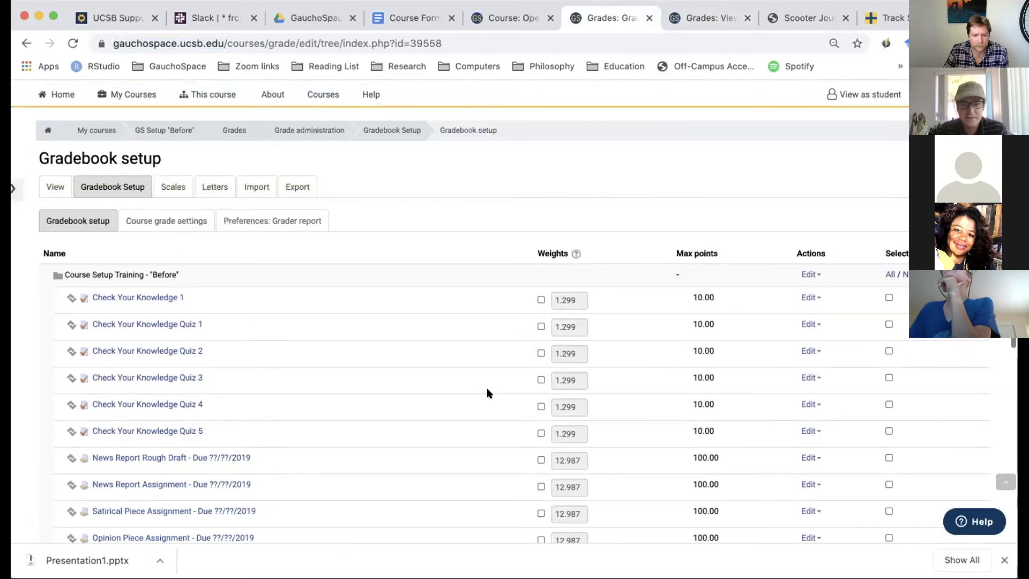
scroll(486, 387, "down", 4)
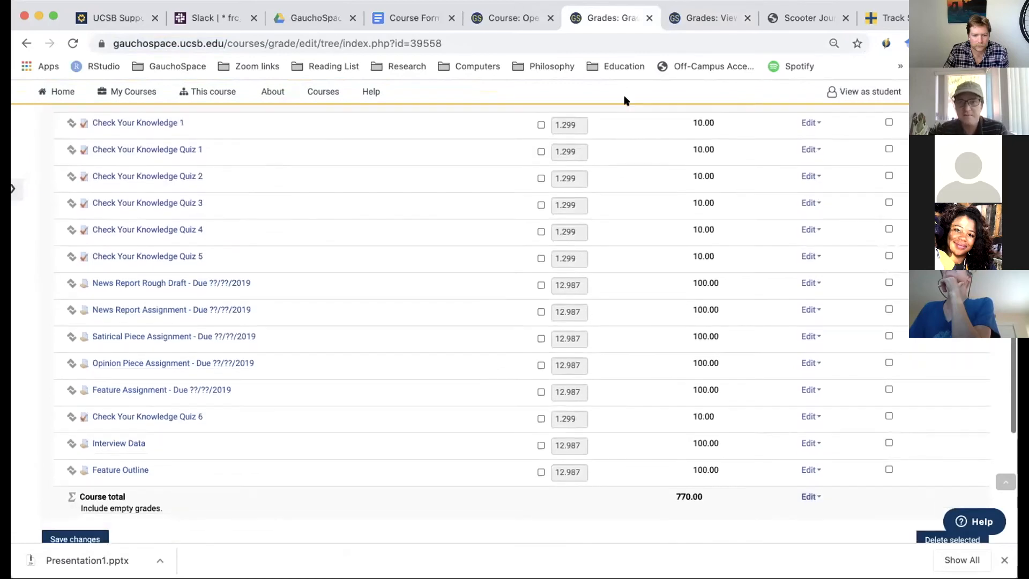
Step: Open the gradebook setup of the "After" course and examine its grade categories and weights
left_click(700, 20)
scroll(245, 200, "down", 3)
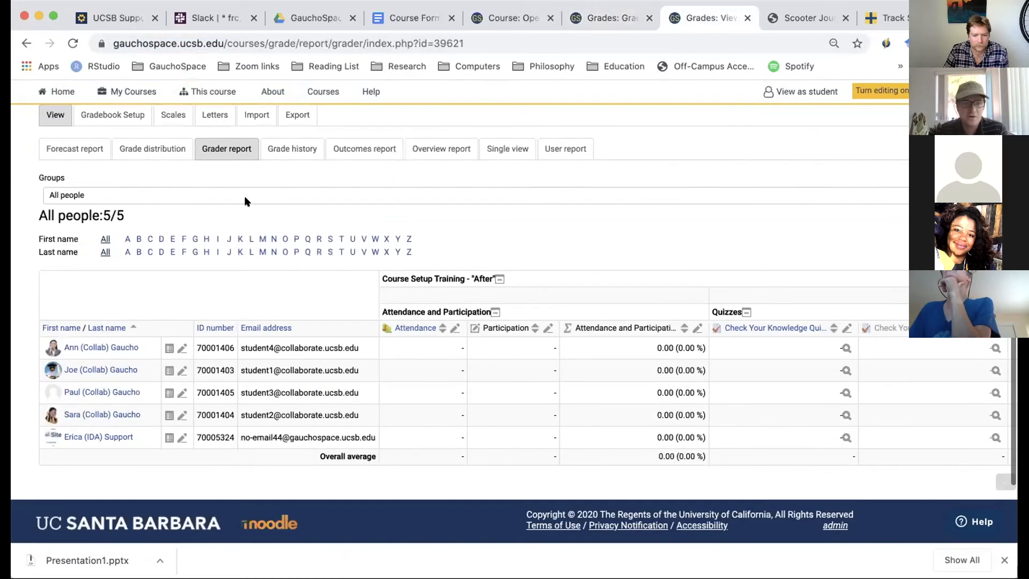
left_click(127, 123)
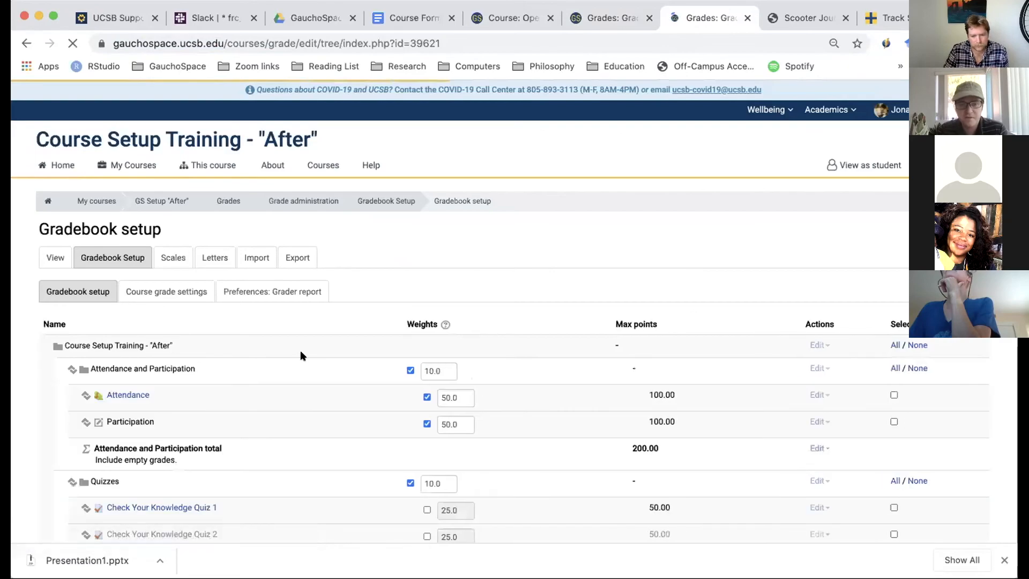
scroll(300, 354, "down", 5)
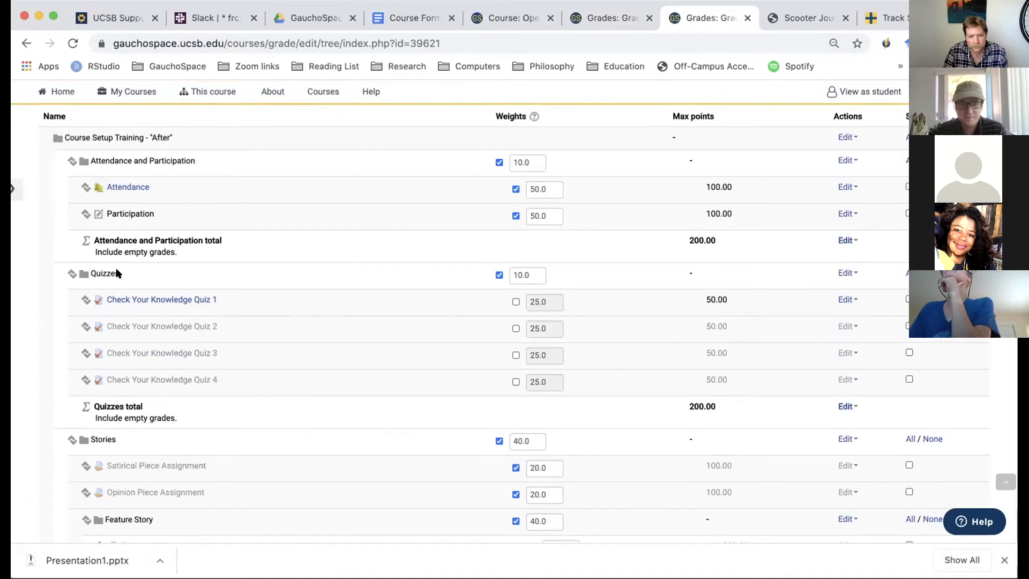
scroll(117, 273, "down", 1)
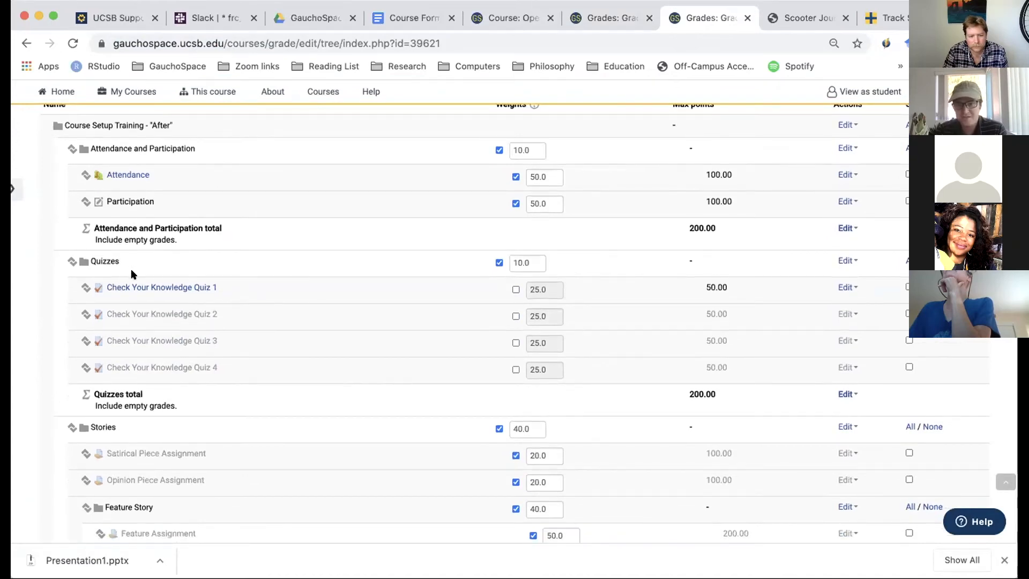
Step: Open the user report of the "After" course and examine its grade items grouped by category
scroll(131, 272, "up", 10)
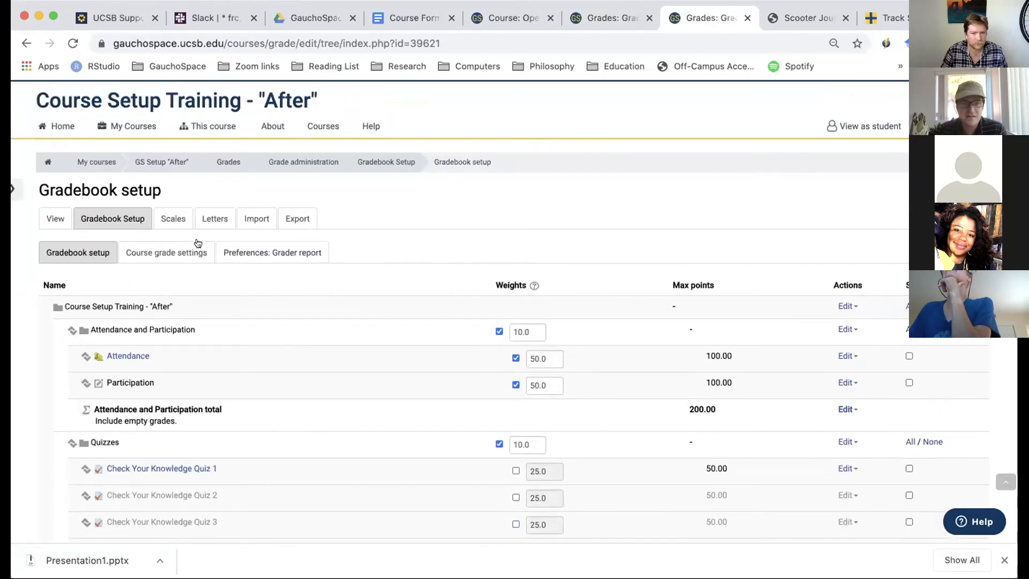
left_click(55, 219)
left_click(572, 290)
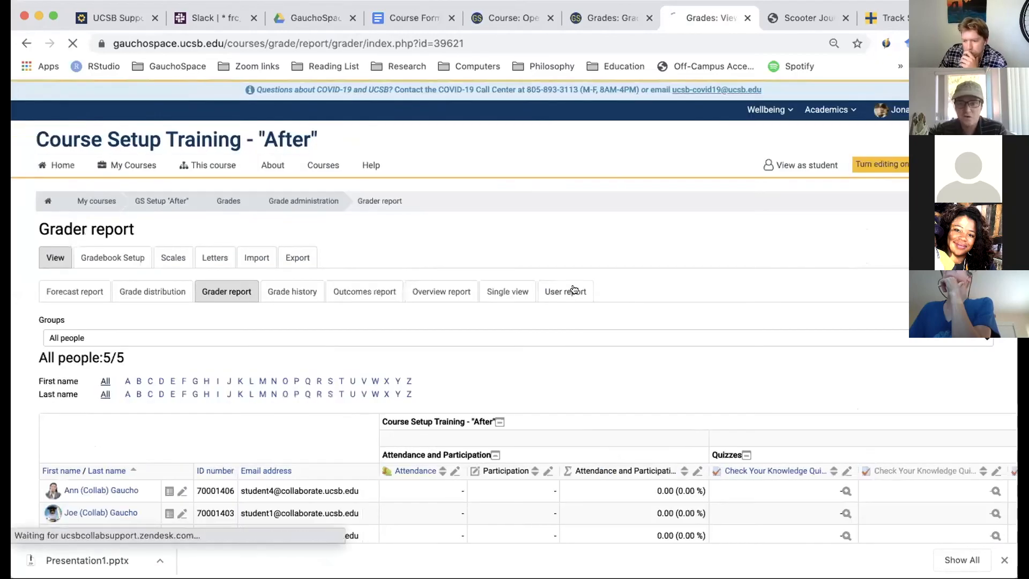
scroll(525, 358, "down", 5)
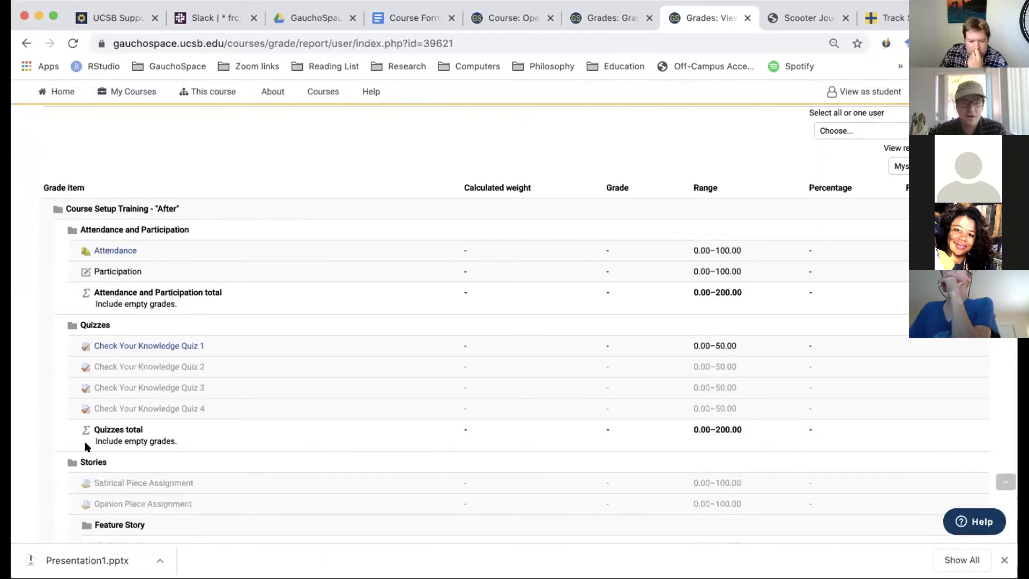
scroll(85, 461, "down", 2)
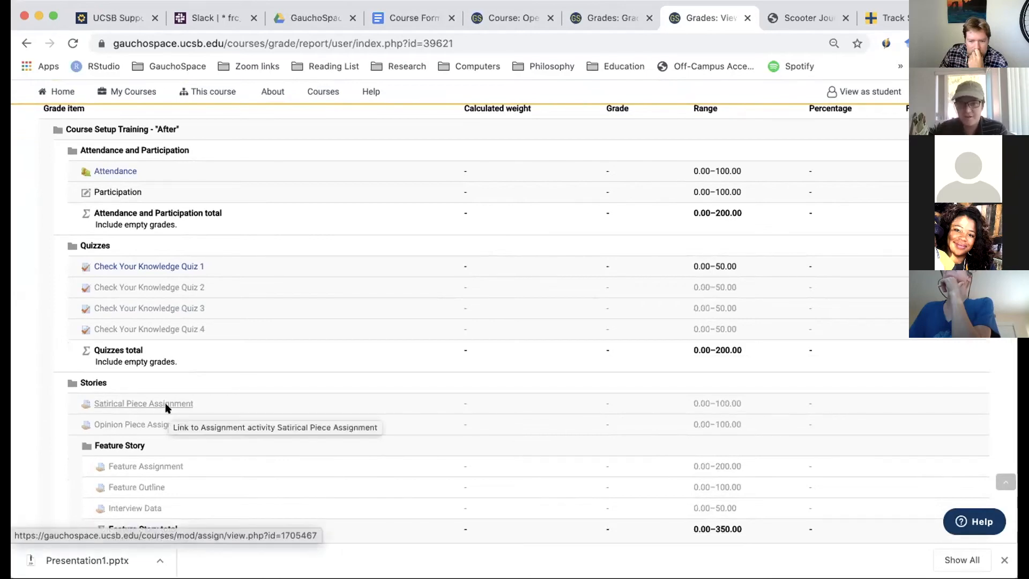
Step: Open the Scooter Journalism Syllabus PDF and read its table of assignments, points and percentages
left_click(773, 17)
scroll(588, 211, "down", 15)
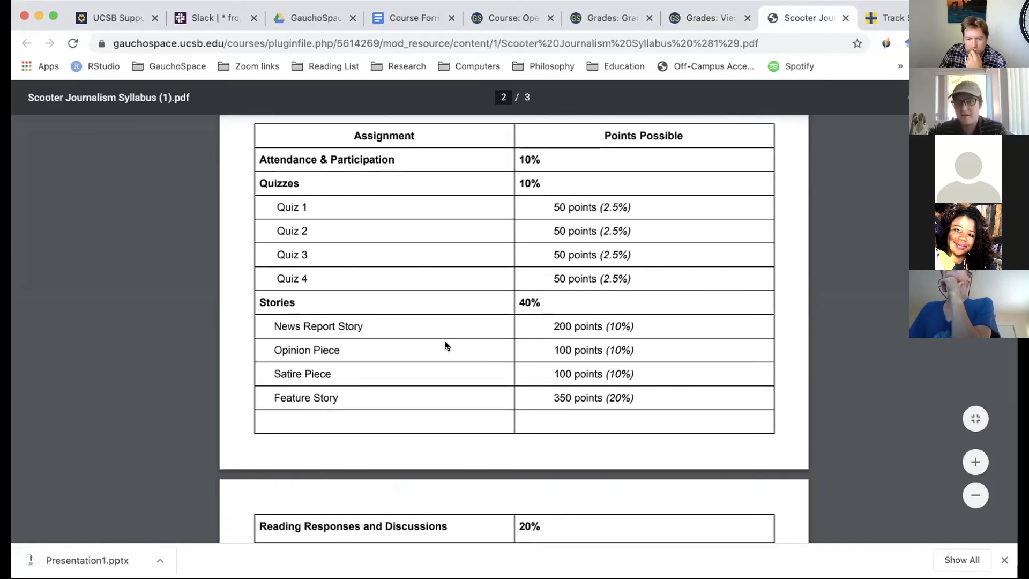
scroll(447, 346, "down", 5)
scroll(446, 345, "up", 5)
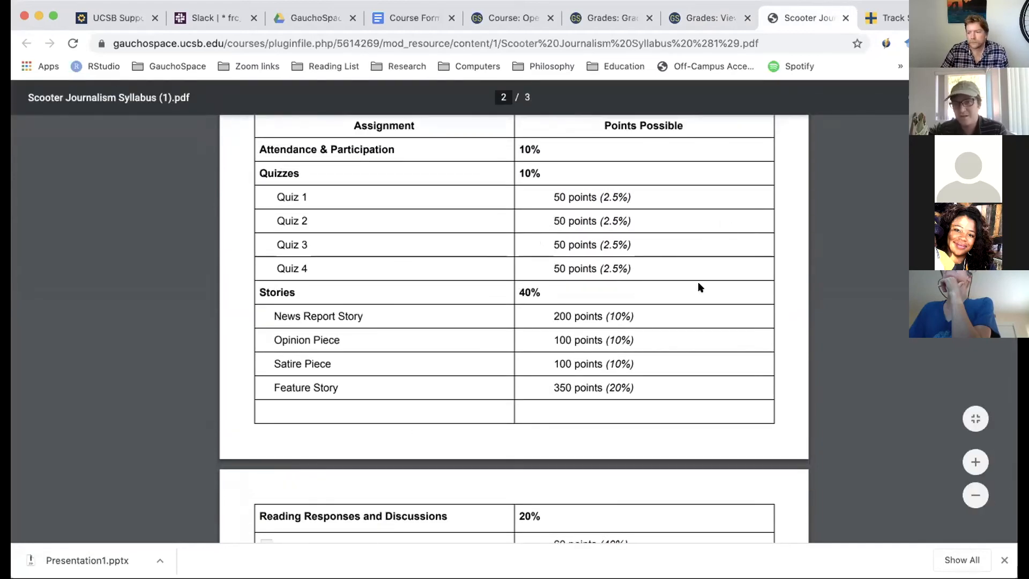
Step: Return to the "After" course's user report and compare its Attendance and Participation, Quizzes and Stories categories with the syllabus
left_click(719, 17)
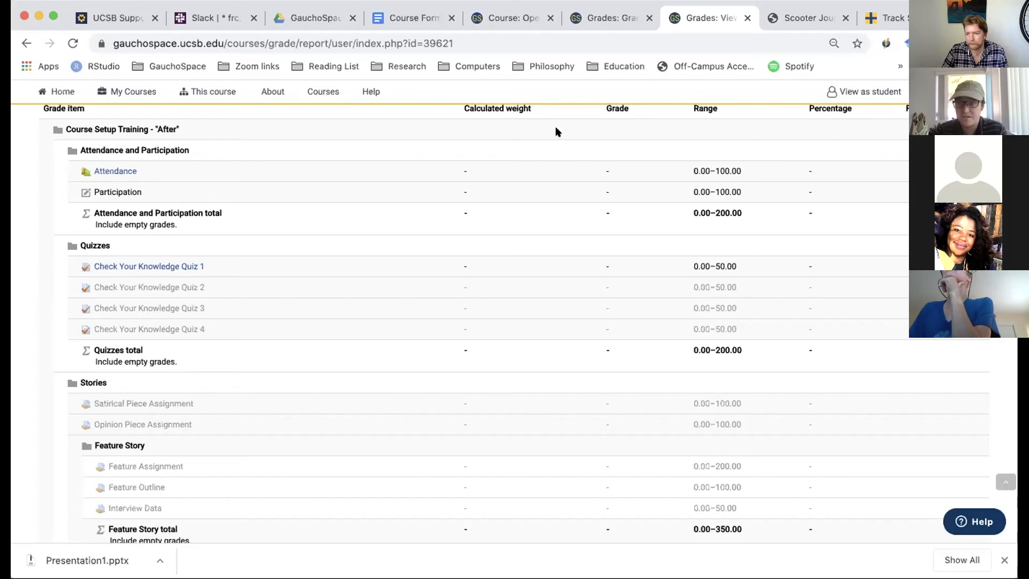
left_click(370, 94)
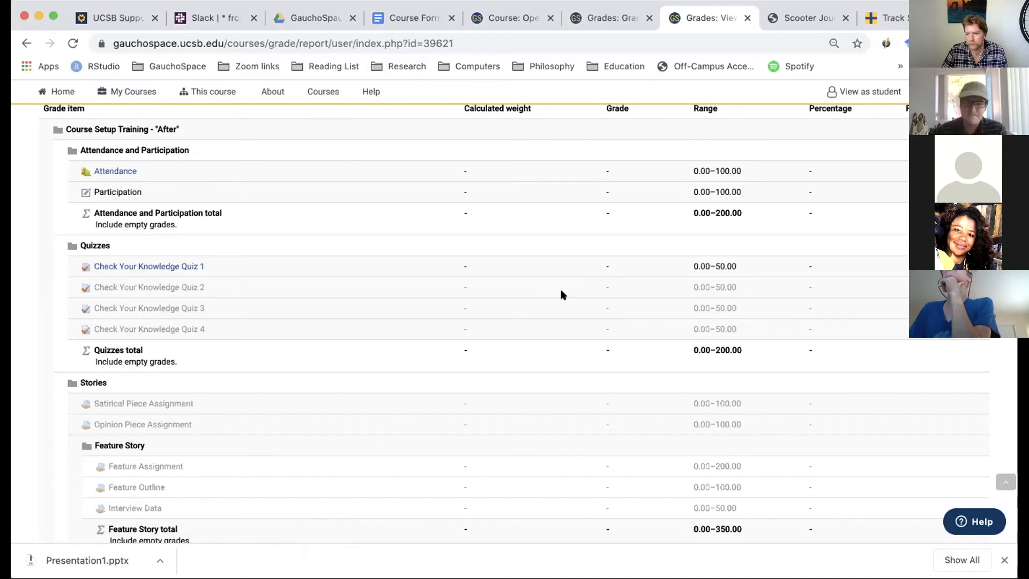
scroll(434, 260, "up", 3)
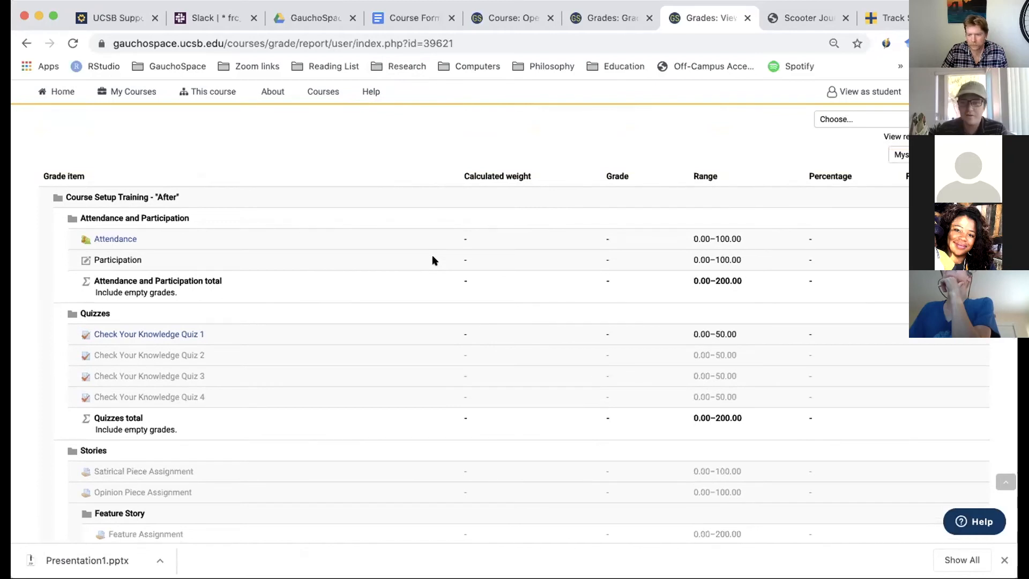
scroll(266, 284, "up", 2)
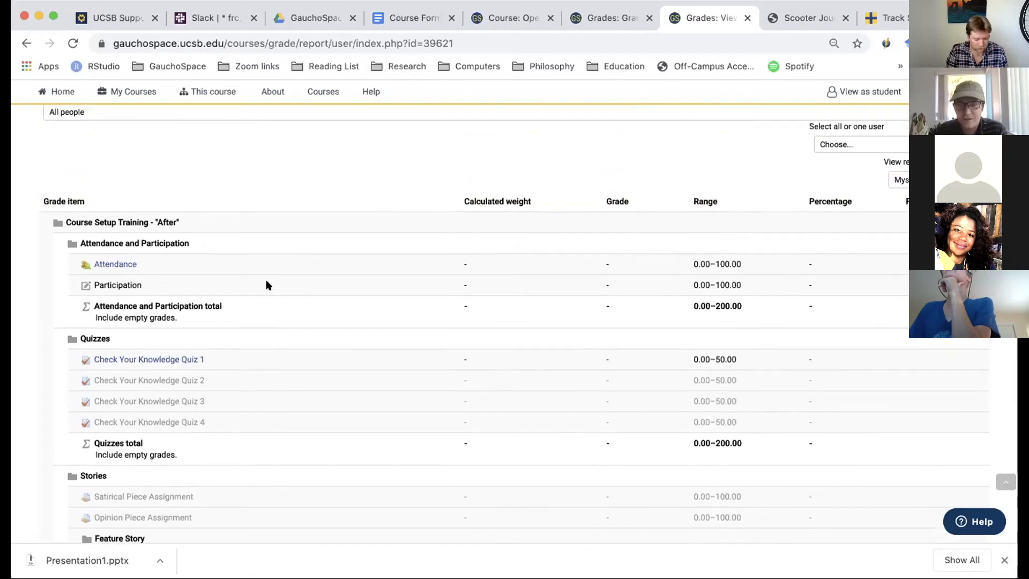
scroll(266, 282, "up", 1)
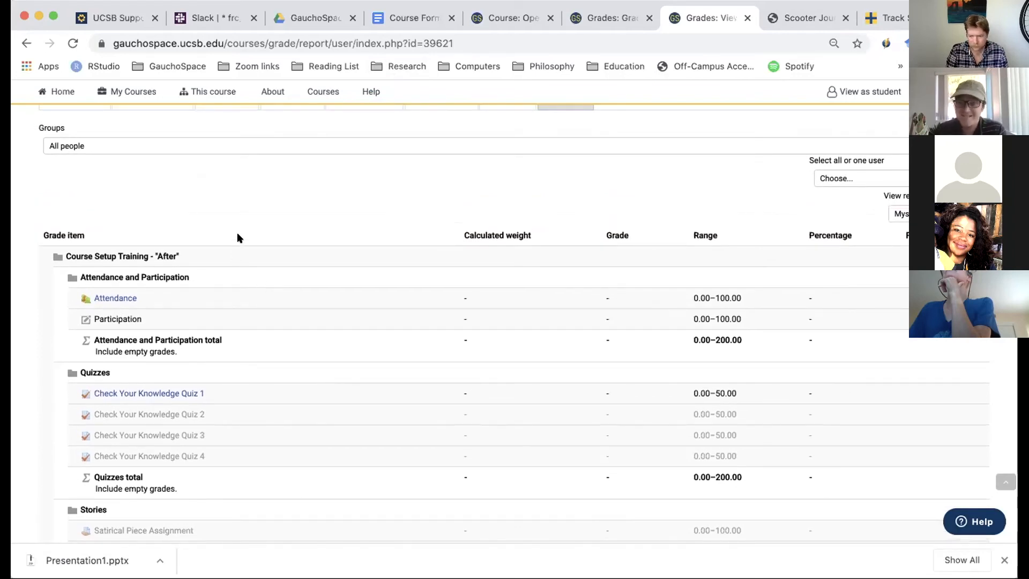
scroll(238, 238, "up", 2)
scroll(239, 238, "up", 2)
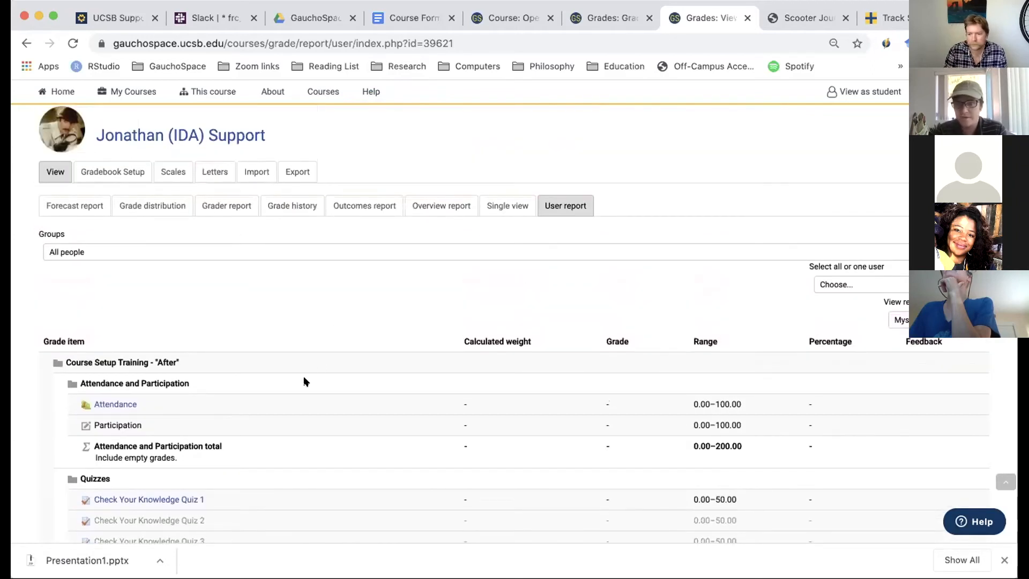
scroll(319, 362, "down", 1)
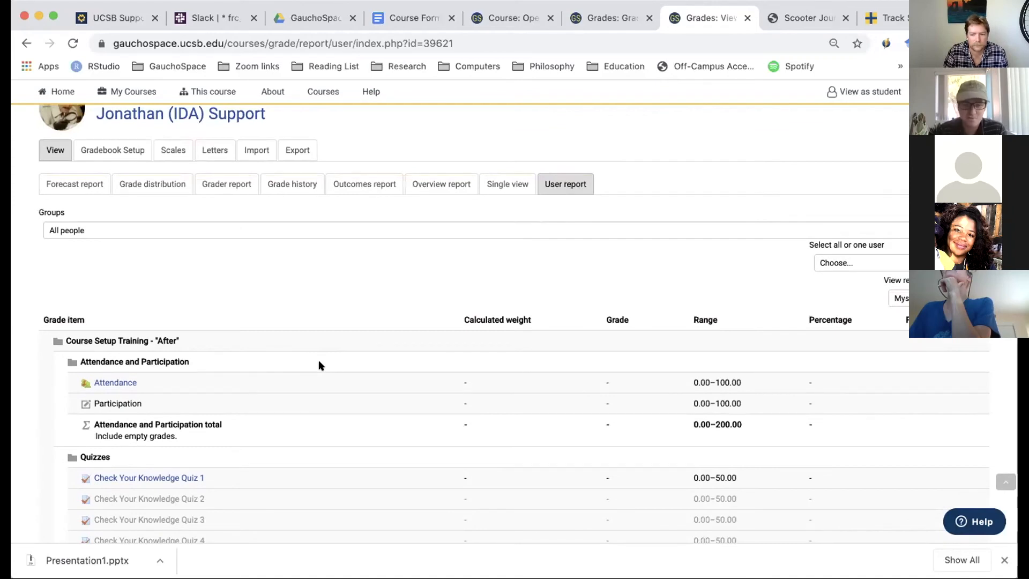
scroll(319, 366, "down", 2)
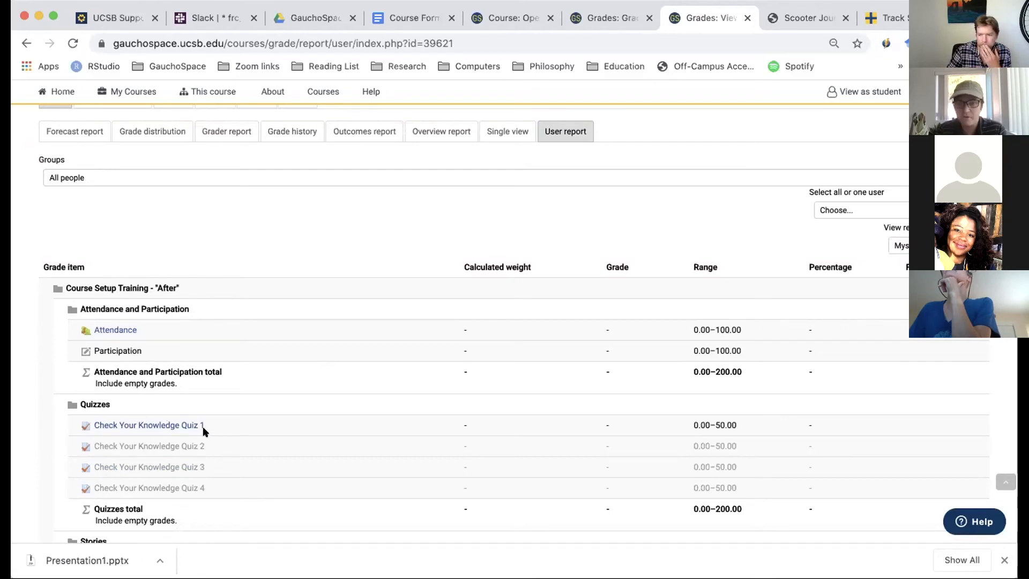
scroll(419, 432, "down", 1)
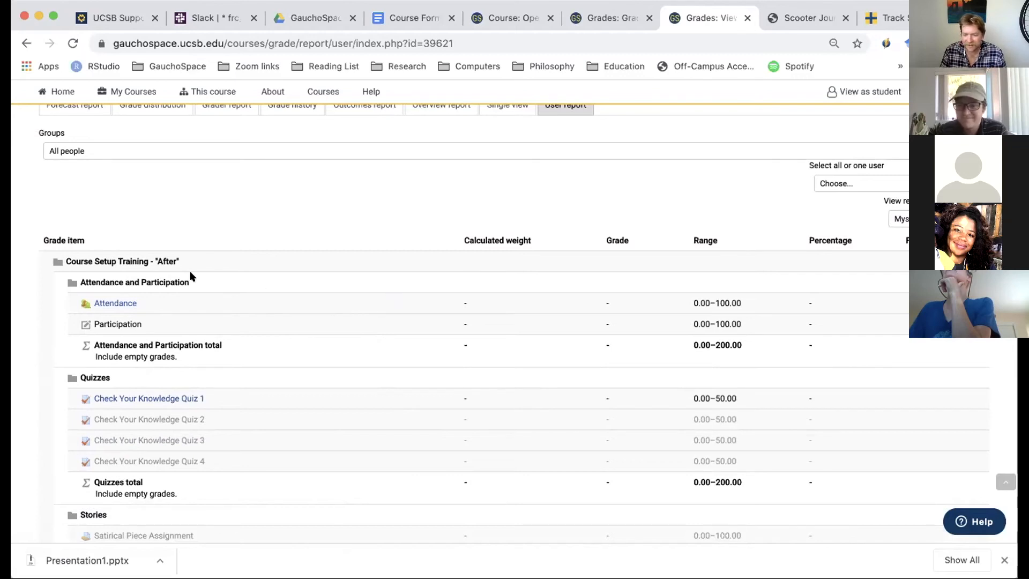
Step: Switch to the "Before" course page and look through its weekly sections down to Week 10
left_click(769, 548)
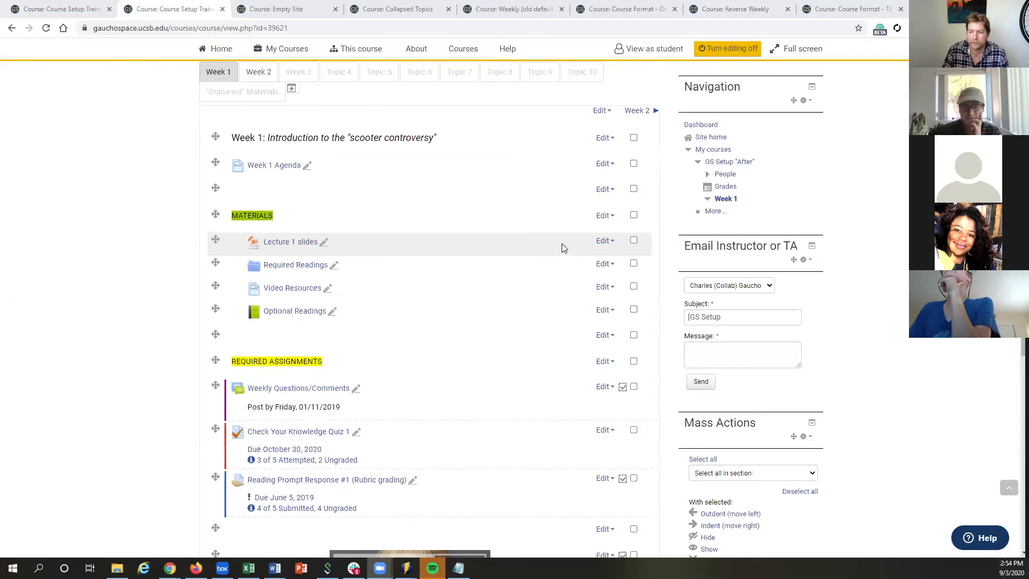
scroll(156, 198, "up", 2)
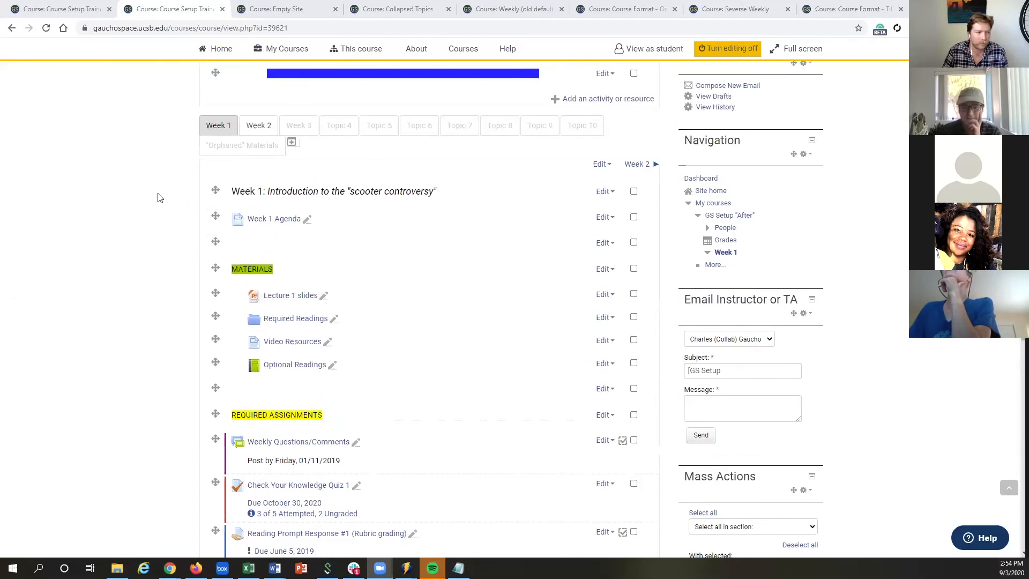
left_click(78, 9)
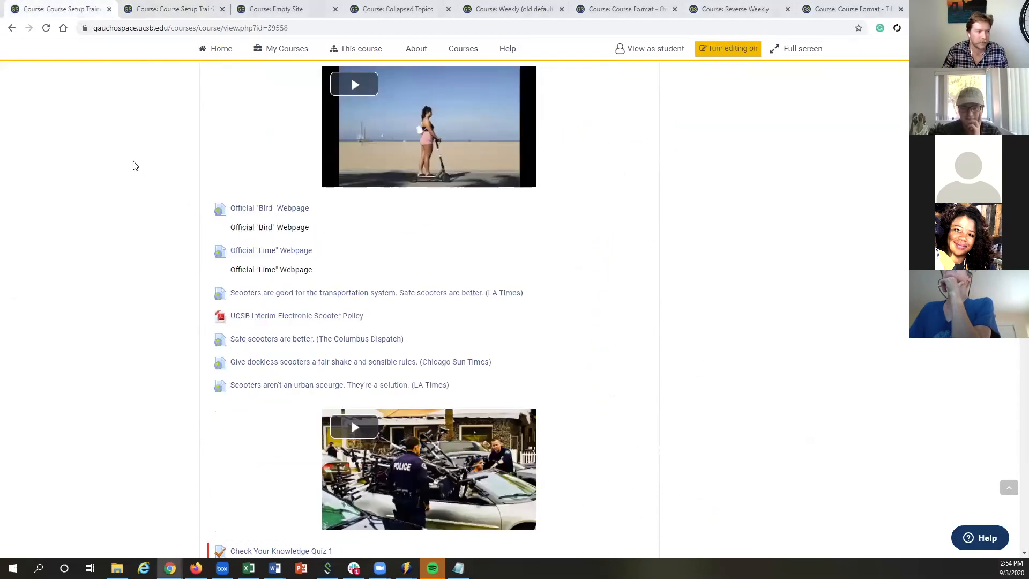
scroll(255, 165, "down", 15)
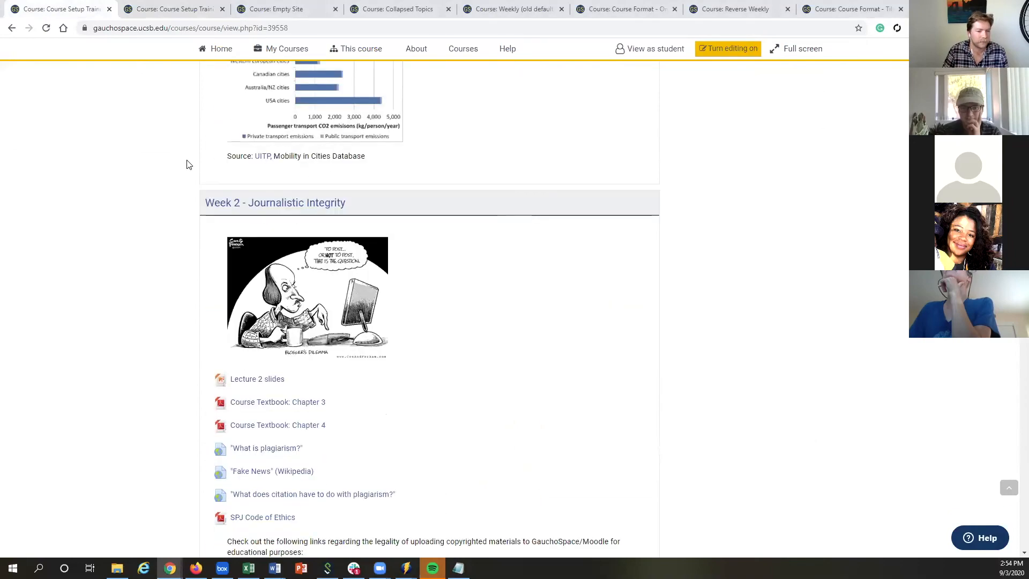
scroll(200, 184, "down", 20)
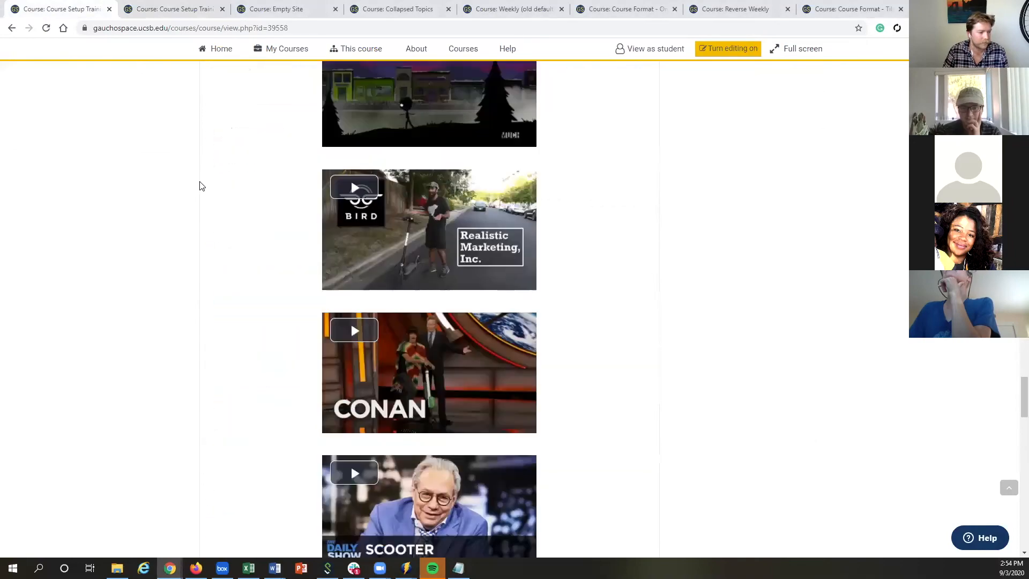
scroll(200, 188, "down", 15)
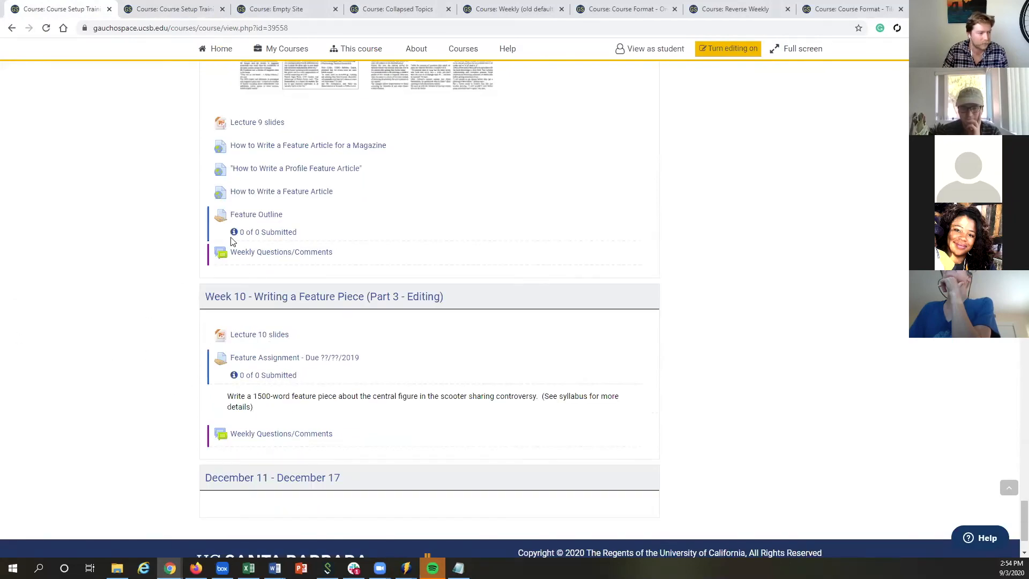
scroll(241, 261, "up", 1)
scroll(241, 263, "up", 10)
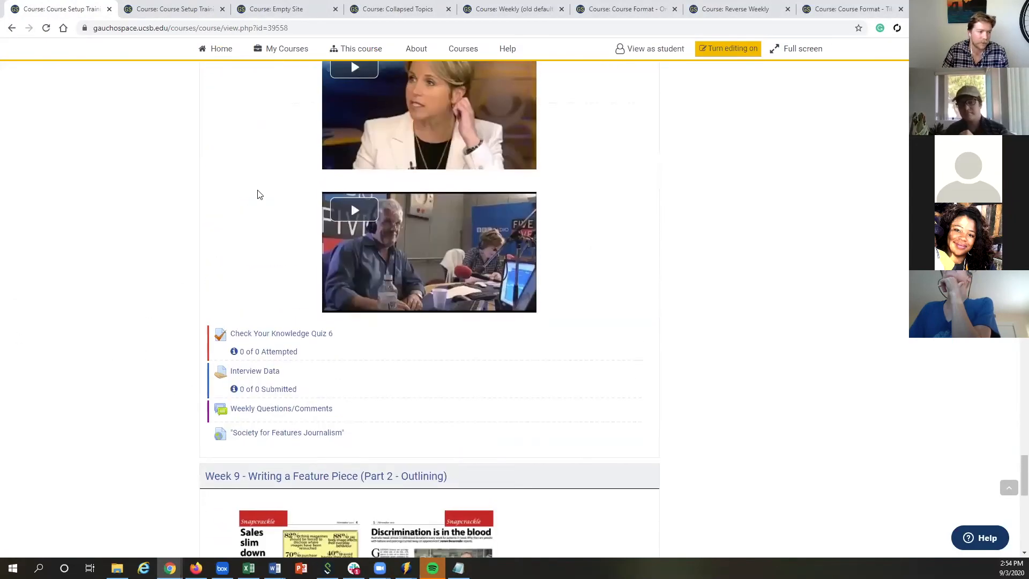
Step: Switch back to the "After" course, open the Week 1 Agenda to read its task list, and return to the course page
left_click(151, 6)
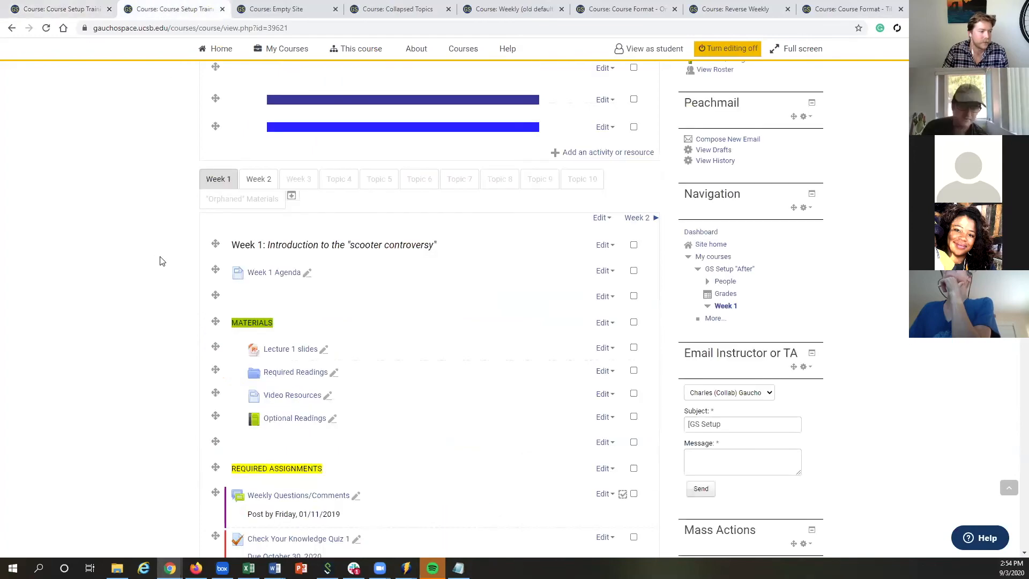
scroll(161, 260, "down", 2)
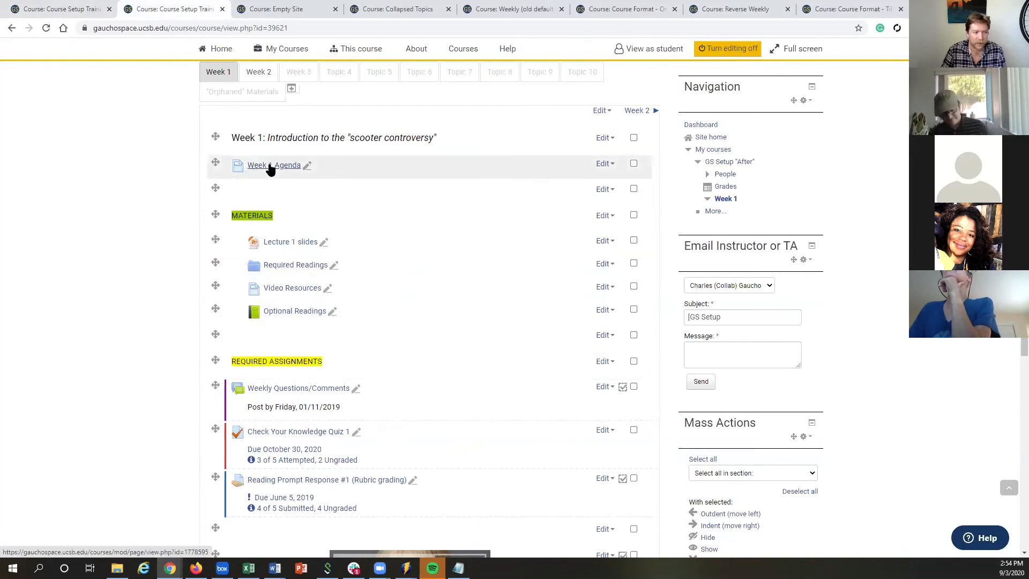
left_click(263, 165)
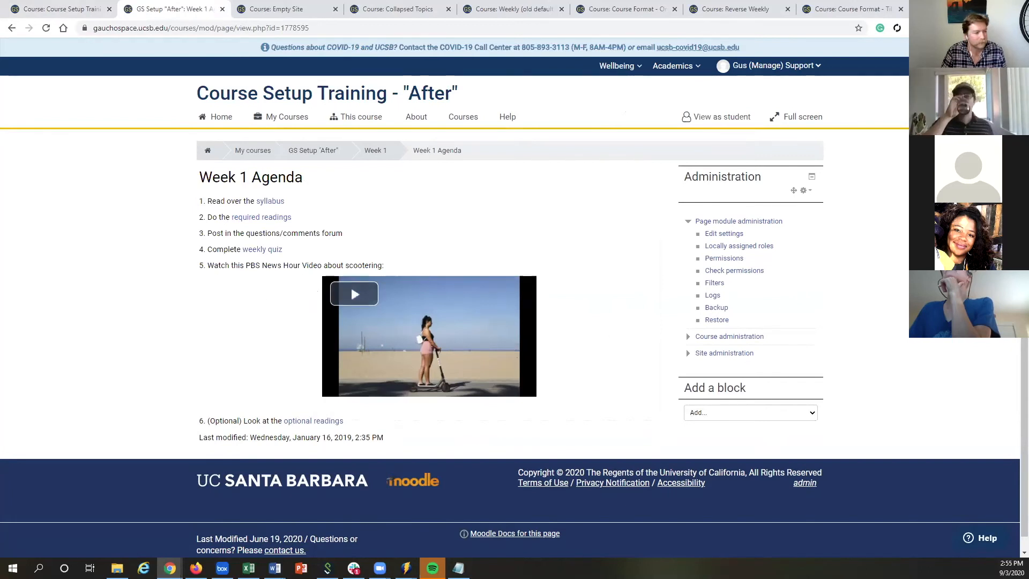
key("alt+Left")
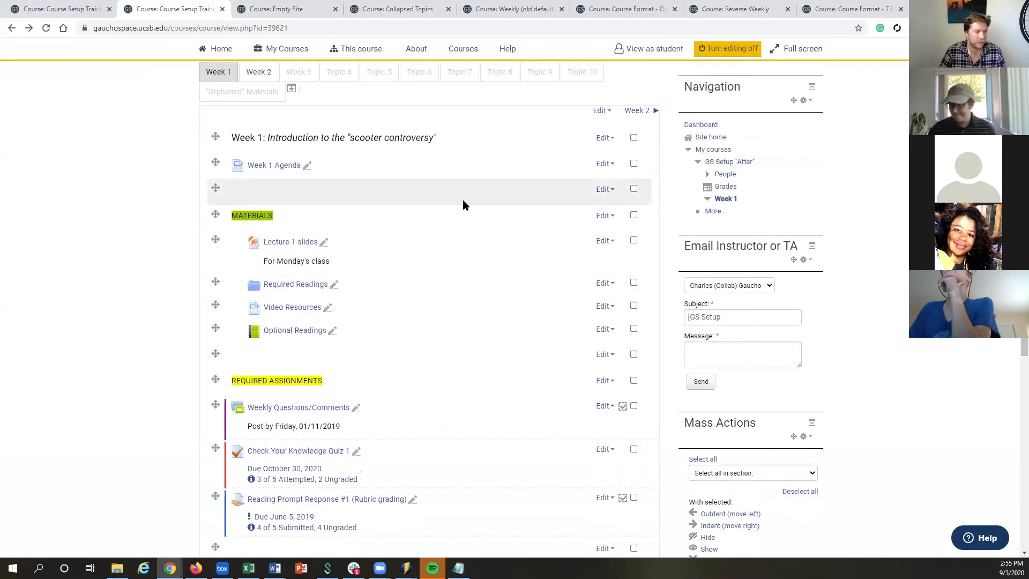
Step: Open the settings of the blank label between the Week 1 Agenda and the MATERIALS heading
scroll(463, 202, "up", 10)
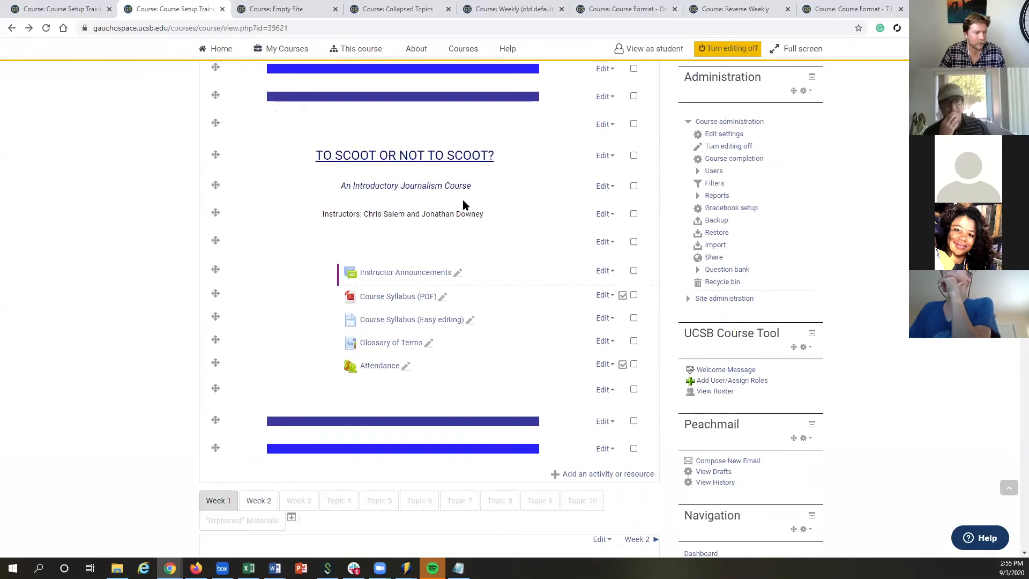
scroll(462, 199, "down", 8)
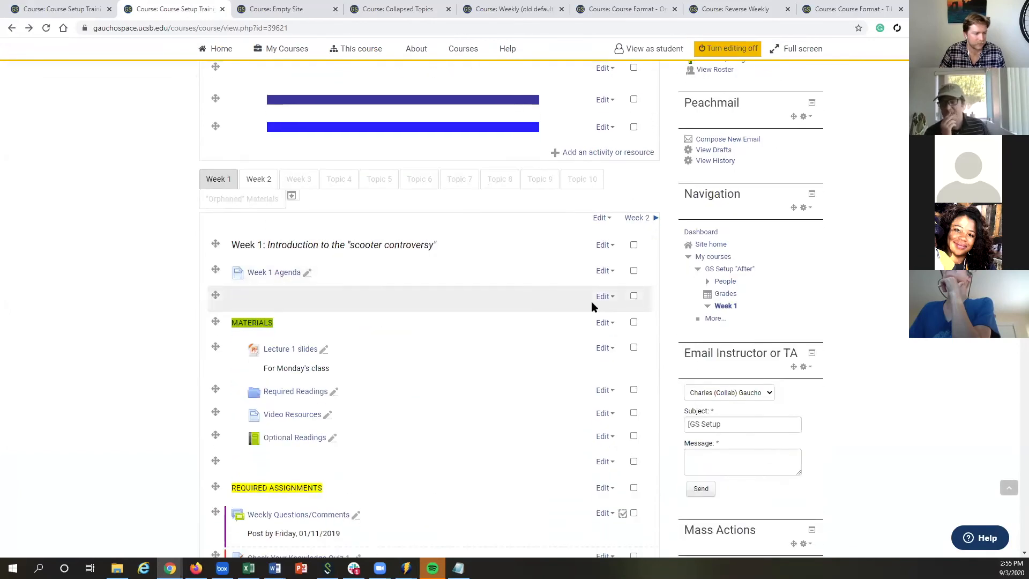
left_click(602, 297)
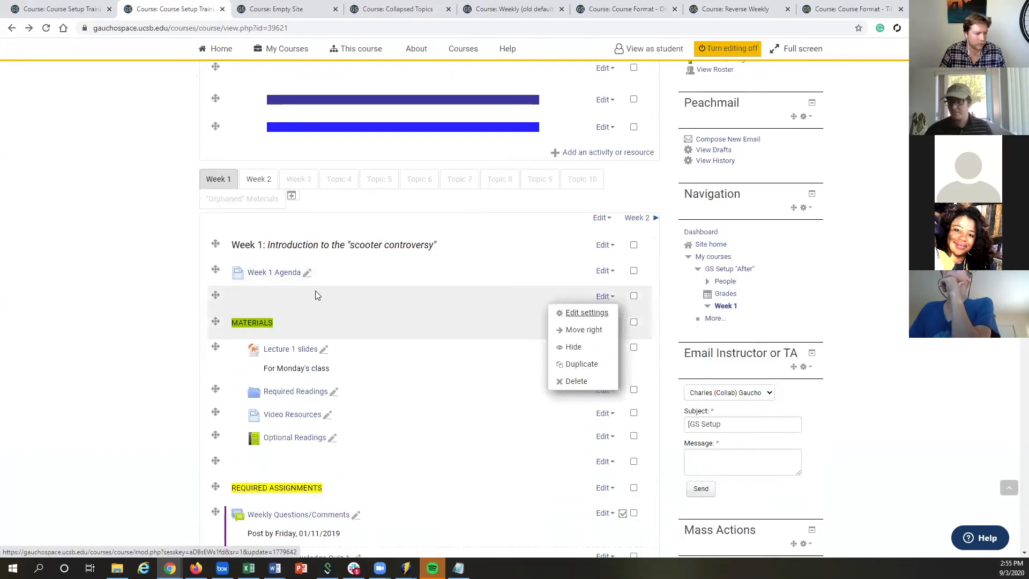
left_click(584, 313)
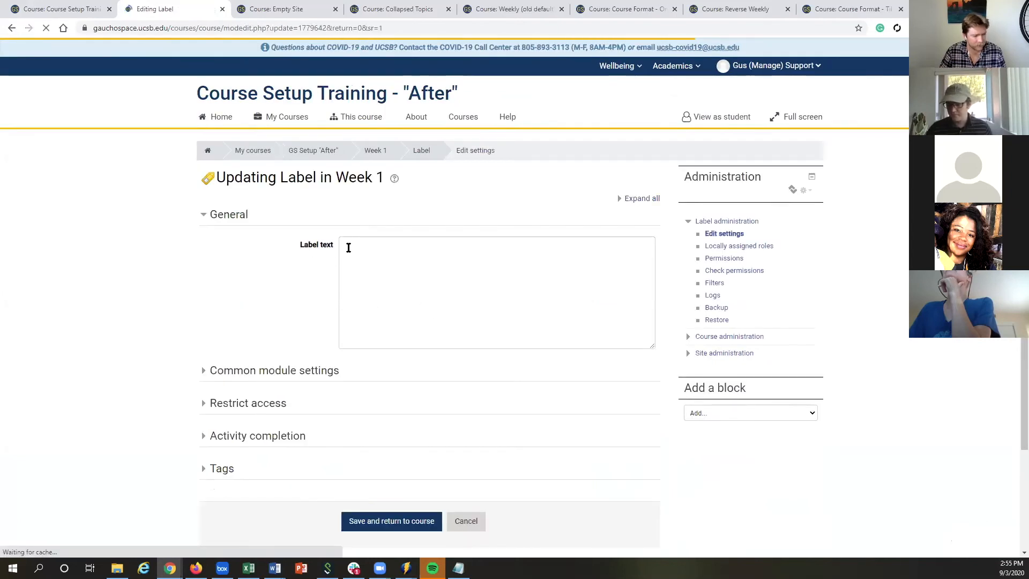
Step: Expand the label text editor's full set of tools and switch the label text to its HTML source
left_click(353, 250)
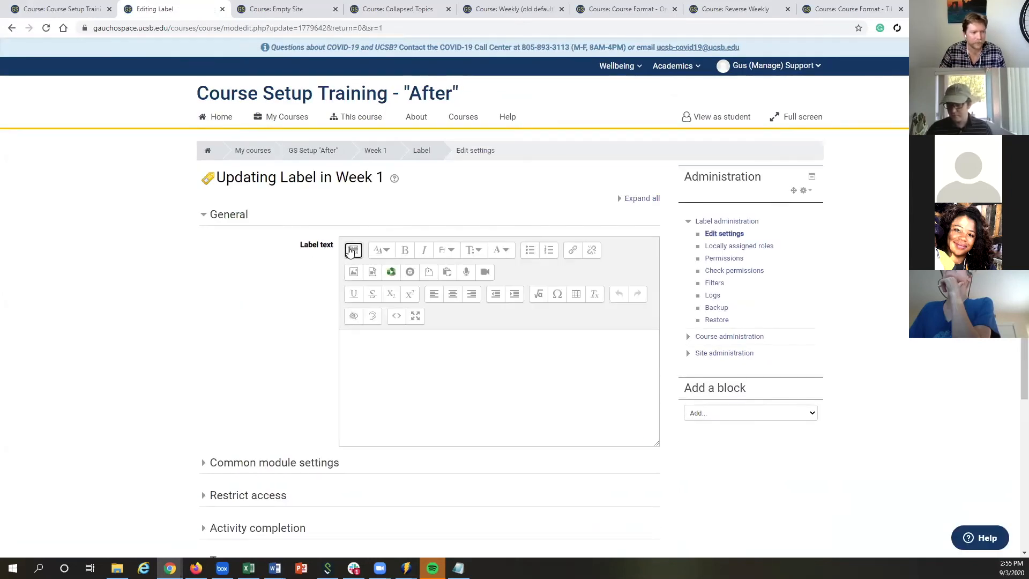
left_click(353, 252)
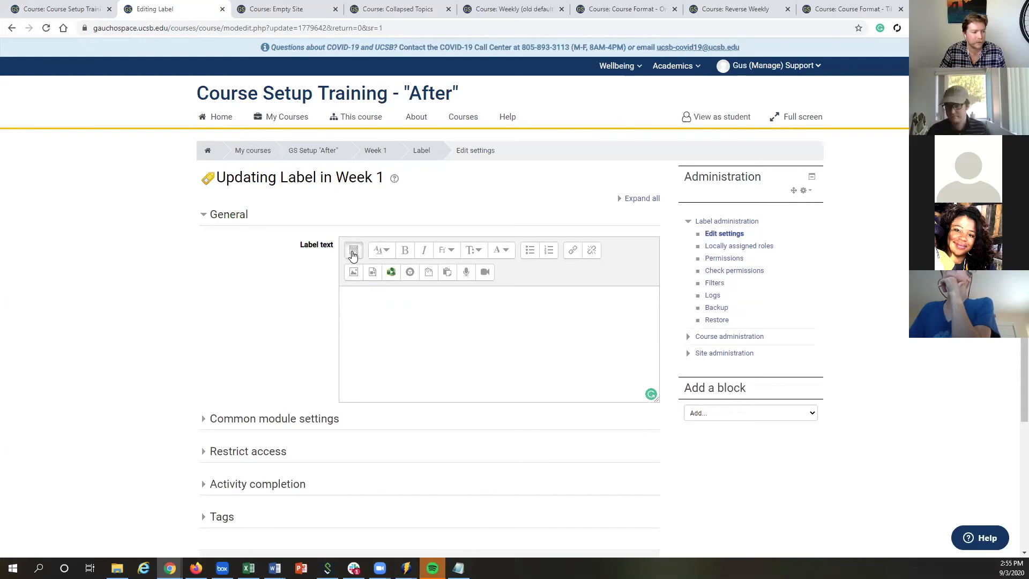
left_click(353, 252)
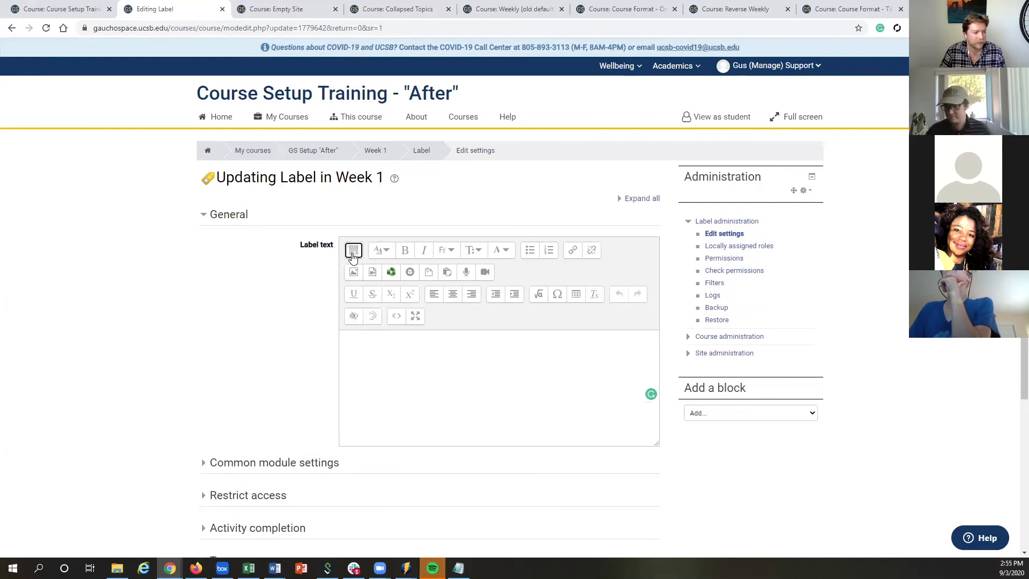
left_click(397, 318)
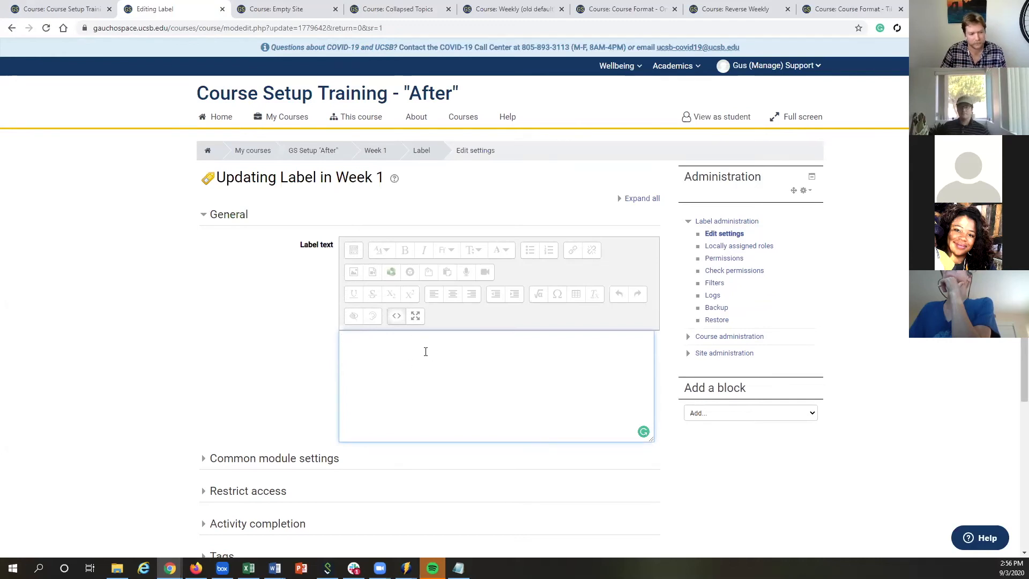
left_click(410, 341)
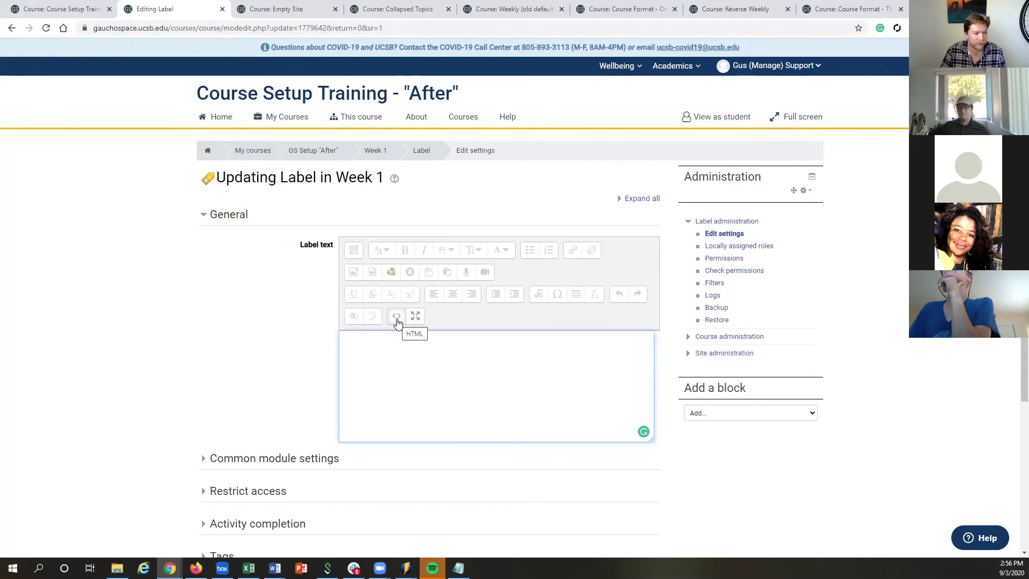
Step: Return the label editor to its visual view with the basic tools, and leave for the "After" course page without saving
left_click(396, 317)
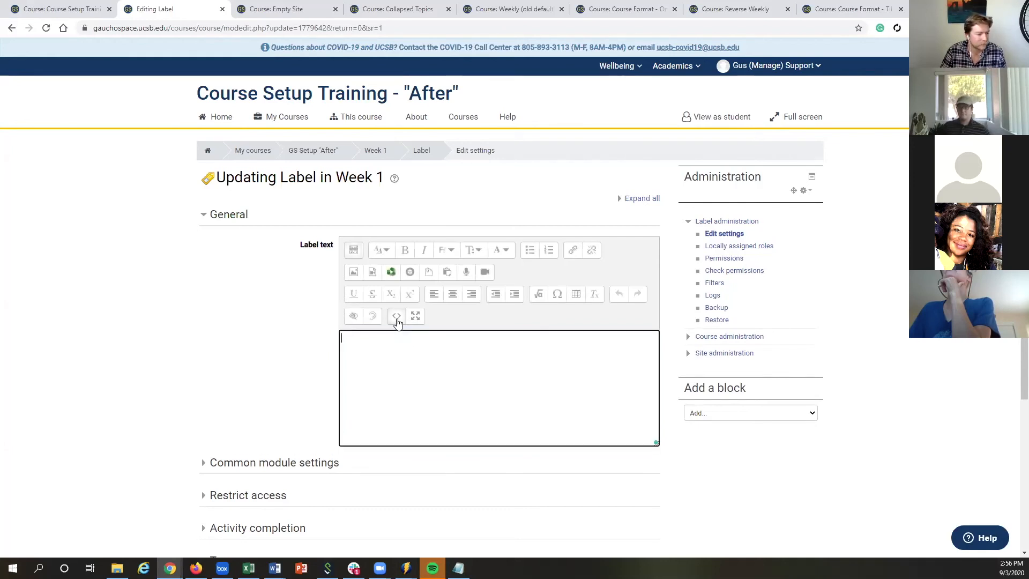
left_click(354, 253)
left_click(327, 152)
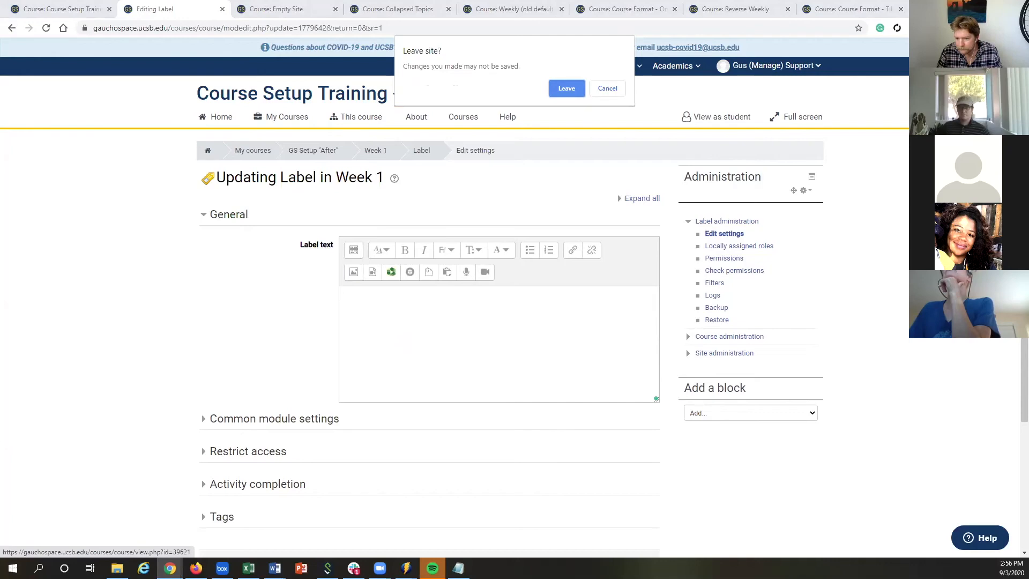
left_click(566, 90)
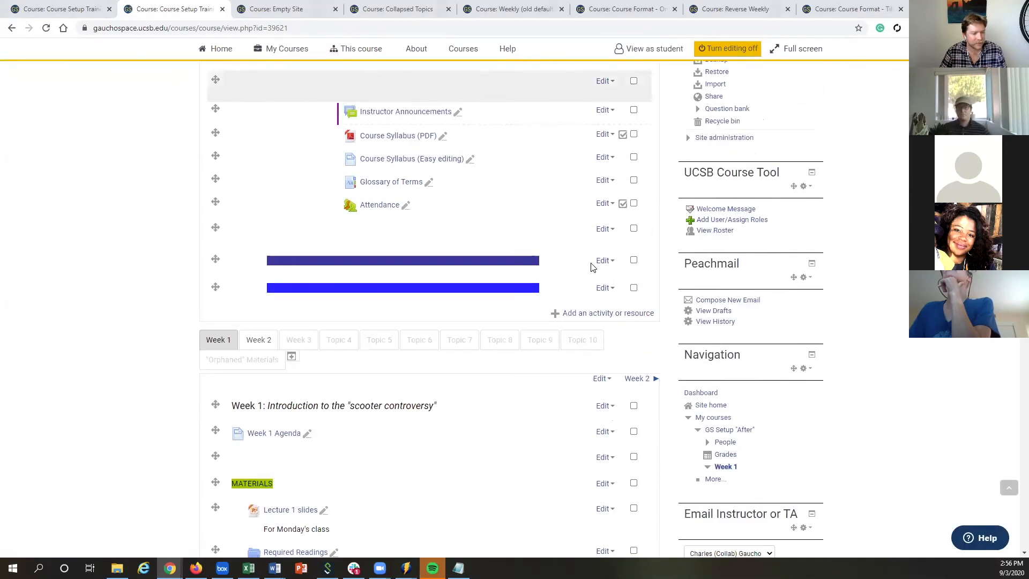
Step: Start adding a new Interactive Content activity to the general section of the "After" course
left_click(607, 313)
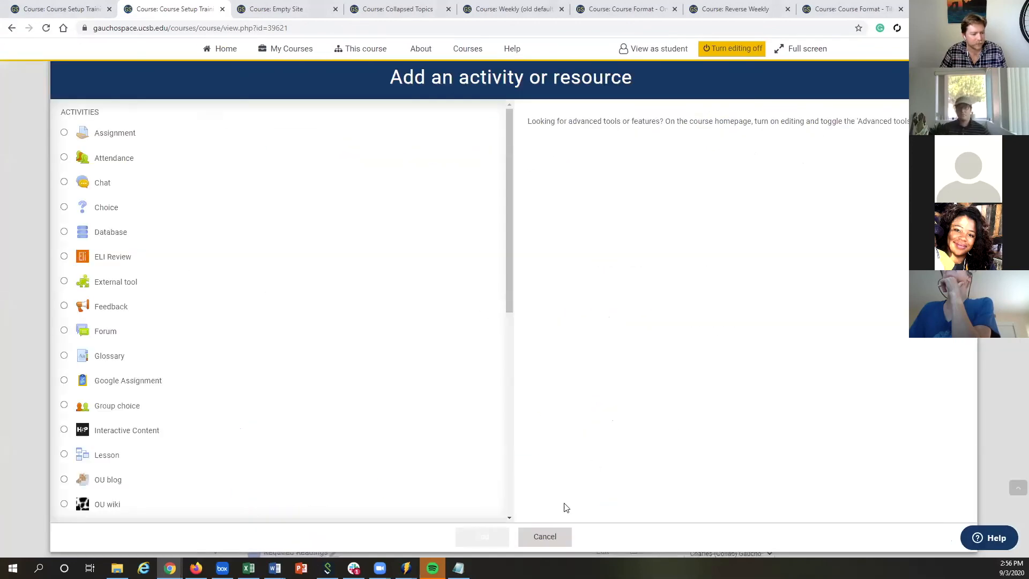
left_click(549, 538)
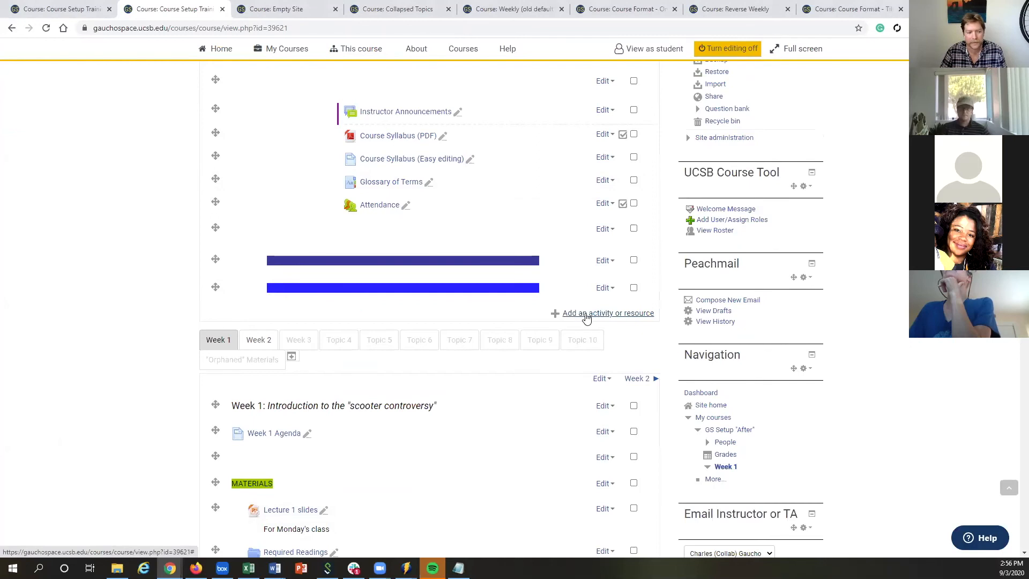
left_click(586, 317)
scroll(154, 319, "down", 3)
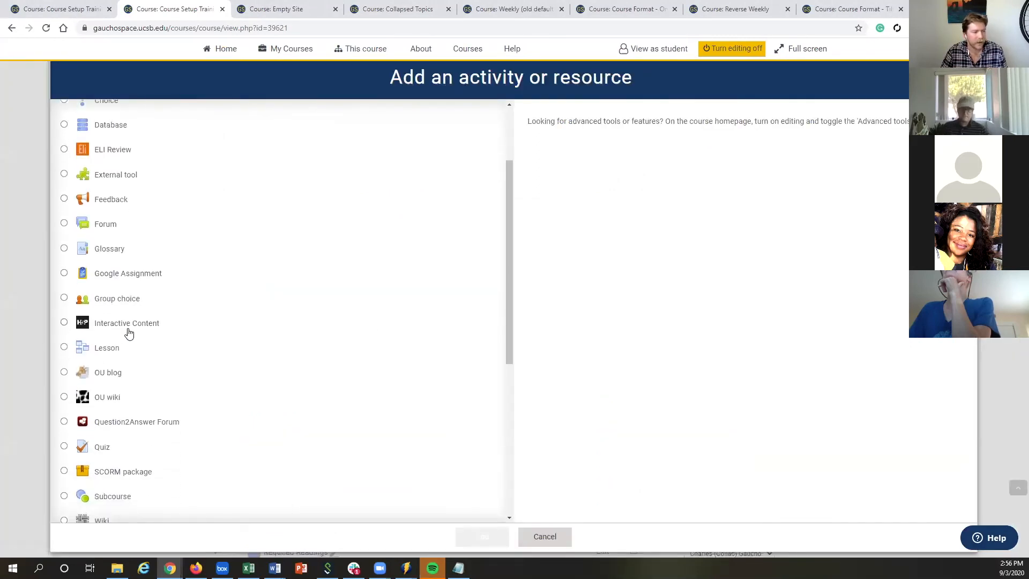
left_click(64, 323)
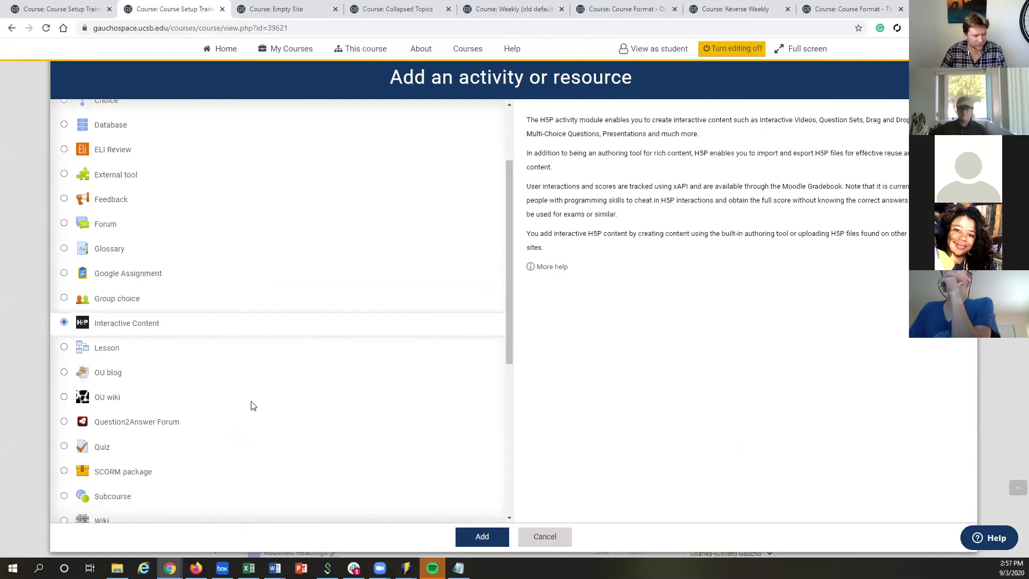
left_click(475, 536)
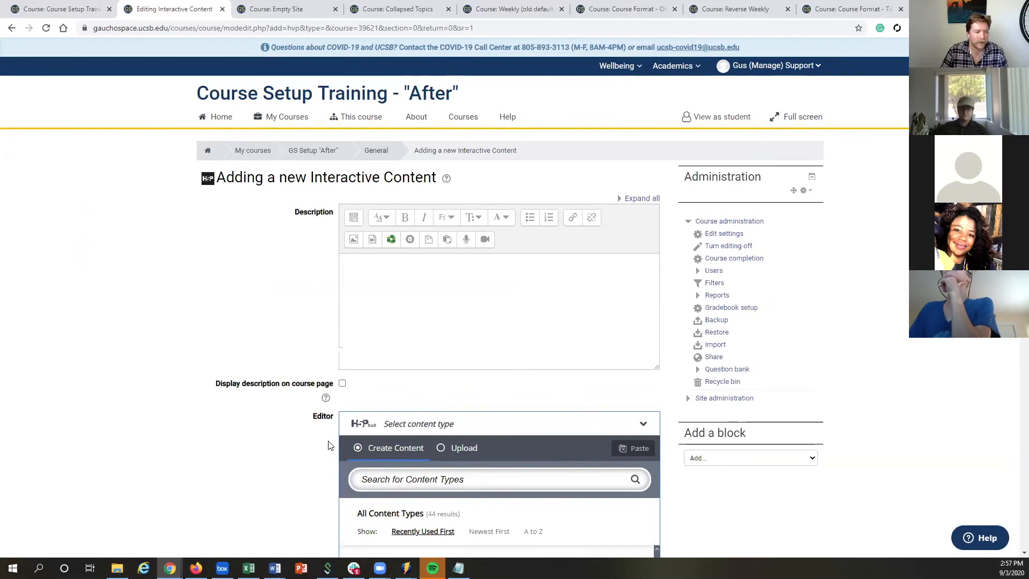
Step: Look through the list of H5P content types available for the new Interactive Content activity
scroll(299, 425, "down", 4)
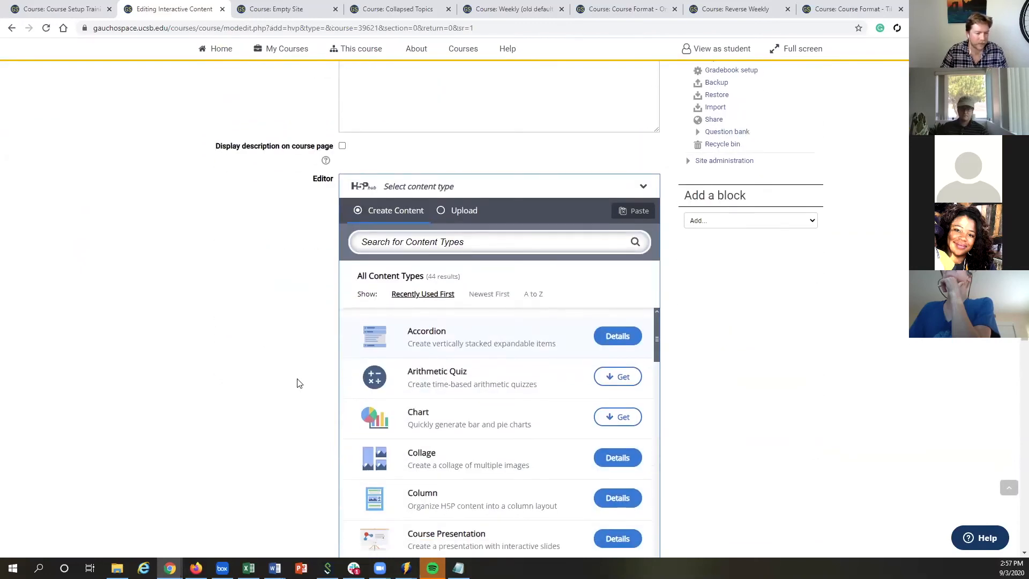
scroll(322, 337, "down", 3)
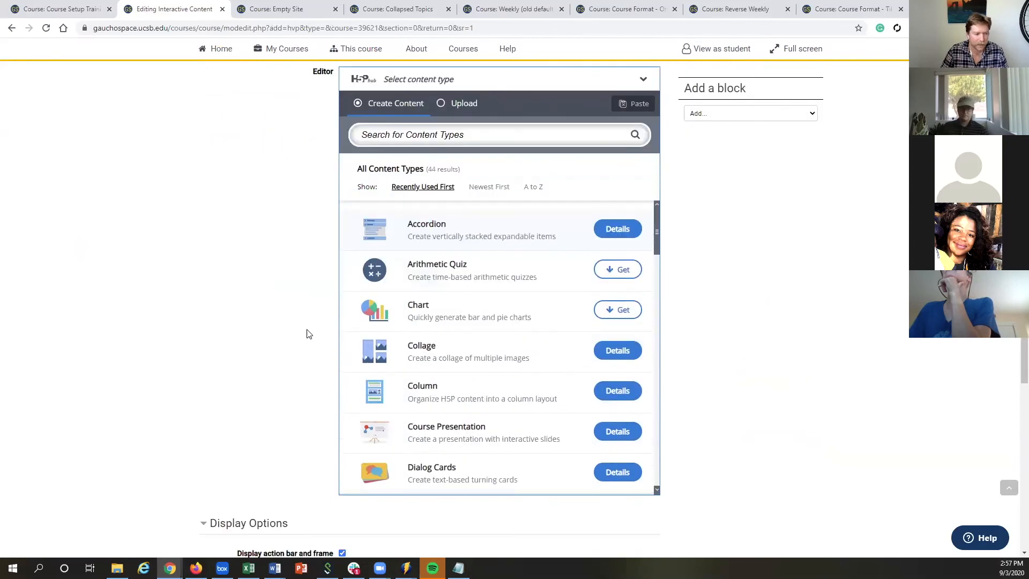
scroll(480, 224, "down", 7)
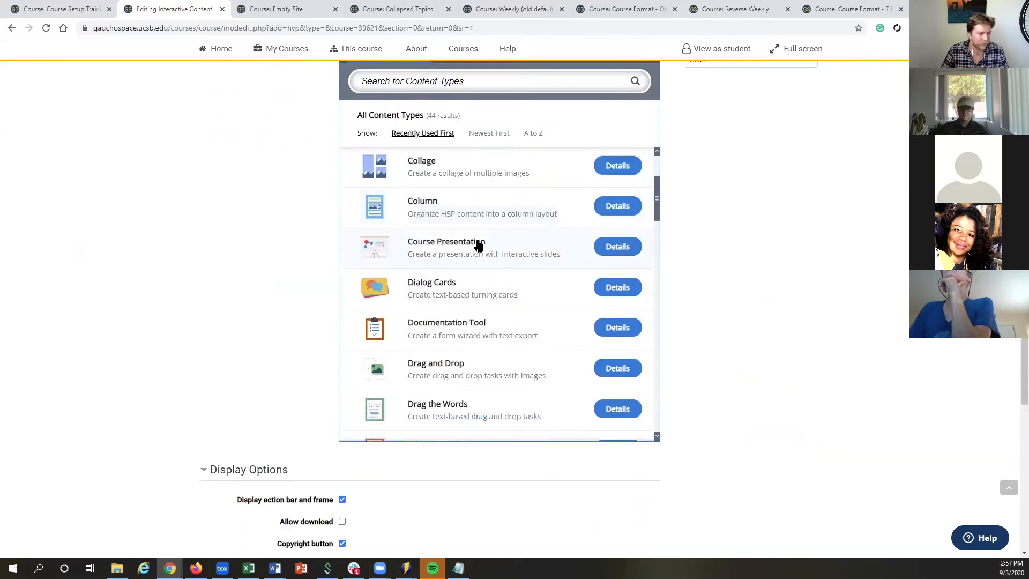
scroll(476, 259, "down", 2)
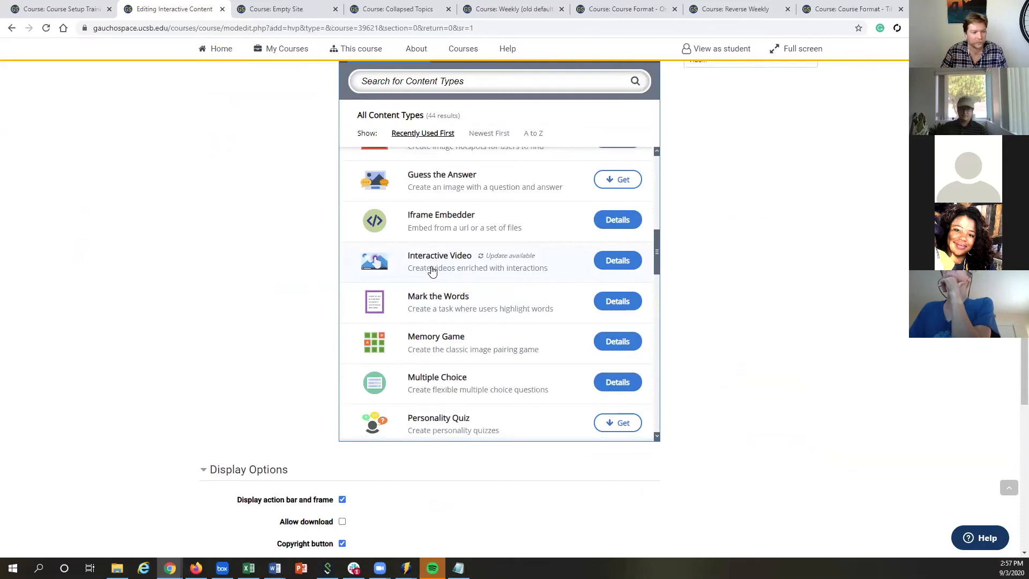
scroll(412, 321, "down", 2)
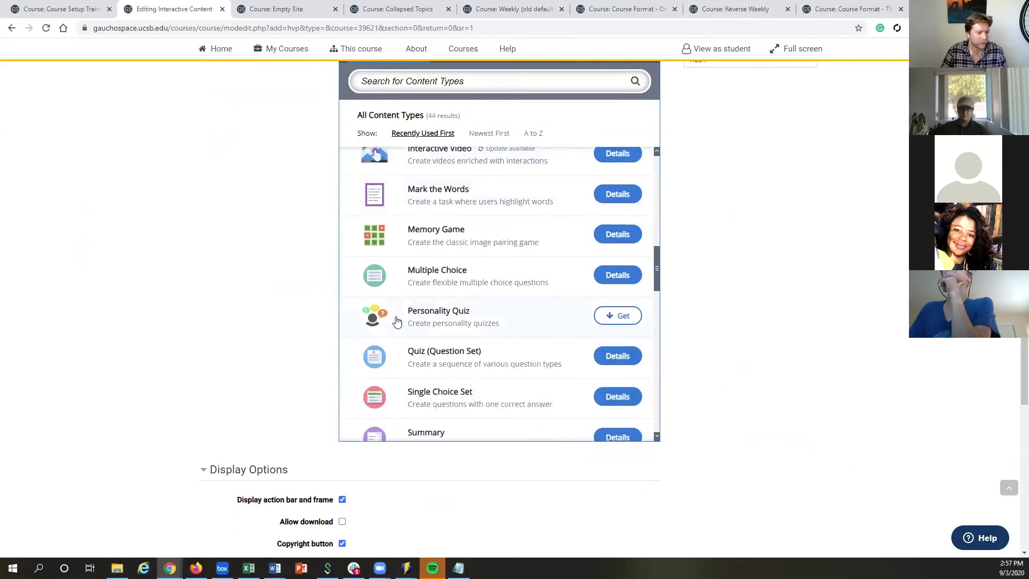
scroll(415, 295, "down", 4)
scroll(450, 348, "down", 3)
scroll(437, 386, "down", 1)
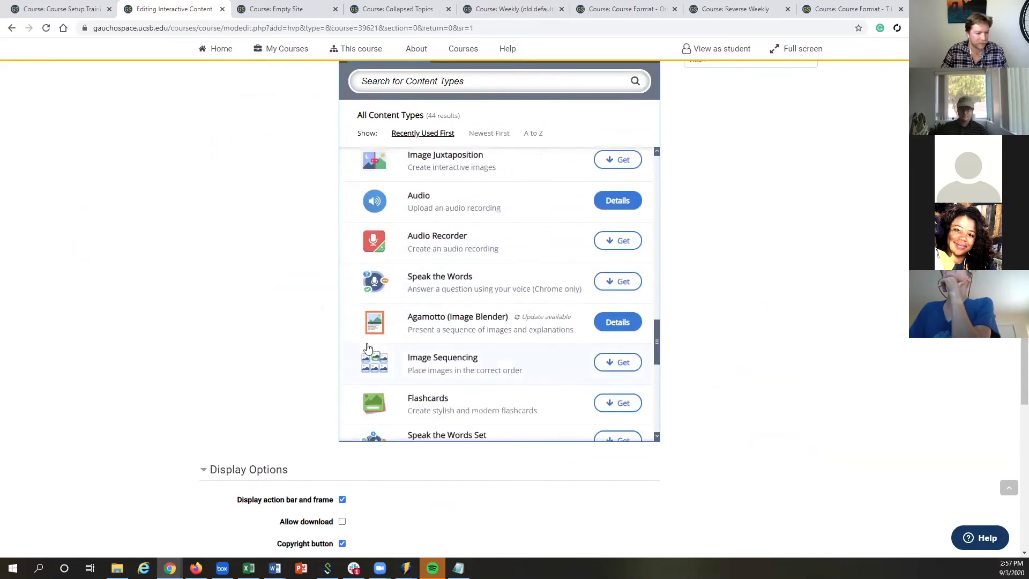
scroll(260, 291, "up", 1)
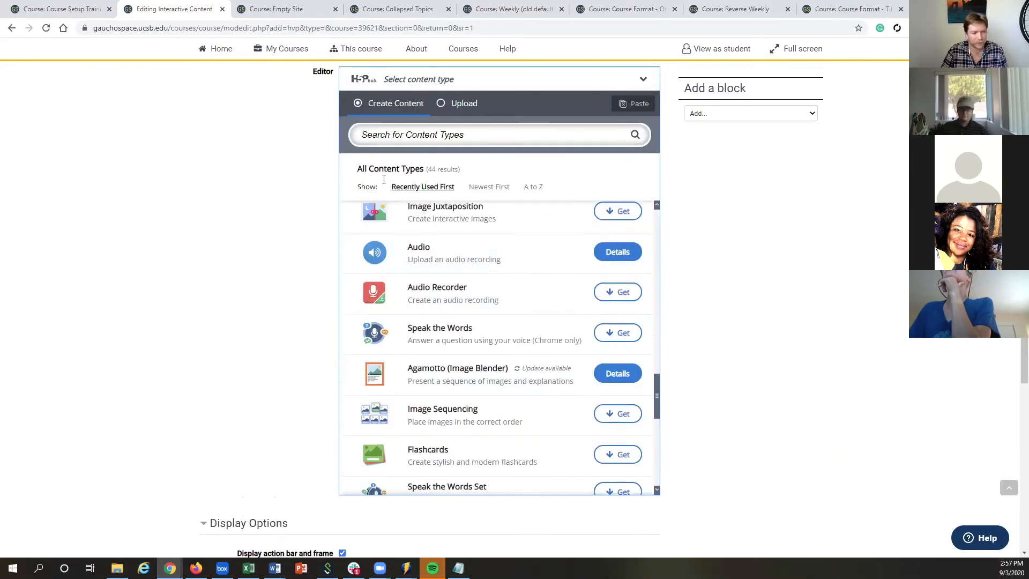
scroll(291, 234, "up", 3)
scroll(292, 236, "up", 3)
scroll(303, 246, "down", 5)
scroll(428, 365, "up", 4)
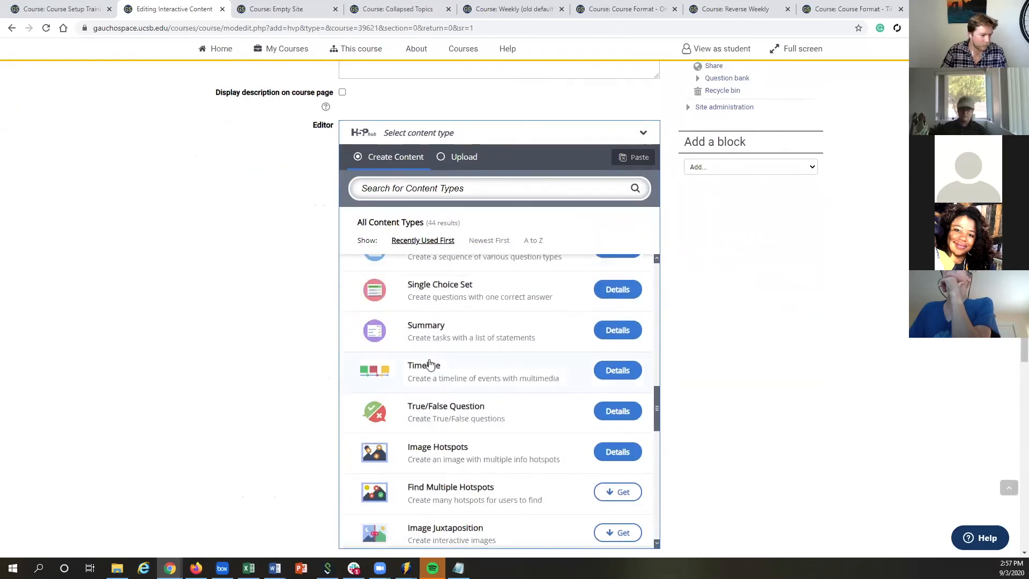
scroll(430, 364, "up", 10)
left_click(469, 193)
scroll(326, 166, "up", 5)
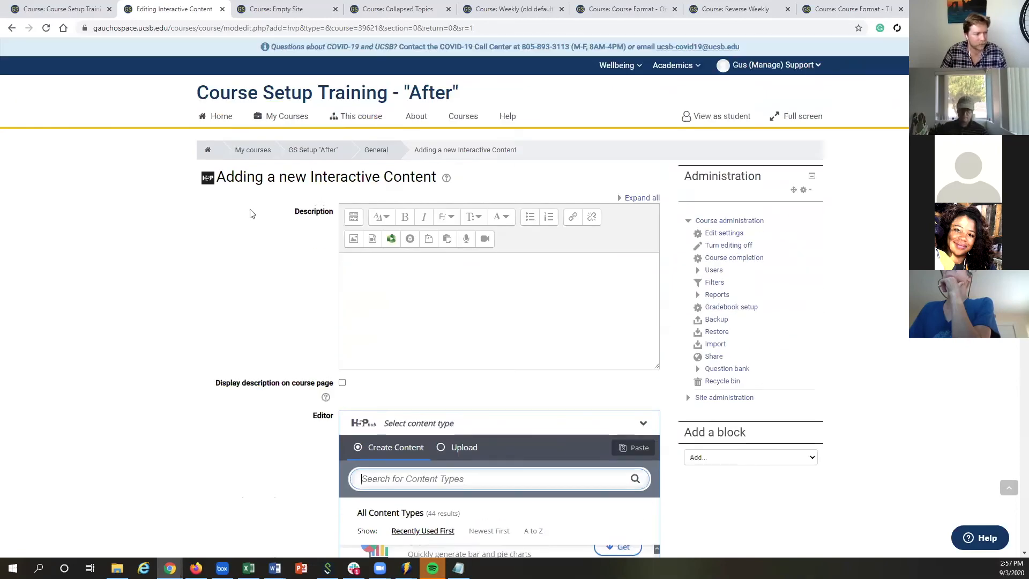
Step: Leave the Interactive Content form and display the embedded syllabus accordion in Week 2 of the "After" course
left_click(314, 151)
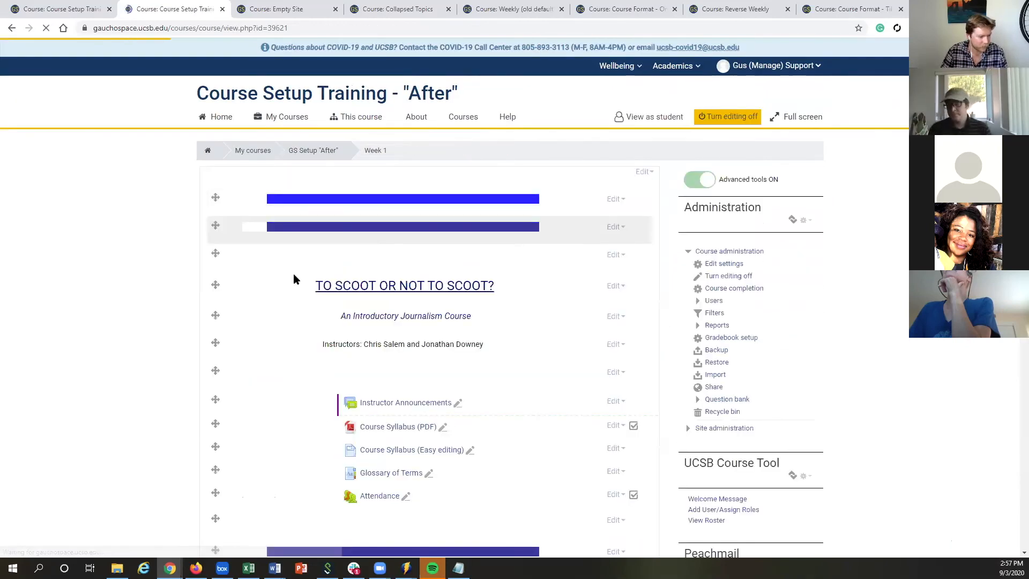
scroll(258, 230, "down", 8)
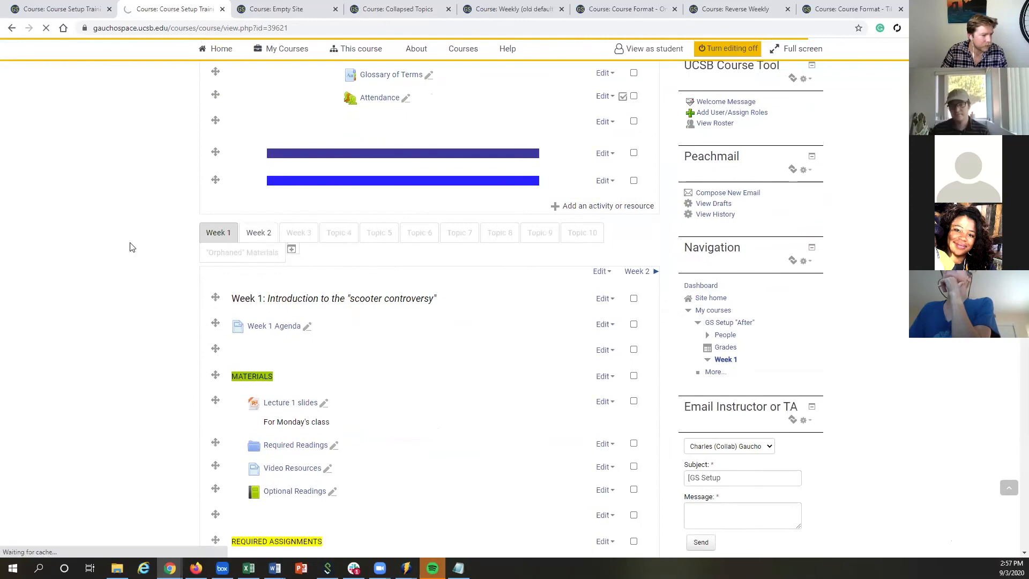
scroll(161, 252, "down", 15)
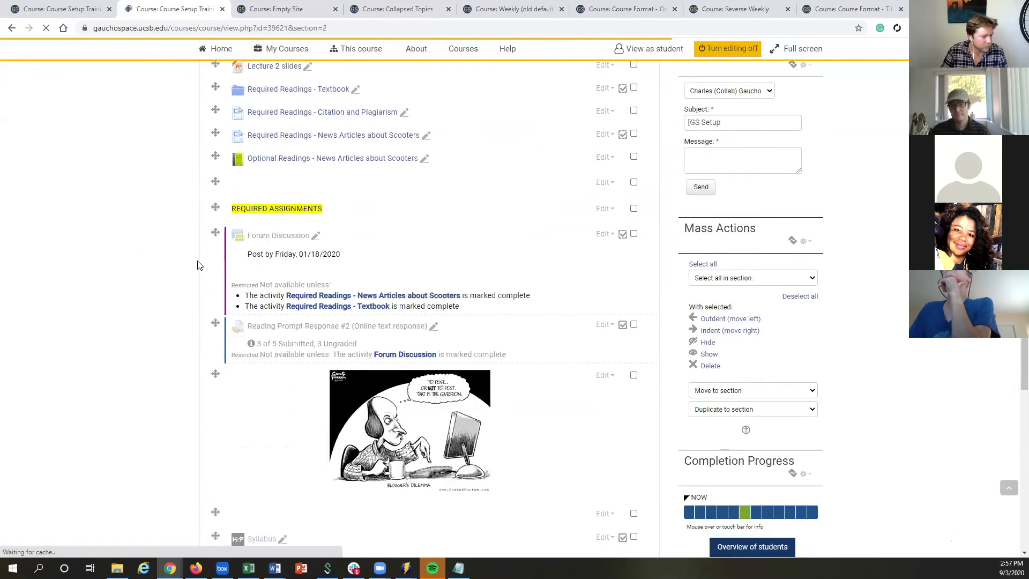
scroll(197, 263, "down", 6)
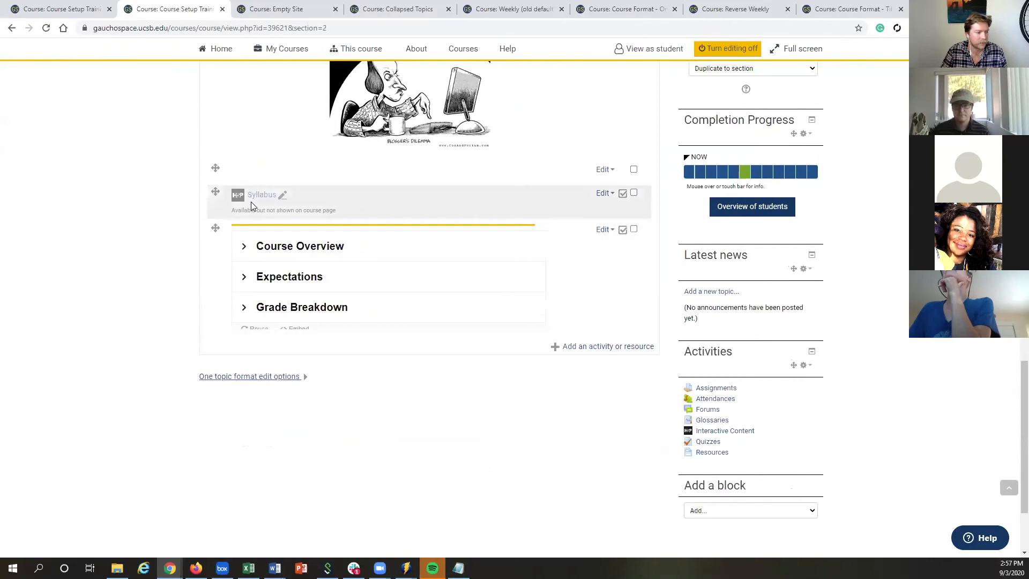
Step: Expand and read the Course Overview, Expectations and Grade Breakdown parts of the syllabus accordion, and leave them collapsed
left_click(245, 248)
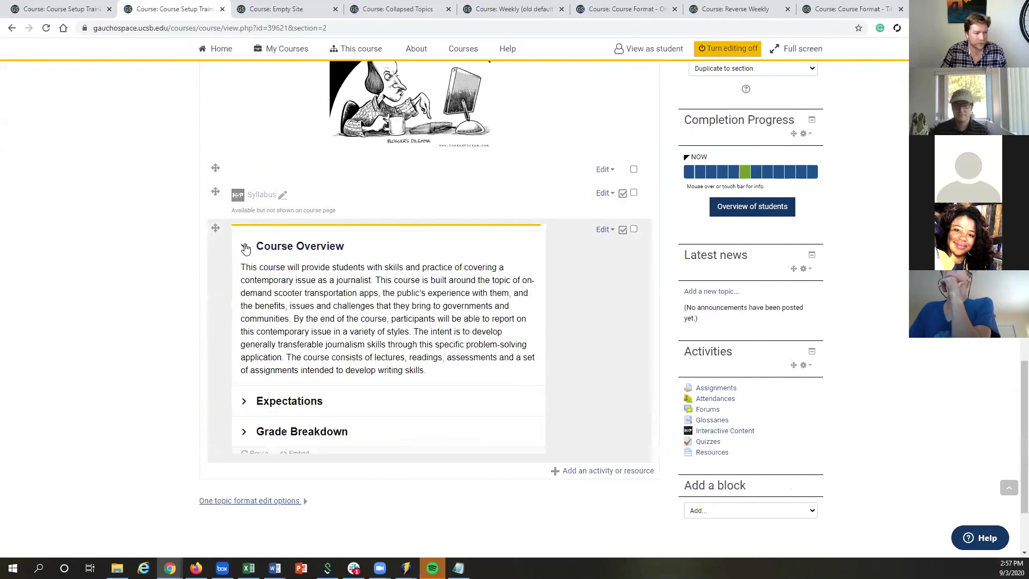
left_click(245, 248)
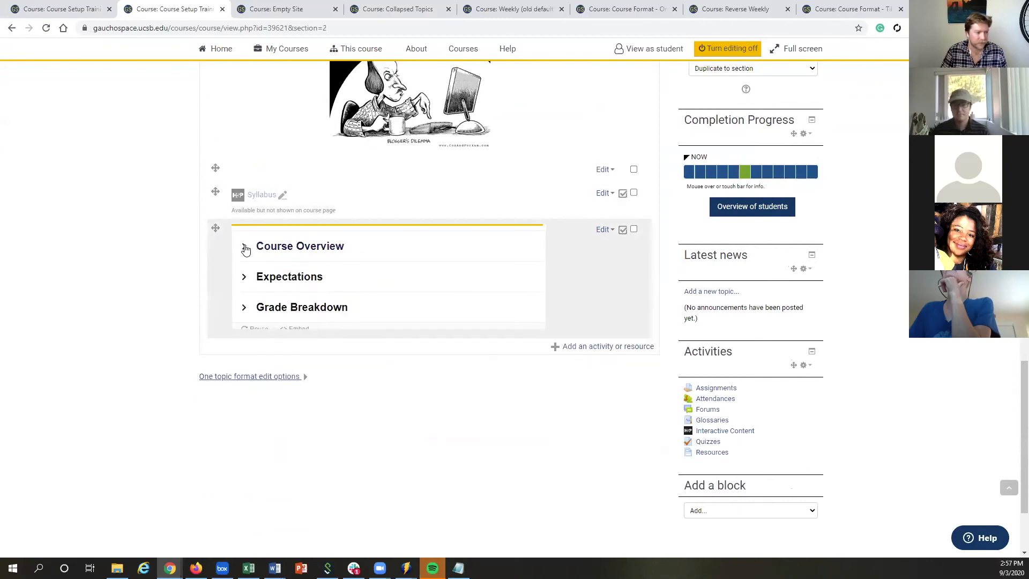
left_click(246, 277)
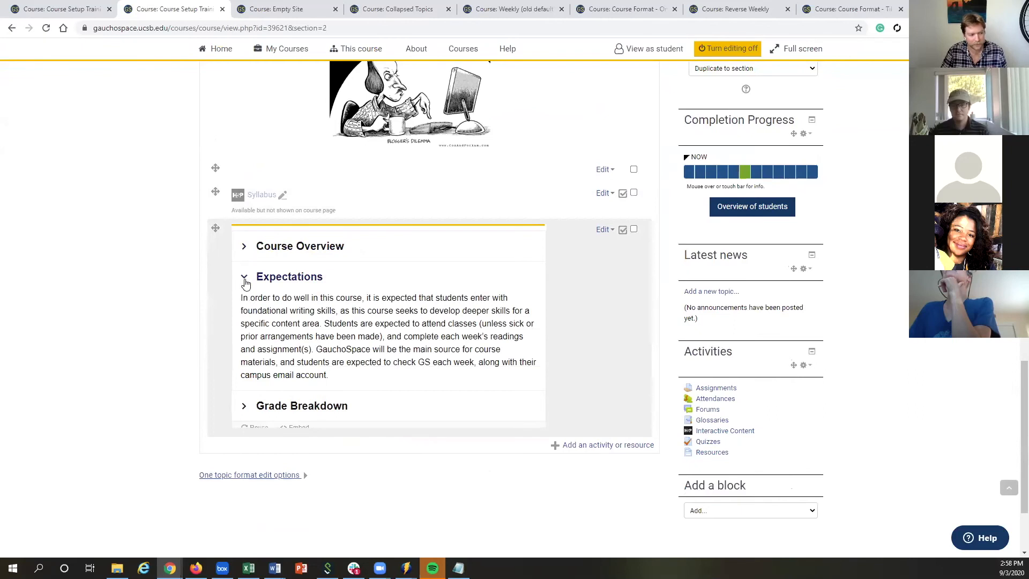
left_click(246, 279)
left_click(245, 307)
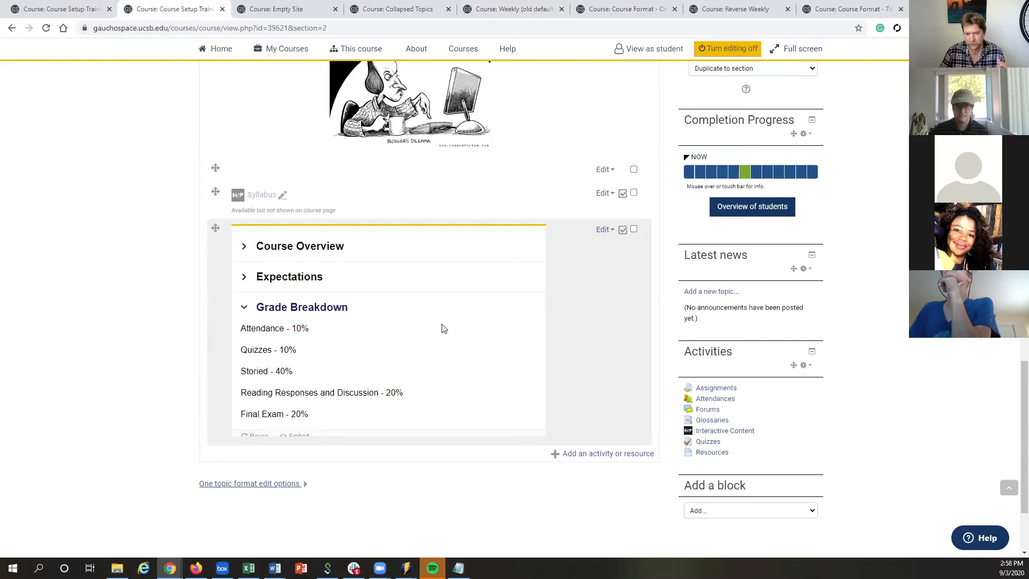
left_click(325, 283)
left_click(301, 248)
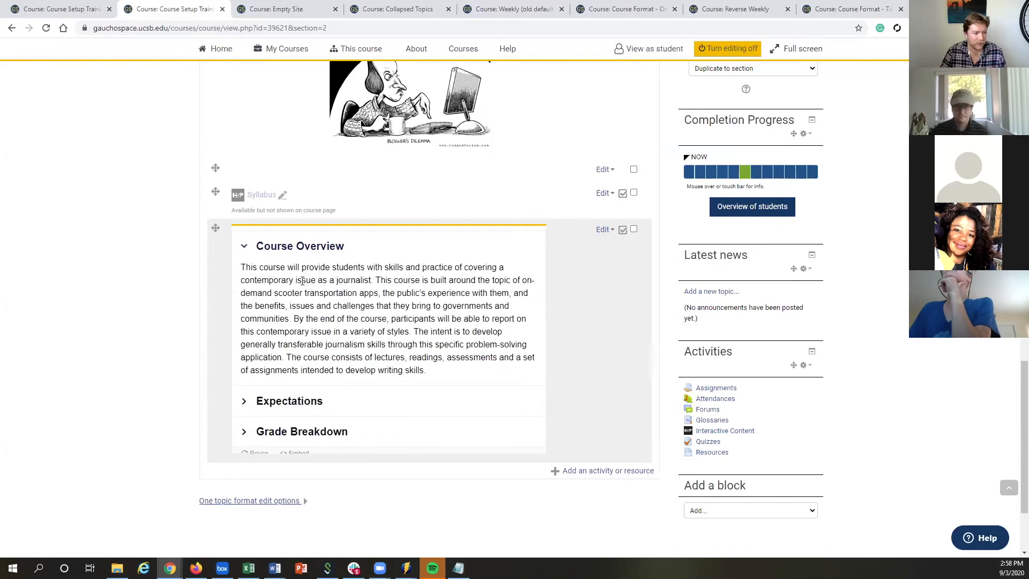
left_click(328, 250)
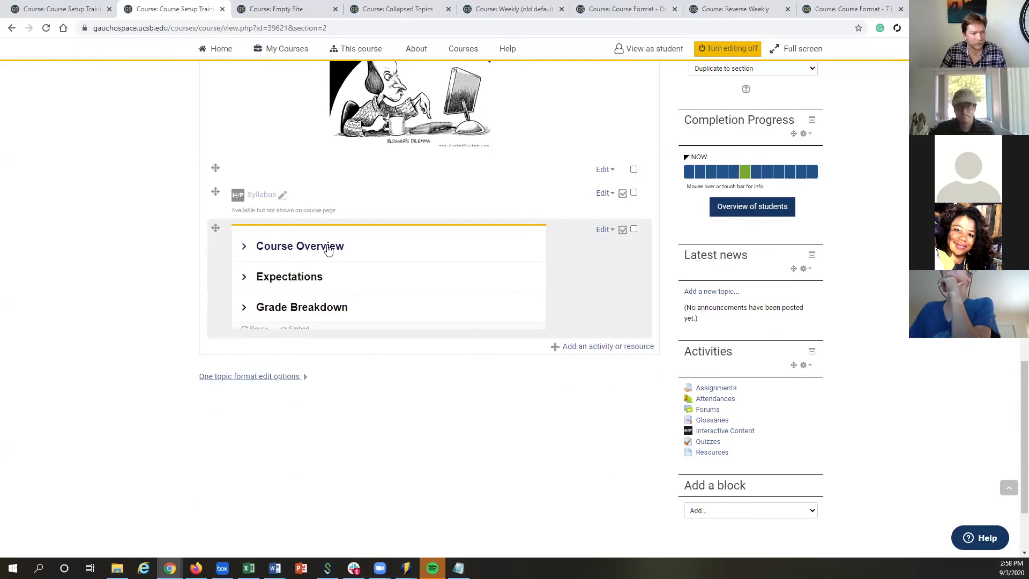
scroll(300, 279, "up", 4)
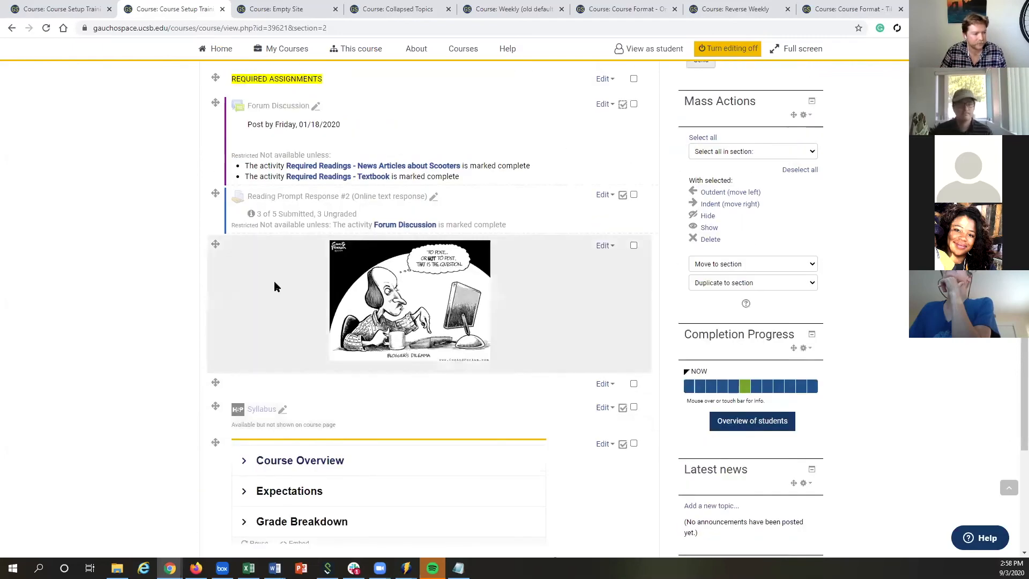
scroll(274, 287, "up", 7)
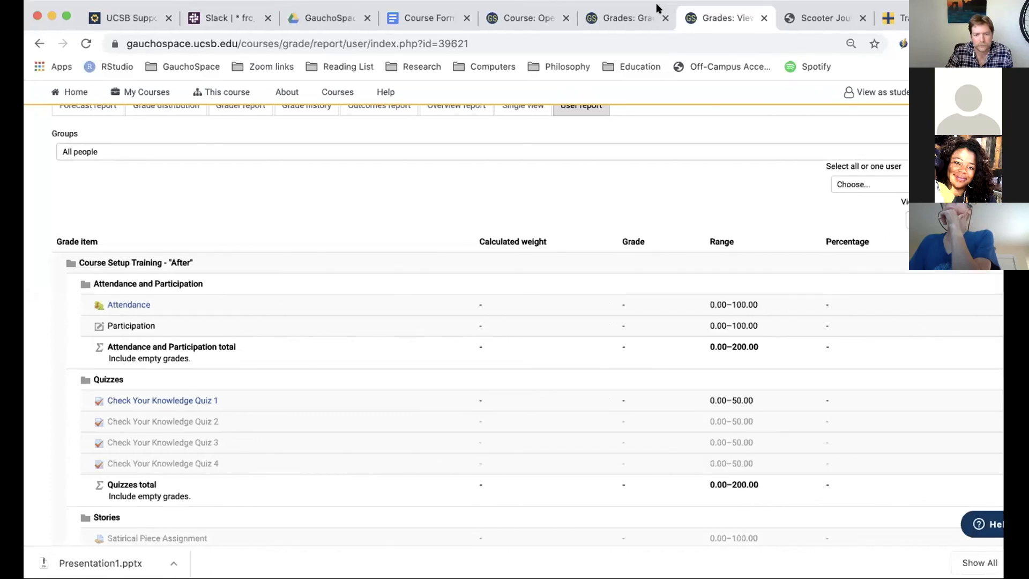
Step: Switch to the "Before" course's gradebook and go from there to its course page
left_click(627, 17)
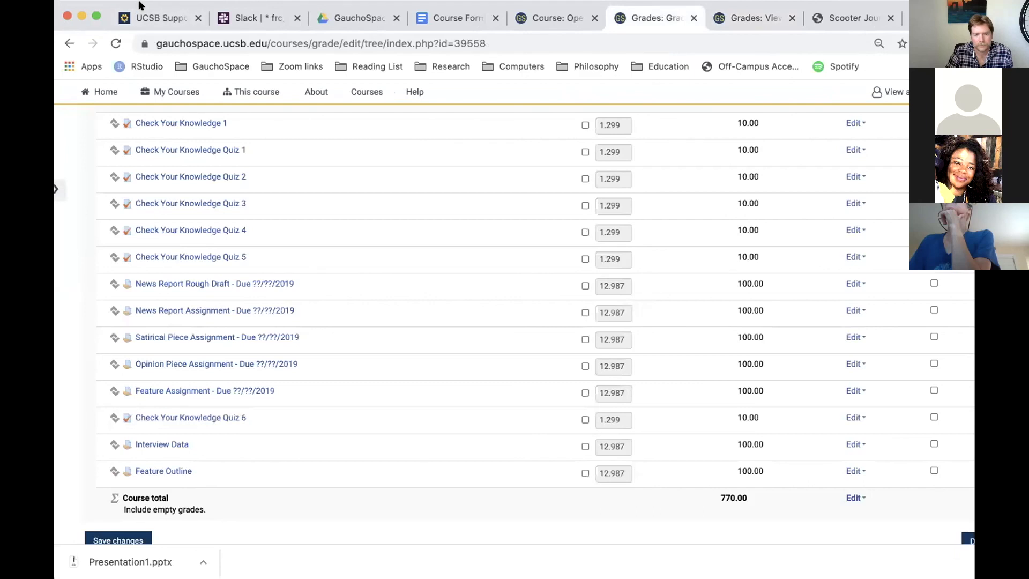
left_click(70, 43)
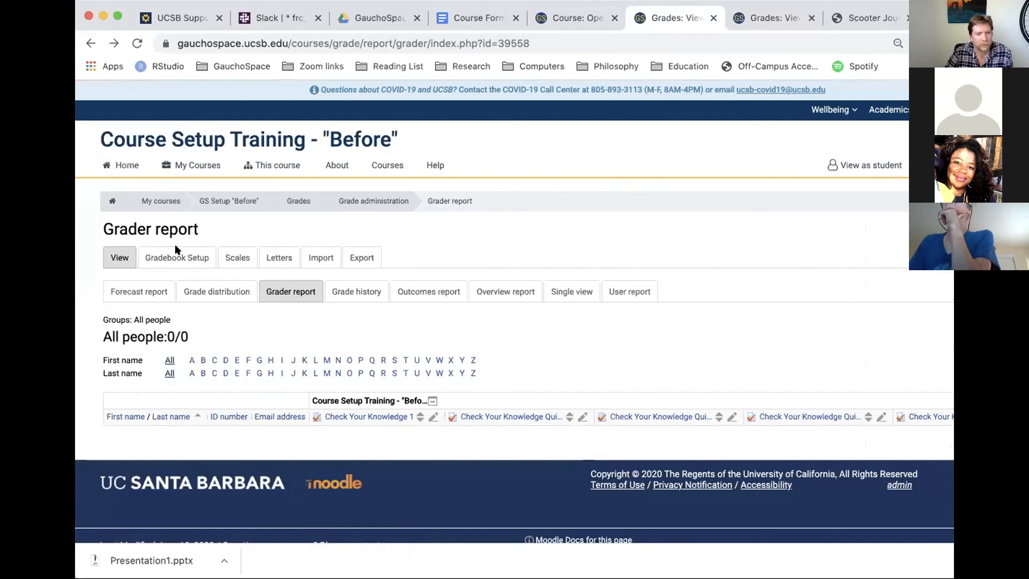
left_click(218, 200)
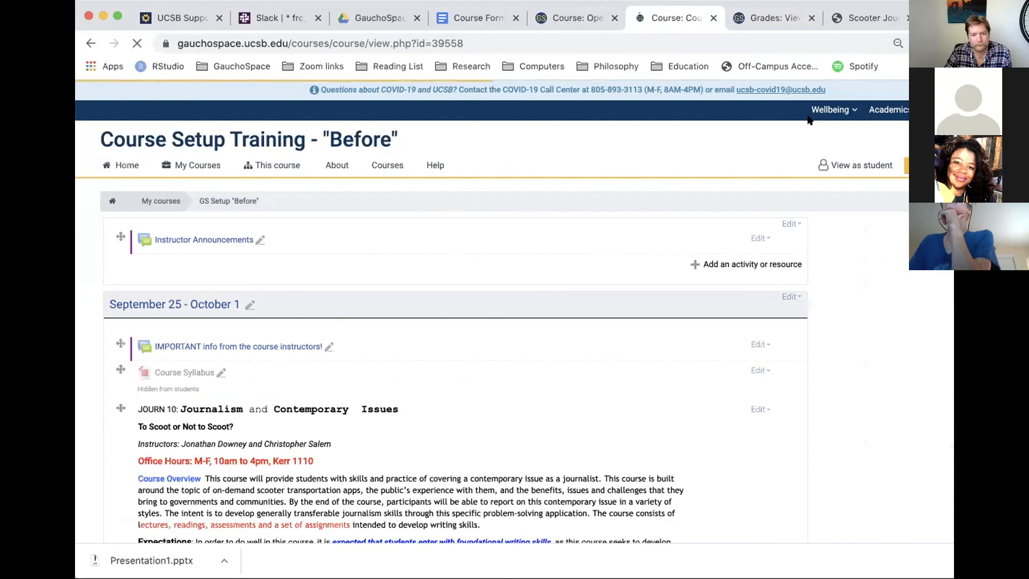
Step: Open the course settings of the "Before" course for editing
scroll(828, 358, "down", 5)
scroll(828, 358, "up", 5)
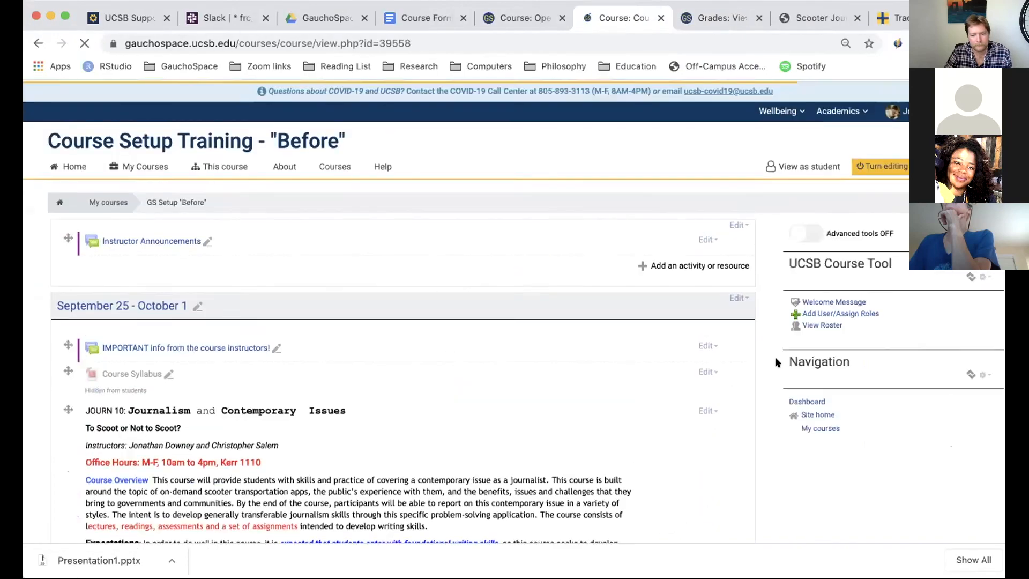
scroll(775, 362, "down", 8)
scroll(775, 363, "down", 5)
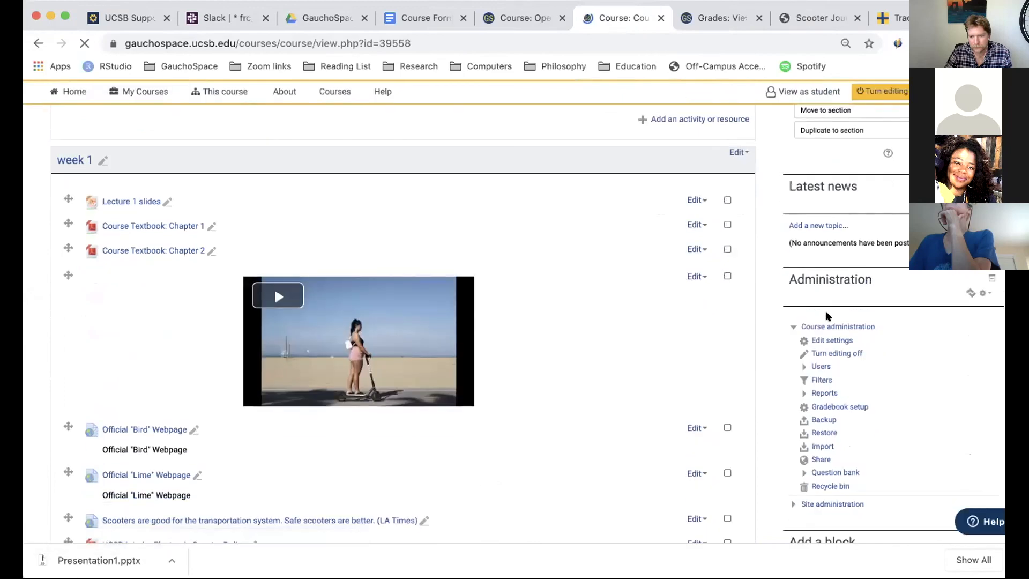
left_click(822, 341)
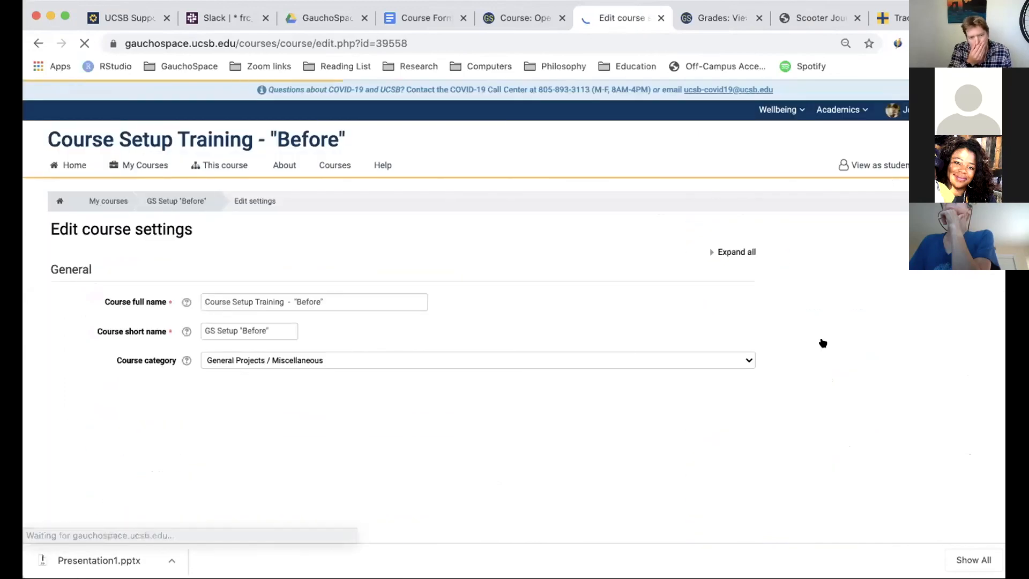
Step: Expand the Completion tracking section of the "Before" course settings and view the choices for enabling completion tracking
scroll(480, 356, "down", 5)
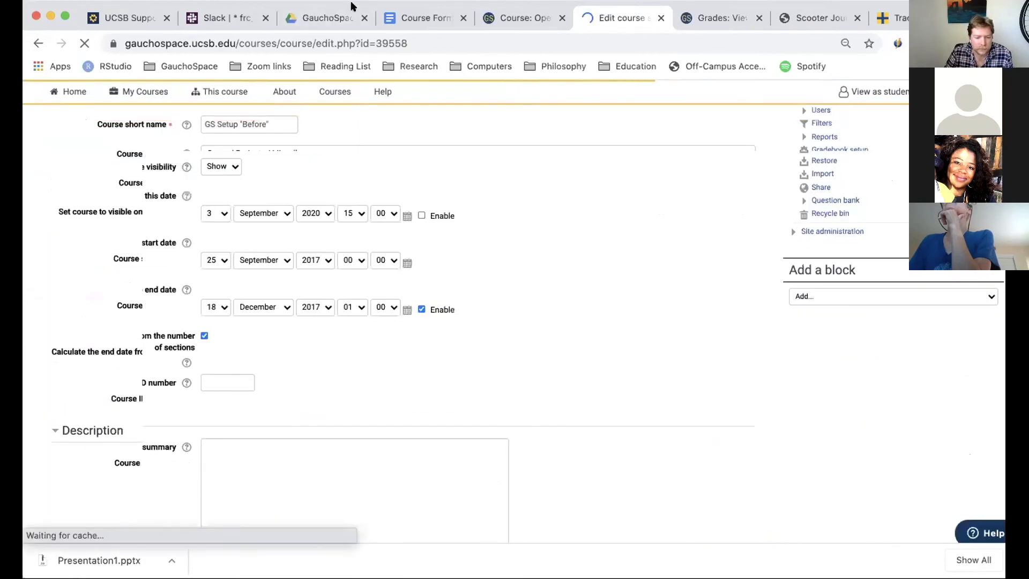
scroll(313, 279, "down", 10)
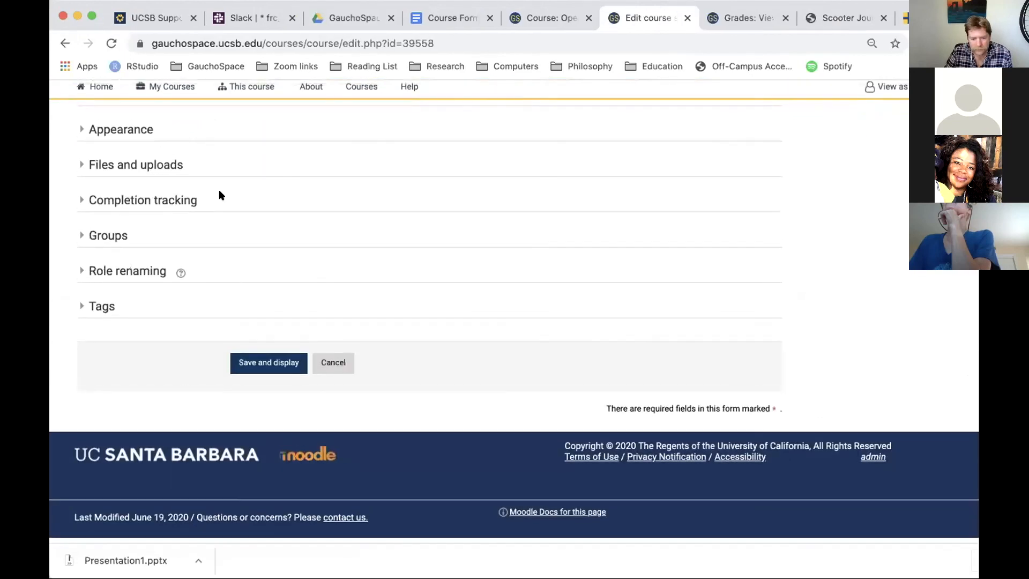
left_click(162, 206)
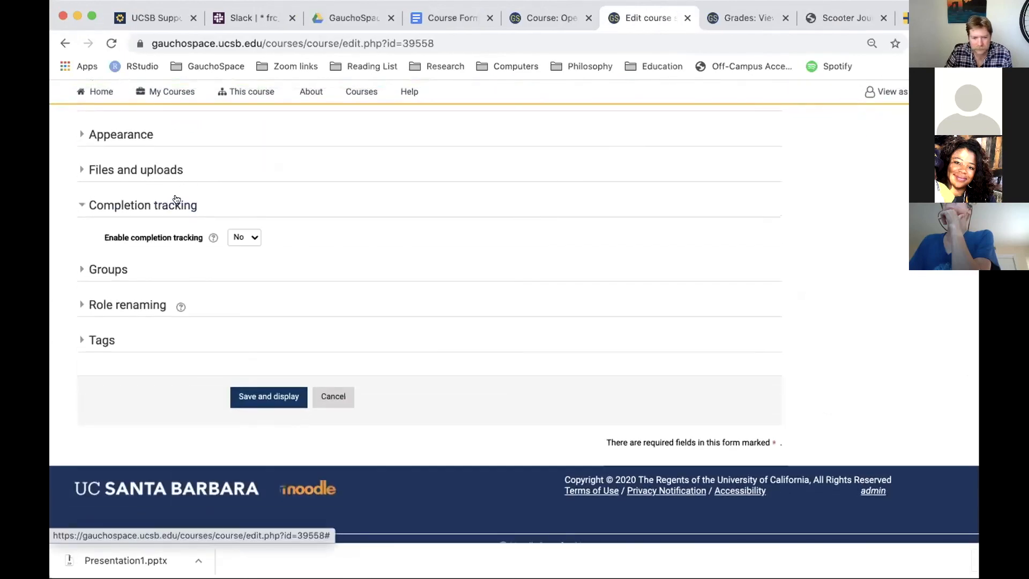
left_click(242, 234)
left_click(336, 216)
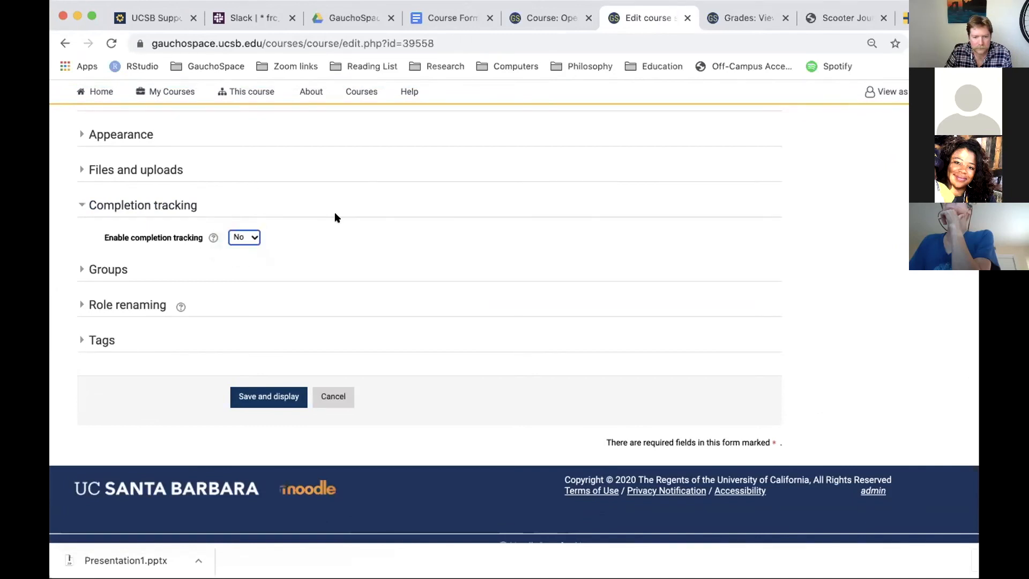
Step: Switch to the "After" course's gradebook and go from there to the Week 1 required assignments on its course page
left_click(718, 16)
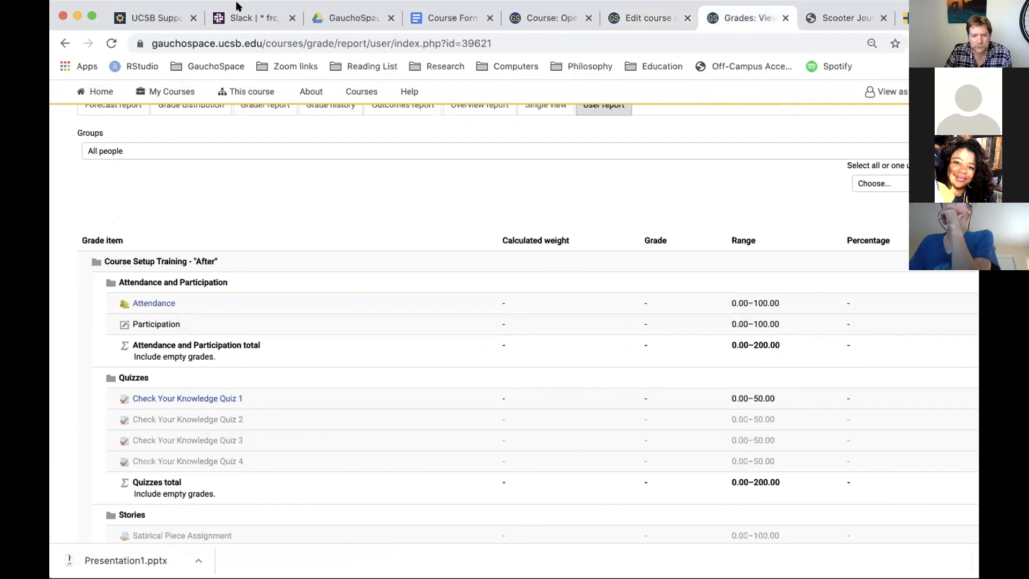
scroll(271, 239, "up", 5)
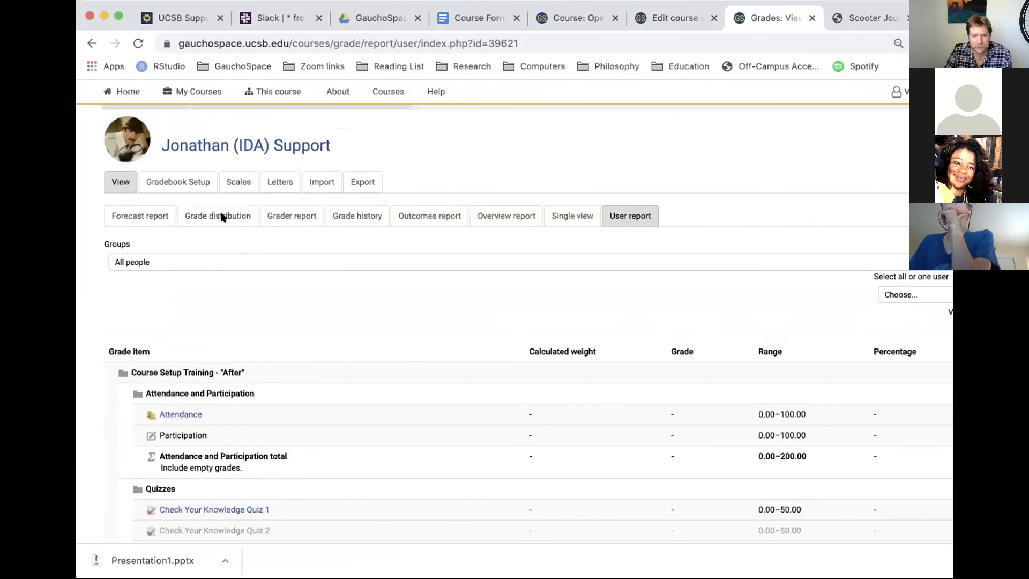
left_click(238, 200)
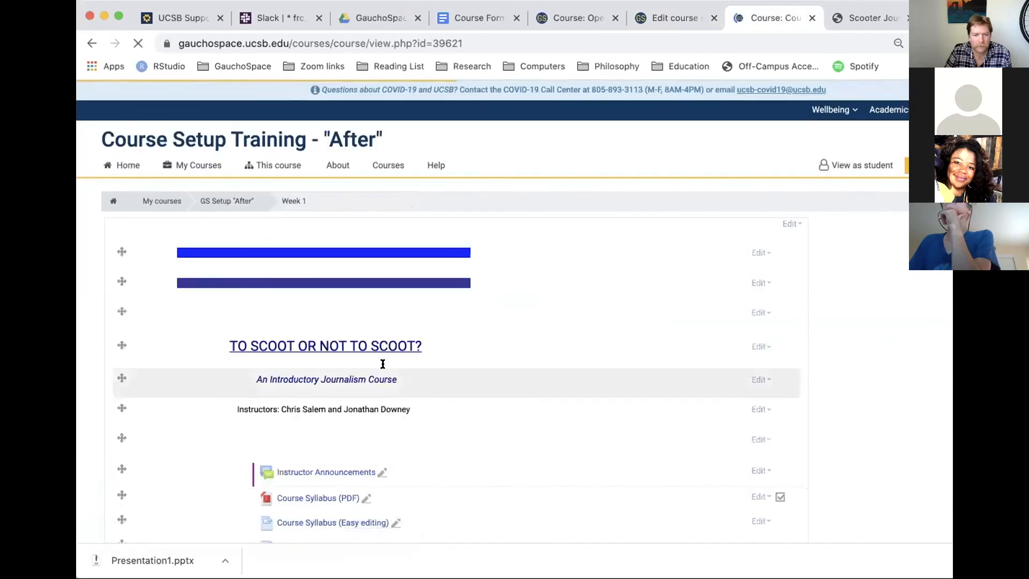
scroll(384, 366, "down", 3)
scroll(383, 365, "down", 8)
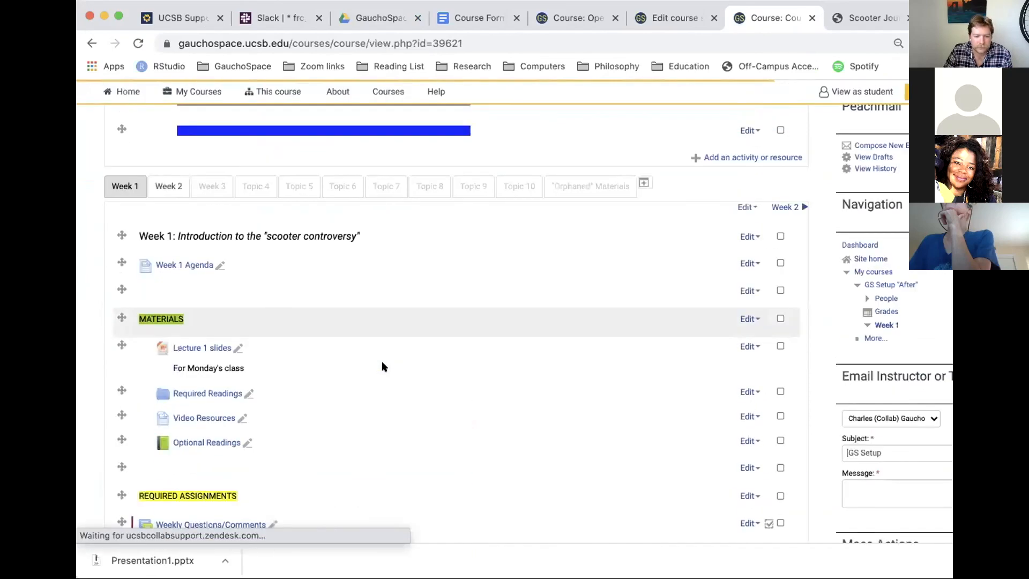
scroll(382, 355, "down", 5)
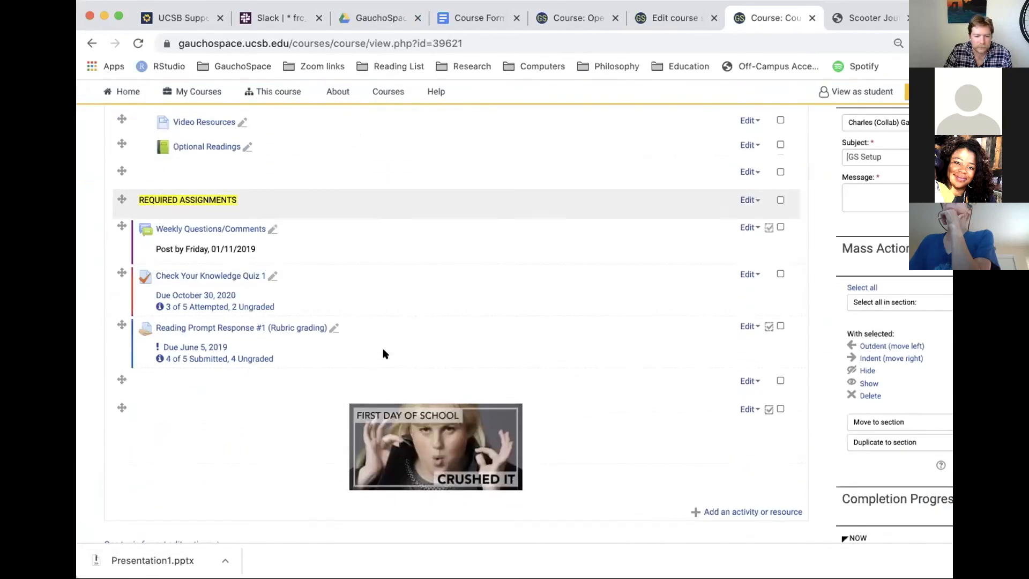
Step: Open the settings of Reading Prompt Response #1 (Rubric grading) in Week 1 and expand its Activity completion options
left_click(742, 324)
left_click(734, 338)
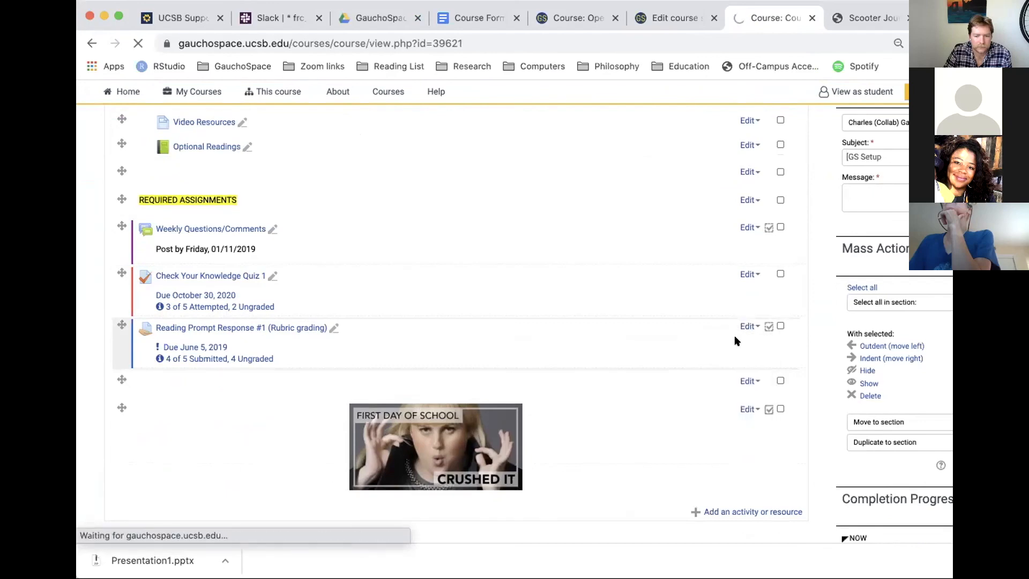
scroll(568, 287, "down", 5)
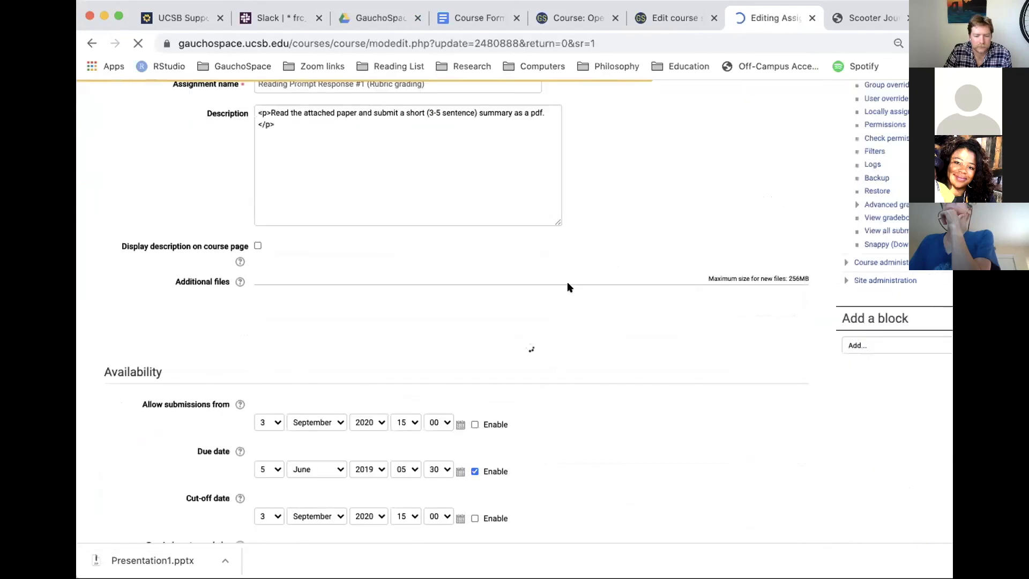
scroll(567, 285, "down", 10)
scroll(241, 409, "up", 2)
scroll(224, 422, "down", 1)
scroll(224, 422, "down", 2)
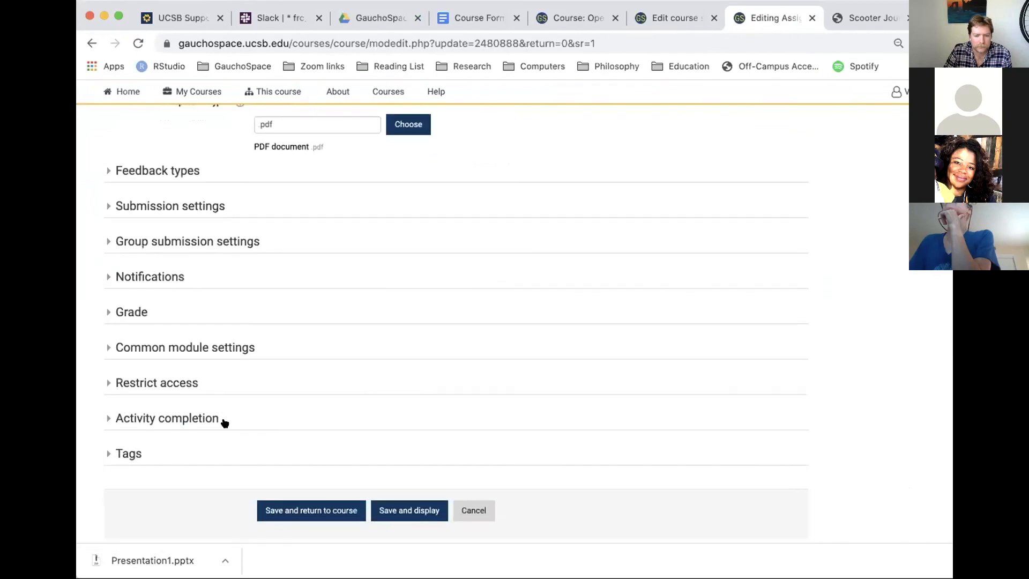
left_click(154, 418)
scroll(154, 419, "down", 4)
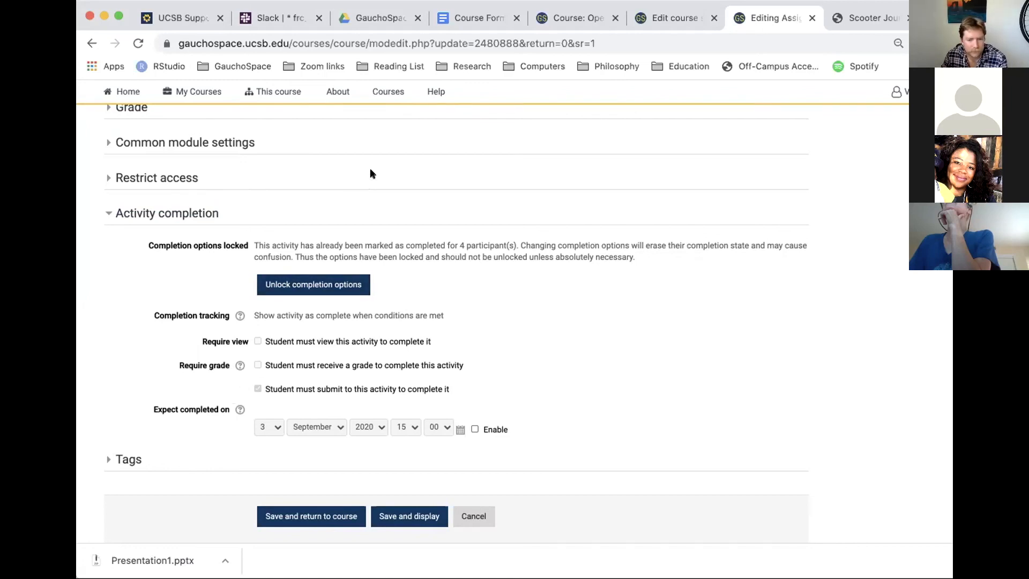
Step: Leave the assignment settings unsaved and return to the Week 1 required assignments of the "After" course
left_click(194, 92)
scroll(176, 142, "up", 10)
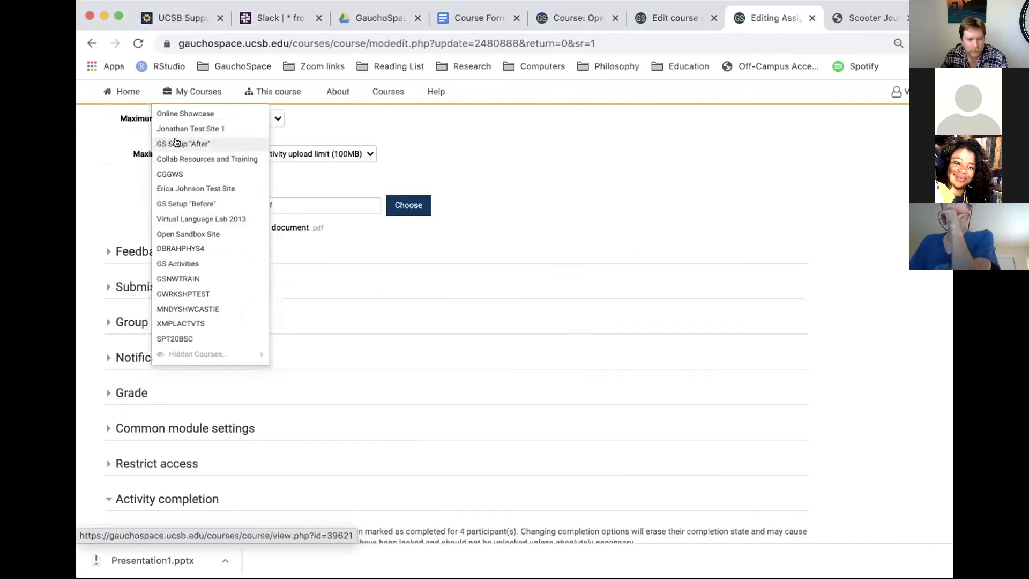
scroll(176, 142, "up", 15)
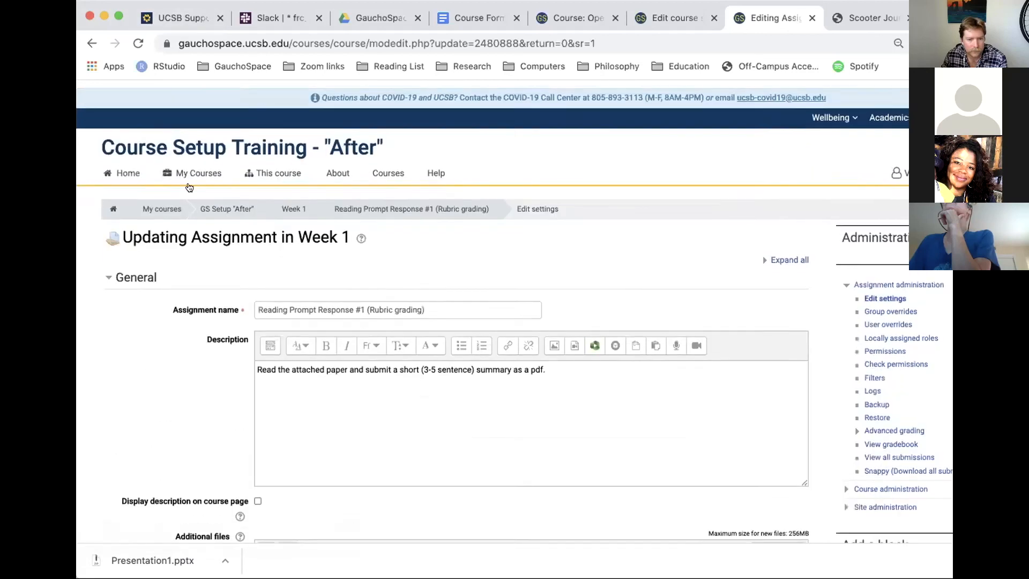
left_click(217, 199)
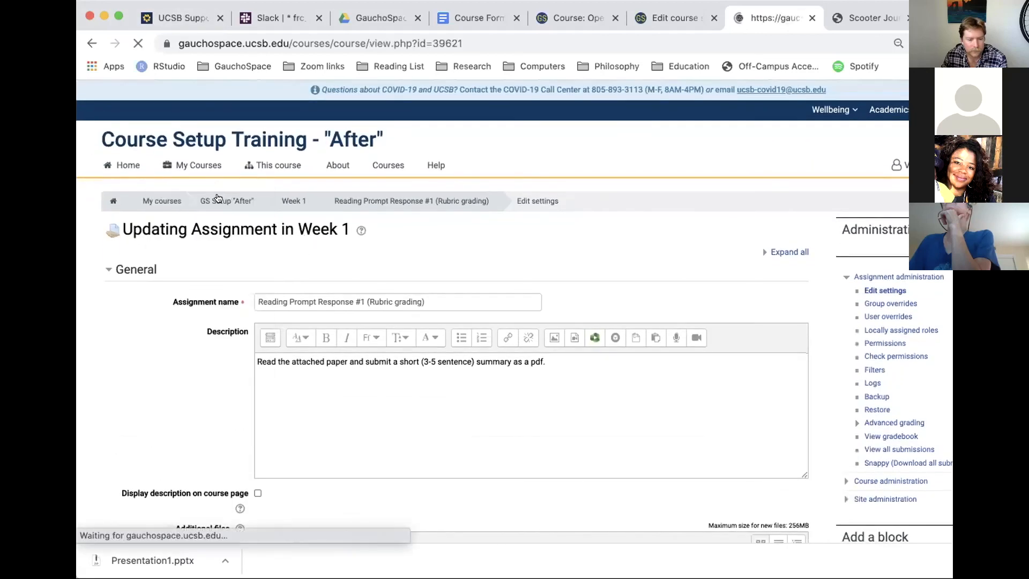
scroll(298, 436, "down", 12)
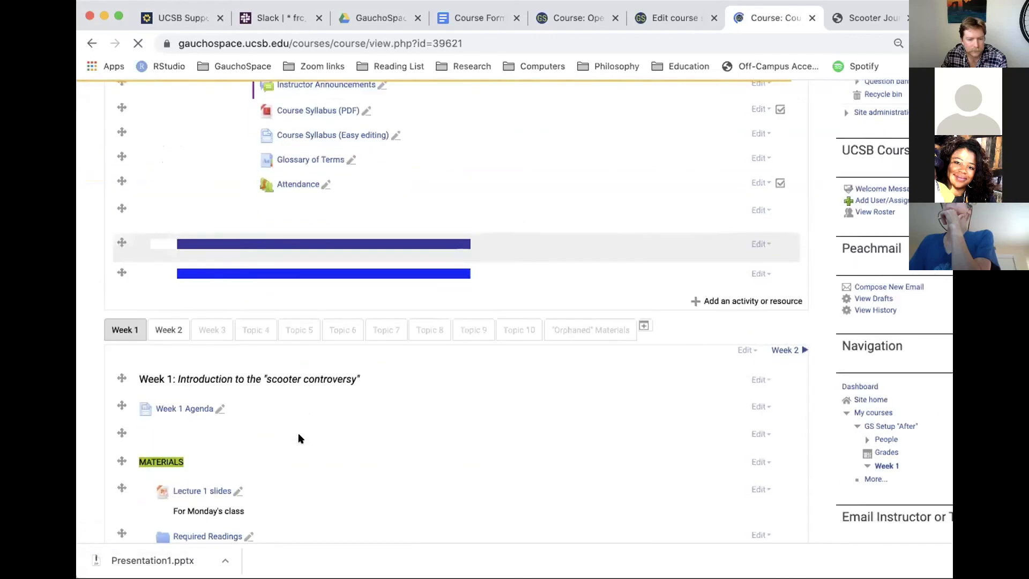
scroll(298, 437, "down", 3)
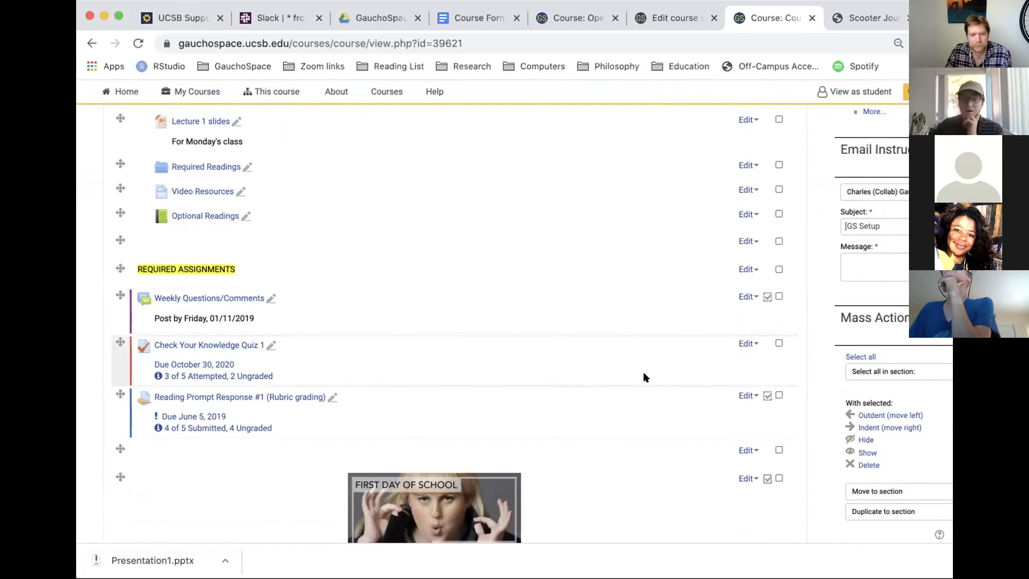
Step: Open Week 2 of the "After" course and examine the access restrictions on its required assignments
scroll(645, 376, "up", 10)
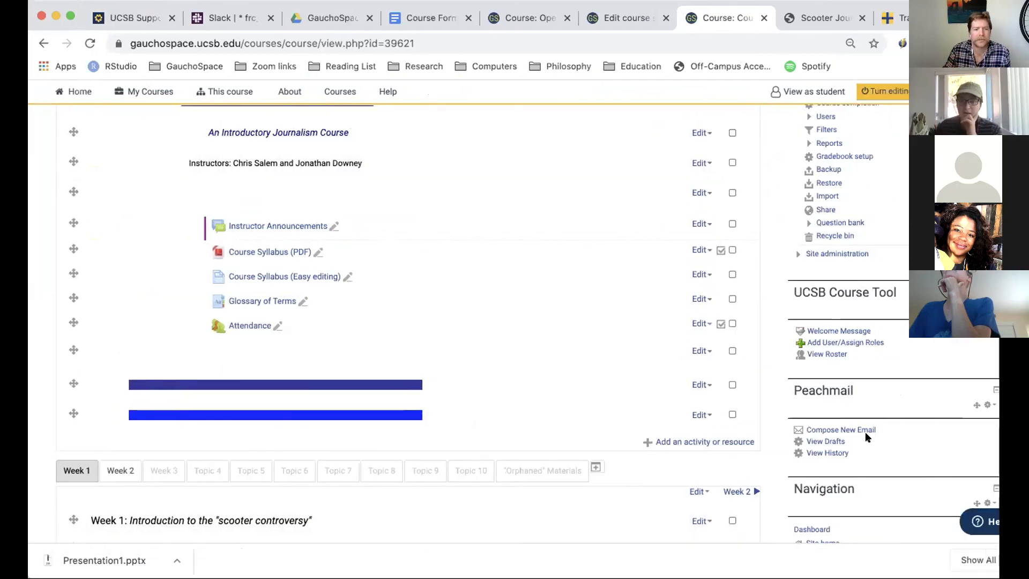
scroll(916, 436, "down", 4)
scroll(863, 436, "up", 4)
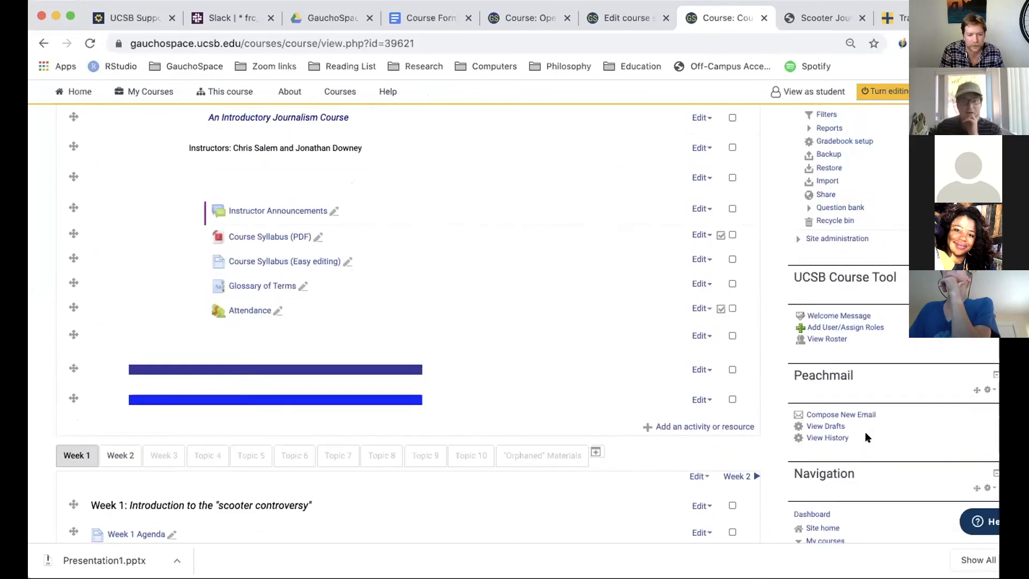
scroll(863, 436, "down", 5)
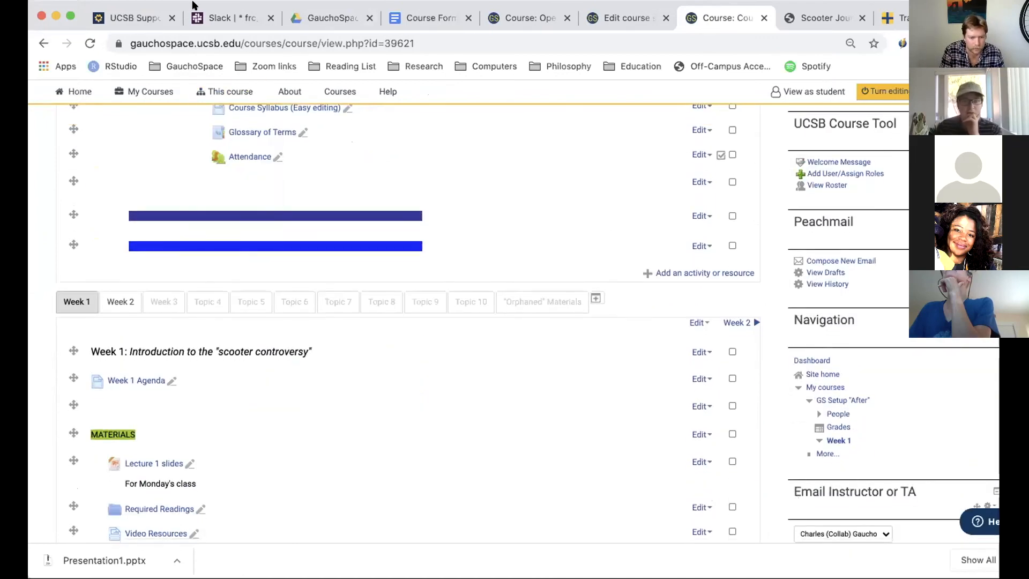
left_click(117, 301)
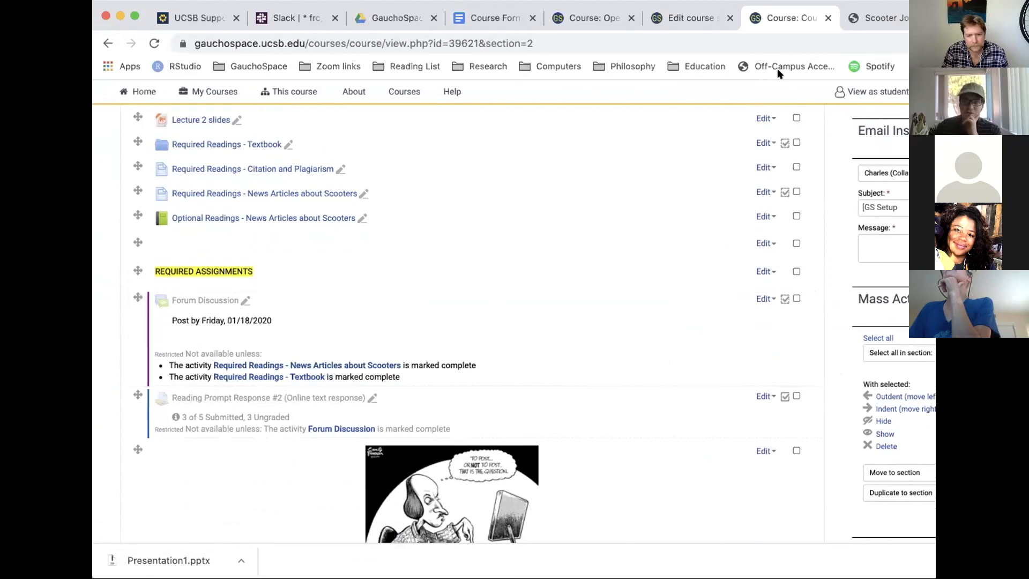
scroll(742, 294, "down", 5)
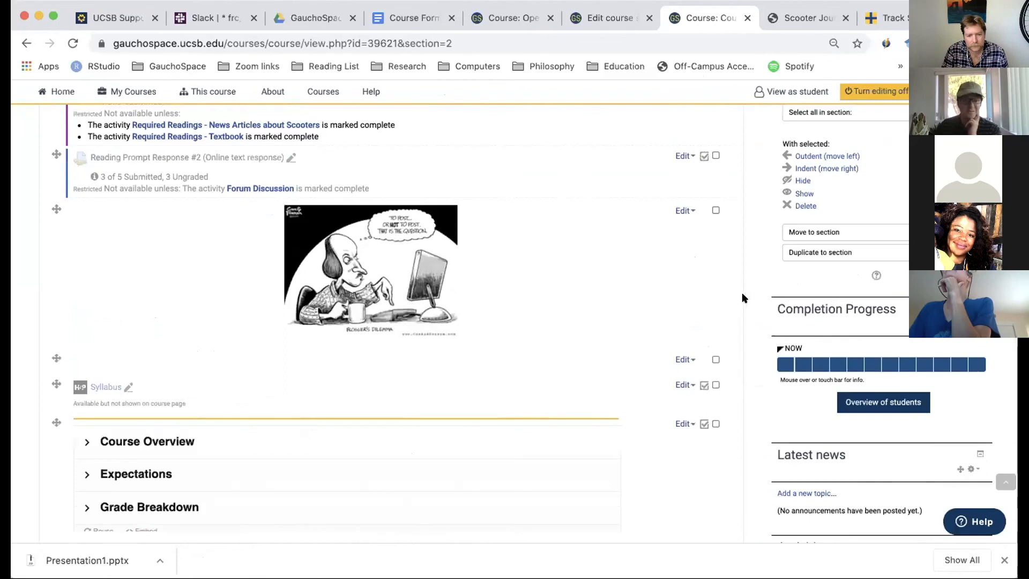
Step: View the list of blocks that can be added to the course and inspect an activity in the Completion Progress bar
scroll(887, 322, "down", 5)
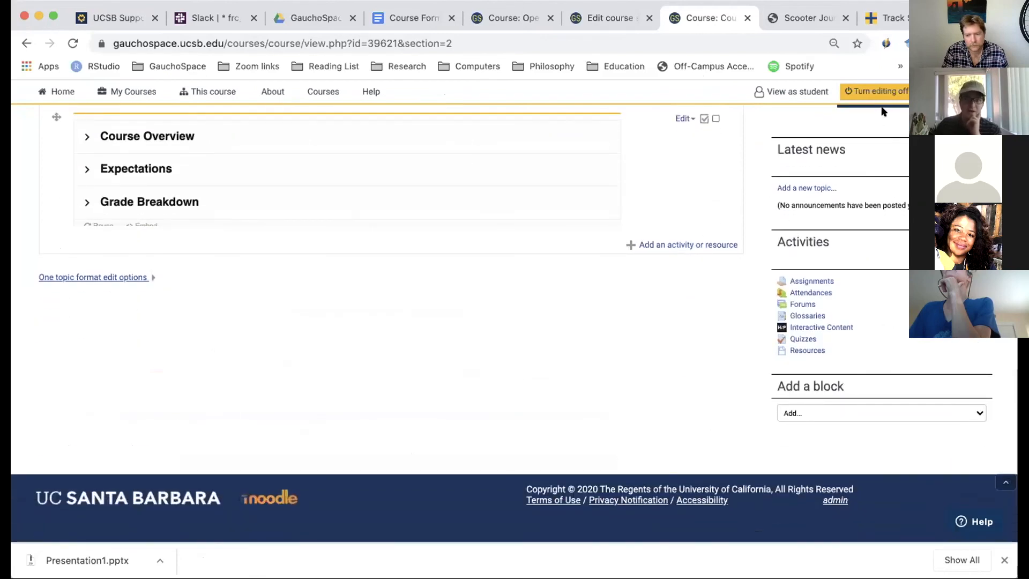
left_click(809, 416)
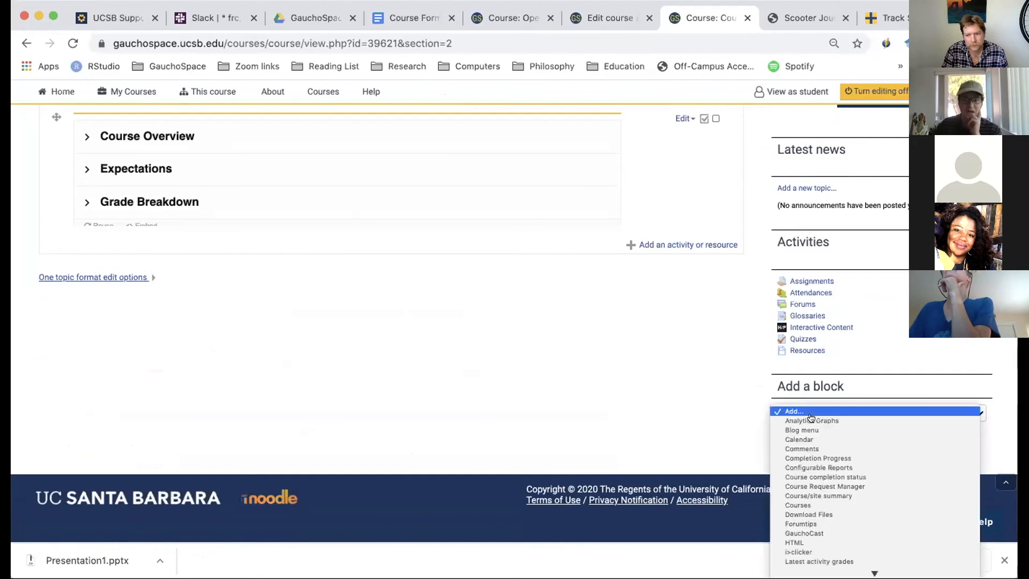
left_click(855, 278)
scroll(858, 278, "up", 2)
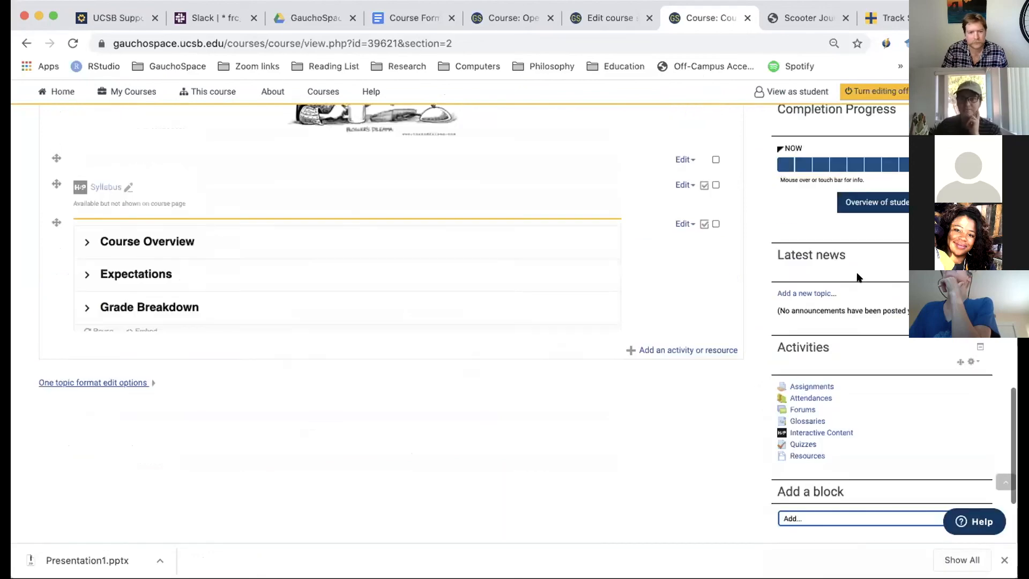
scroll(858, 278, "up", 2)
mouse_move(795, 252)
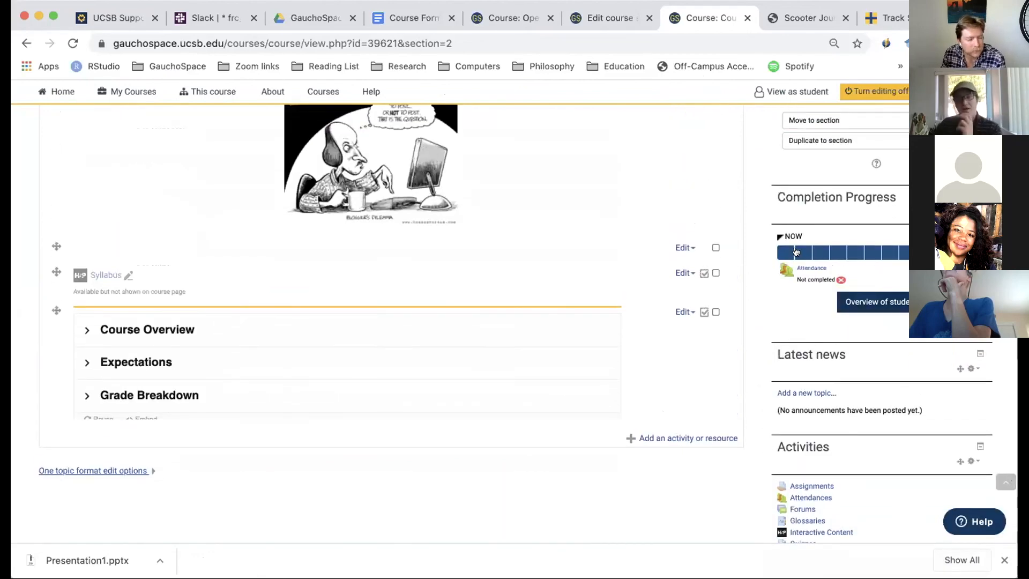
Step: Read the Completion Progress colour legend in the Track Student Progress help article and return to the "After" course
left_click(892, 19)
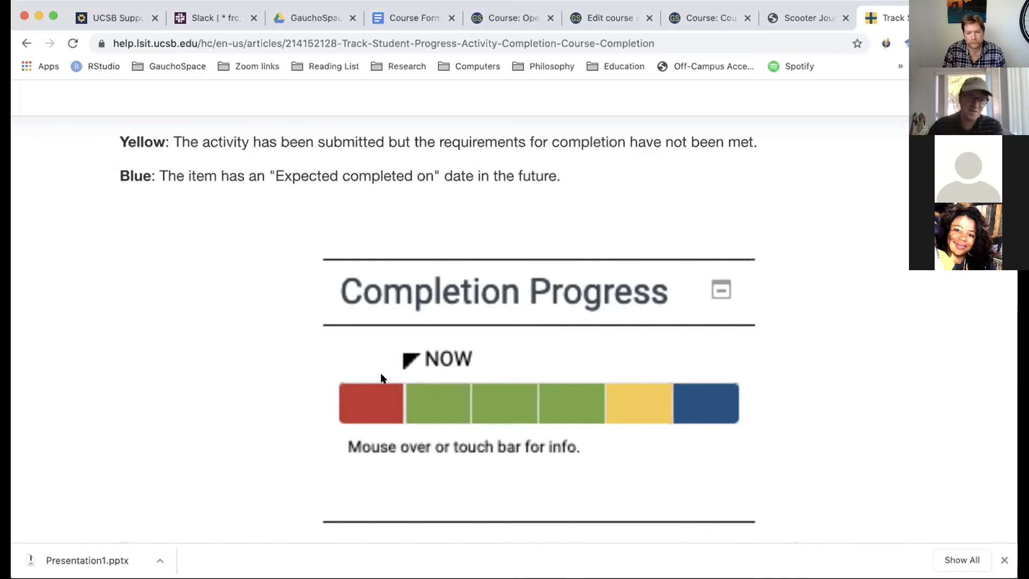
left_click(685, 25)
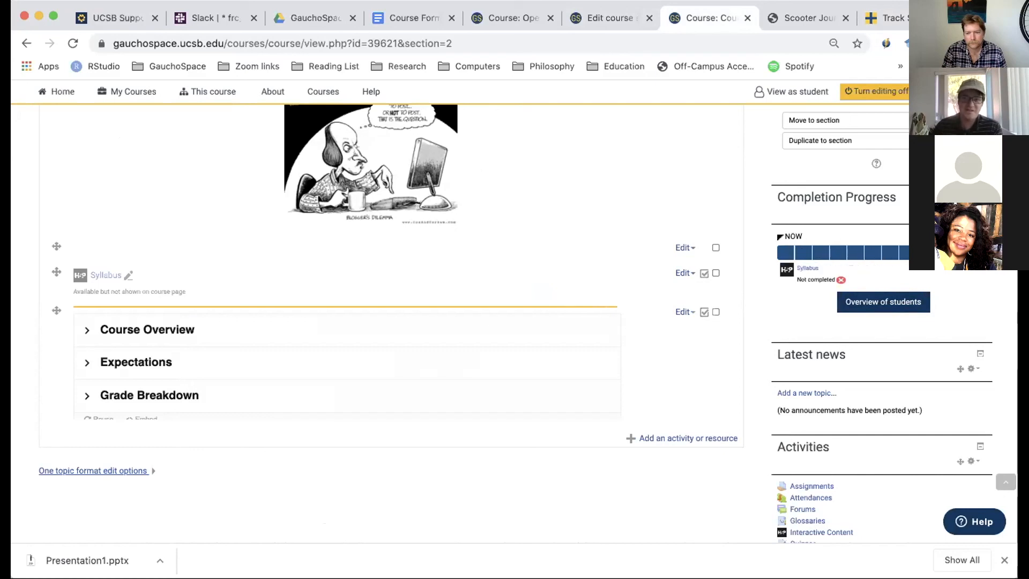
Step: Review the students' progress bars in the Completion Progress block's overview of students and show the available help resources
left_click(886, 300)
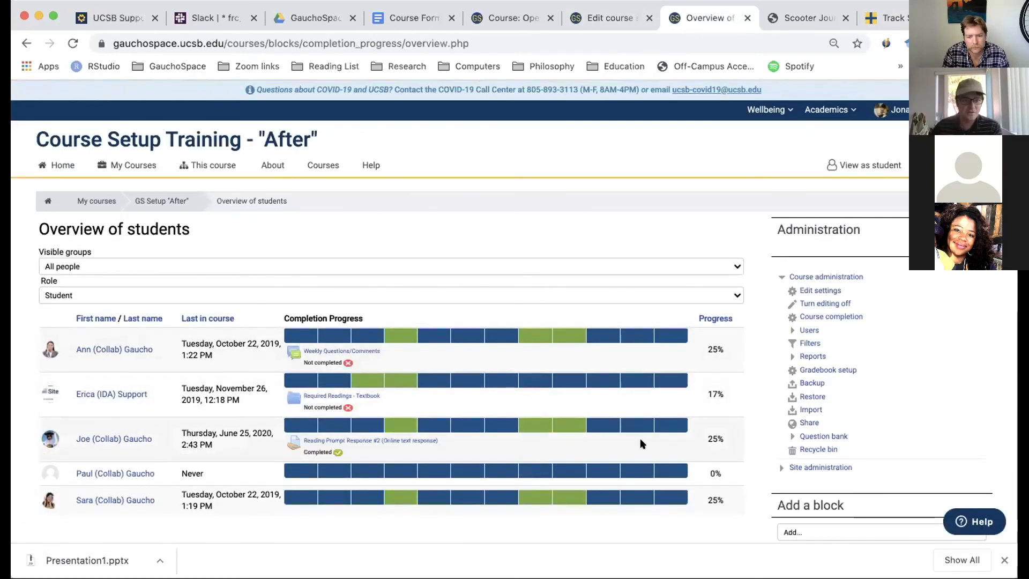
scroll(512, 412, "down", 2)
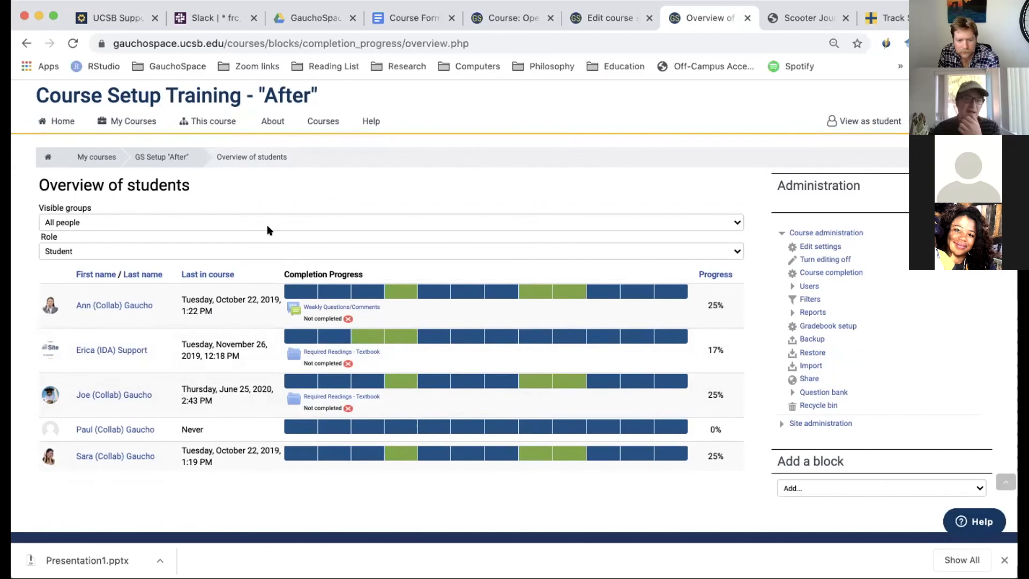
left_click(370, 121)
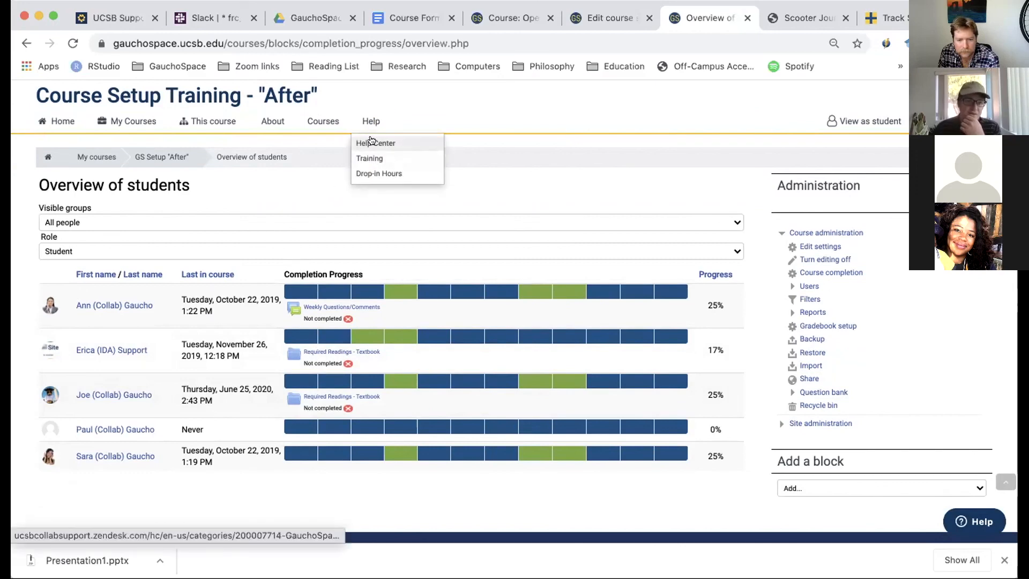